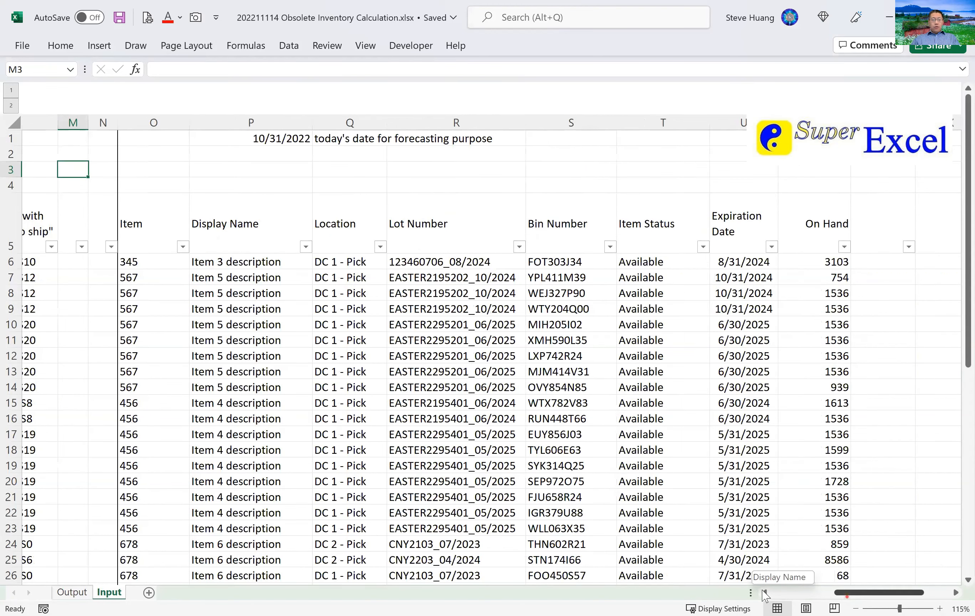
- Review the inventory records on the Input sheet, highlighting columns O to V from Item through On Hand
{"action": "scroll", "coordinate": [762, 593], "scroll_direction": "right", "scroll_amount": 3}
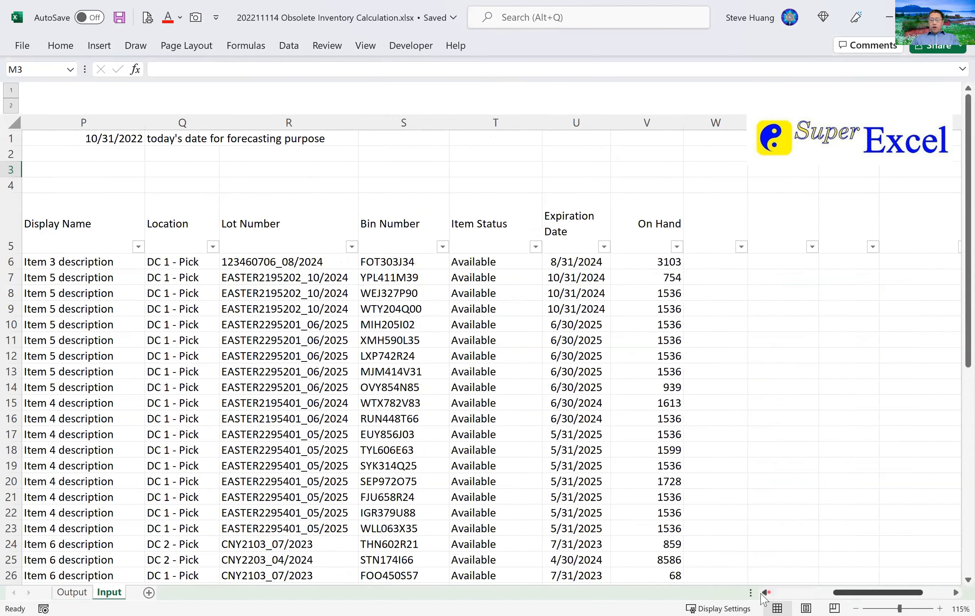
{"action": "scroll", "coordinate": [668, 338], "scroll_direction": "left", "scroll_amount": 1}
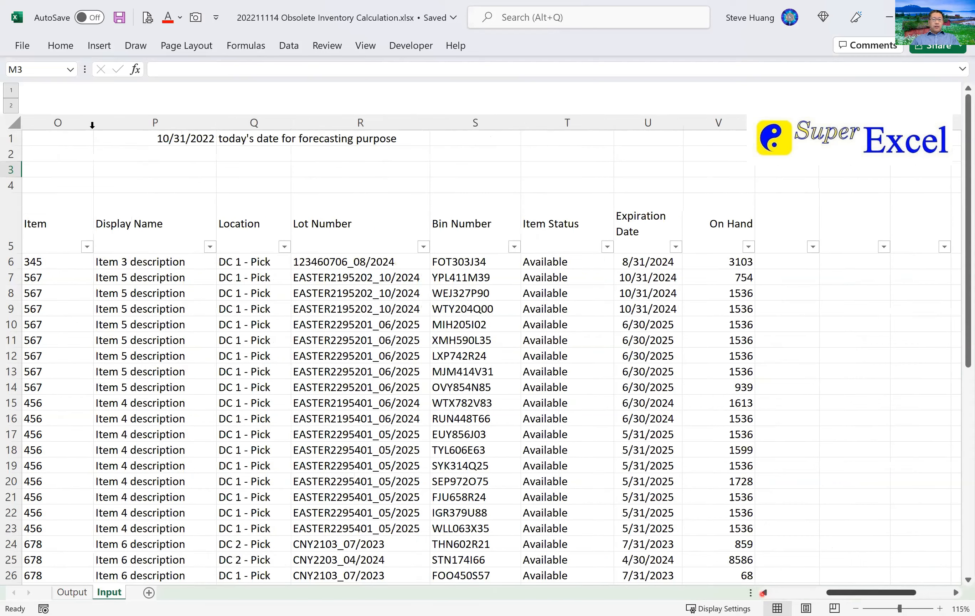
{"action": "left_click_drag", "start_coordinate": [92, 128], "coordinate": [144, 127]}
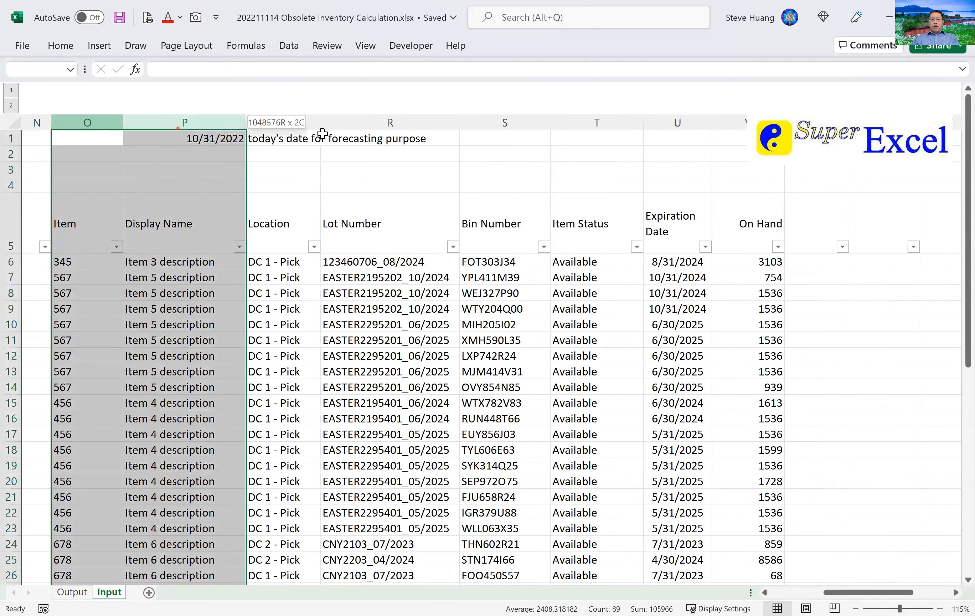
{"action": "mouse_move", "coordinate": [702, 144]}
{"action": "left_mouse_down"}
{"action": "mouse_move", "coordinate": [716, 157]}
{"action": "mouse_move", "coordinate": [717, 146]}
{"action": "left_mouse_up"}
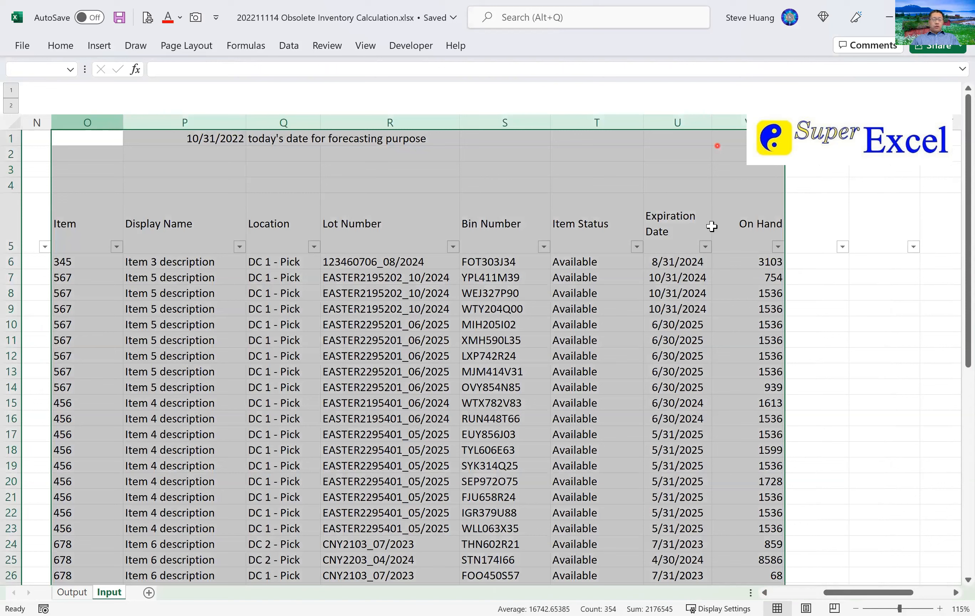
{"action": "left_click_drag", "start_coordinate": [75, 285], "coordinate": [71, 375]}
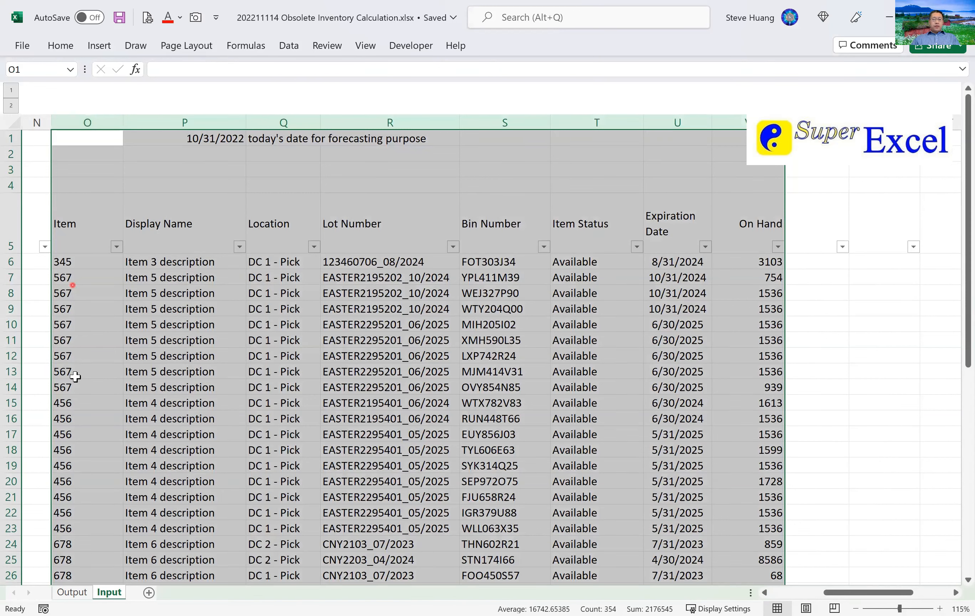
- Examine the On Hand quantities and Expiration Dates of the lots in rows 6 to 15 of the Input sheet
{"action": "left_click_drag", "start_coordinate": [764, 293], "coordinate": [748, 379]}
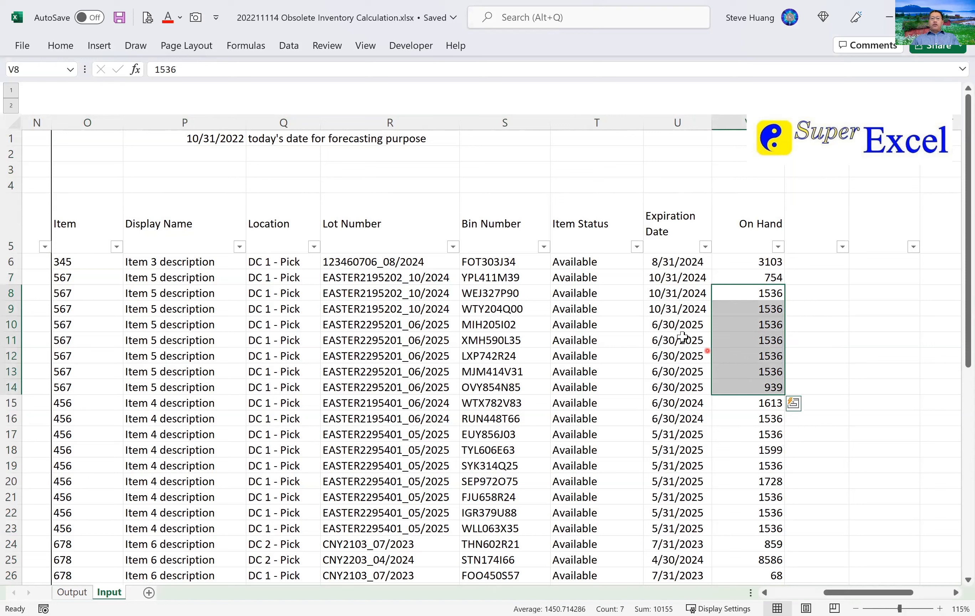
{"action": "left_click", "coordinate": [676, 293]}
{"action": "left_click", "coordinate": [677, 402], "text": "shift"}
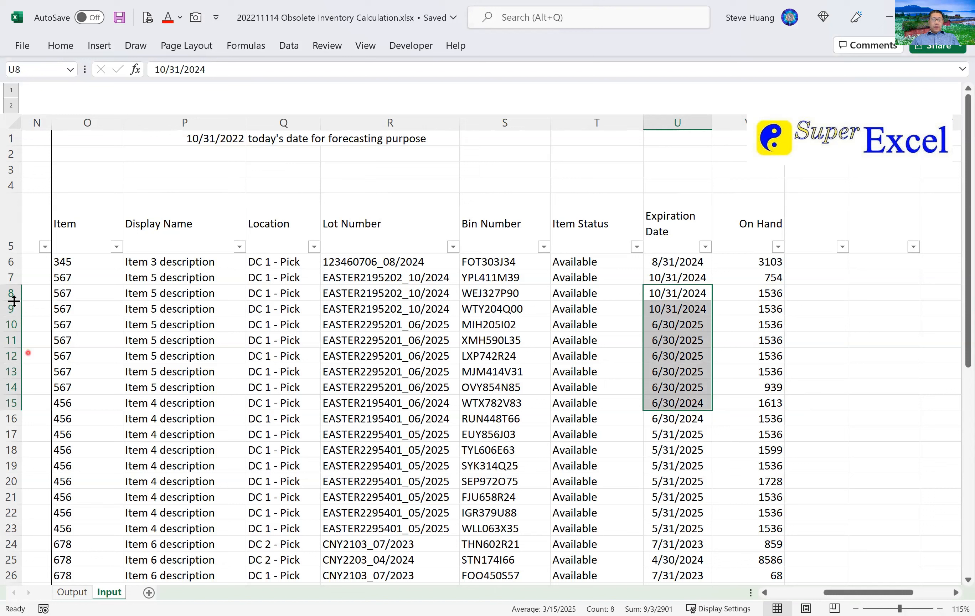
{"action": "left_click_drag", "start_coordinate": [9, 293], "coordinate": [8, 397]}
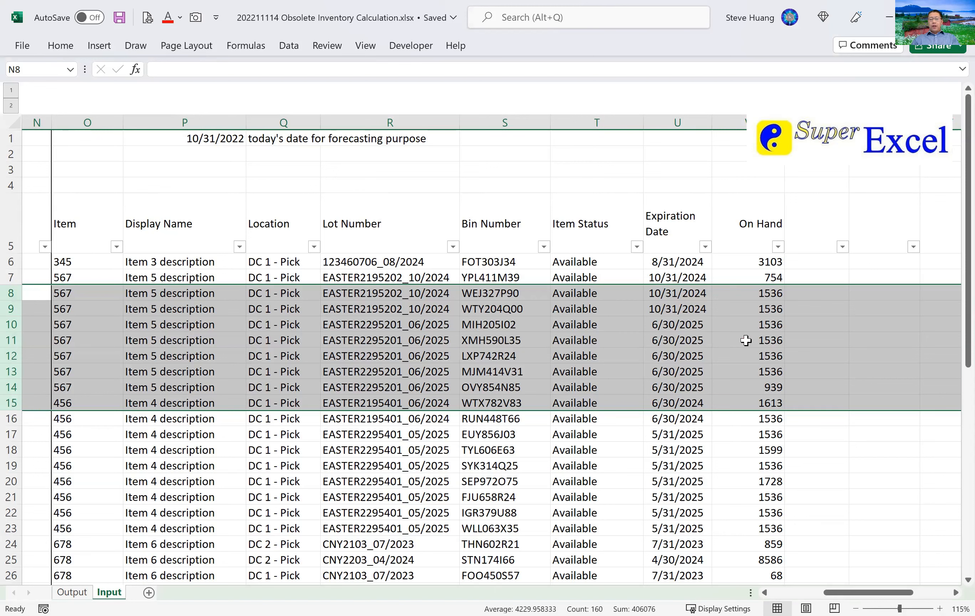
{"action": "left_click", "coordinate": [707, 324]}
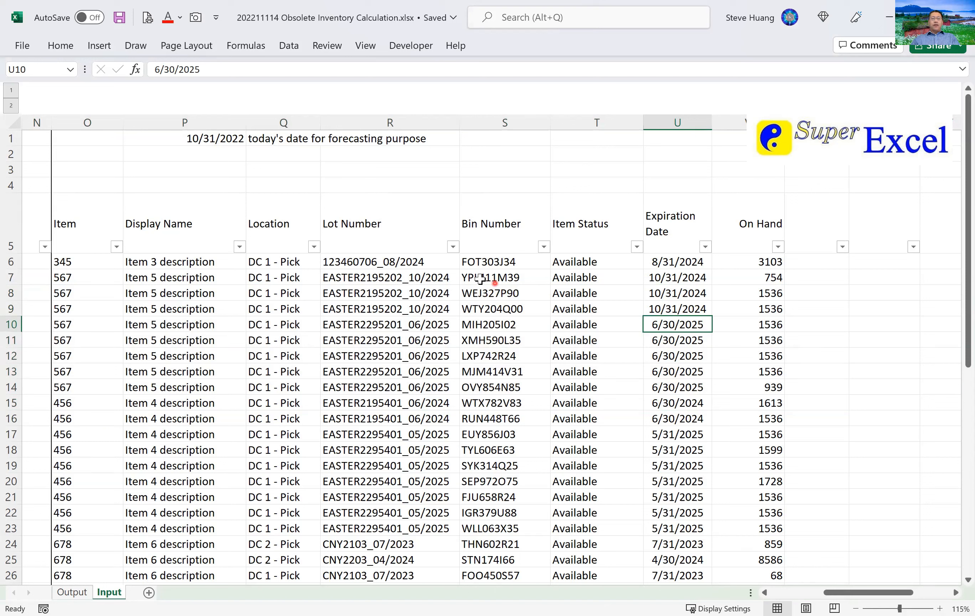
{"action": "left_click", "coordinate": [683, 264]}
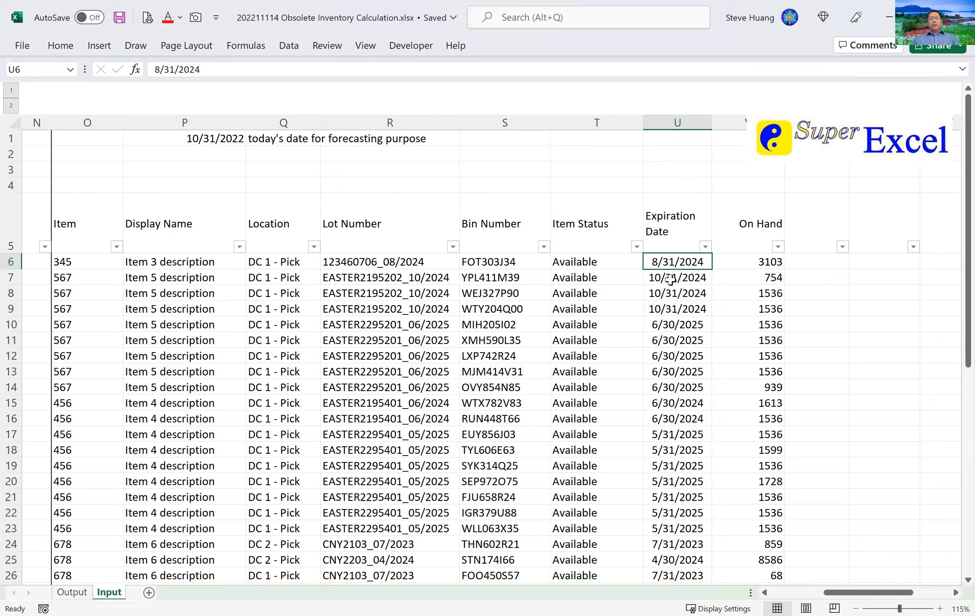
- On the Output sheet, review item numbers A9:A16 and the potential short-dated sums for the first and next 12 months in columns L and M
{"action": "left_click", "coordinate": [71, 593]}
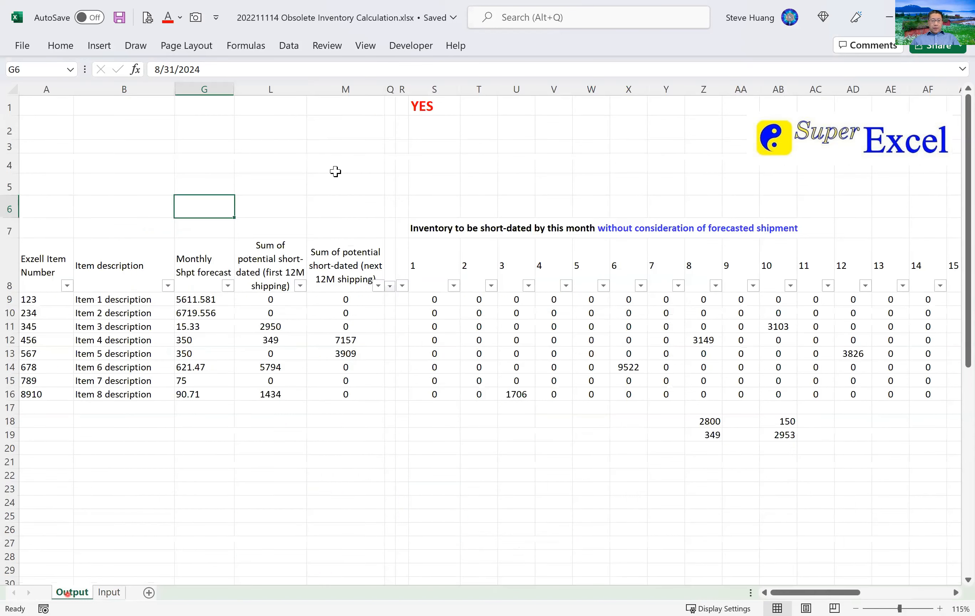
{"action": "left_click", "coordinate": [268, 93]}
{"action": "left_click_drag", "start_coordinate": [269, 93], "coordinate": [311, 311]}
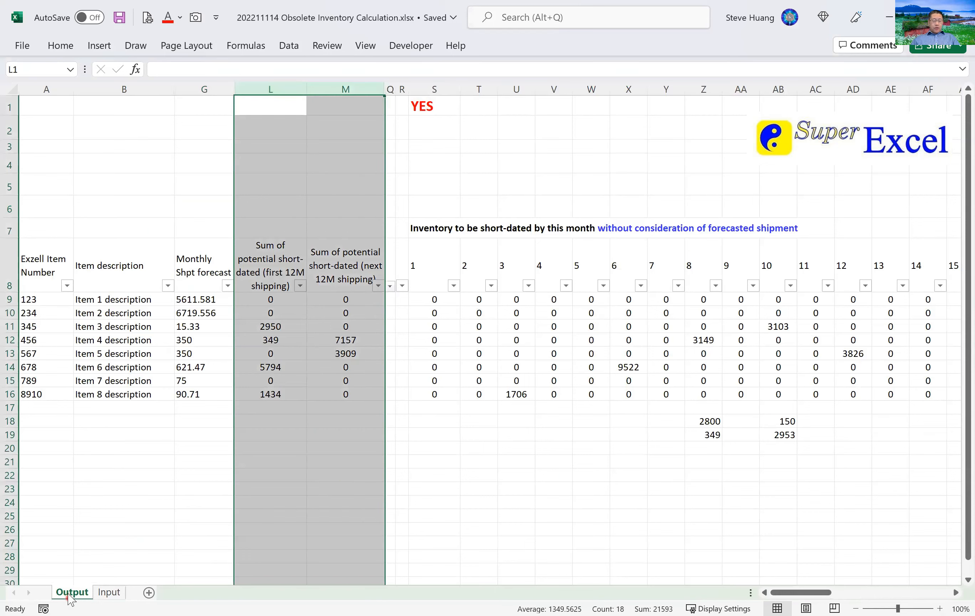
{"action": "left_click", "coordinate": [49, 303]}
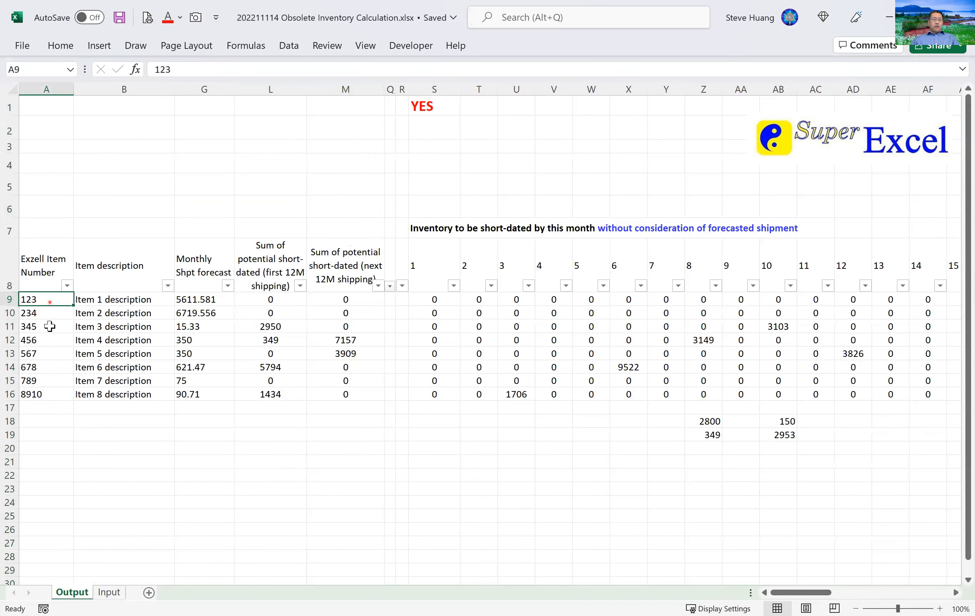
{"action": "left_click", "coordinate": [35, 393], "text": "shift"}
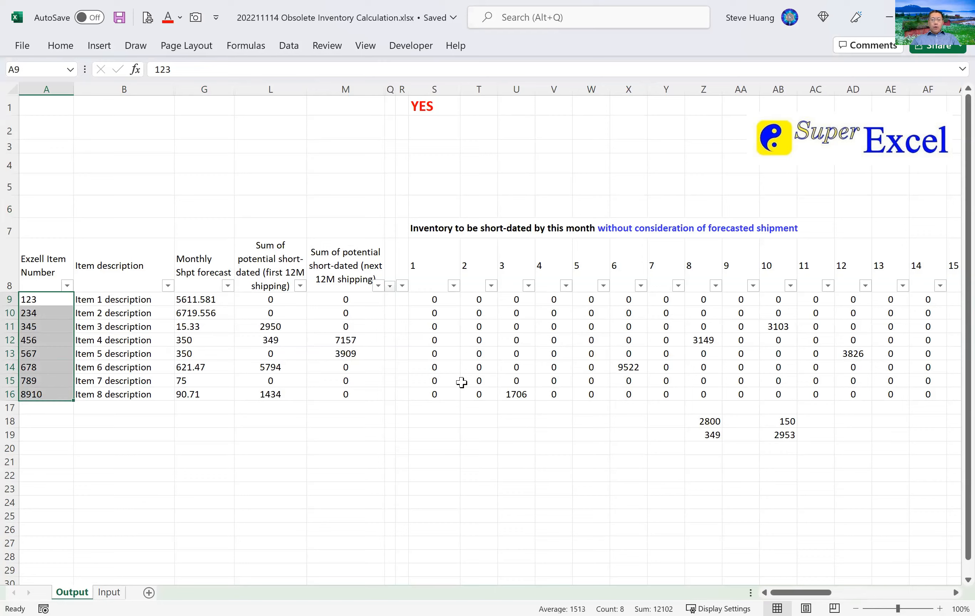
{"action": "scroll", "coordinate": [459, 379], "scroll_direction": "up", "scroll_amount": 3}
{"action": "left_click_drag", "start_coordinate": [391, 333], "coordinate": [393, 528]}
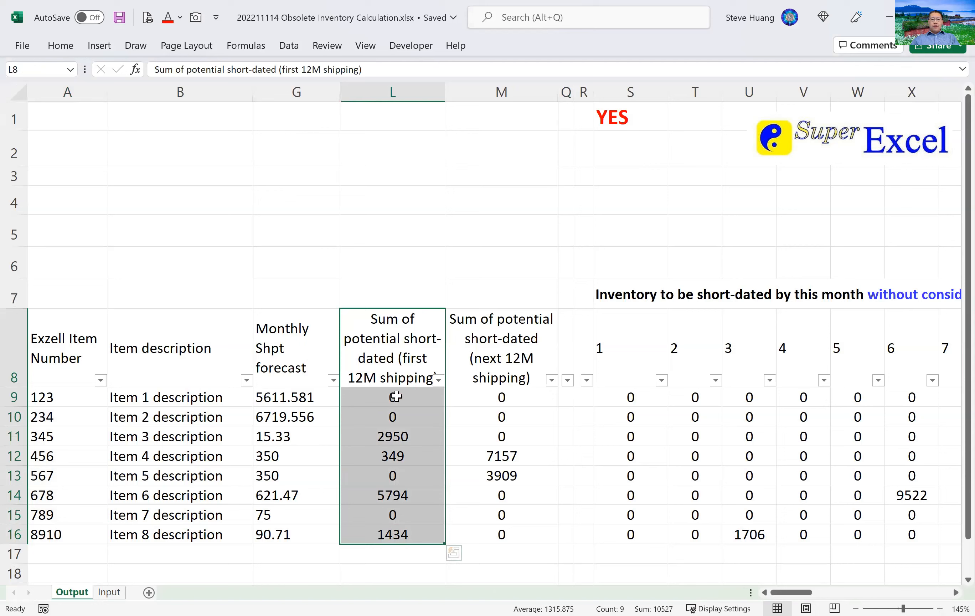
{"action": "left_click", "coordinate": [503, 361]}
{"action": "left_click_drag", "start_coordinate": [493, 490], "coordinate": [493, 528]}
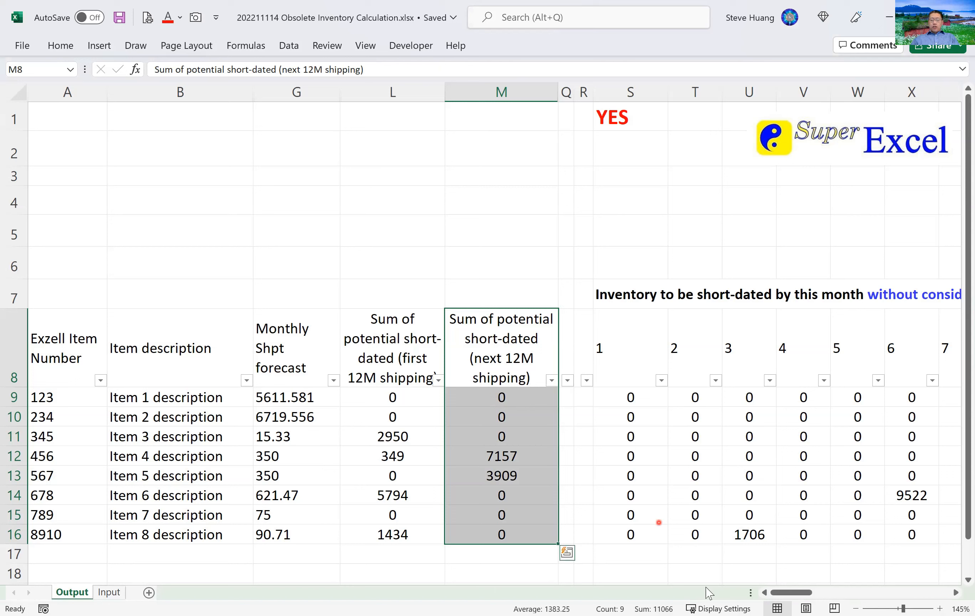
- Examine the month headers of the after-forecasted-shipment table from AT8 to BQ8, and return to the Exzell Item Number header
{"action": "left_click", "coordinate": [627, 351]}
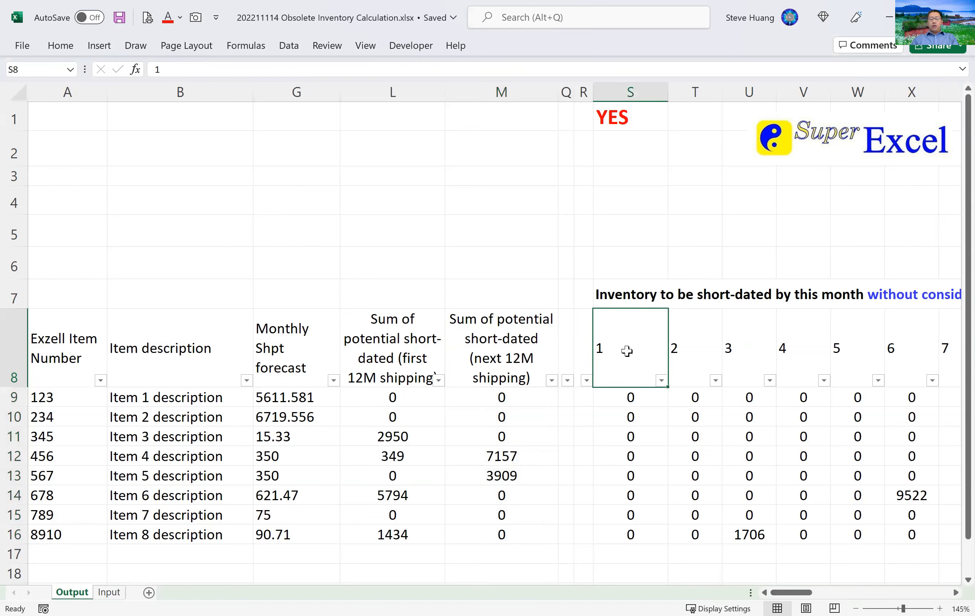
{"action": "key", "text": "ctrl+Right"}
{"action": "key", "text": "ctrl+Right"}
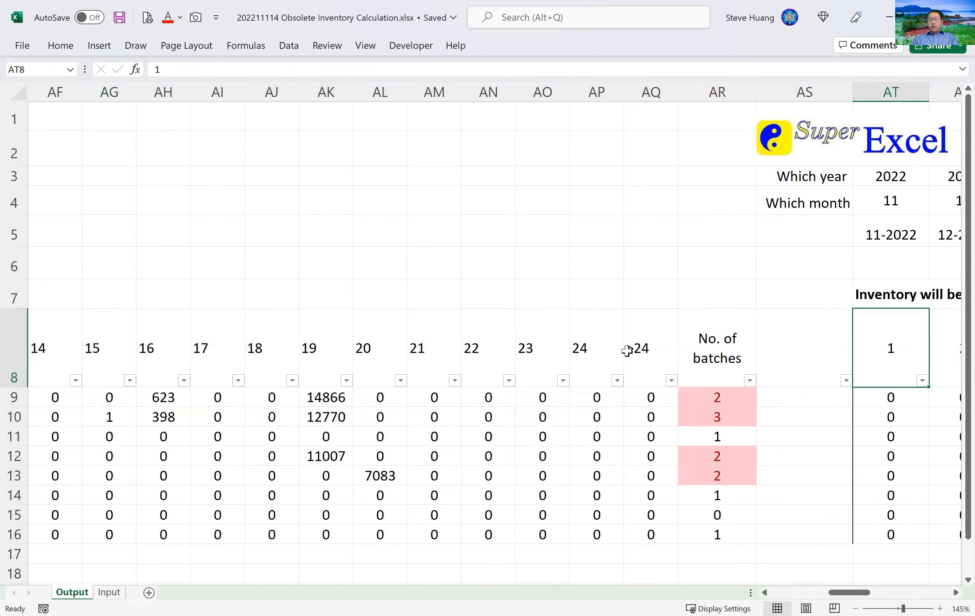
{"action": "key", "text": "ctrl+shift+Right"}
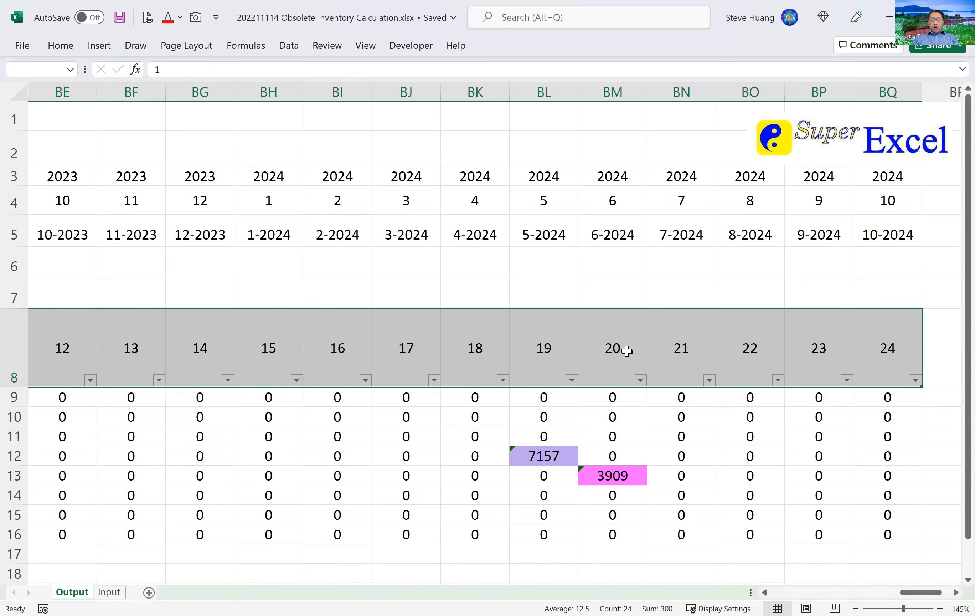
{"action": "key", "text": "ctrl+Left"}
{"action": "key", "text": "ctrl+Left"}
{"action": "key", "text": "ctrl+Left"}
{"action": "key", "text": "ctrl+Left"}
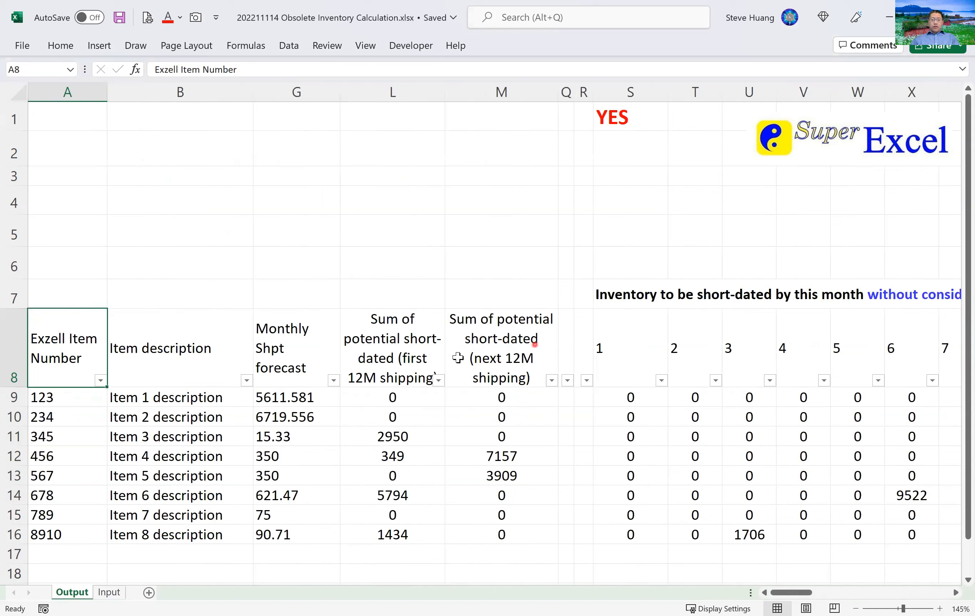
- Review the short-dated sums in L8:M16 and the monthly table without forecasted shipment in S8:AR16
{"action": "left_click_drag", "start_coordinate": [414, 346], "coordinate": [492, 531]}
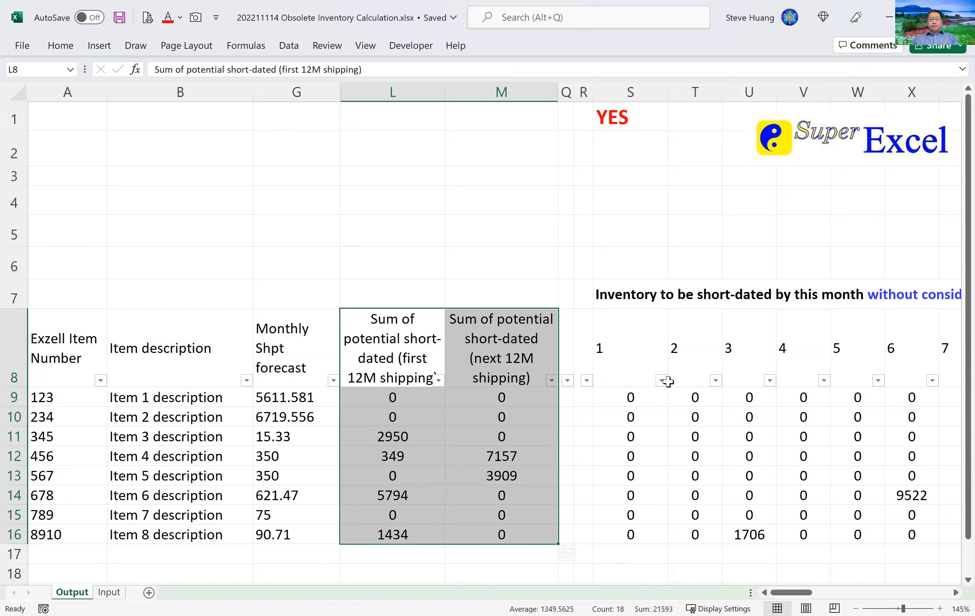
{"action": "left_click", "coordinate": [621, 344]}
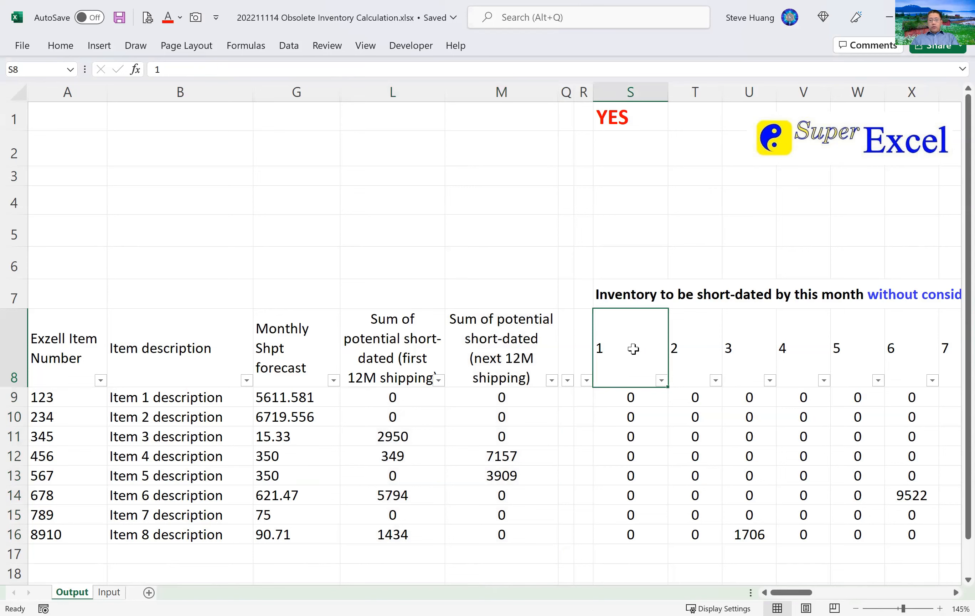
{"action": "key", "text": "ctrl+shift+Right"}
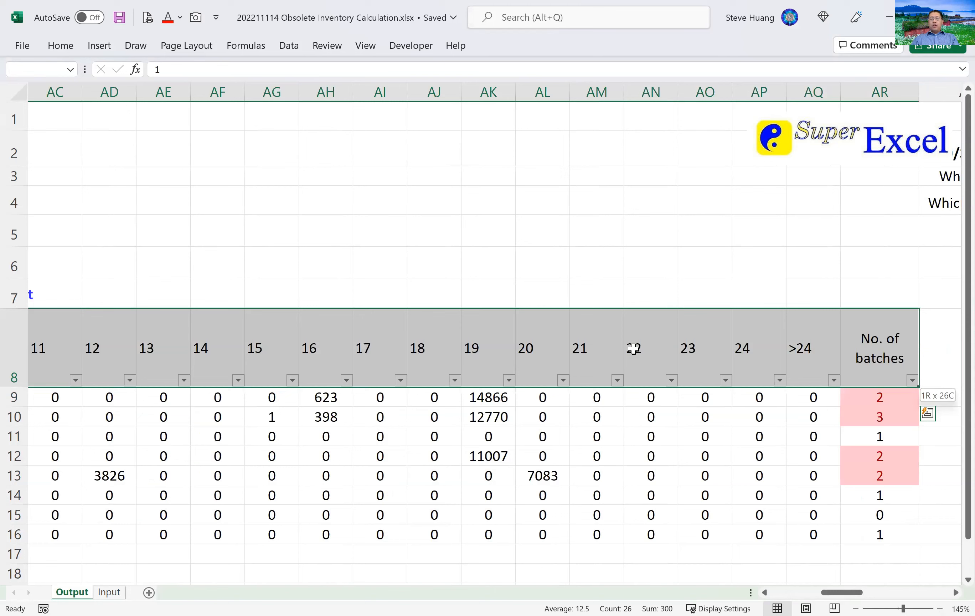
{"action": "key", "text": "ctrl+shift+Down"}
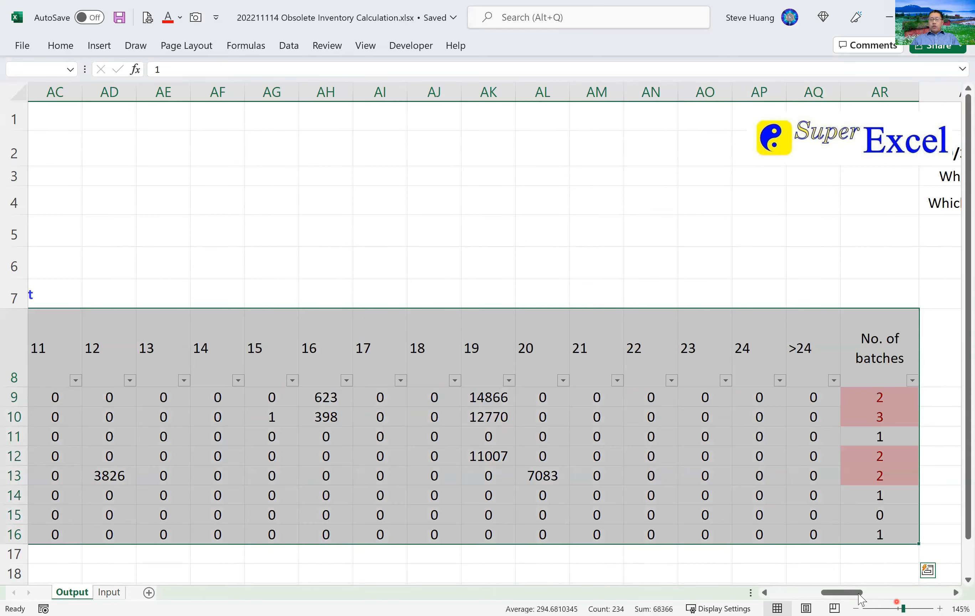
{"action": "left_click_drag", "start_coordinate": [861, 599], "coordinate": [815, 597]}
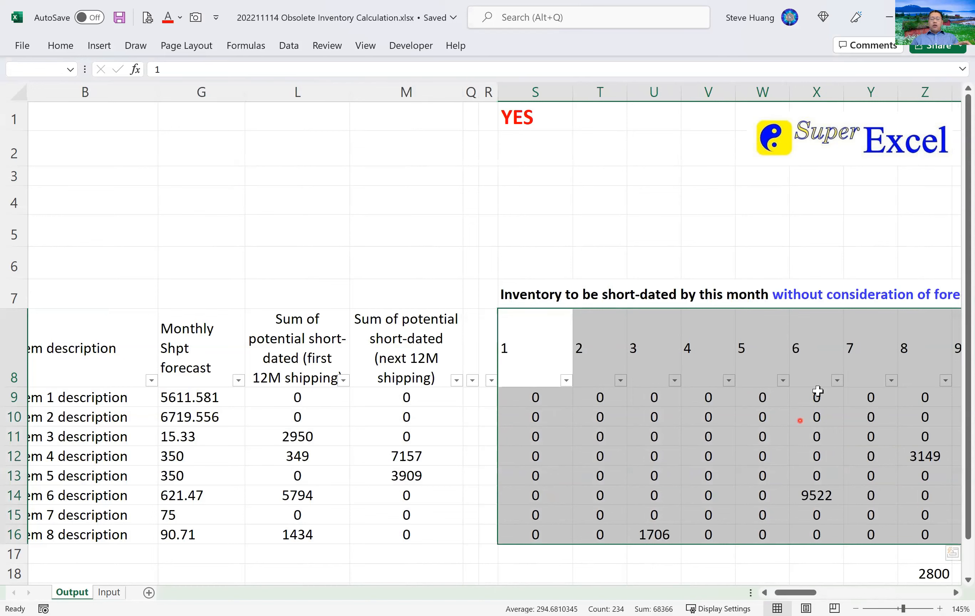
{"action": "scroll", "coordinate": [818, 391], "scroll_direction": "down", "scroll_amount": 1}
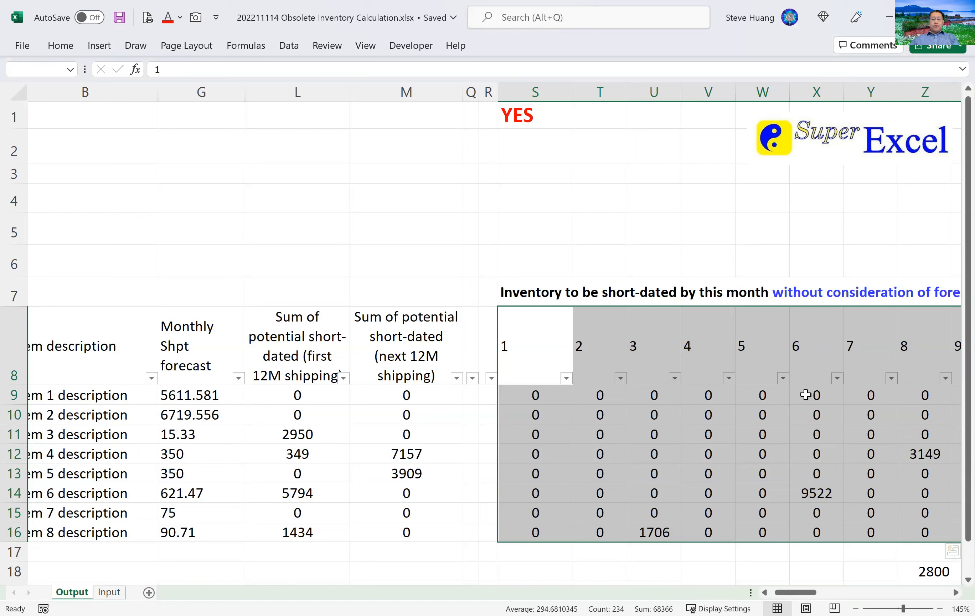
- Inspect the SUMIF formula in Z12 for item 456 in month 8, and check its source columns on the Input sheet
{"action": "left_click", "coordinate": [555, 348]}
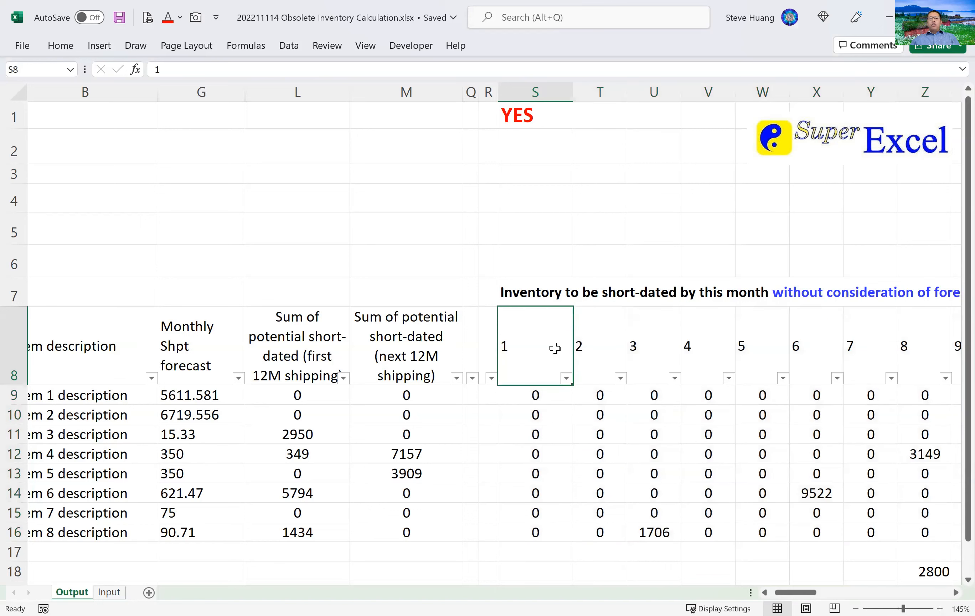
{"action": "left_click", "coordinate": [917, 461]}
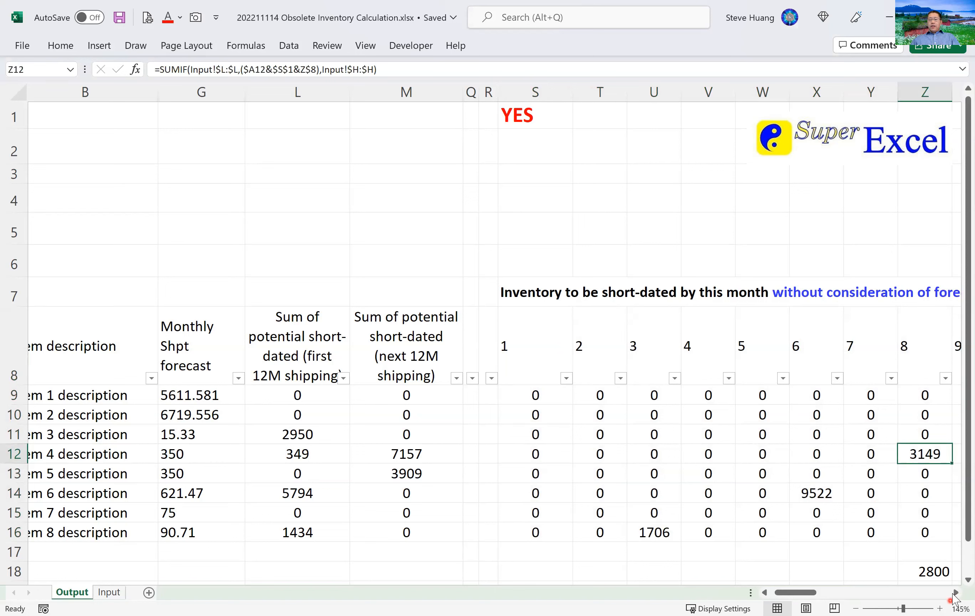
{"action": "left_click", "coordinate": [956, 593]}
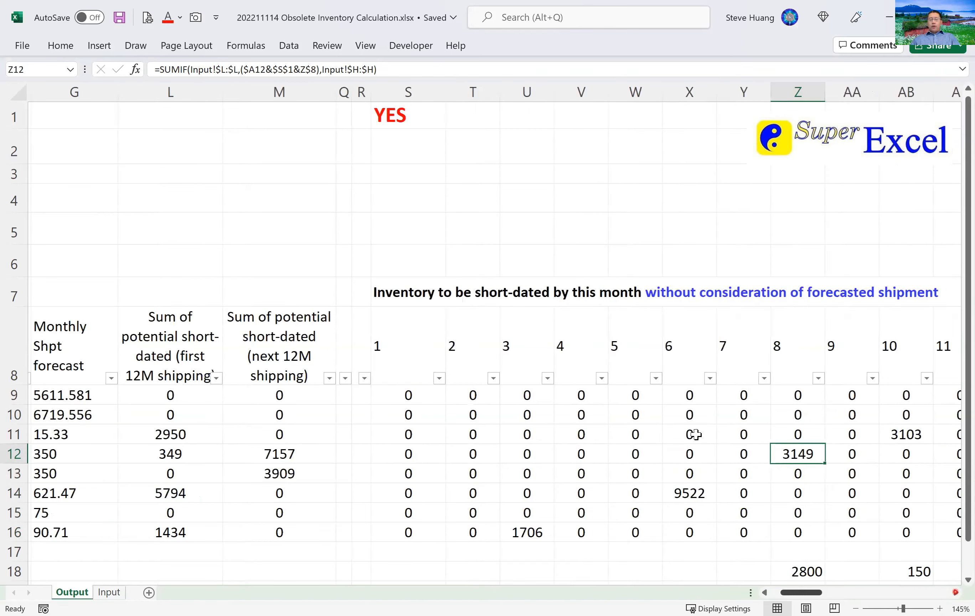
{"action": "scroll", "coordinate": [697, 428], "scroll_direction": "right", "scroll_amount": 1}
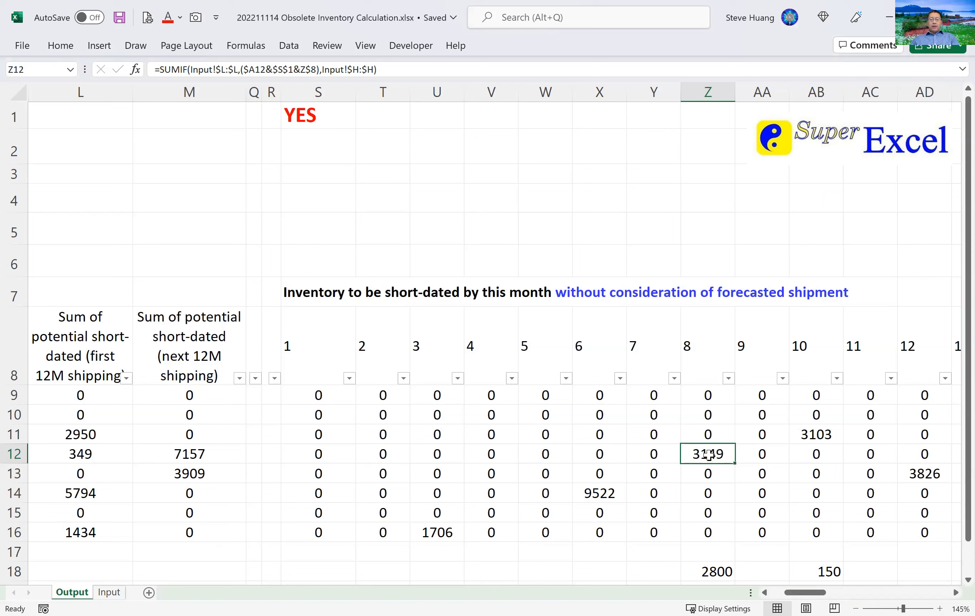
{"action": "double_click", "coordinate": [686, 455]}
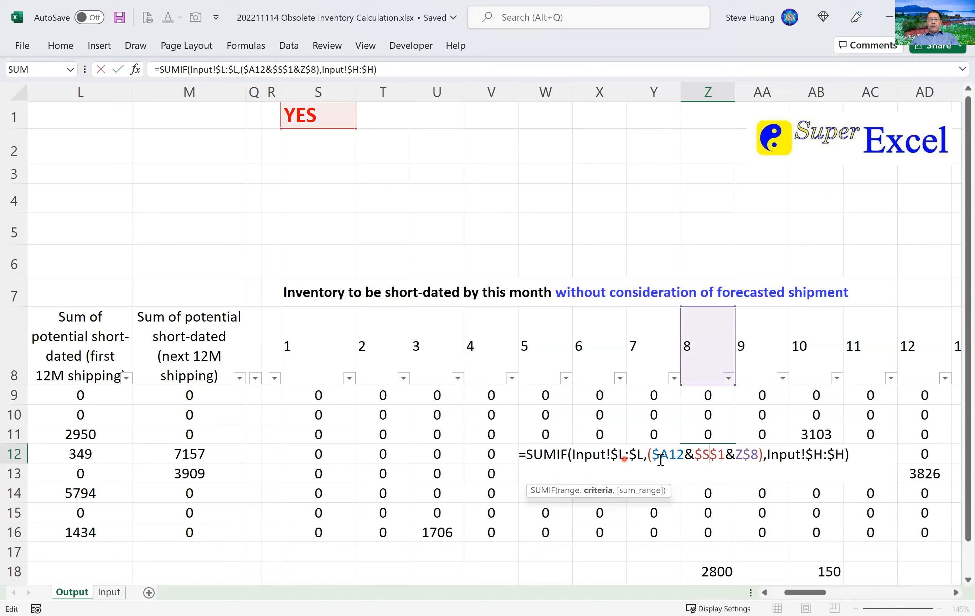
{"action": "left_click", "coordinate": [108, 592]}
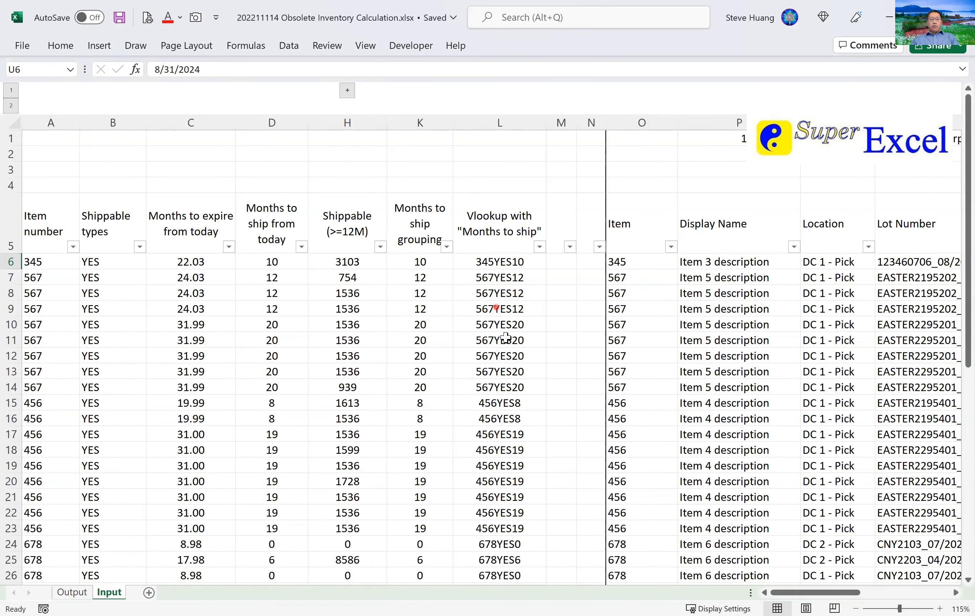
- Return to the Output sheet and examine month headers 1 to 5 (AT8:AX8) of the after-forecasted-shipment table
{"action": "left_click", "coordinate": [88, 593]}
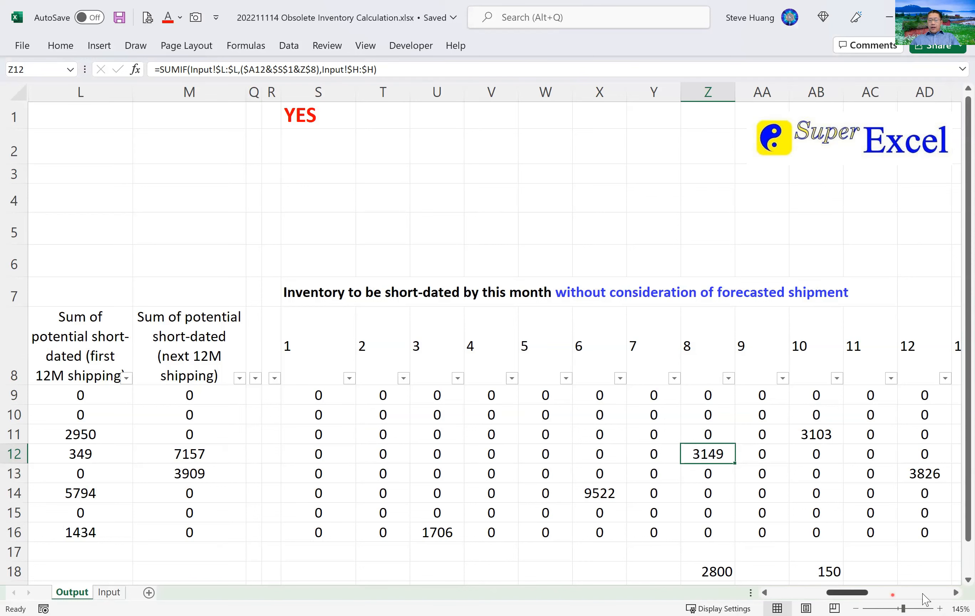
{"action": "left_click", "coordinate": [934, 593]}
{"action": "left_click", "coordinate": [955, 594]}
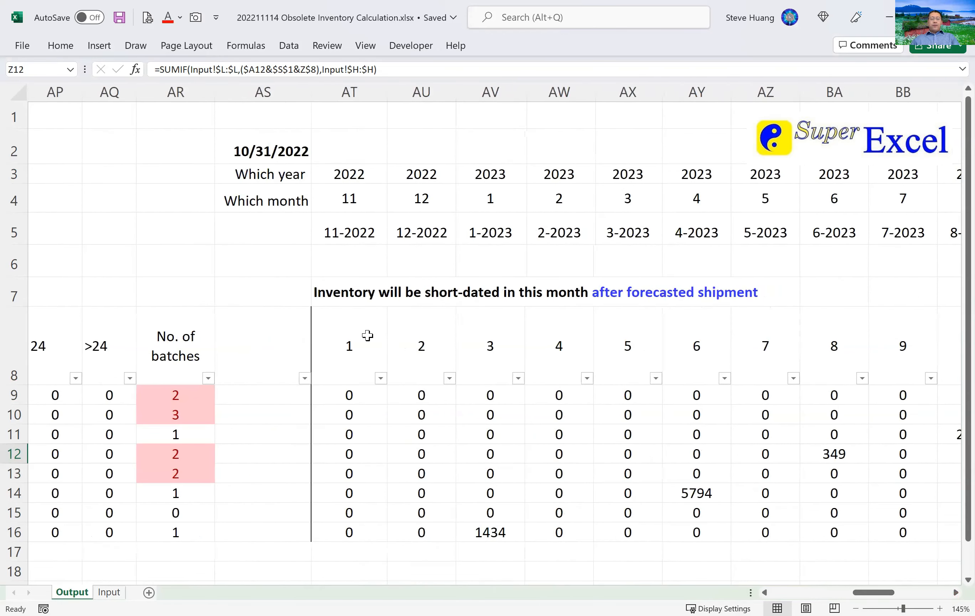
{"action": "left_click", "coordinate": [368, 335]}
{"action": "left_click", "coordinate": [583, 338], "text": "shift"}
{"action": "left_click", "coordinate": [623, 340], "text": "shift"}
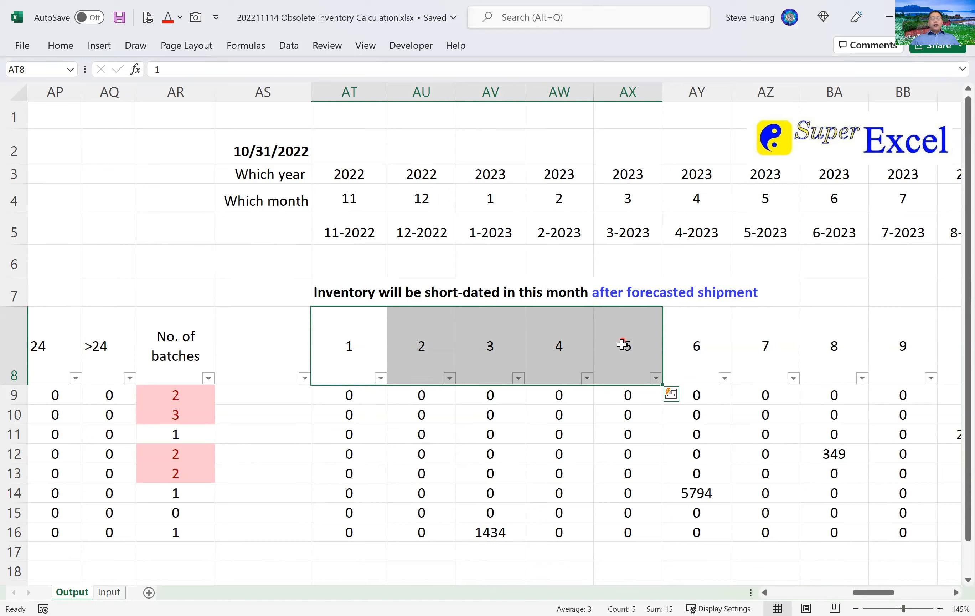
- Examine the headers for months 5 to 8 (AX8:BA8) in the after-forecasted-shipment table
{"action": "left_click", "coordinate": [623, 344]}
{"action": "left_click", "coordinate": [703, 342]}
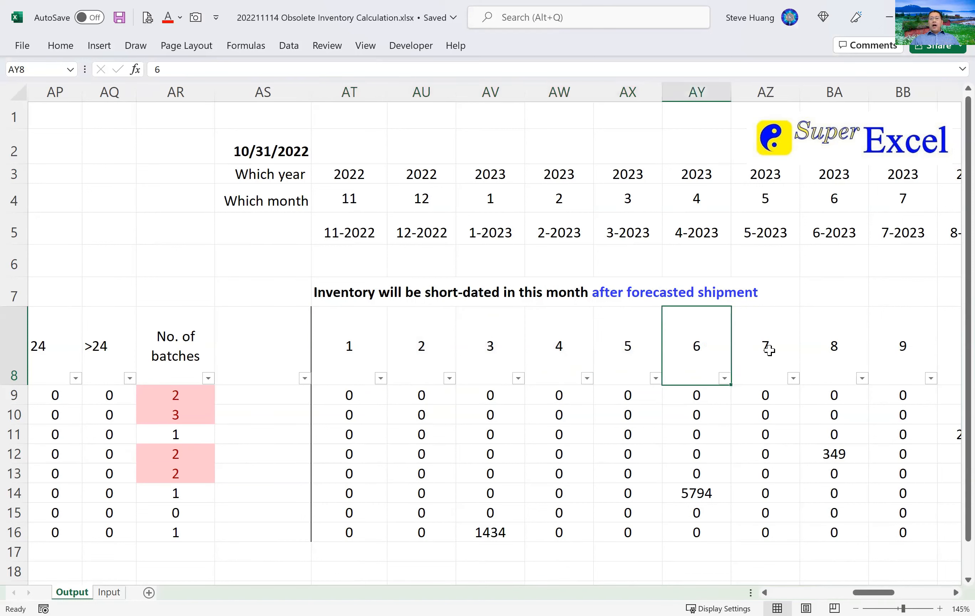
{"action": "left_click", "coordinate": [769, 350]}
{"action": "left_click", "coordinate": [831, 358]}
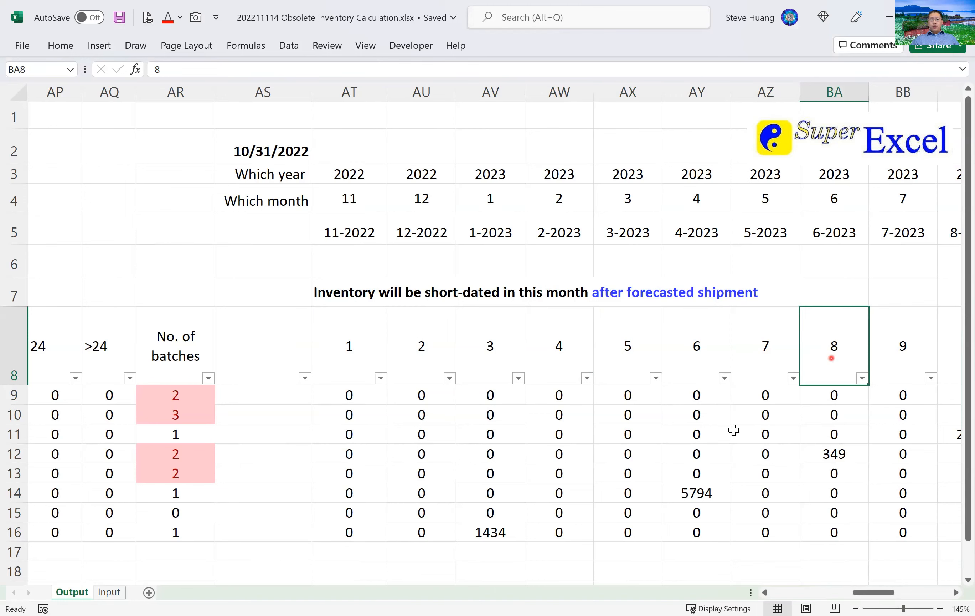
- Review the month headers S8:Z8 and the quantities in T9:Z13 of the table without forecasted shipment
{"action": "left_click", "coordinate": [790, 593]}
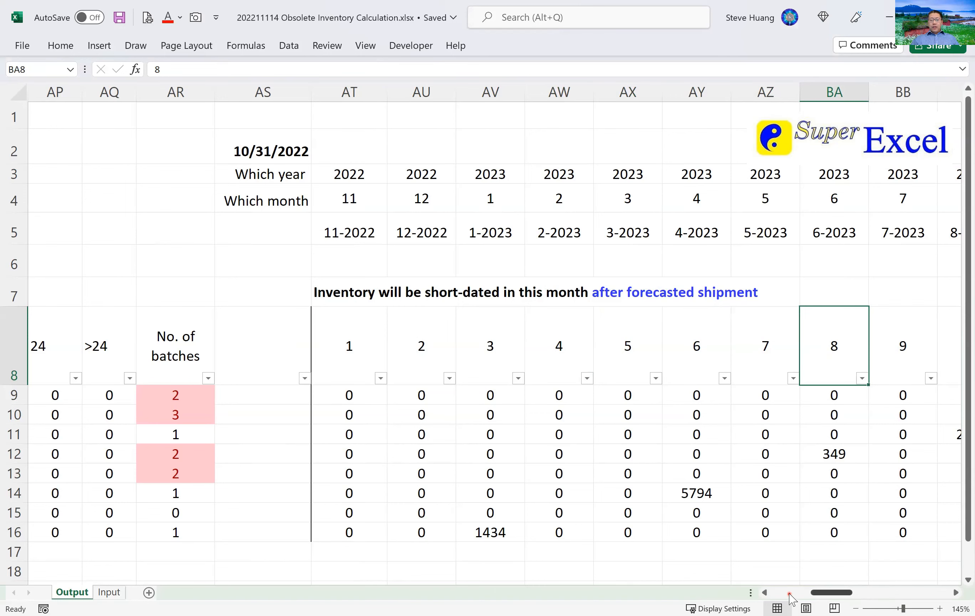
{"action": "left_click", "coordinate": [768, 593]}
{"action": "left_click", "coordinate": [768, 592]}
{"action": "left_click", "coordinate": [767, 593]}
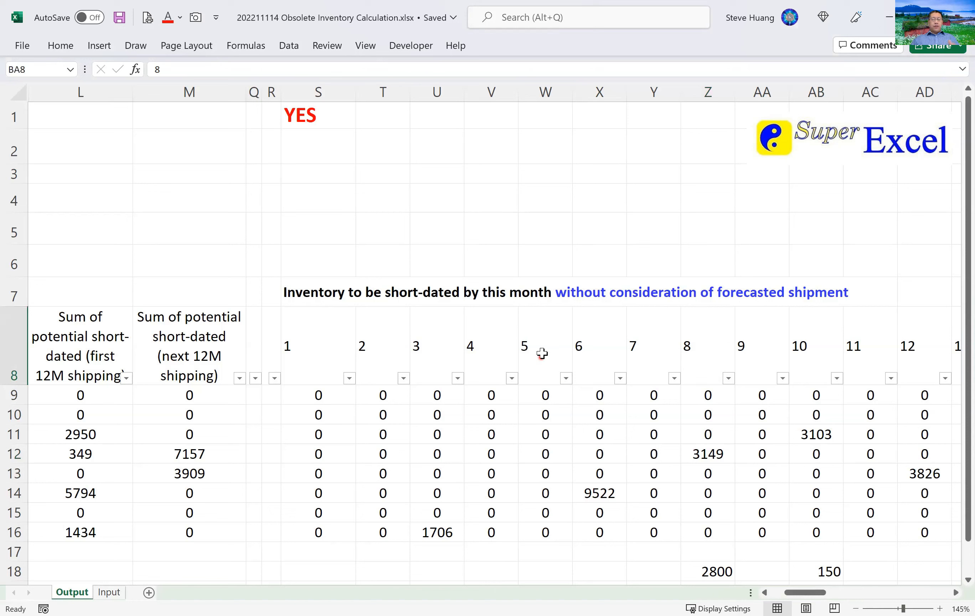
{"action": "left_click_drag", "start_coordinate": [309, 353], "coordinate": [688, 345]}
{"action": "left_click_drag", "start_coordinate": [376, 404], "coordinate": [711, 470]}
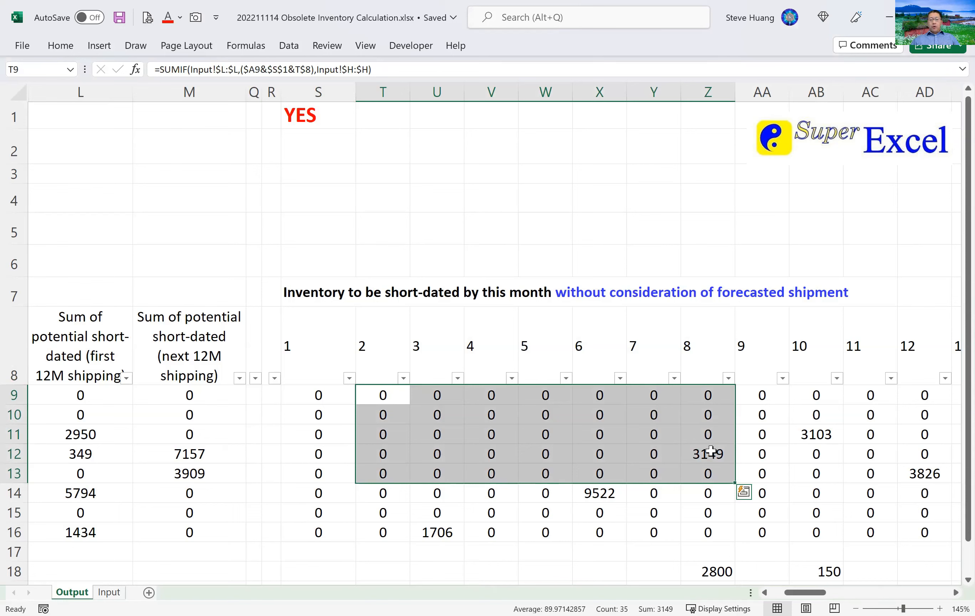
- Inspect the nested IF and ROUNDUP formula in AT9 of the after-forecasted-shipment table
{"action": "left_click", "coordinate": [890, 592]}
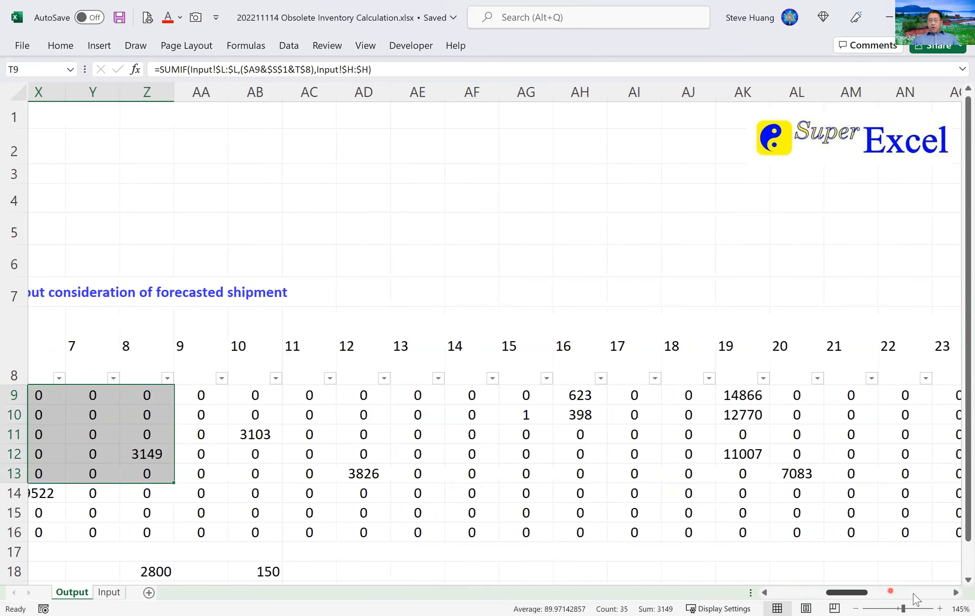
{"action": "left_click", "coordinate": [943, 592]}
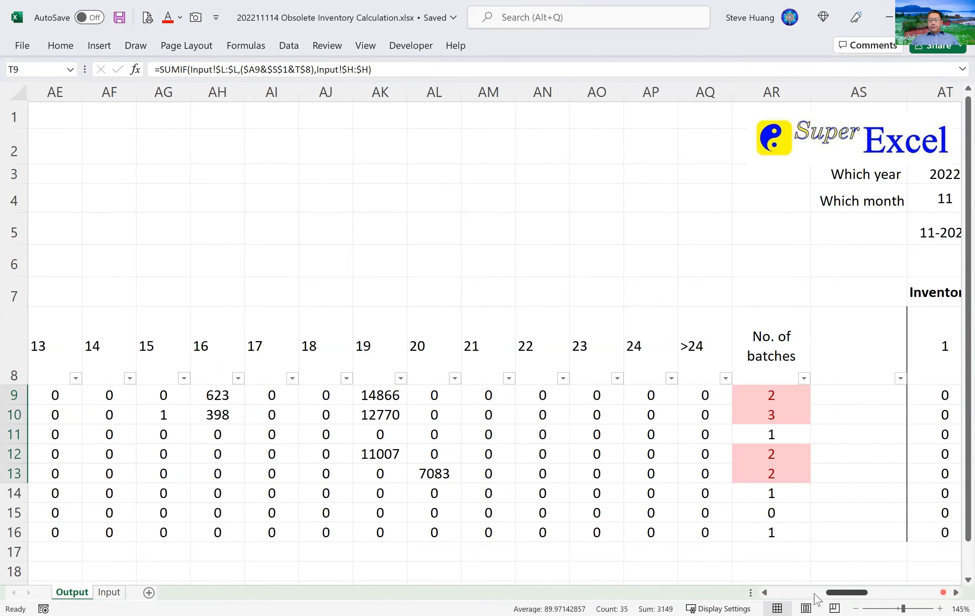
{"action": "left_click", "coordinate": [766, 593]}
{"action": "left_click", "coordinate": [767, 592]}
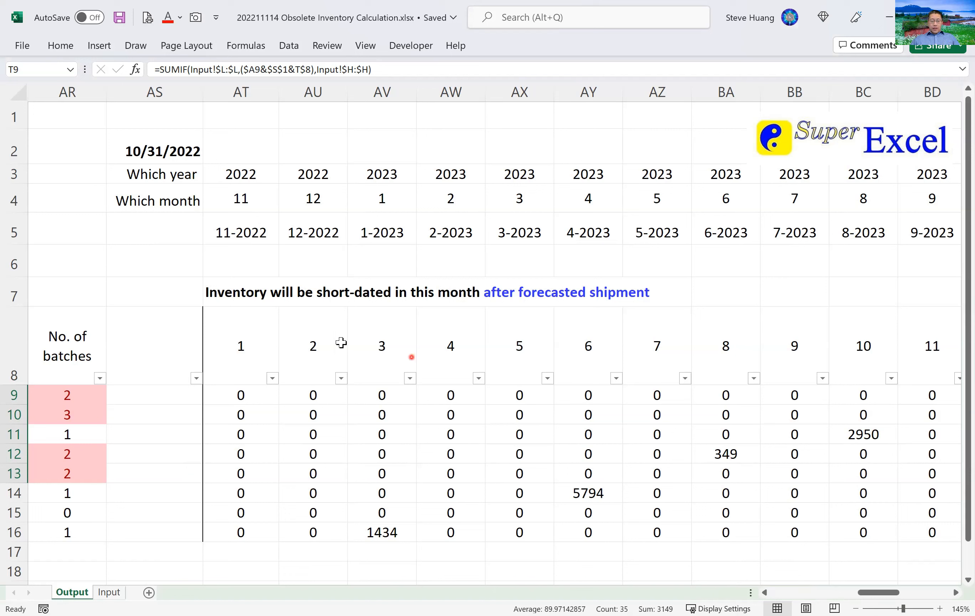
{"action": "left_click", "coordinate": [250, 394]}
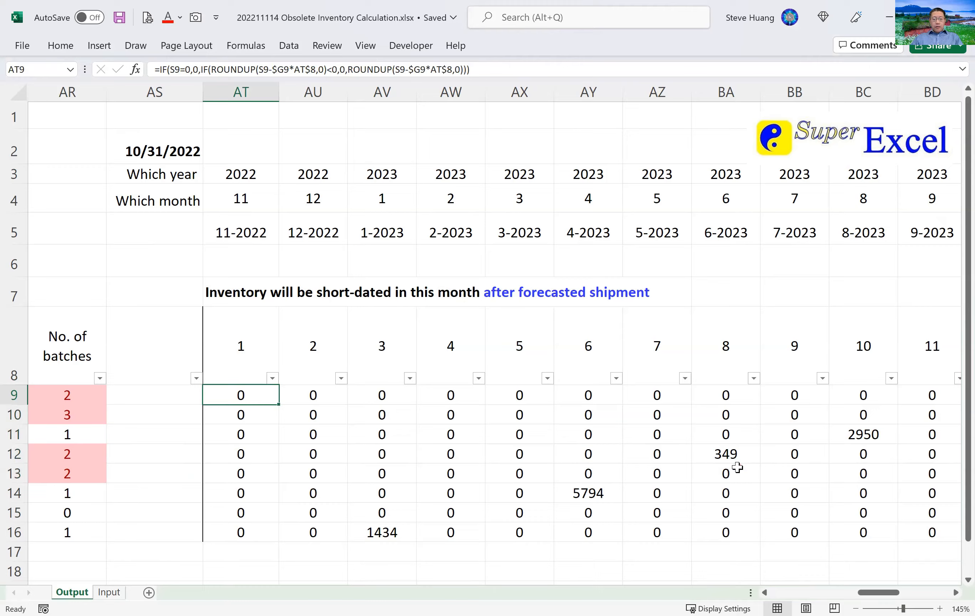
{"action": "scroll", "coordinate": [738, 466], "scroll_direction": "up", "scroll_amount": 2}
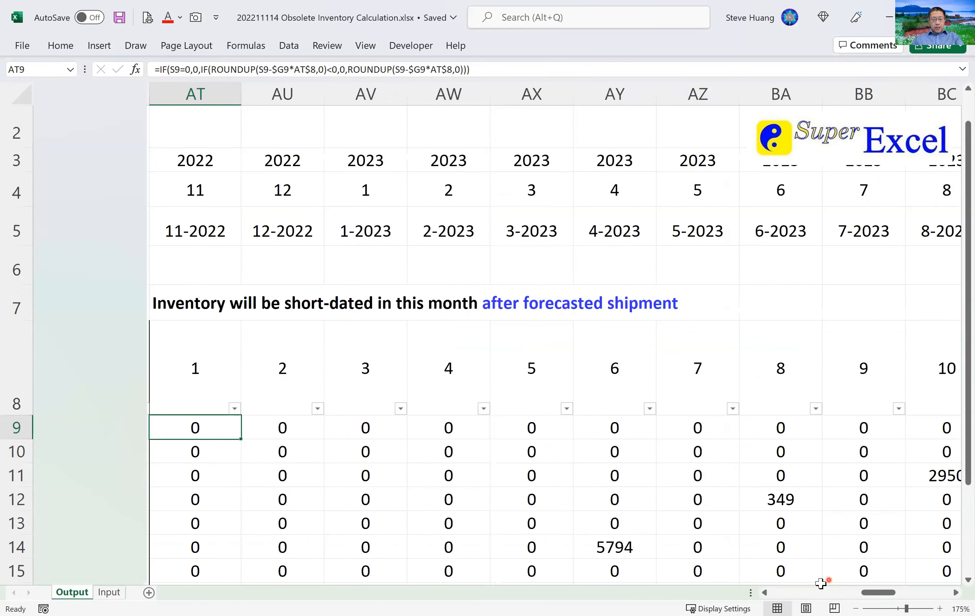
{"action": "key", "text": "F2"}
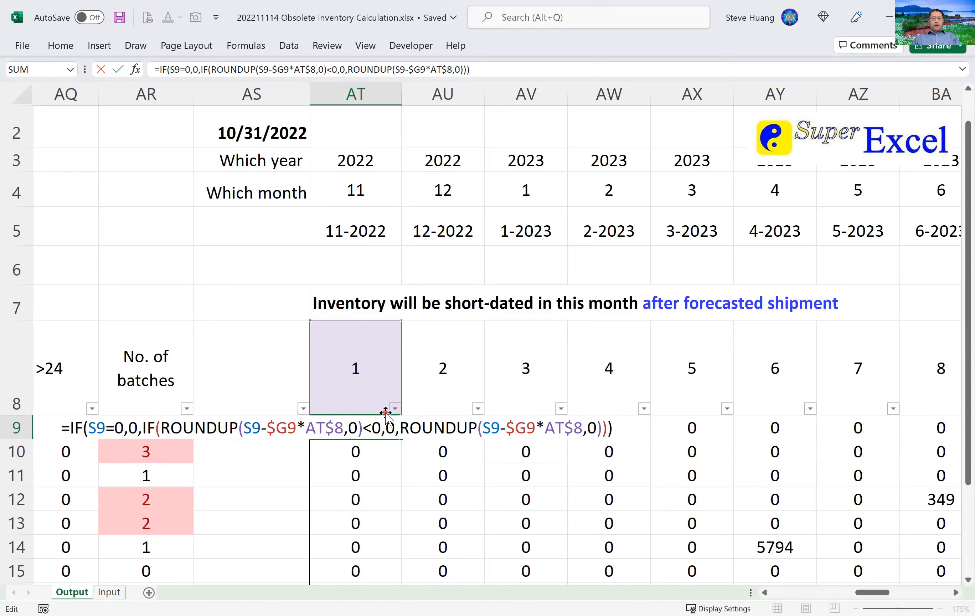
{"action": "key", "text": "ctrl+Return"}
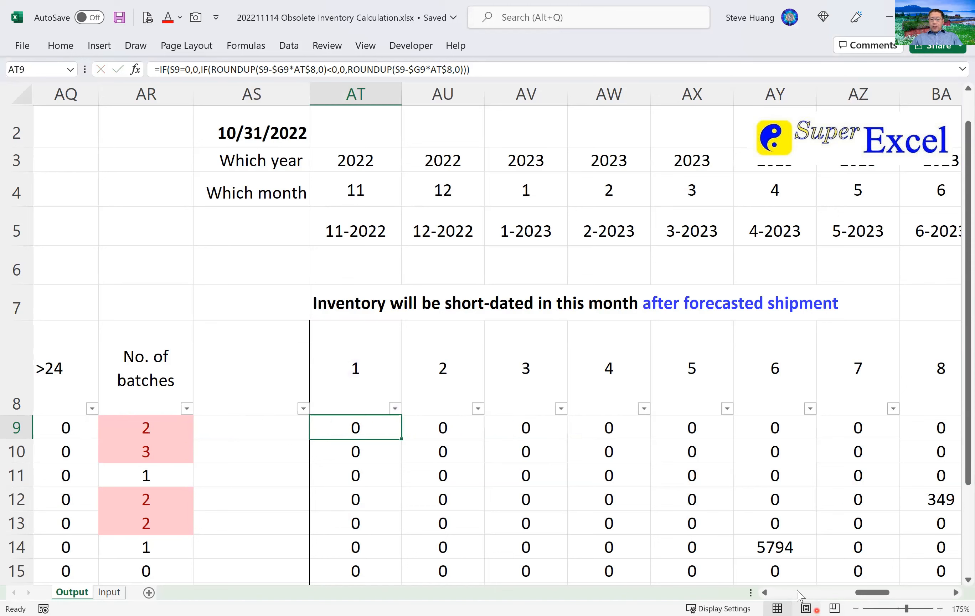
- Inspect the SUMIF formula in S9, month 1 of the table without forecasted shipment, and look across its other months
{"action": "left_click", "coordinate": [786, 594]}
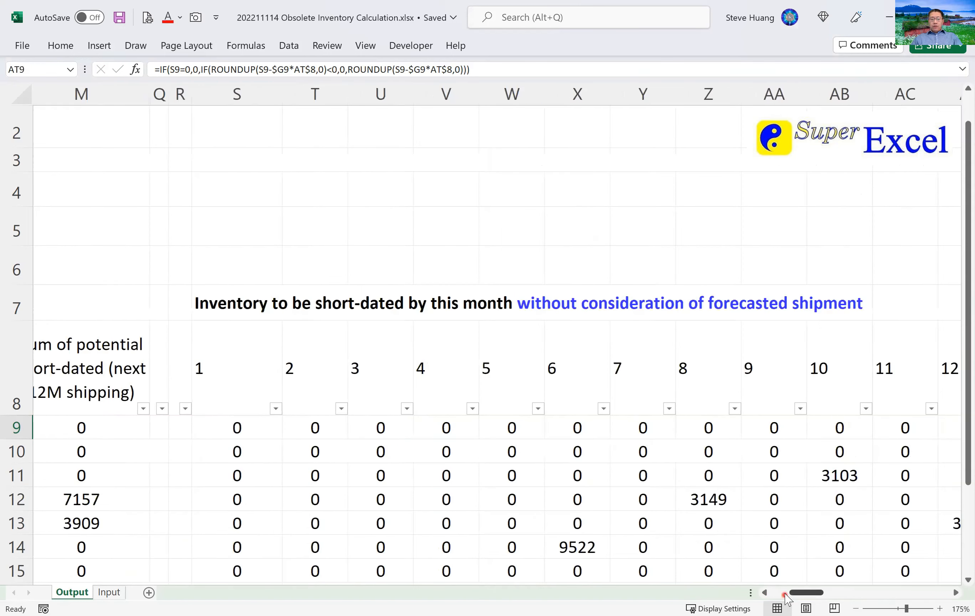
{"action": "left_click", "coordinate": [251, 427]}
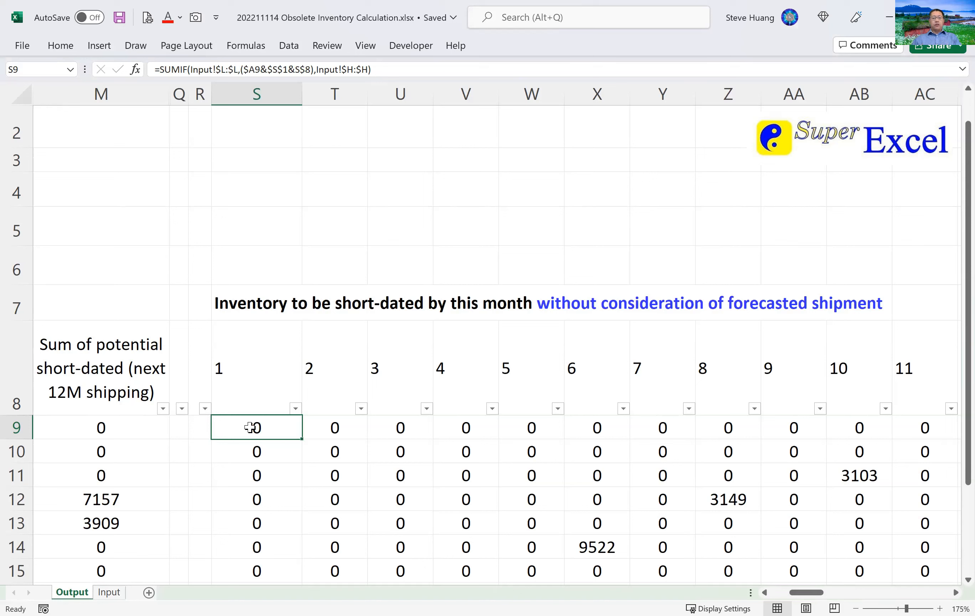
{"action": "left_click", "coordinate": [807, 592]}
{"action": "left_click_drag", "start_coordinate": [810, 597], "coordinate": [851, 598]}
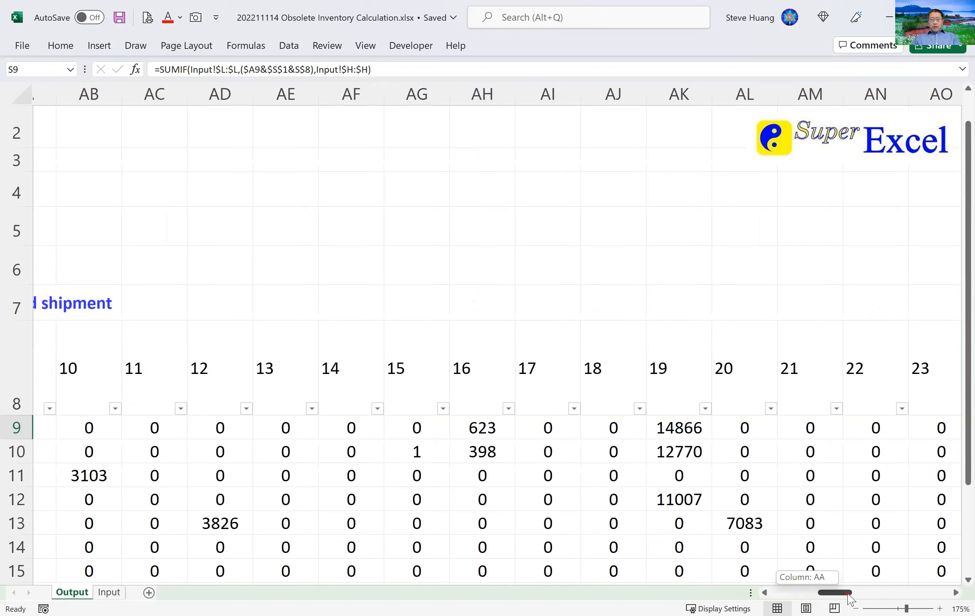
{"action": "left_click", "coordinate": [799, 593]}
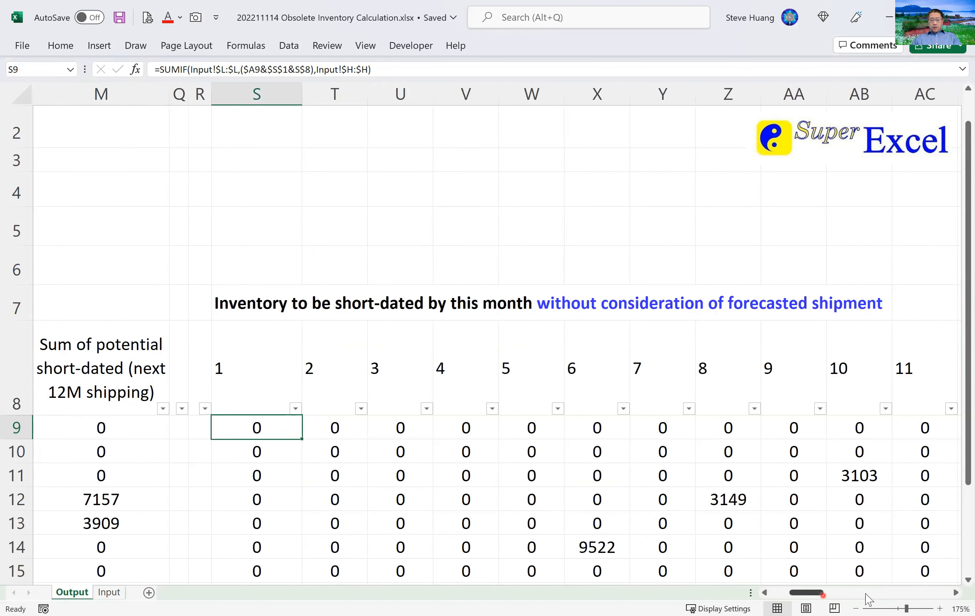
{"action": "left_click", "coordinate": [892, 594]}
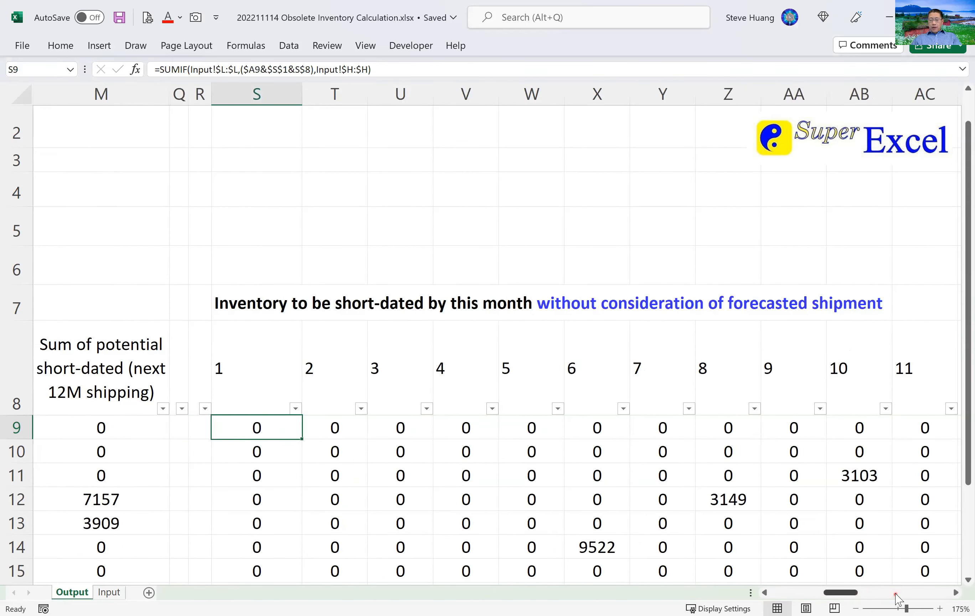
- Inspect the SUMIF formula in AH9 for item 123 in month 16, and compare it with the earlier months
{"action": "left_click", "coordinate": [328, 428]}
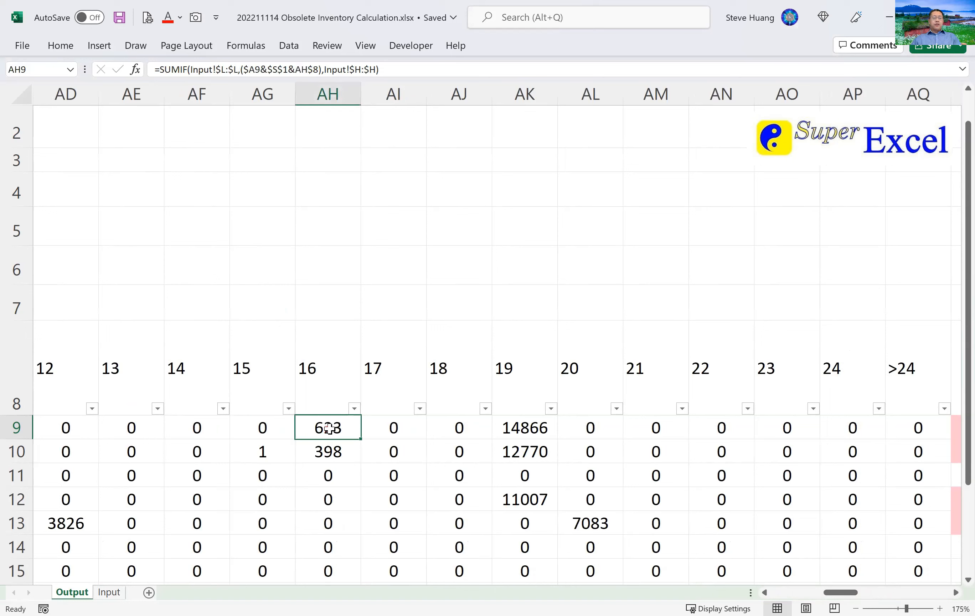
{"action": "left_click", "coordinate": [348, 434]}
{"action": "left_click", "coordinate": [347, 430]}
{"action": "left_click", "coordinate": [342, 425]}
{"action": "left_click", "coordinate": [790, 592]}
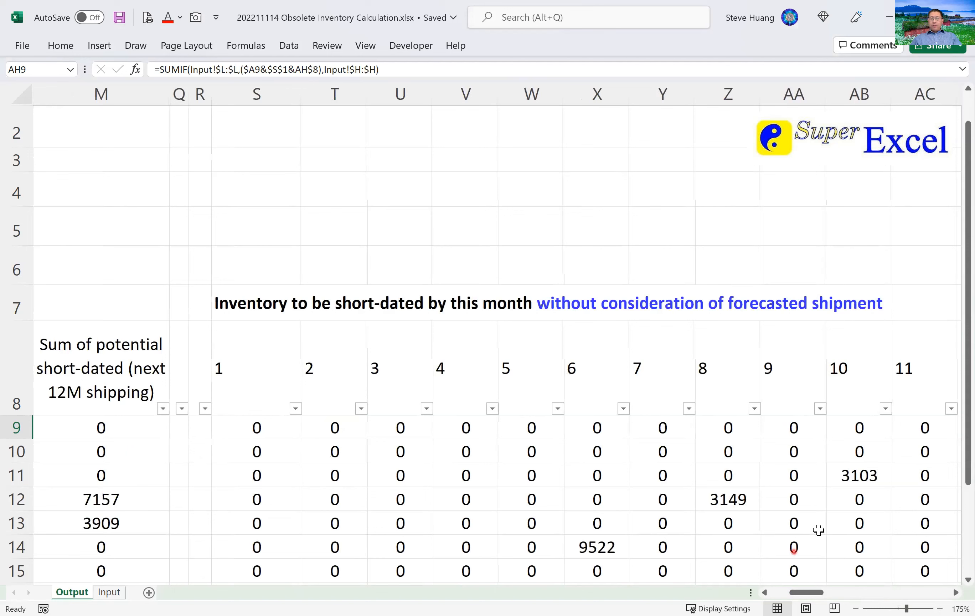
{"action": "left_click", "coordinate": [878, 589]}
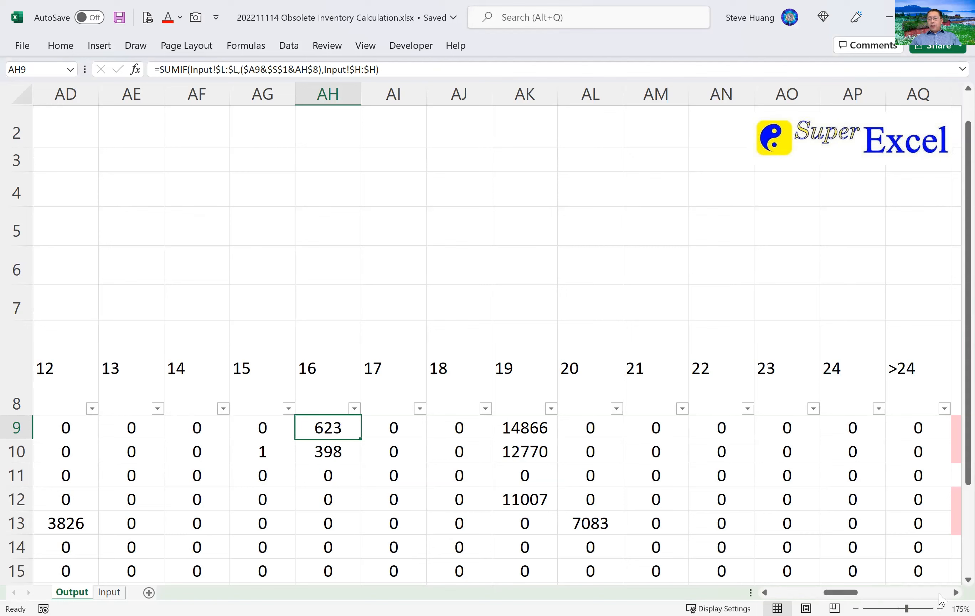
- Open the formula in AT9 and trace its S9 reference to month 1 of the table without forecasted shipment
{"action": "scroll", "coordinate": [705, 507], "scroll_direction": "right", "scroll_amount": 5}
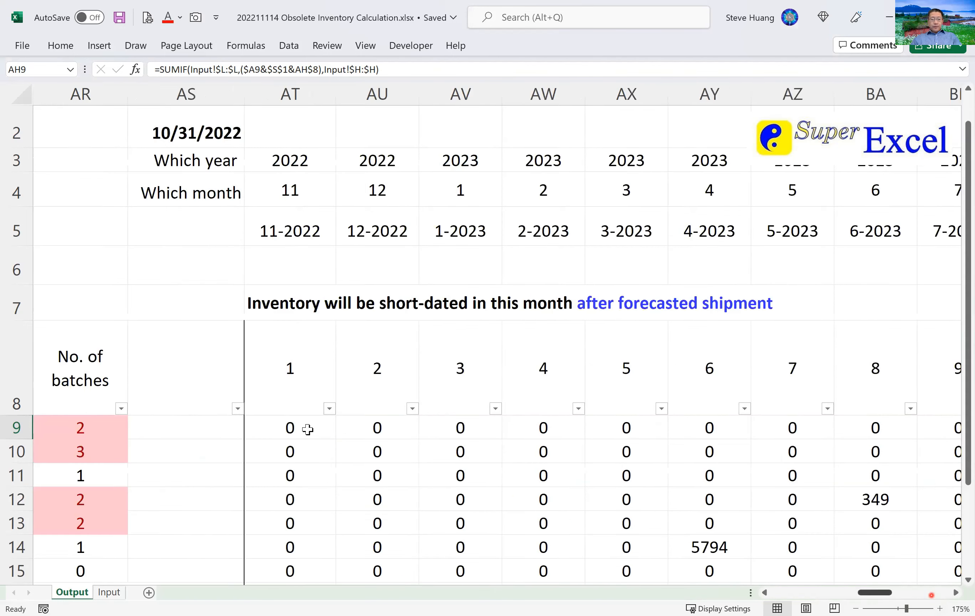
{"action": "left_click", "coordinate": [299, 429]}
{"action": "double_click", "coordinate": [300, 429]}
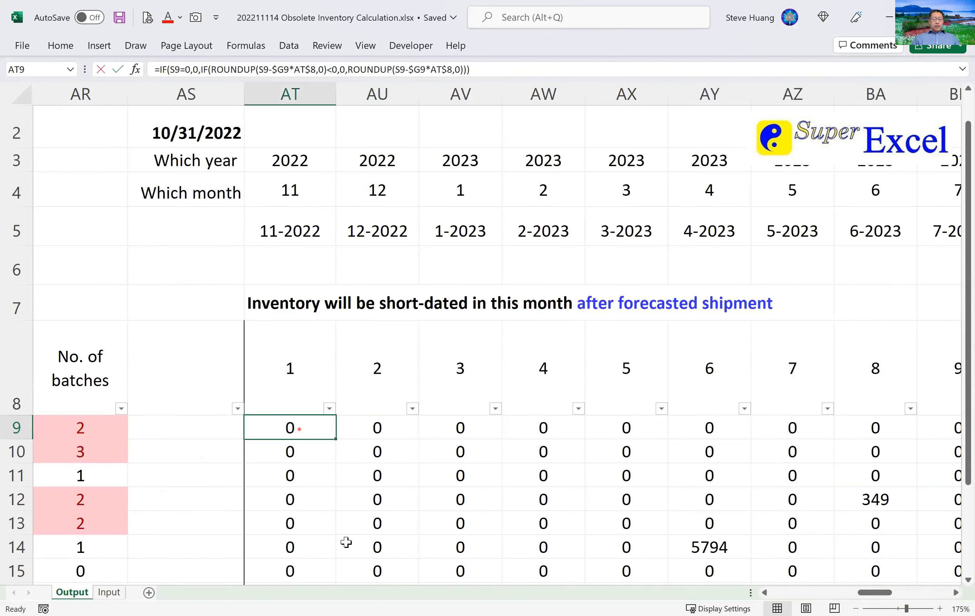
{"action": "left_click", "coordinate": [764, 592]}
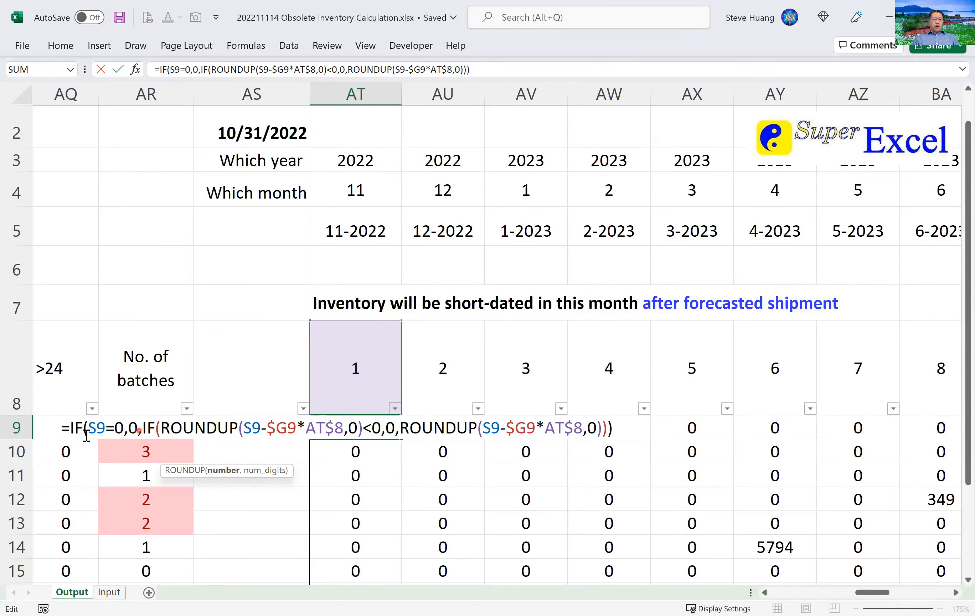
{"action": "left_click", "coordinate": [785, 592]}
{"action": "left_click", "coordinate": [785, 593]}
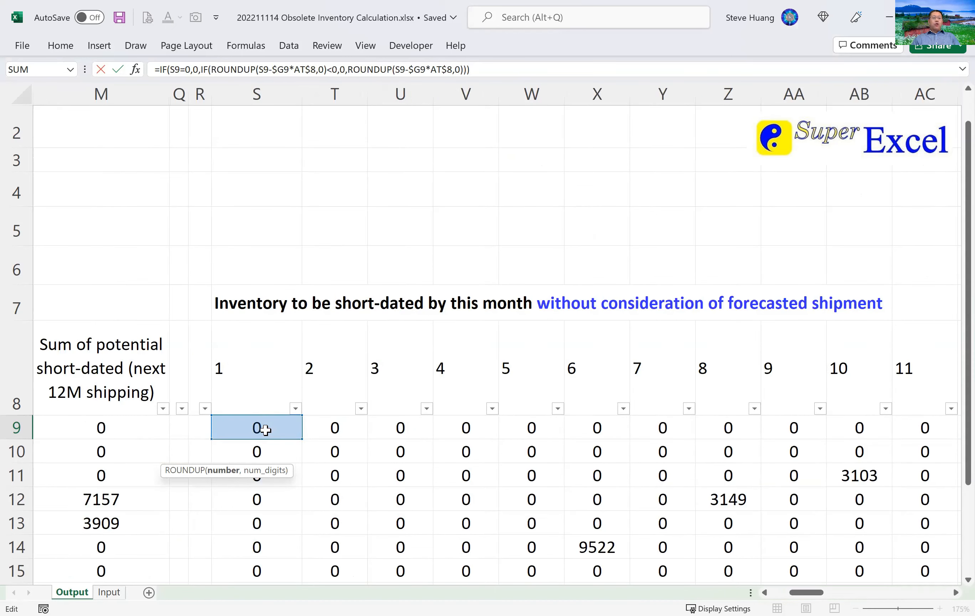
{"action": "left_click", "coordinate": [862, 592]}
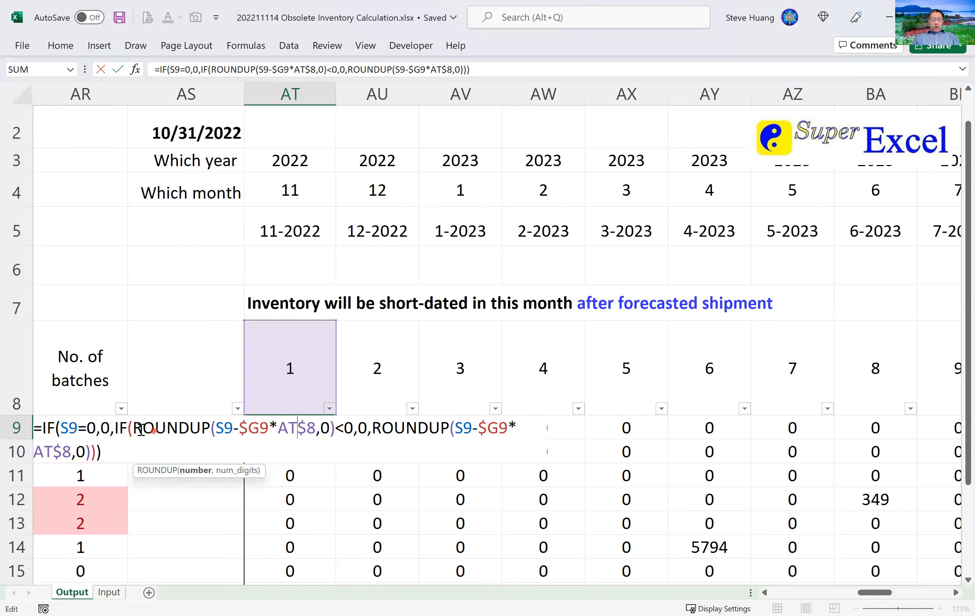
- Highlight the ROUNDUP parts of the AT9 formula, and trace $G9 to the Monthly Shpt forecast column
{"action": "left_click_drag", "start_coordinate": [286, 430], "coordinate": [328, 430]}
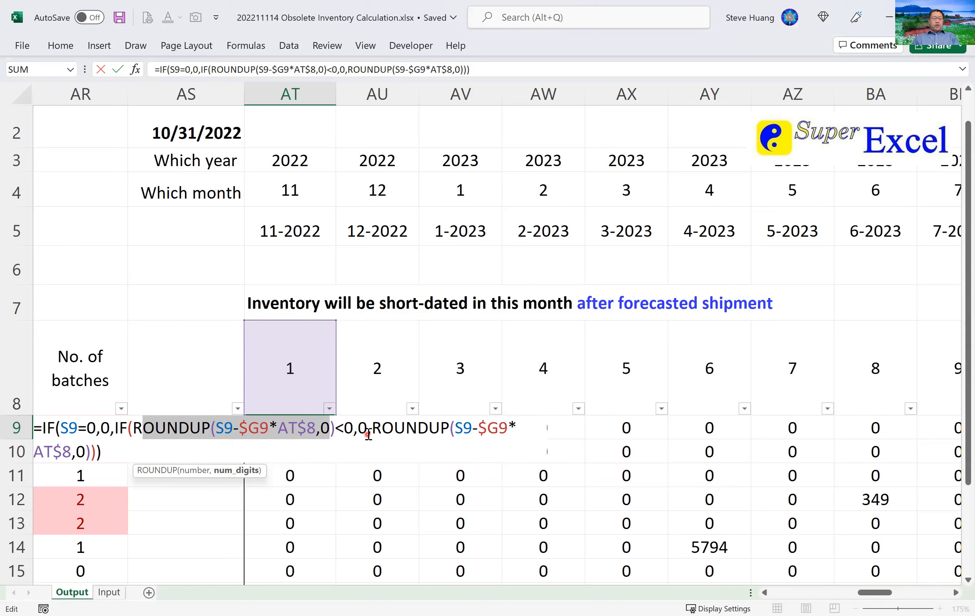
{"action": "left_click_drag", "start_coordinate": [382, 428], "coordinate": [516, 431]}
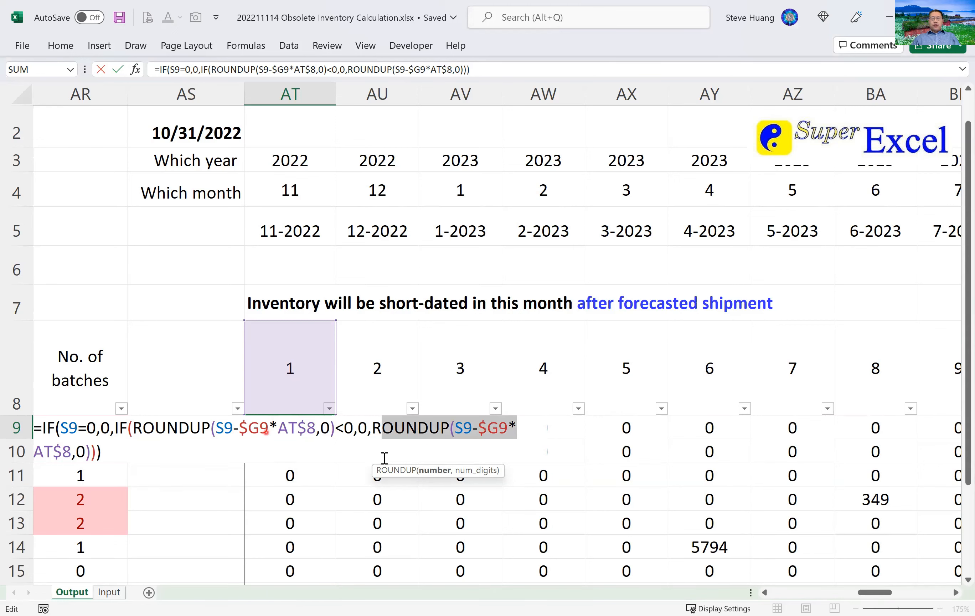
{"action": "left_click", "coordinate": [781, 593]}
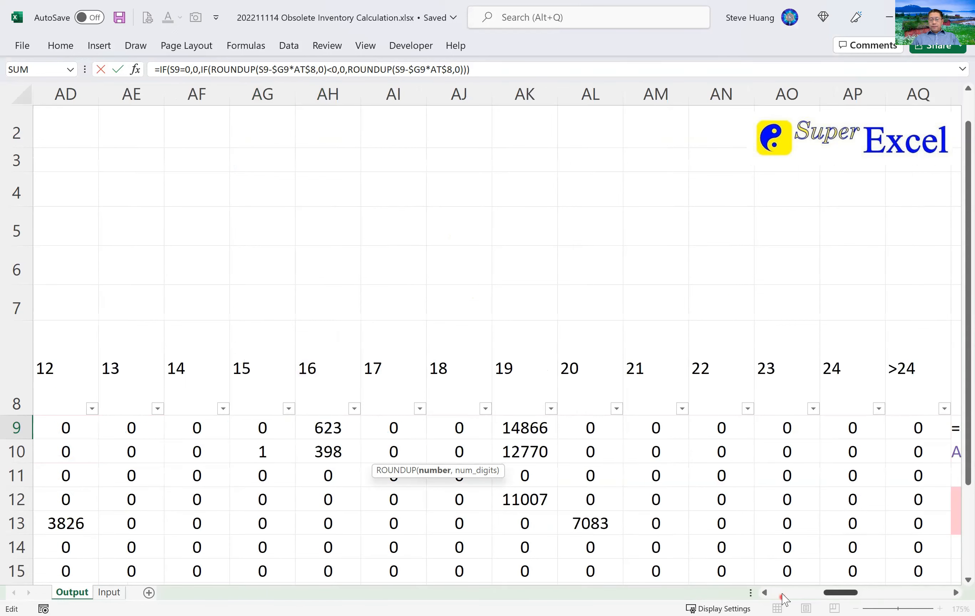
{"action": "left_click", "coordinate": [778, 594]}
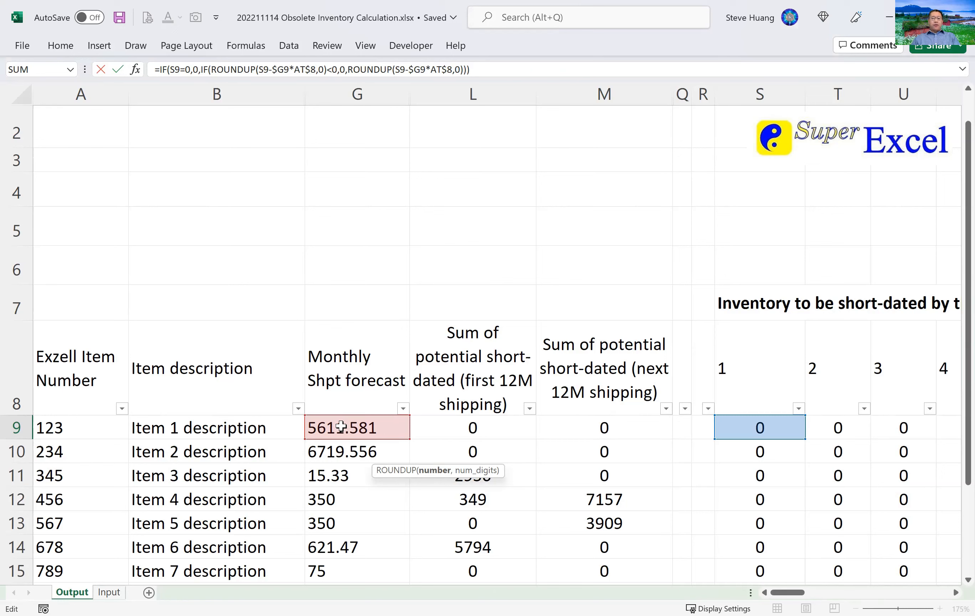
{"action": "left_click", "coordinate": [897, 592]}
{"action": "left_click", "coordinate": [920, 593]}
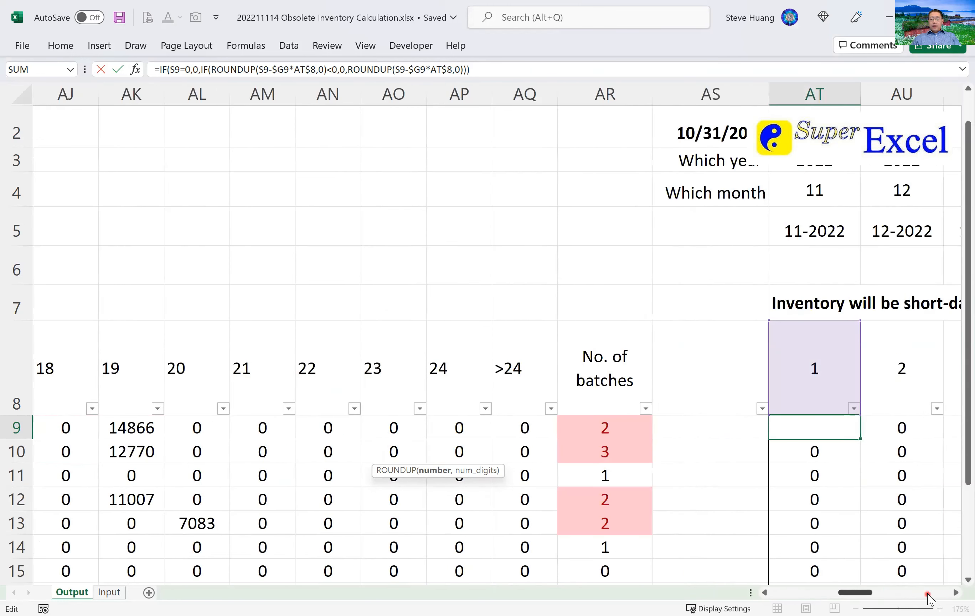
{"action": "left_click", "coordinate": [928, 594]}
{"action": "left_click", "coordinate": [880, 595]}
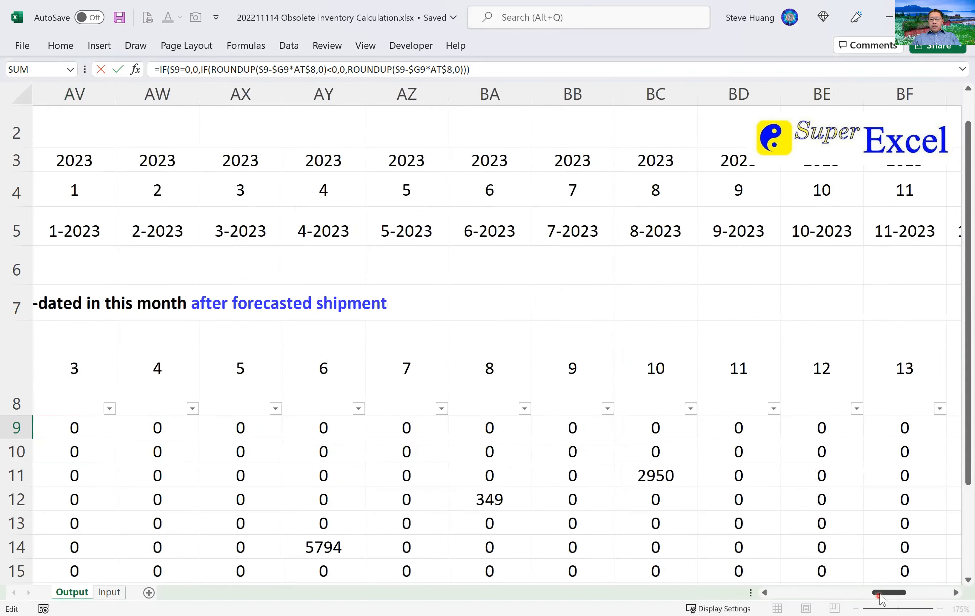
{"action": "left_click_drag", "start_coordinate": [880, 594], "coordinate": [863, 594]}
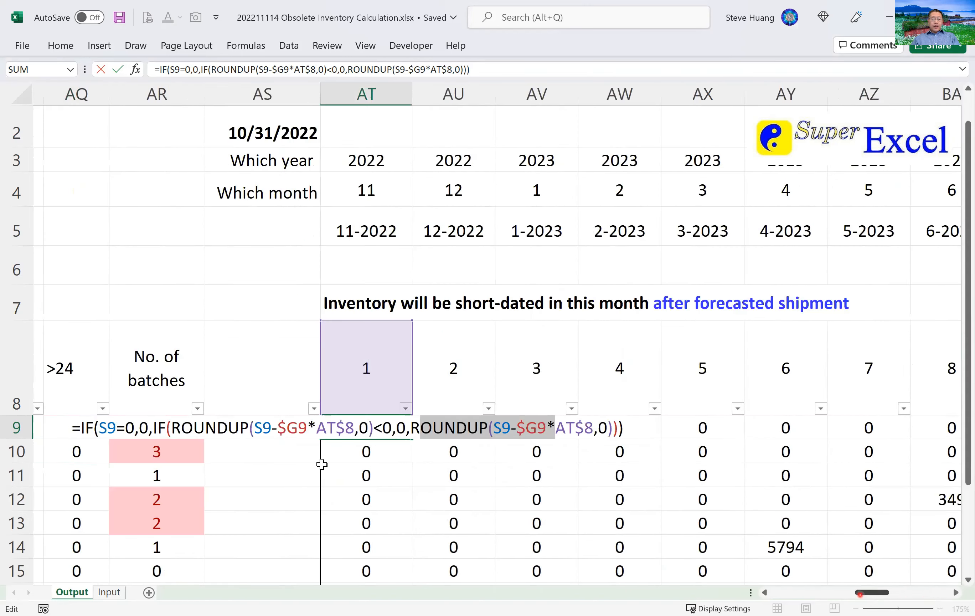
- Highlight $G9*AT$8 and the final ROUNDUP in the AT9 formula, then close it and select AW9
{"action": "left_click_drag", "start_coordinate": [254, 430], "coordinate": [351, 430]}
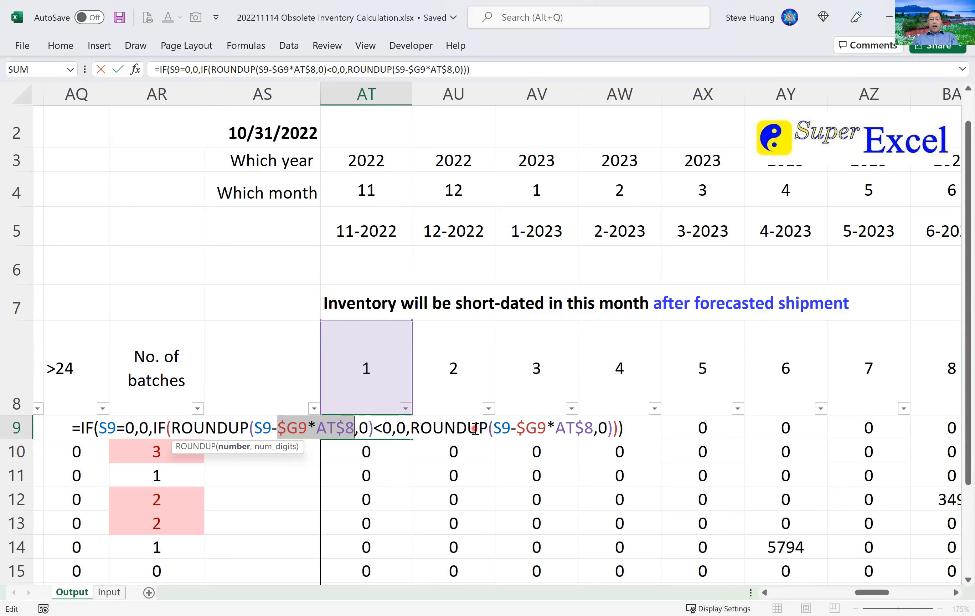
{"action": "left_click_drag", "start_coordinate": [419, 427], "coordinate": [616, 428]}
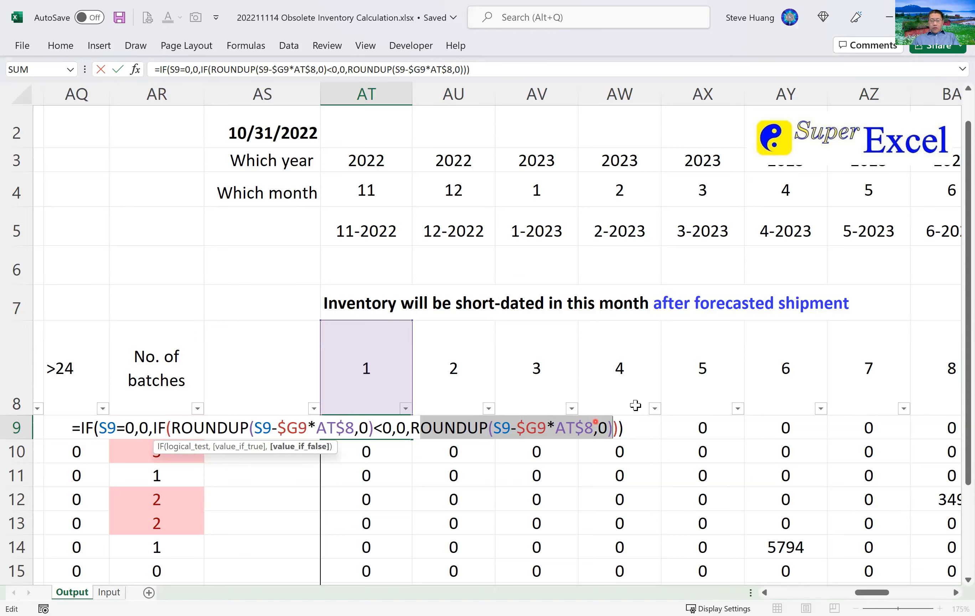
{"action": "key", "text": "Return"}
{"action": "left_click", "coordinate": [615, 459]}
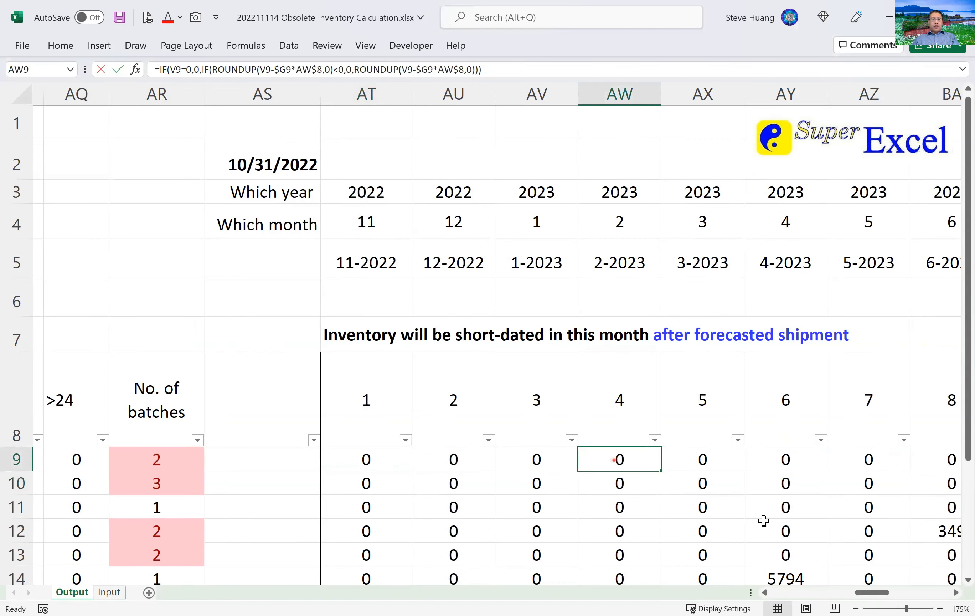
- Open the formula in AW9, trace its V9 reference to month 4 of the table without forecasted shipment, and close it unchanged
{"action": "double_click", "coordinate": [657, 452]}
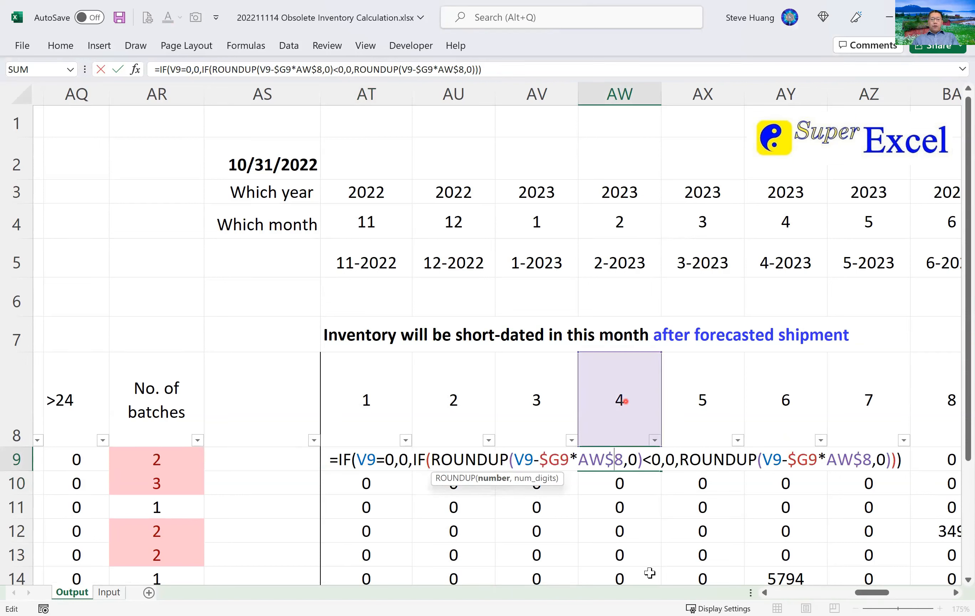
{"action": "left_click", "coordinate": [778, 593]}
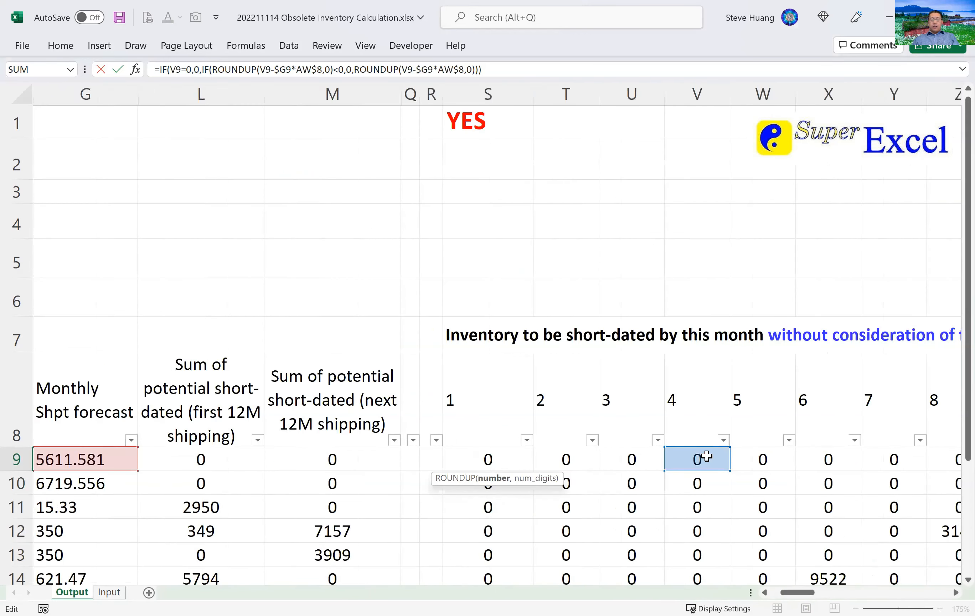
{"action": "left_click", "coordinate": [908, 593]}
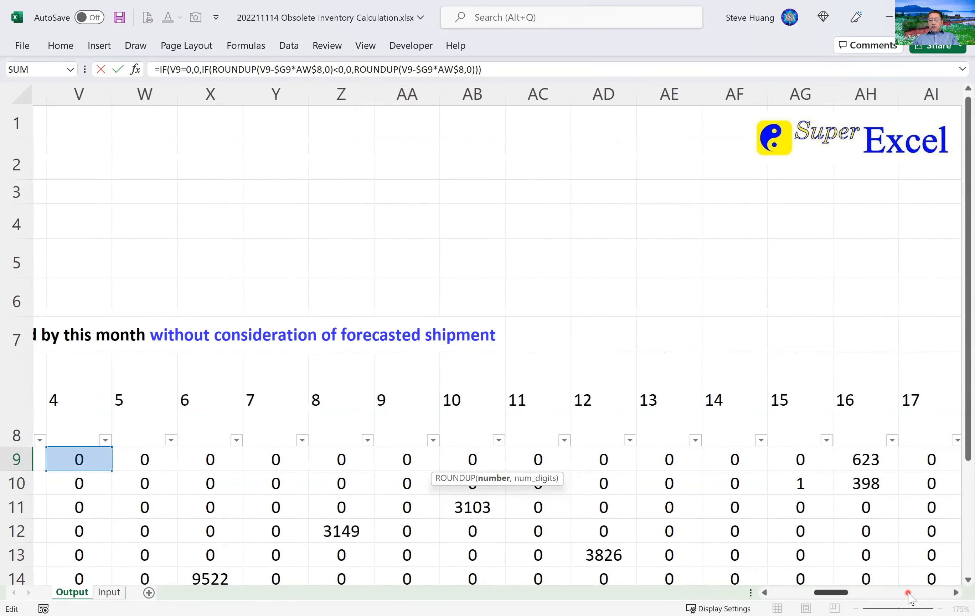
{"action": "left_click", "coordinate": [920, 593]}
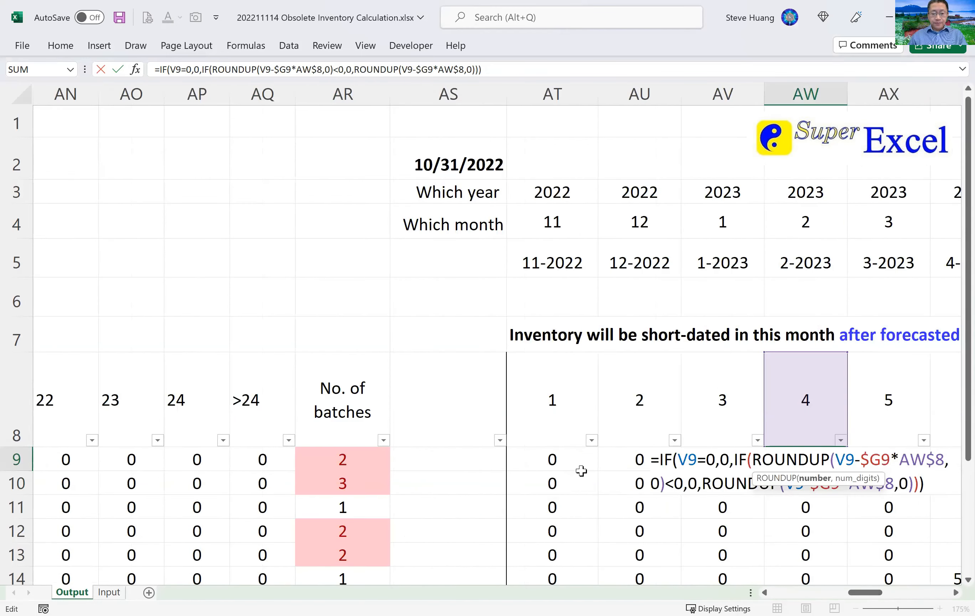
{"action": "key", "text": "Escape"}
- Open the formula in AT9 and highlight its S9=0 test, the $G9*AT$8 product and the first ROUNDUP expression
{"action": "left_click", "coordinate": [567, 459]}
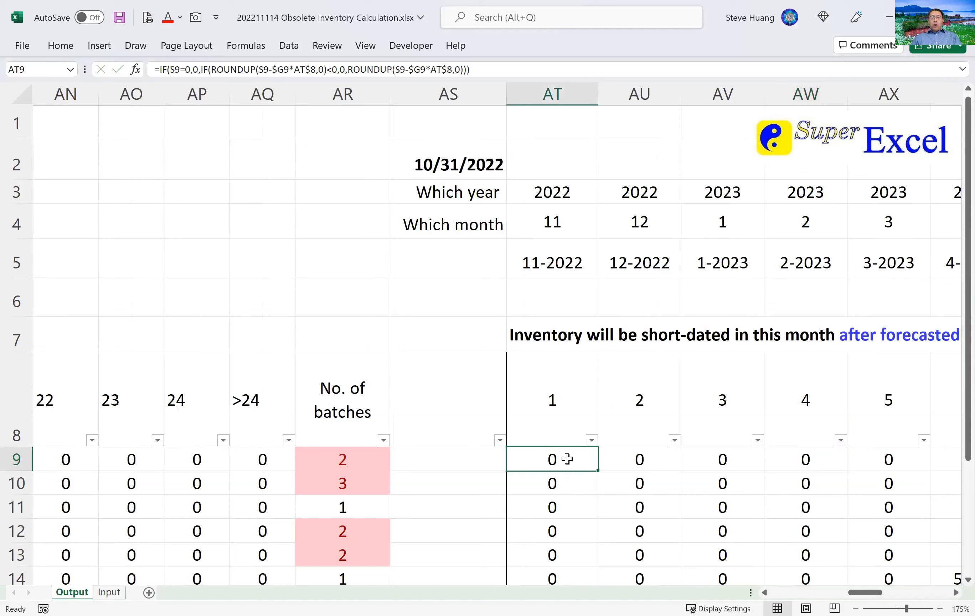
{"action": "double_click", "coordinate": [566, 459]}
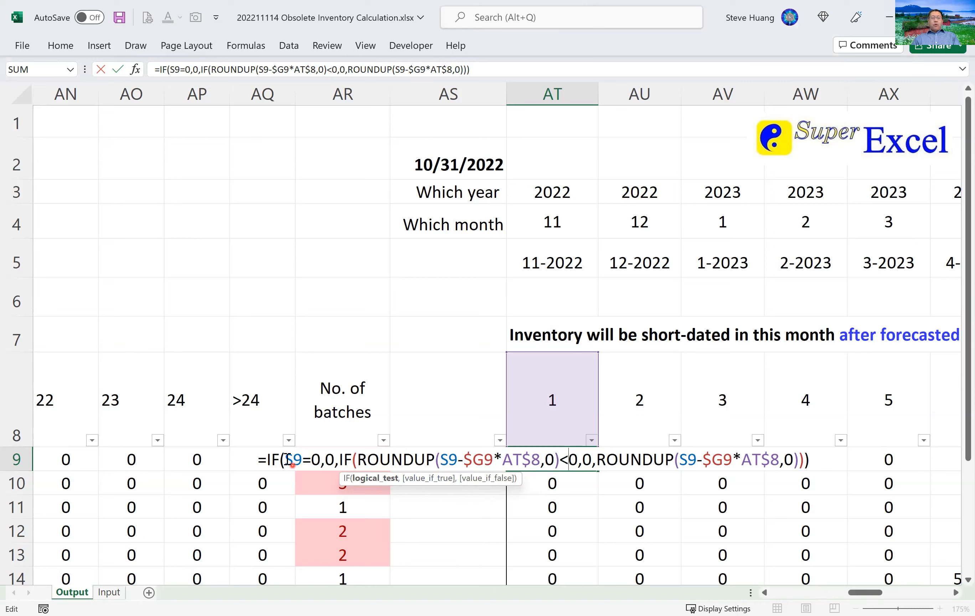
{"action": "left_click_drag", "start_coordinate": [284, 459], "coordinate": [303, 459]}
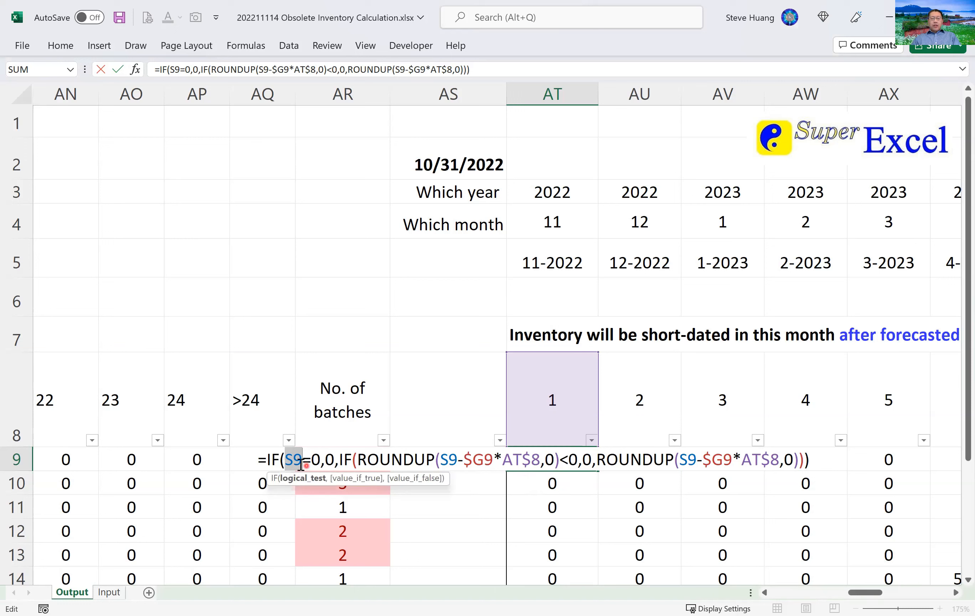
{"action": "left_click_drag", "start_coordinate": [280, 459], "coordinate": [344, 460]}
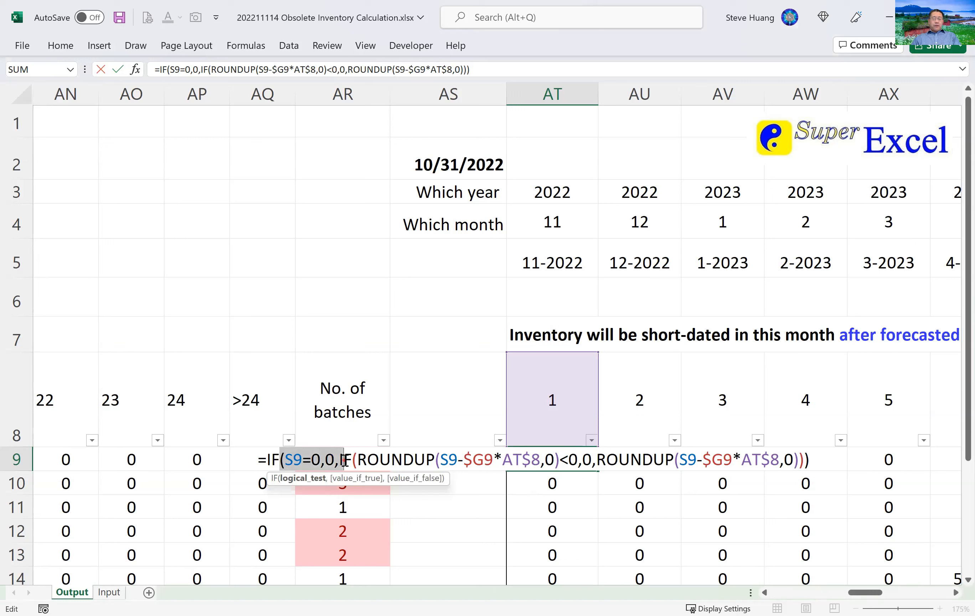
{"action": "left_click", "coordinate": [447, 455]}
{"action": "left_click_drag", "start_coordinate": [464, 459], "coordinate": [542, 462]}
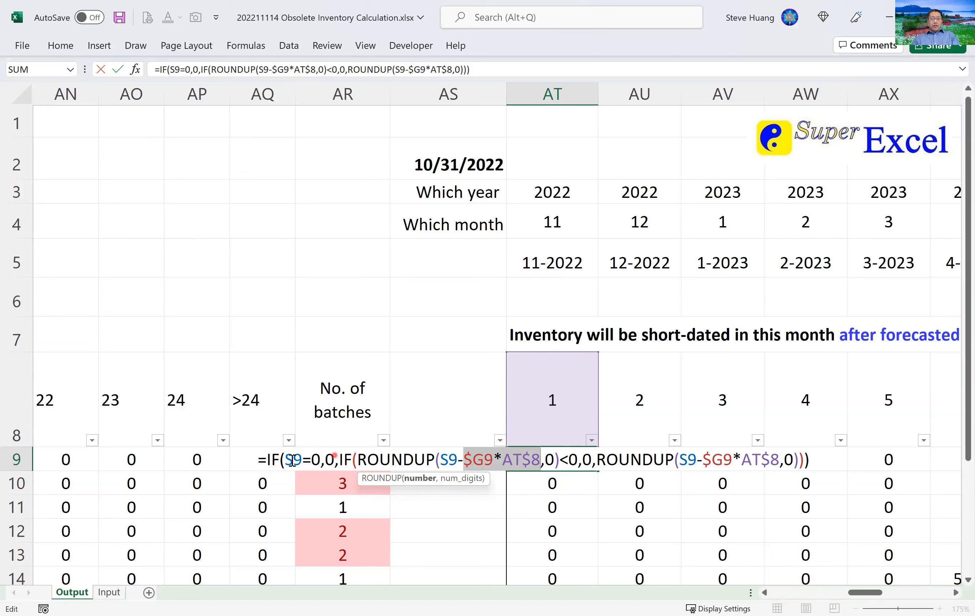
{"action": "left_click_drag", "start_coordinate": [288, 460], "coordinate": [330, 460]}
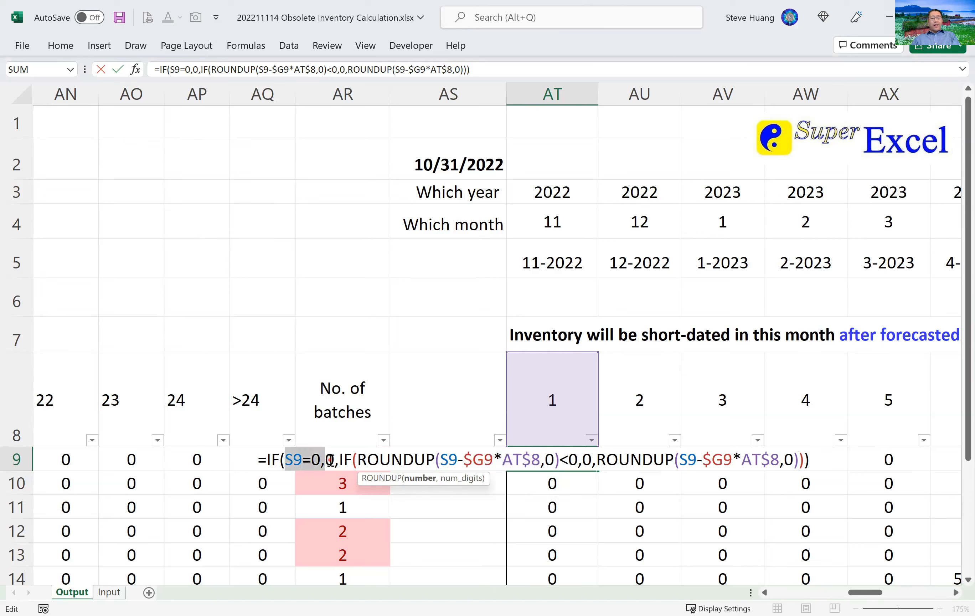
{"action": "left_click_drag", "start_coordinate": [368, 461], "coordinate": [552, 461]}
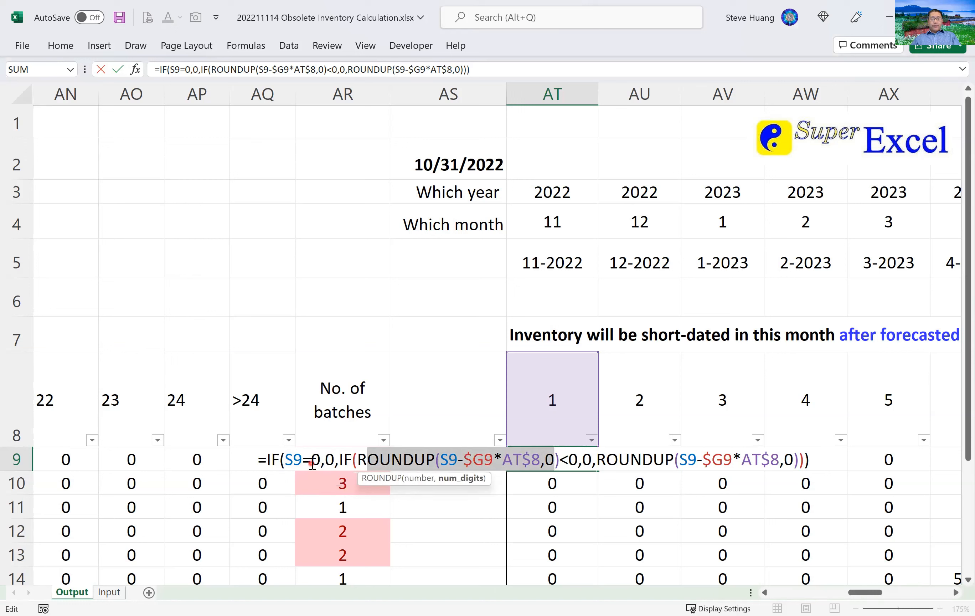
- Remove the outer IF(S9=0,0, and its closing parenthesis from the AT9 formula, and confirm the shortened formula
{"action": "left_click_drag", "start_coordinate": [267, 460], "coordinate": [338, 463]}
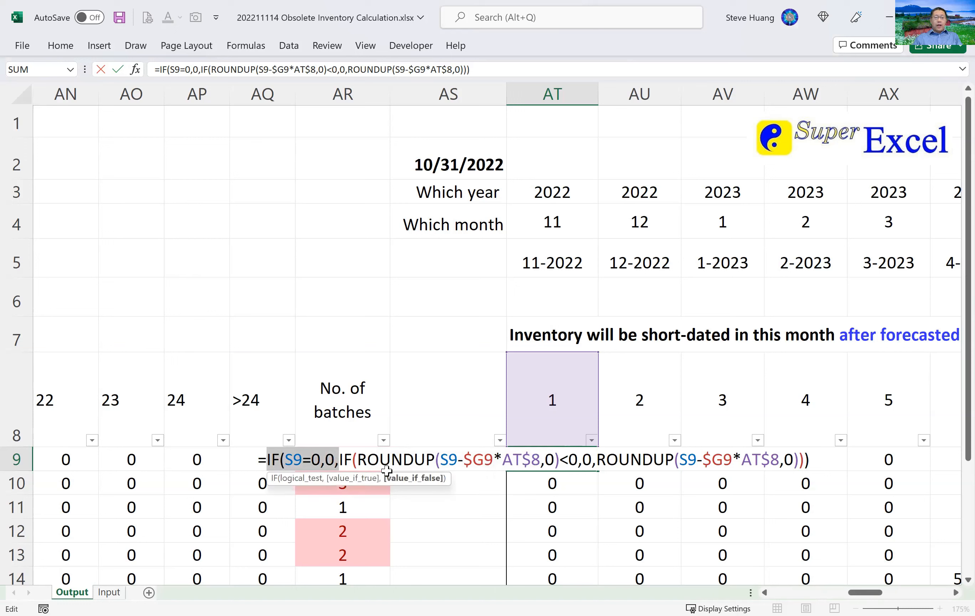
{"action": "key", "text": "Delete"}
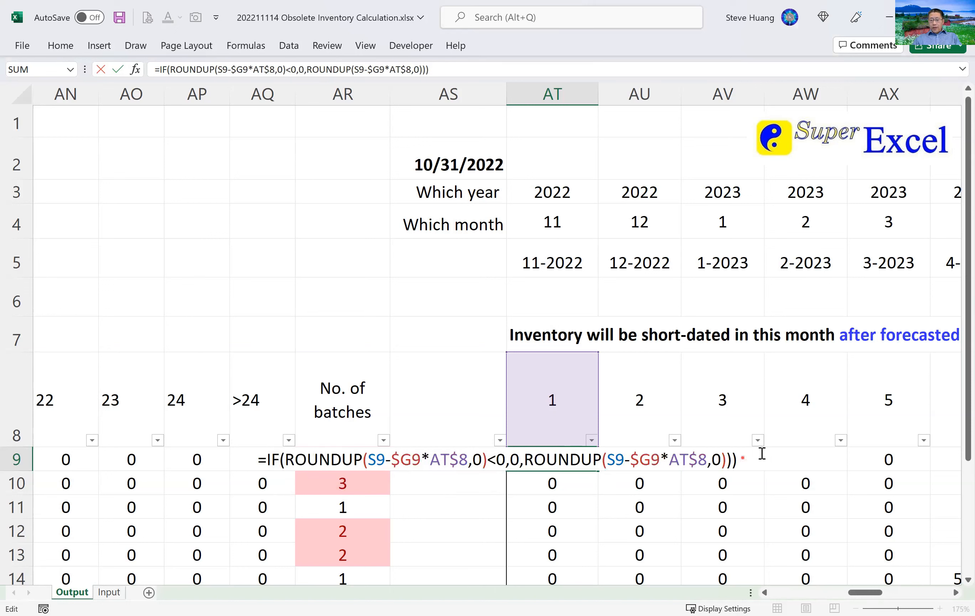
{"action": "key", "text": "BackSpace"}
{"action": "key", "text": "Return"}
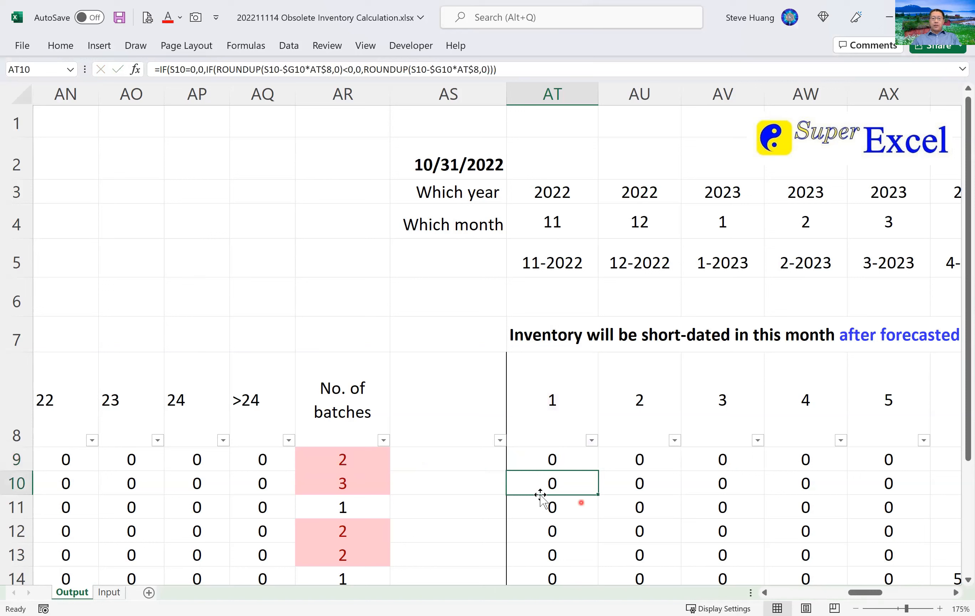
- Reopen the AT9 formula, replace IF with MAX, and delete the second ROUNDUP argument
{"action": "double_click", "coordinate": [551, 459]}
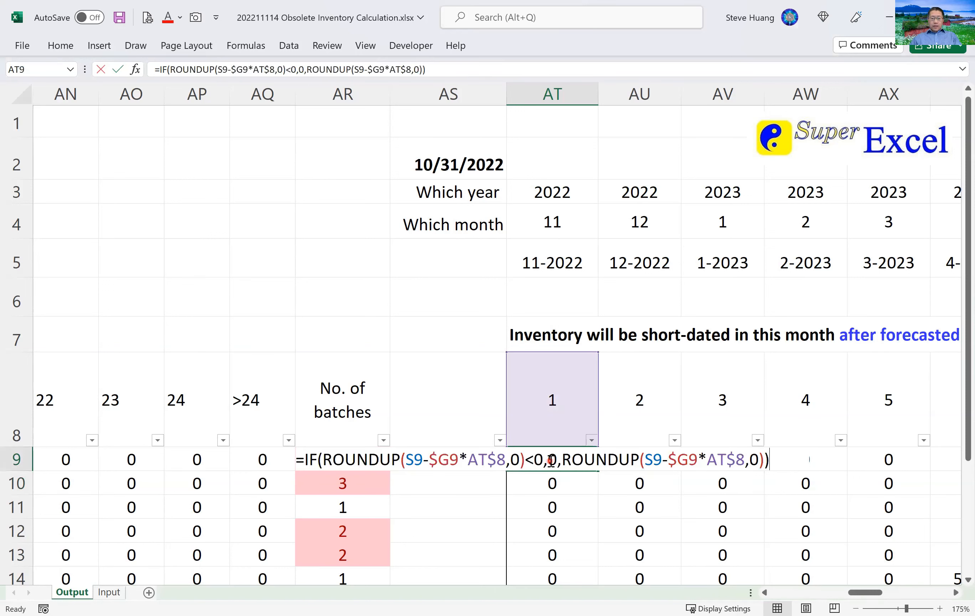
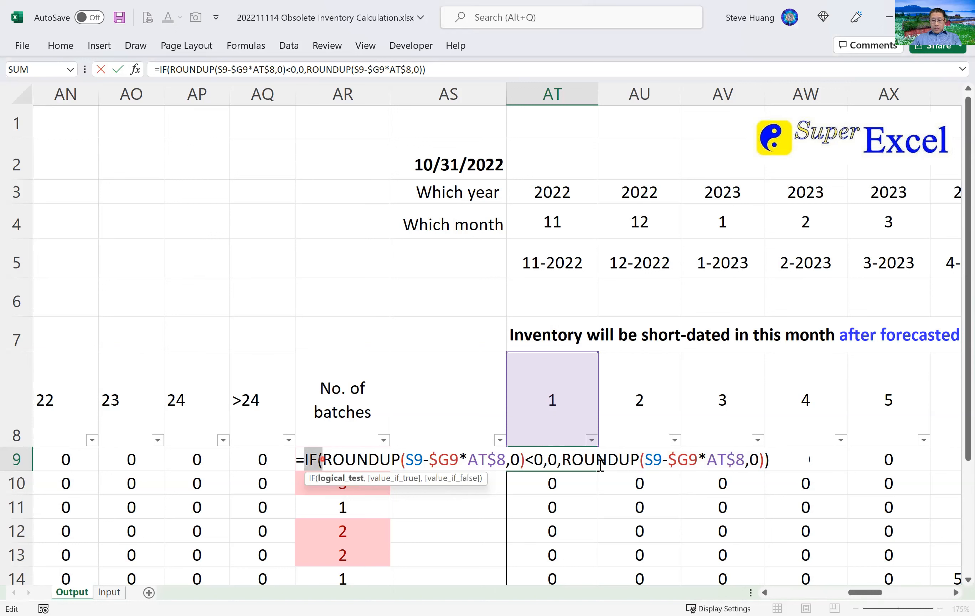
{"action": "type", "text": "max"}
{"action": "left_click_drag", "start_coordinate": [575, 460], "coordinate": [782, 458]}
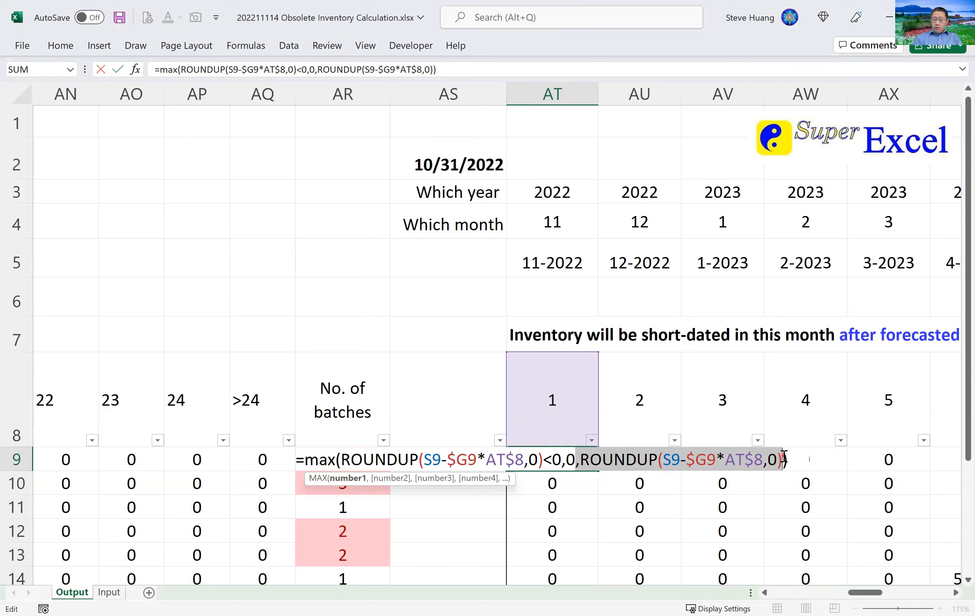
{"action": "key", "text": "Delete"}
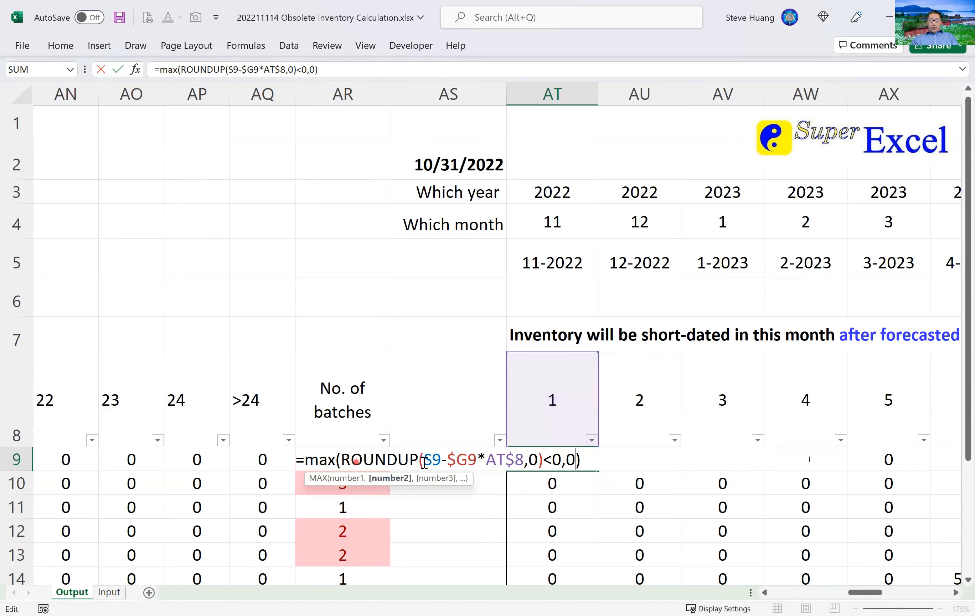
- Remove the <0 comparison after ROUNDUP in AT9, and confirm the formula as =MAX(ROUNDUP(S9-$G9*AT$8,0),0)
{"action": "left_click_drag", "start_coordinate": [424, 459], "coordinate": [442, 459]}
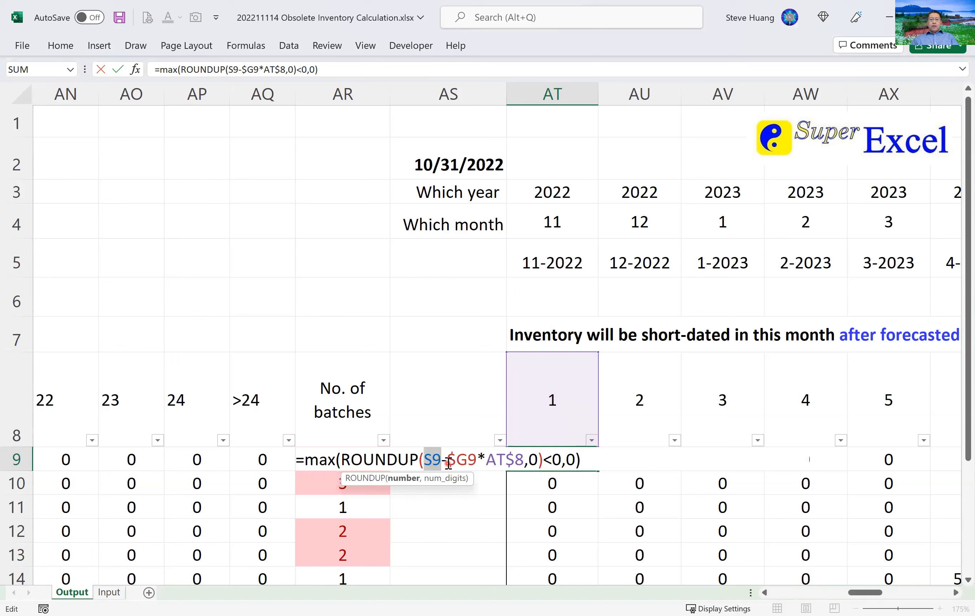
{"action": "double_click", "coordinate": [468, 459]}
{"action": "left_click_drag", "start_coordinate": [521, 464], "coordinate": [524, 464]}
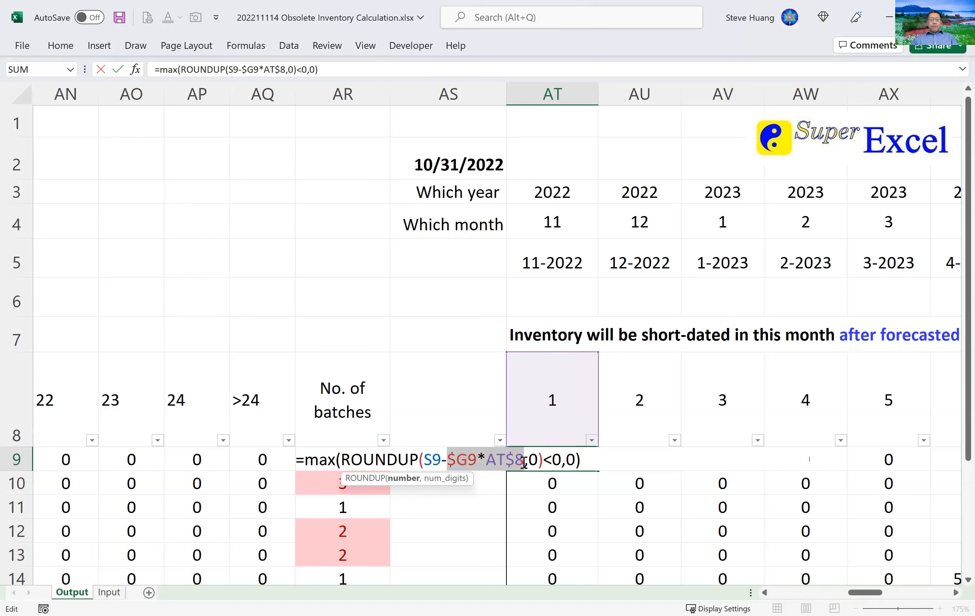
{"action": "left_click_drag", "start_coordinate": [348, 459], "coordinate": [542, 465]}
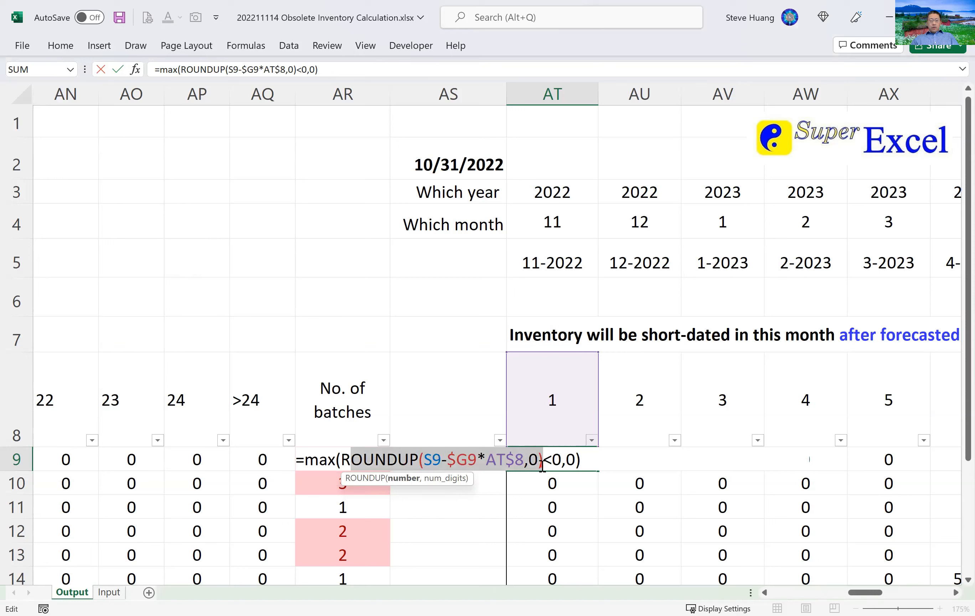
{"action": "key", "text": "Right"}
{"action": "key", "text": "Delete"}
{"action": "key", "text": "Delete"}
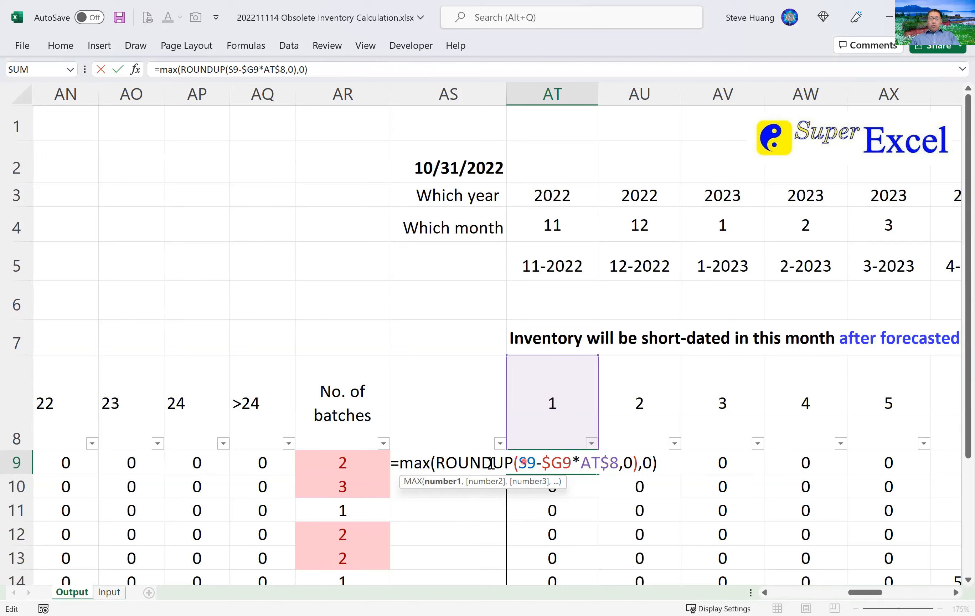
{"action": "left_click_drag", "start_coordinate": [439, 463], "coordinate": [638, 462]}
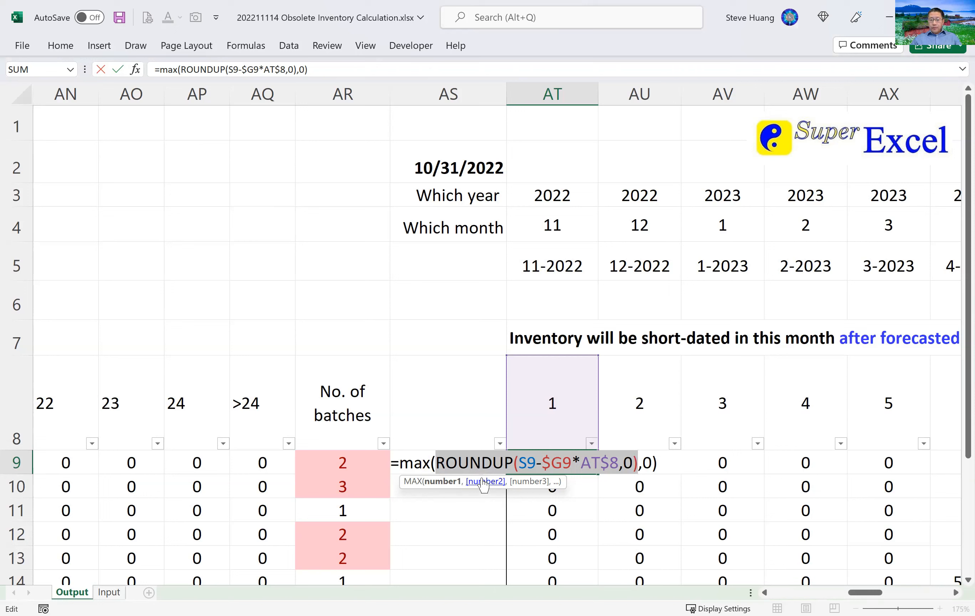
{"action": "key", "text": "Return"}
{"action": "left_click", "coordinate": [565, 461]}
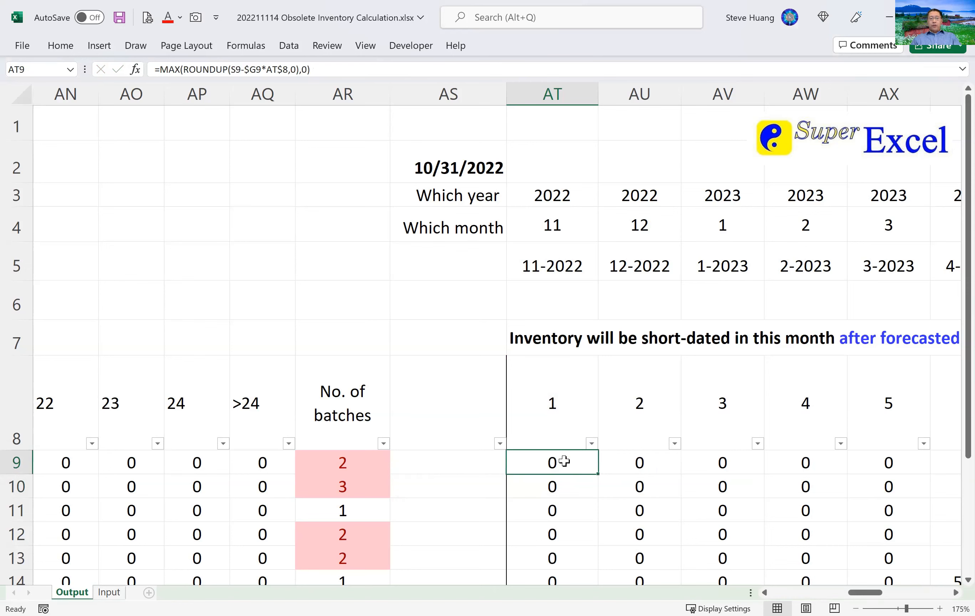
- Copy the AT9 formula across months 1 to 24 in rows 9 to 11, covering AT9:BQ11
{"action": "left_click", "coordinate": [922, 593]}
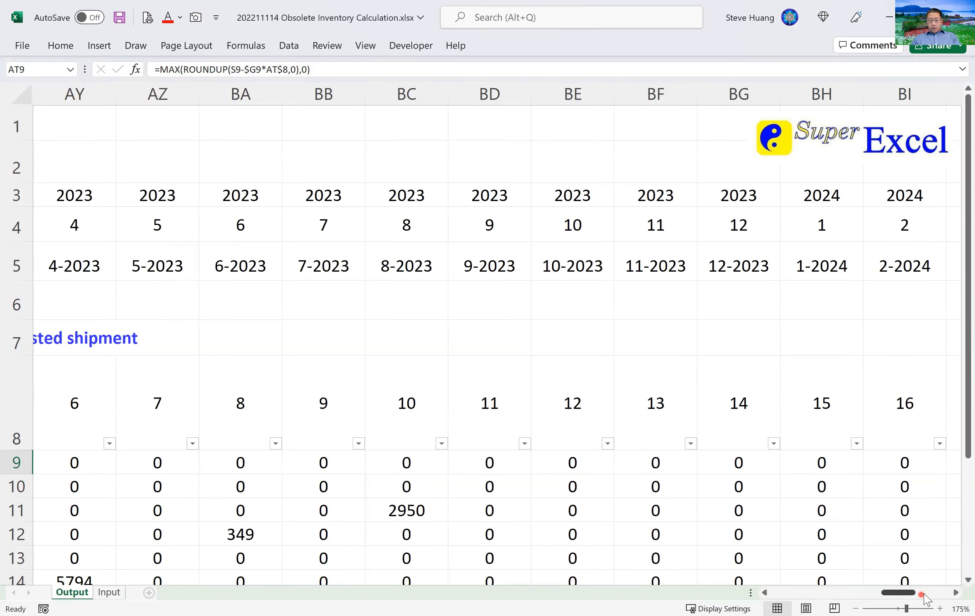
{"action": "left_click", "coordinate": [932, 595]}
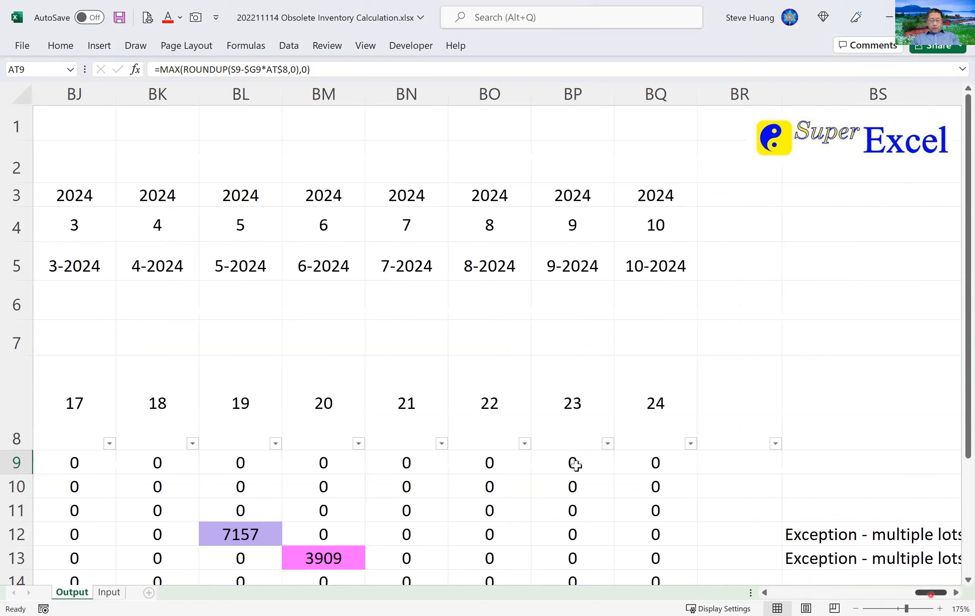
{"action": "left_click", "coordinate": [836, 596]}
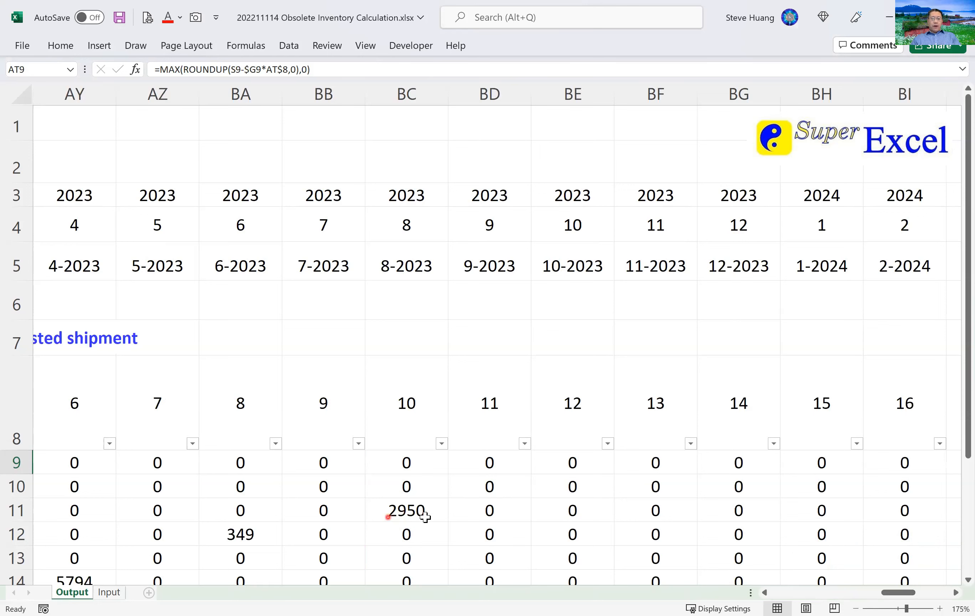
{"action": "left_click", "coordinate": [800, 596]}
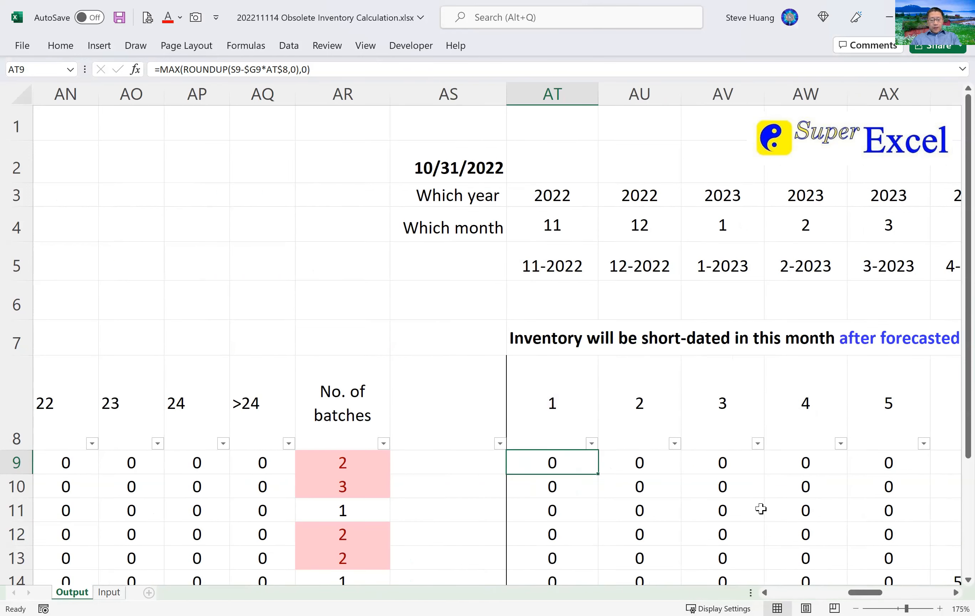
{"action": "key", "text": "ctrl+shift+Right"}
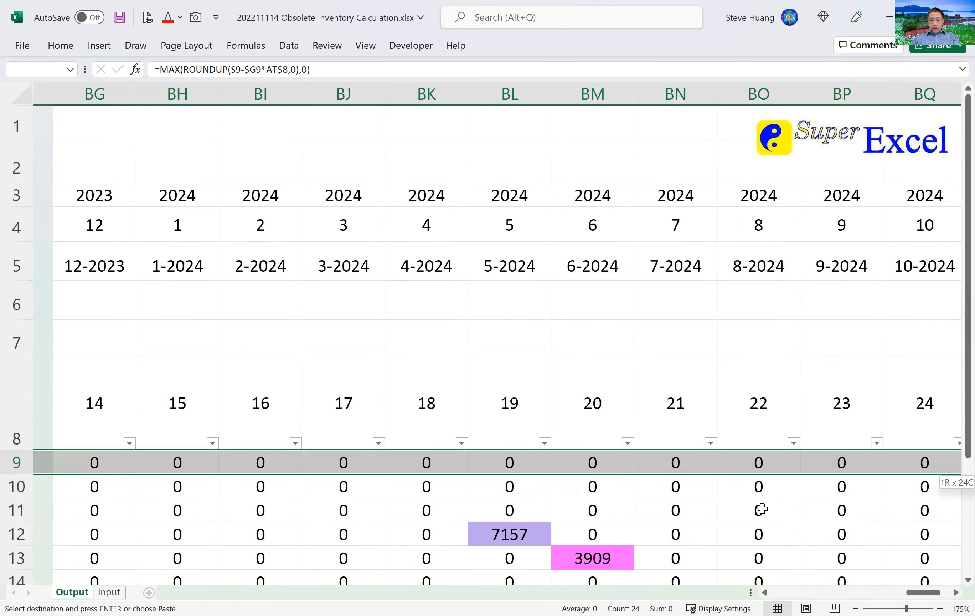
{"action": "key", "text": "shift+Down"}
{"action": "key", "text": "shift+Down"}
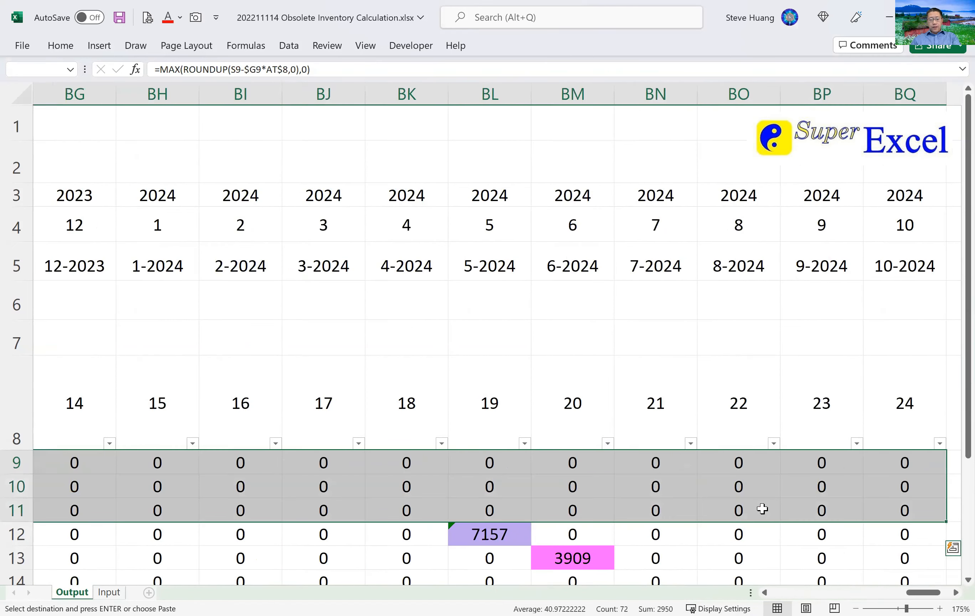
{"action": "key", "text": "ctrl+v"}
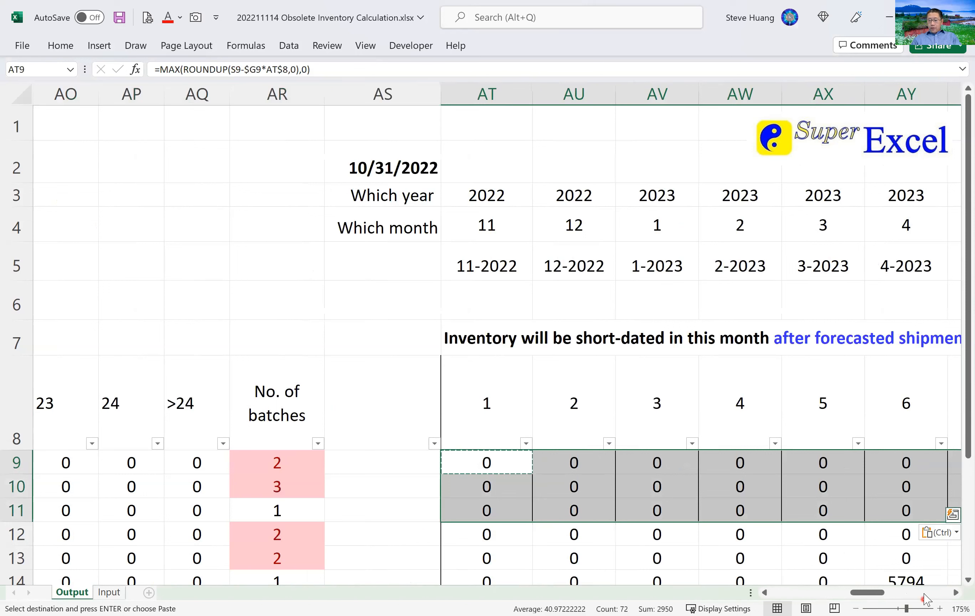
- Open the pasted formula in BC11 for month 10 and trace its $G11 reference to the Monthly Shpt forecast column
{"action": "scroll", "coordinate": [320, 513], "scroll_direction": "right", "scroll_amount": 5}
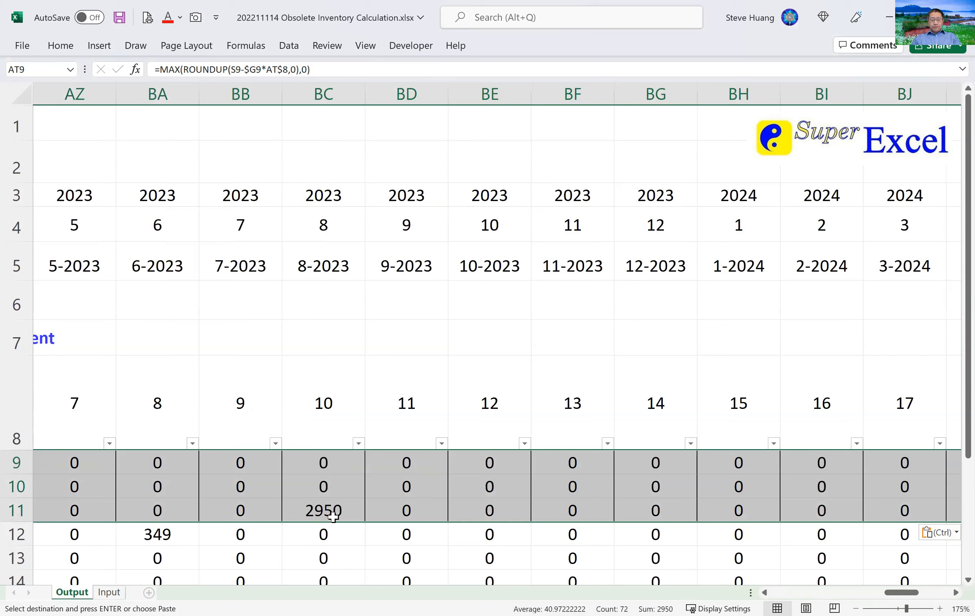
{"action": "double_click", "coordinate": [334, 514]}
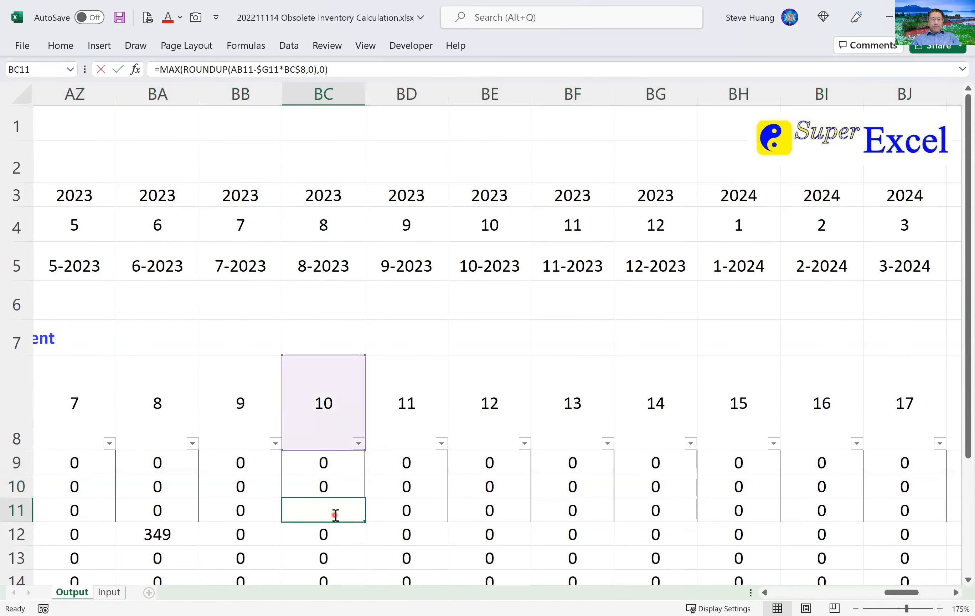
{"action": "left_click", "coordinate": [791, 592]}
{"action": "left_click", "coordinate": [785, 593]}
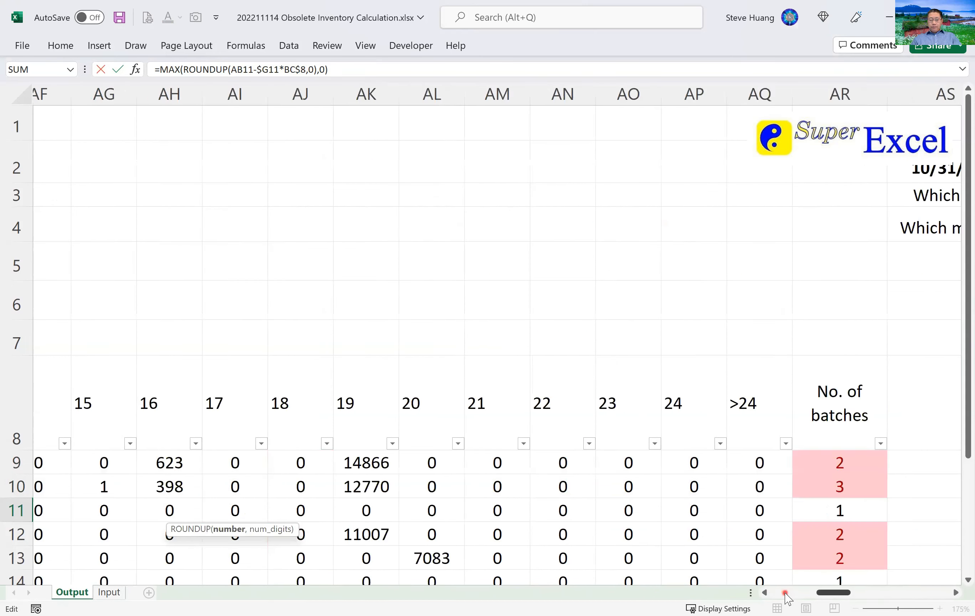
{"action": "left_click", "coordinate": [785, 593]}
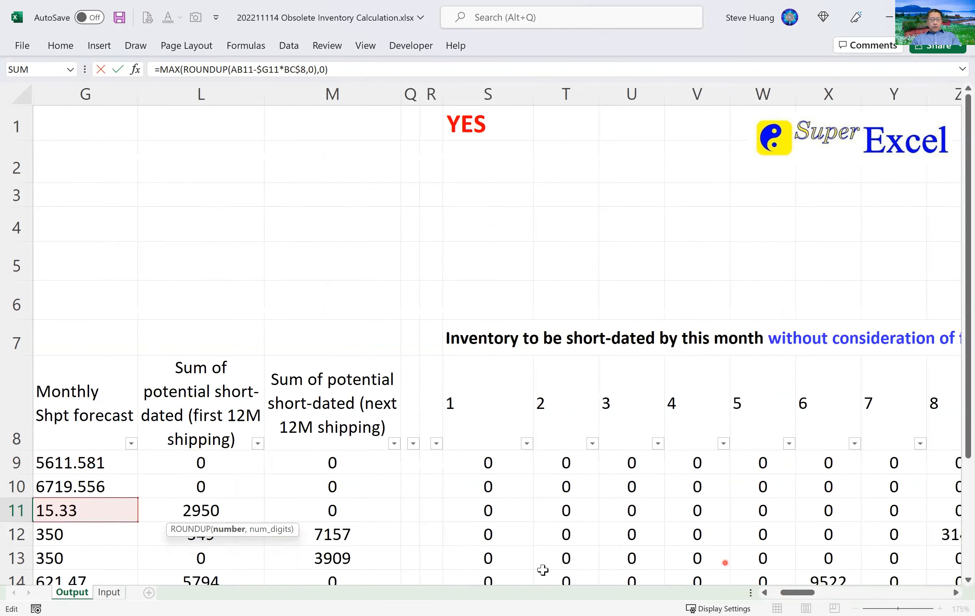
- Trace BC11's $G11 and AB11 references to item 3's monthly forecast and month 10 inventory, and review the formula without editing it
{"action": "left_click", "coordinate": [767, 593]}
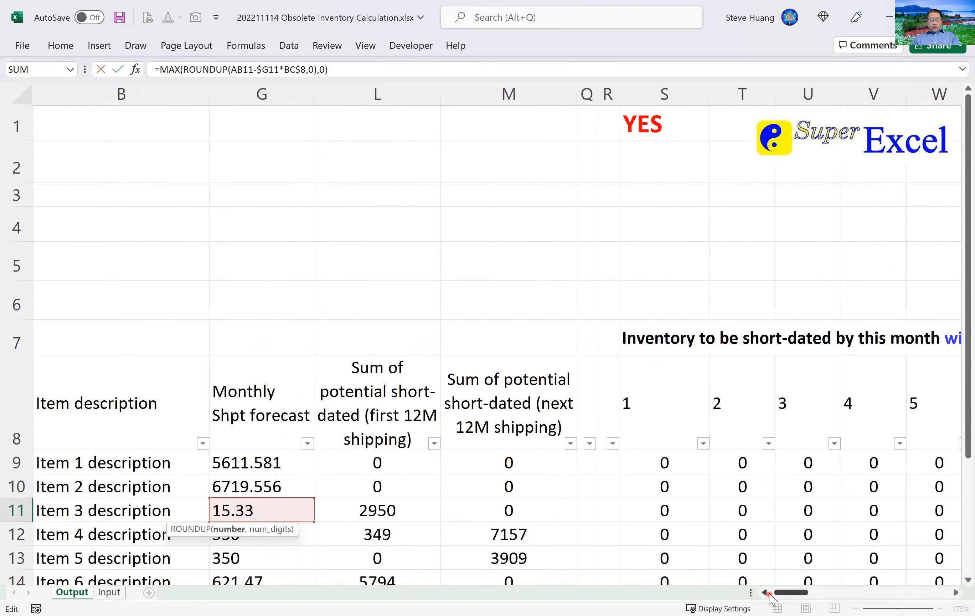
{"action": "left_click", "coordinate": [768, 594]}
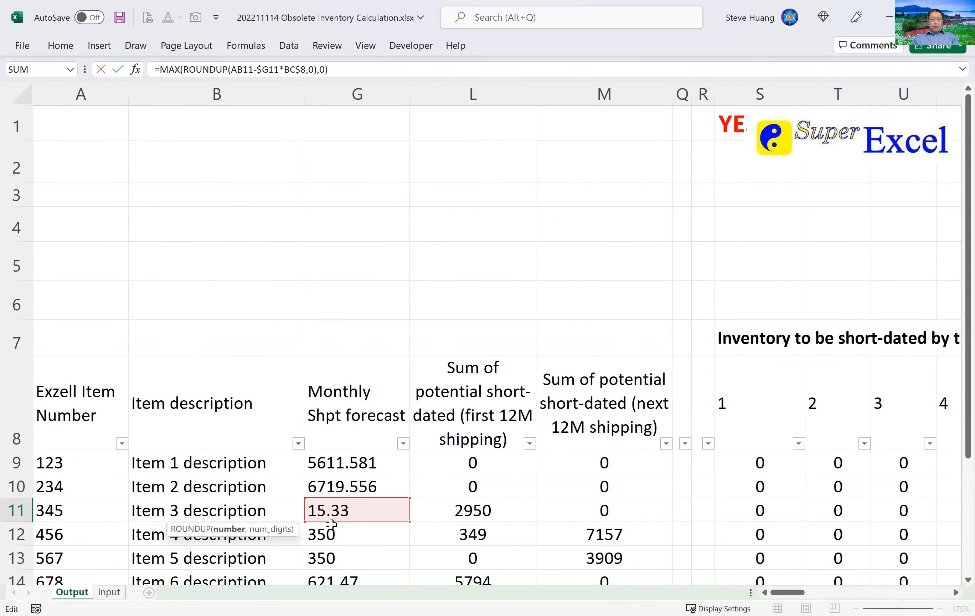
{"action": "left_click_drag", "start_coordinate": [780, 594], "coordinate": [865, 594]}
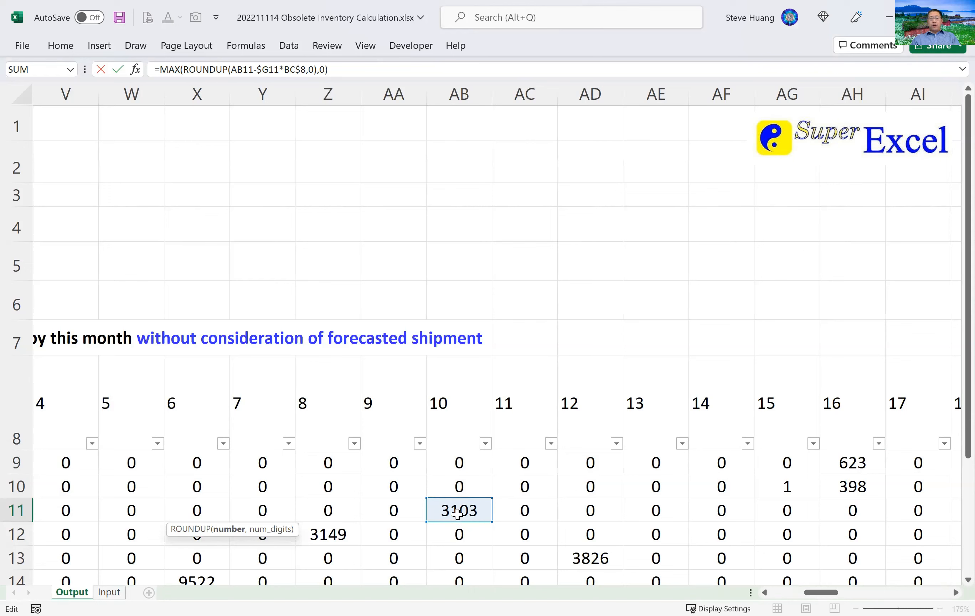
{"action": "left_click", "coordinate": [877, 592]}
{"action": "left_click", "coordinate": [927, 591]}
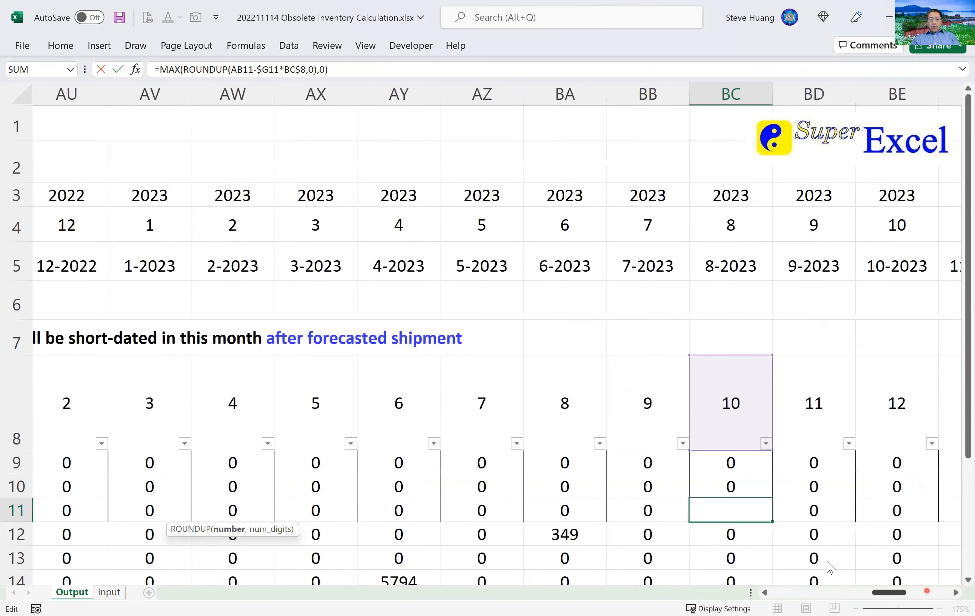
{"action": "double_click", "coordinate": [663, 521]}
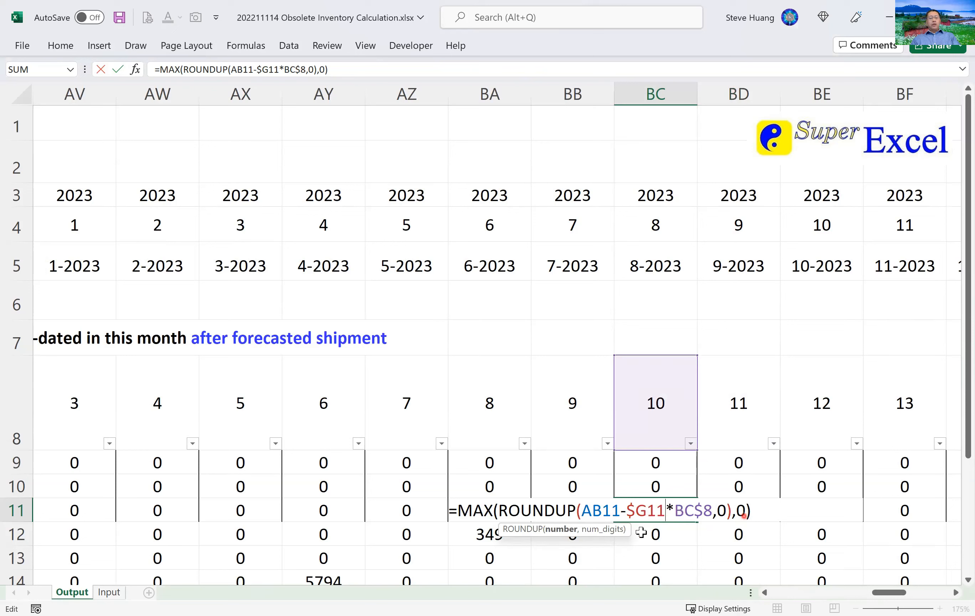
{"action": "key", "text": "ctrl+Return"}
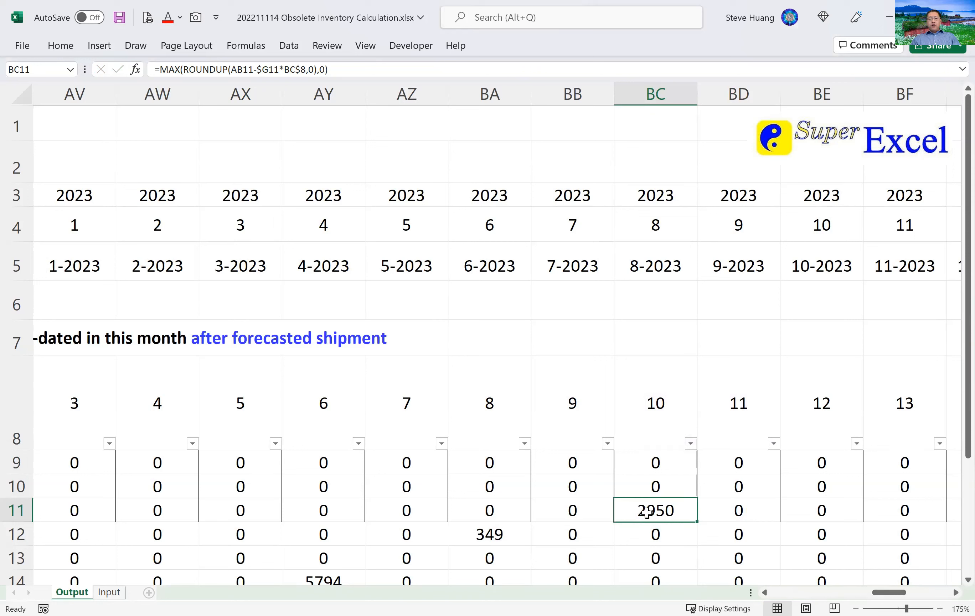
{"action": "left_click", "coordinate": [647, 512]}
{"action": "double_click", "coordinate": [649, 514]}
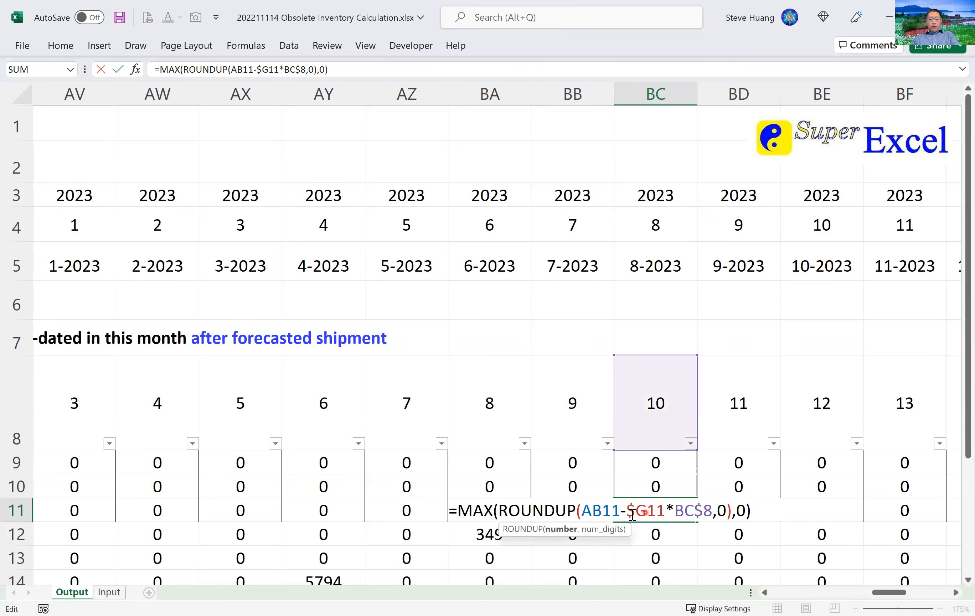
{"action": "key", "text": "Escape"}
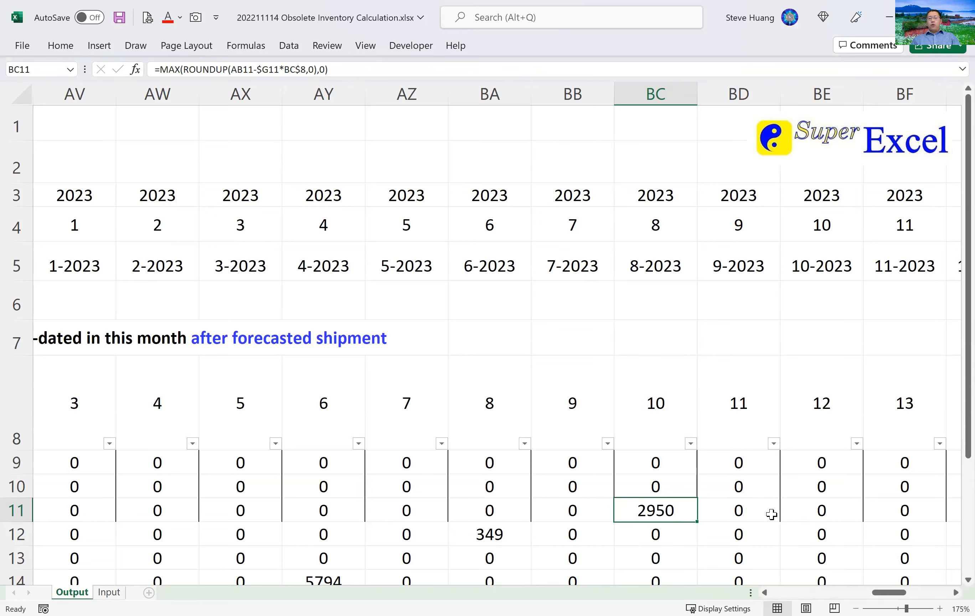
- Select item 3's inventory without forecasted shipment across months 1 to >24, covering S11:AQ11, to examine its batches
{"action": "left_click", "coordinate": [794, 594]}
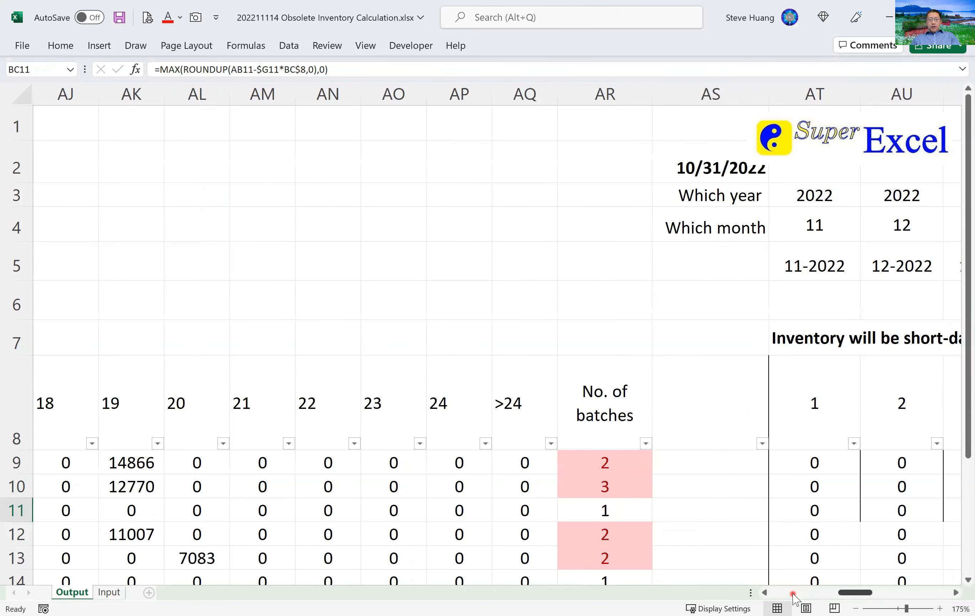
{"action": "left_click", "coordinate": [781, 592]}
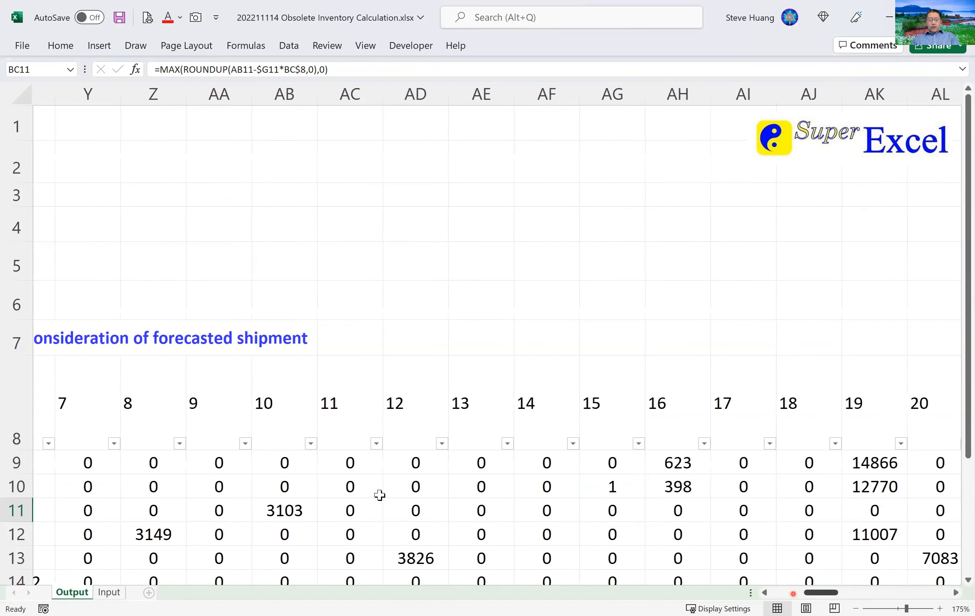
{"action": "left_click", "coordinate": [65, 513]}
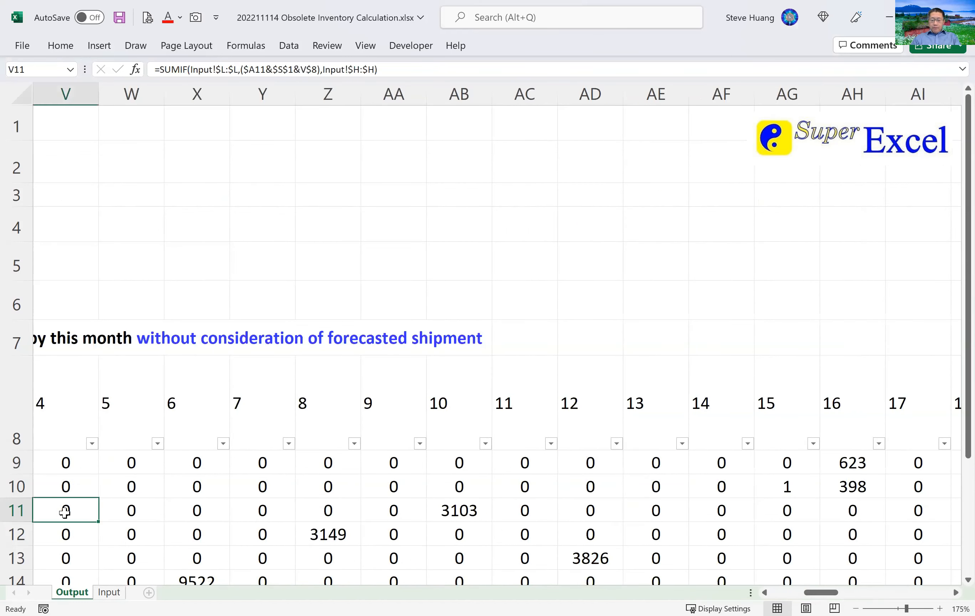
{"action": "left_click_drag", "start_coordinate": [65, 513], "coordinate": [111, 513]}
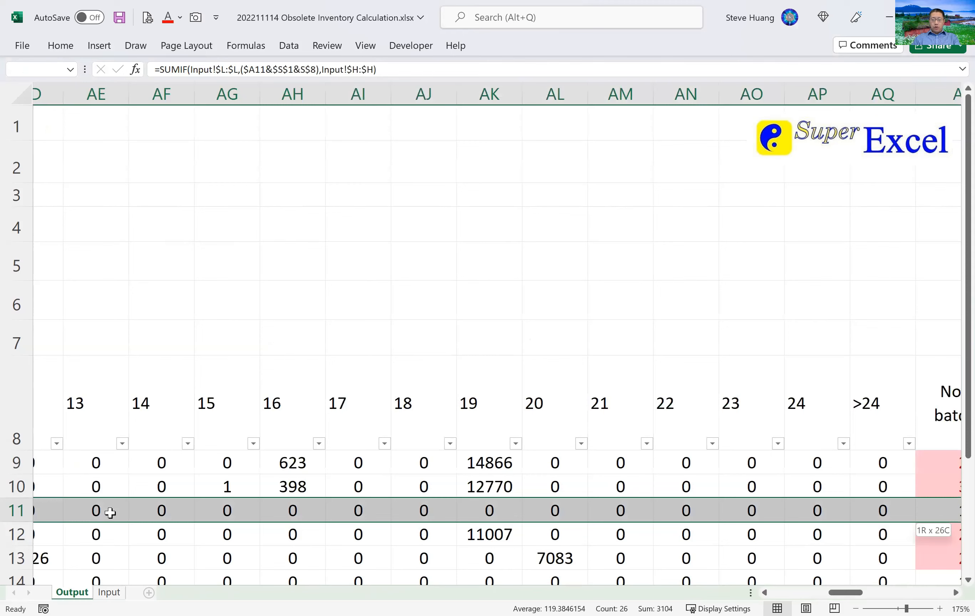
{"action": "key", "text": "shift+Left"}
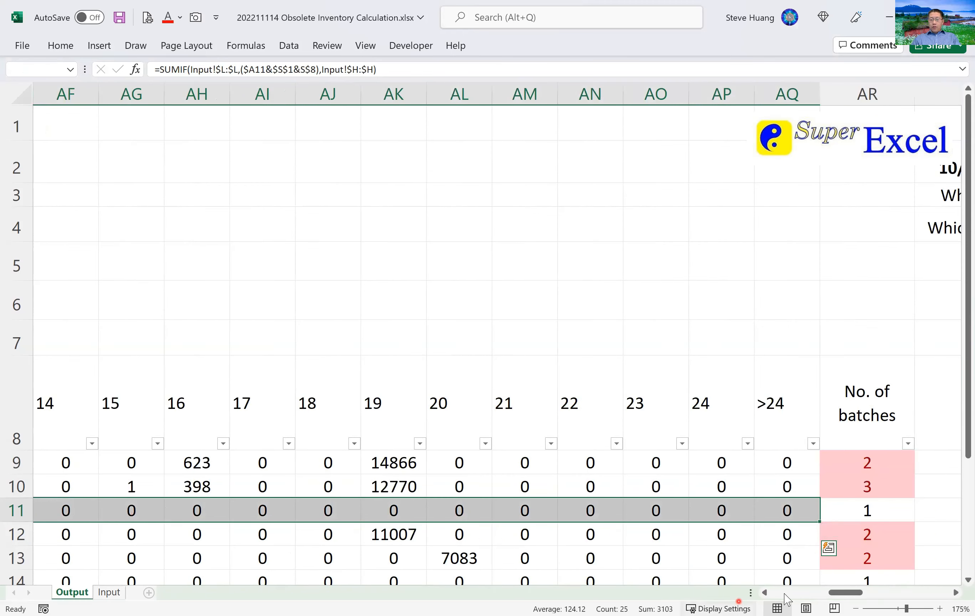
{"action": "scroll", "coordinate": [802, 598], "scroll_direction": "left", "scroll_amount": 10}
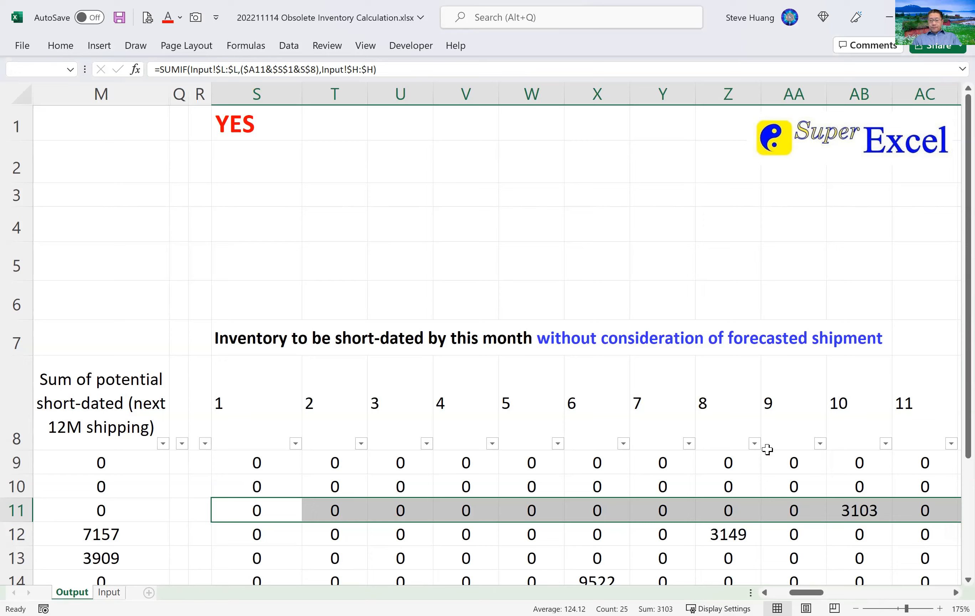
- Highlight row 12 and examine item 4's forecast, batches by month, and month 8 short-dated inventory after forecasted shipment
{"action": "scroll", "coordinate": [768, 449], "scroll_direction": "down", "scroll_amount": 2}
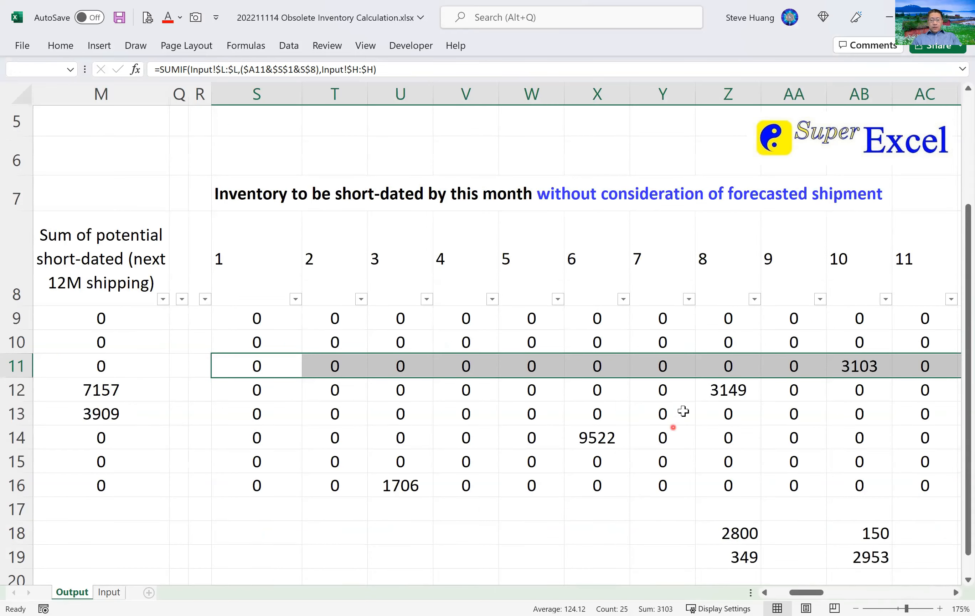
{"action": "left_click", "coordinate": [712, 391]}
{"action": "key", "text": "shift+space"}
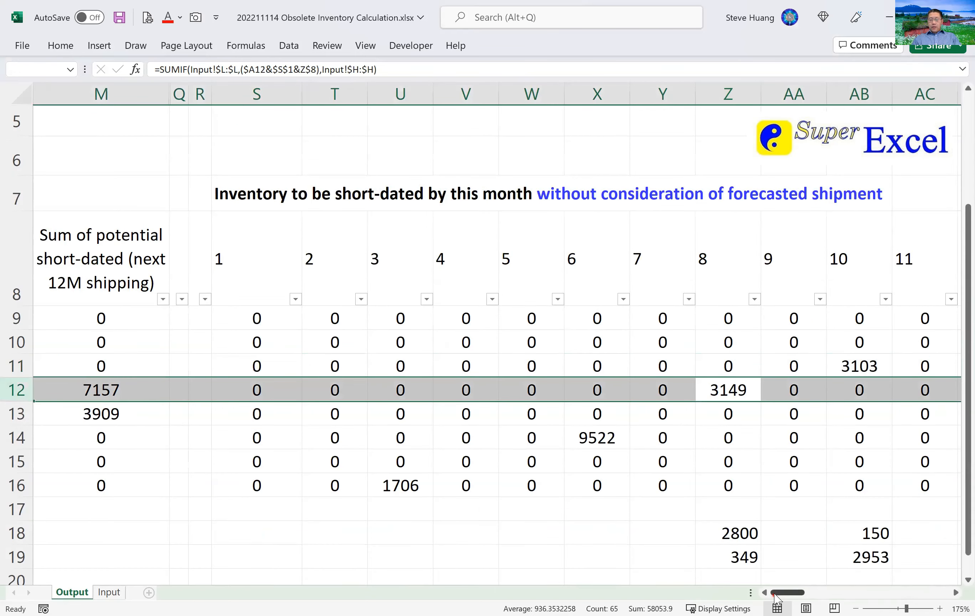
{"action": "scroll", "coordinate": [120, 442], "scroll_direction": "left", "scroll_amount": 5}
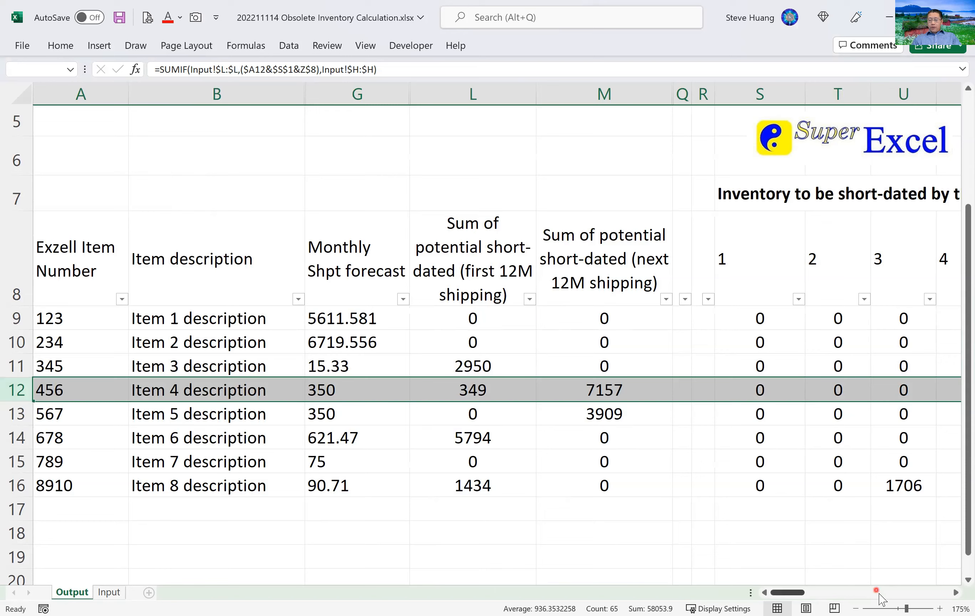
{"action": "scroll", "coordinate": [712, 505], "scroll_direction": "right", "scroll_amount": 7}
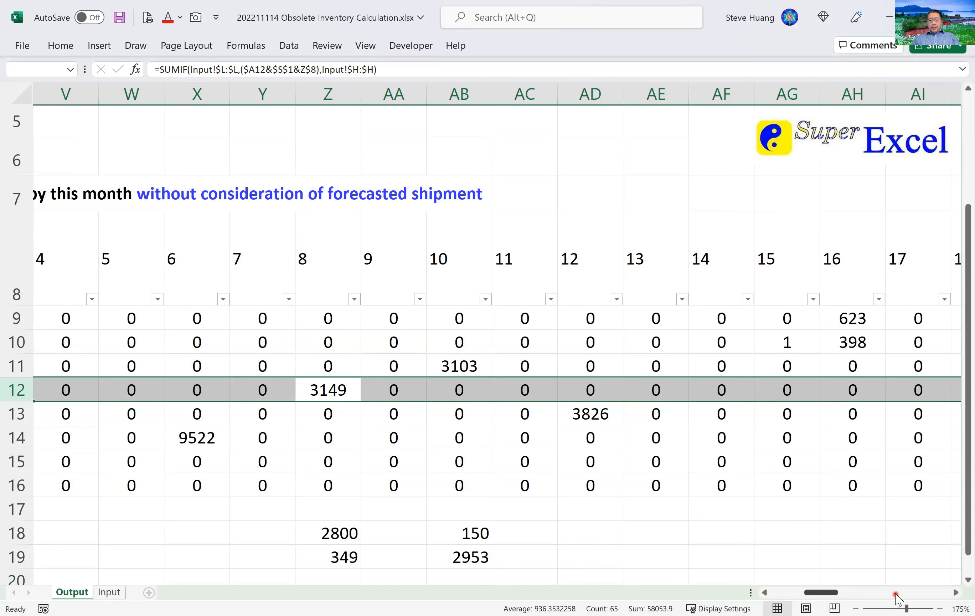
{"action": "scroll", "coordinate": [287, 451], "scroll_direction": "right", "scroll_amount": 5}
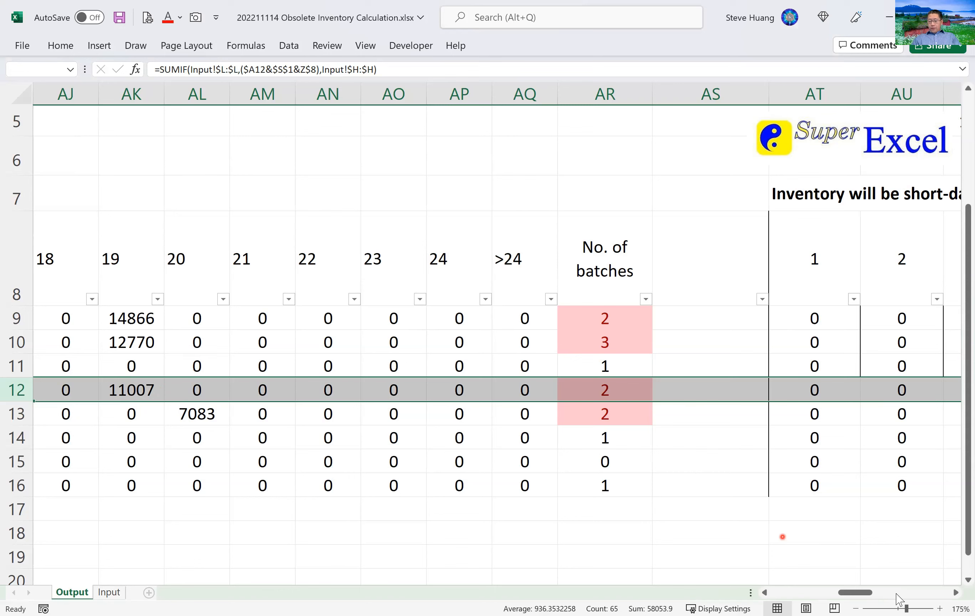
{"action": "left_click", "coordinate": [910, 593]}
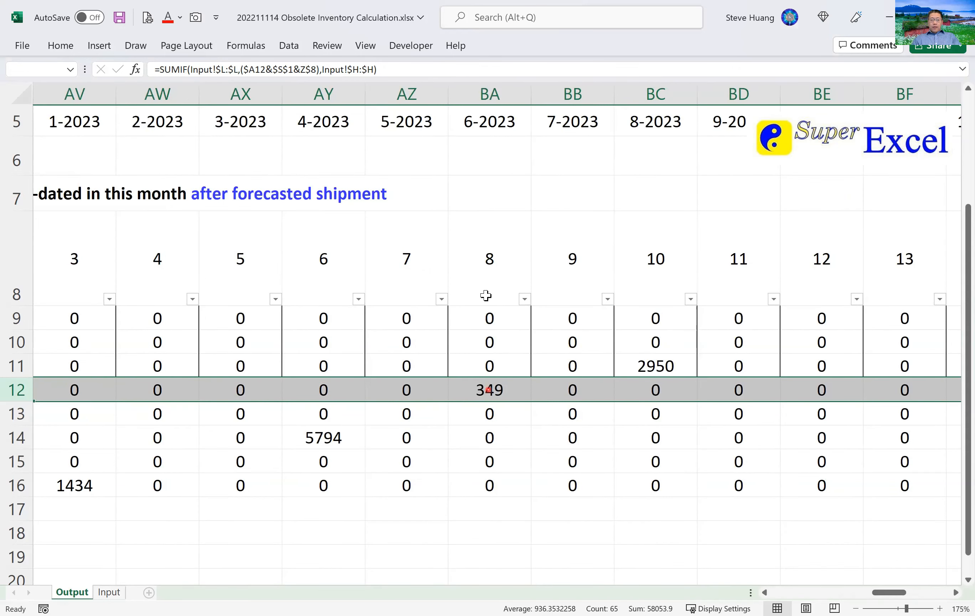
- Inspect the nested IF formula in BA12 and replace it by copying the MAX formula from BC11
{"action": "double_click", "coordinate": [495, 388]}
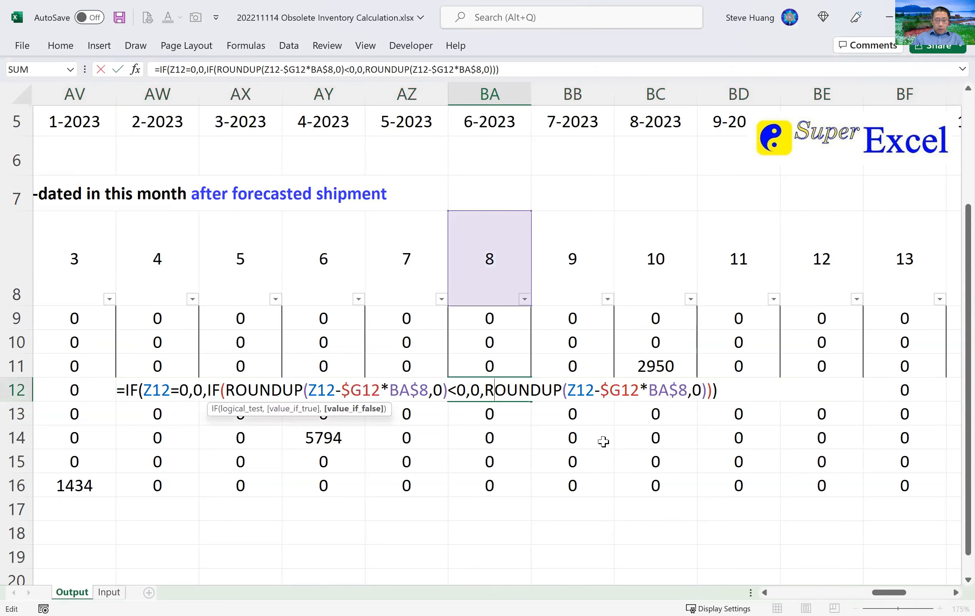
{"action": "key", "text": "Escape"}
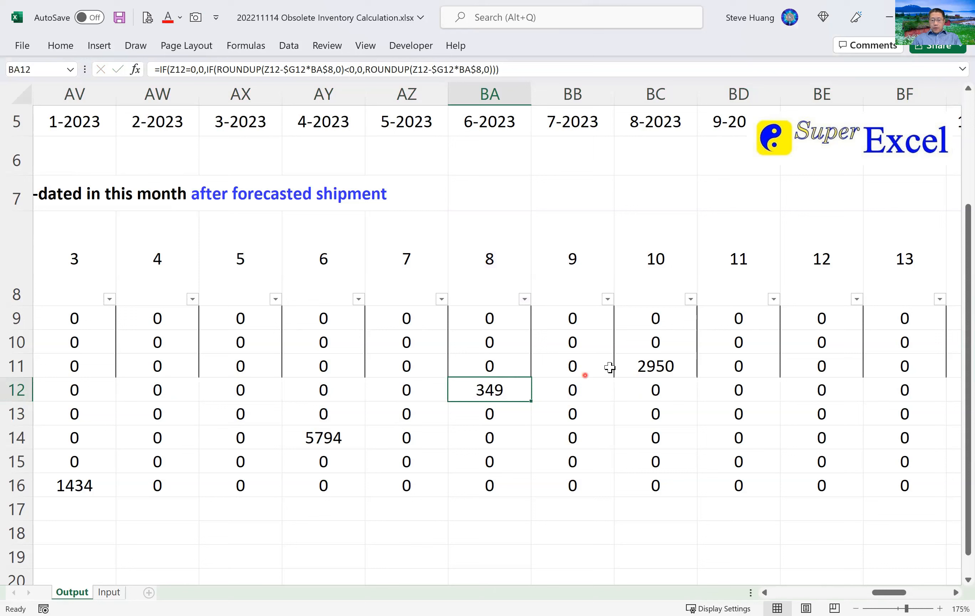
{"action": "left_click", "coordinate": [647, 366]}
{"action": "key", "text": "ctrl+c"}
{"action": "key", "text": "Left"}
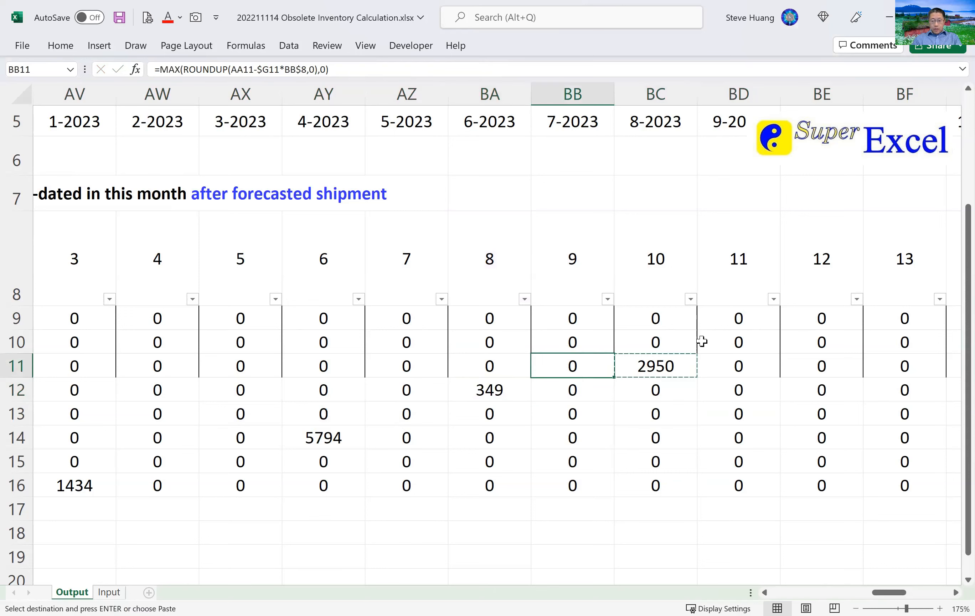
{"action": "key", "text": "Left"}
{"action": "key", "text": "Down"}
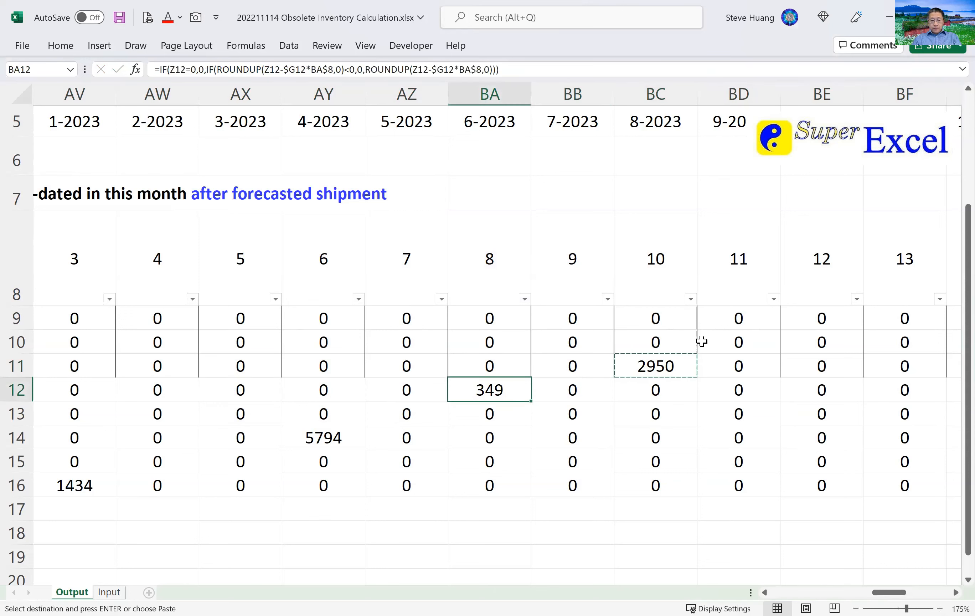
{"action": "key", "text": "ctrl+v"}
- Open the BA12 formula, trace its Z12, $G12 and BA$8 references, and close it with the formula kept as is
{"action": "key", "text": "F2"}
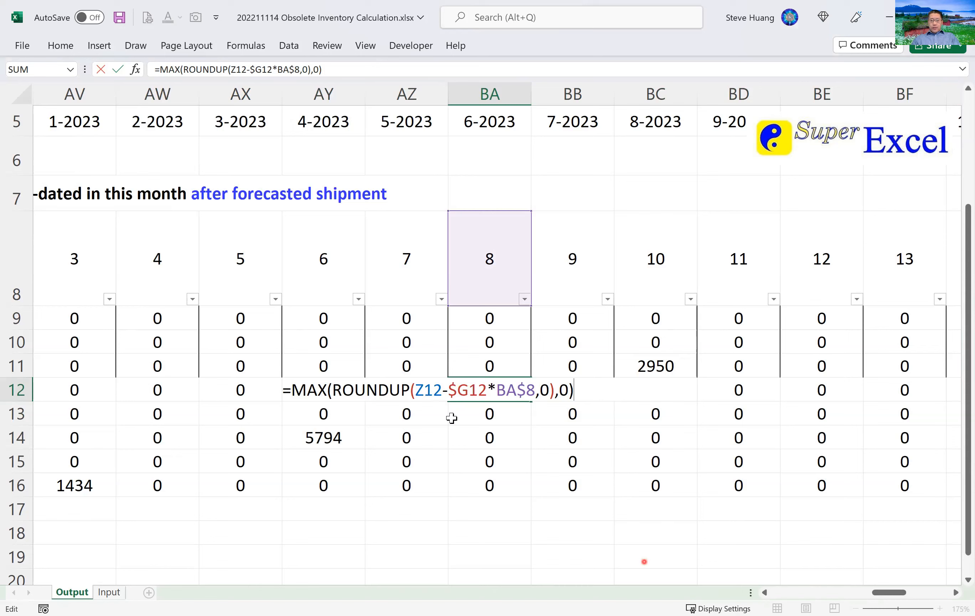
{"action": "left_click", "coordinate": [797, 593]}
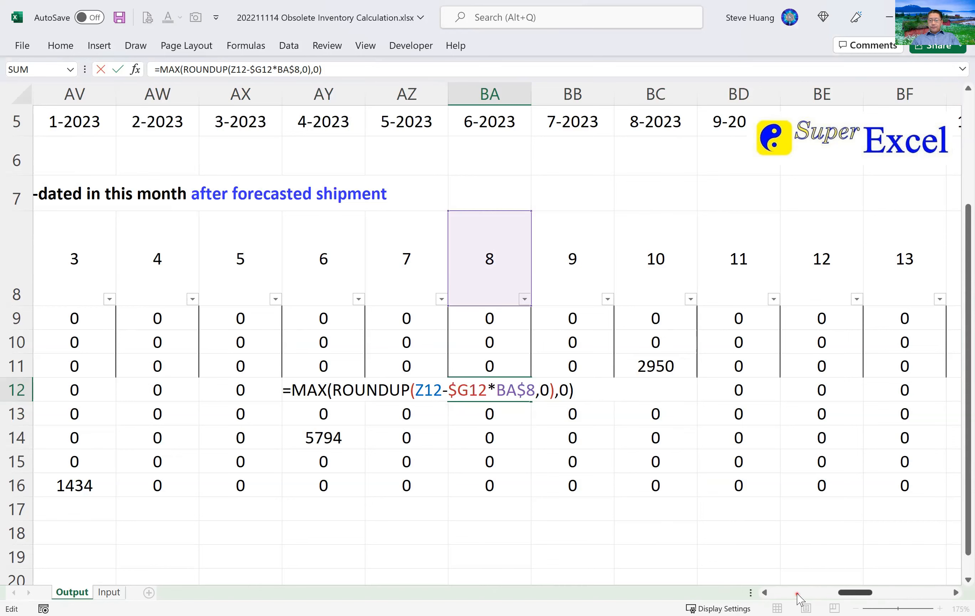
{"action": "left_click", "coordinate": [798, 593]}
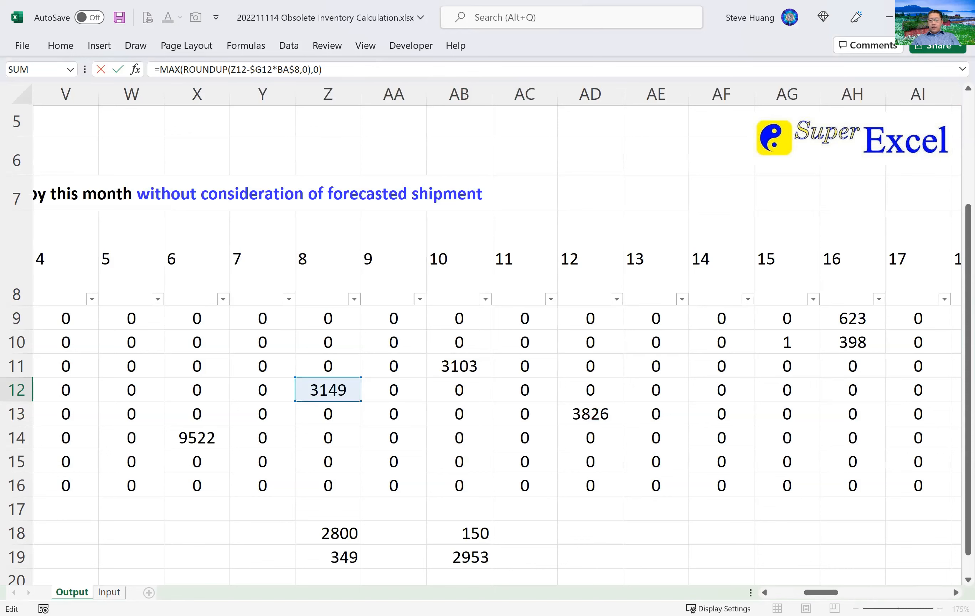
{"action": "left_click", "coordinate": [929, 593]}
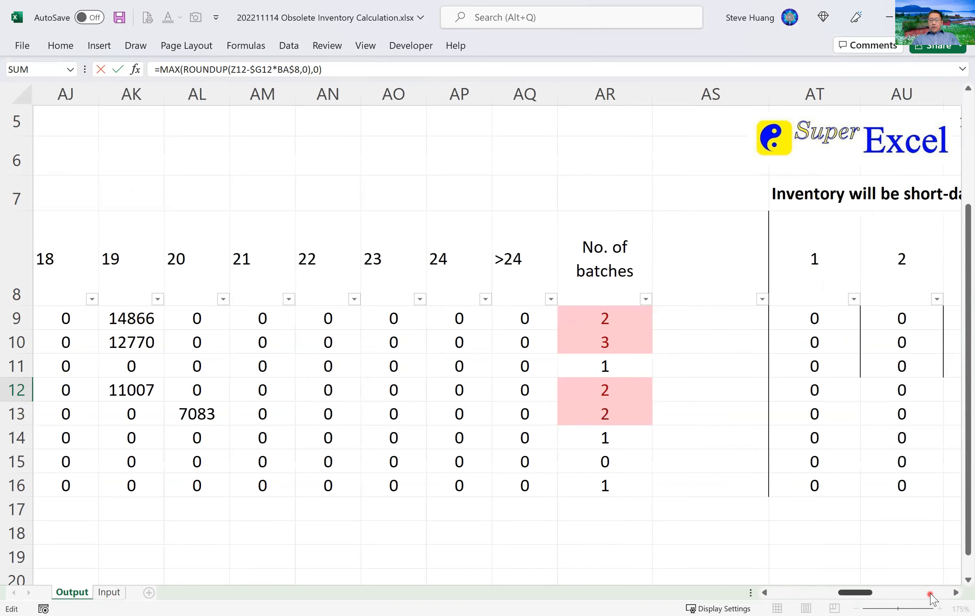
{"action": "left_click", "coordinate": [929, 593]}
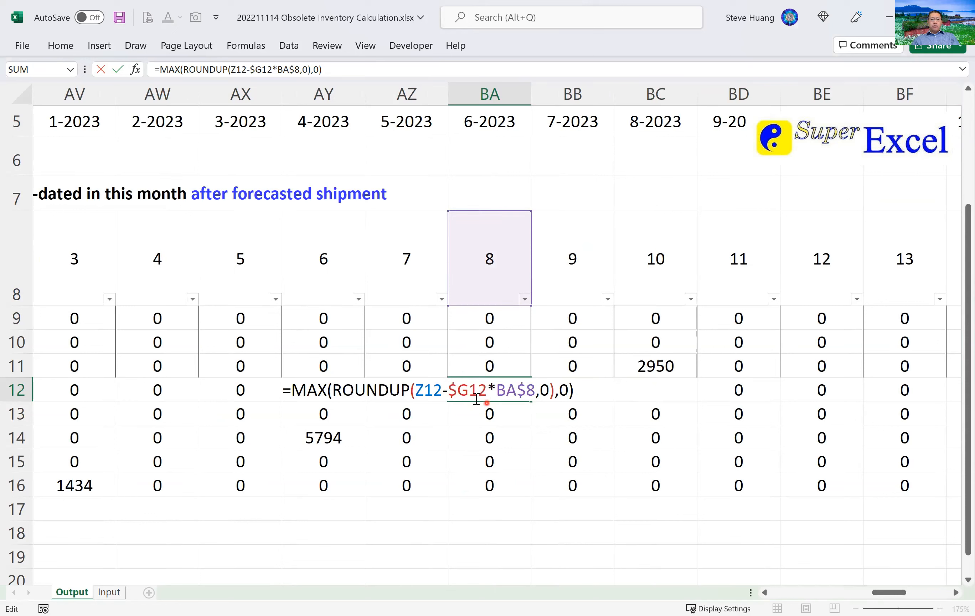
{"action": "left_click", "coordinate": [524, 394]}
{"action": "left_click", "coordinate": [450, 395]}
{"action": "left_click", "coordinate": [498, 393]}
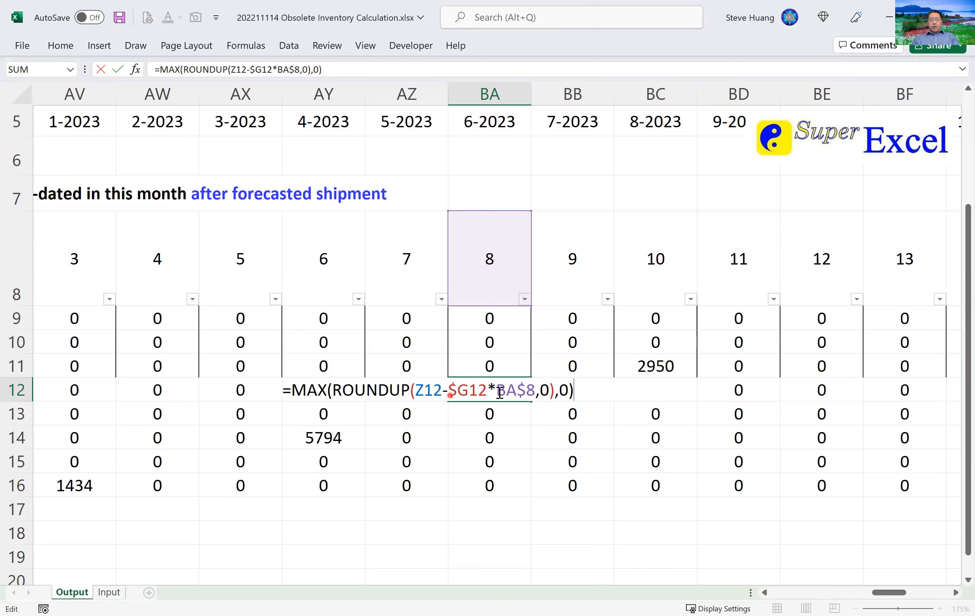
{"action": "left_click", "coordinate": [525, 396]}
{"action": "left_click", "coordinate": [497, 399]}
{"action": "key", "text": "ctrl+Return"}
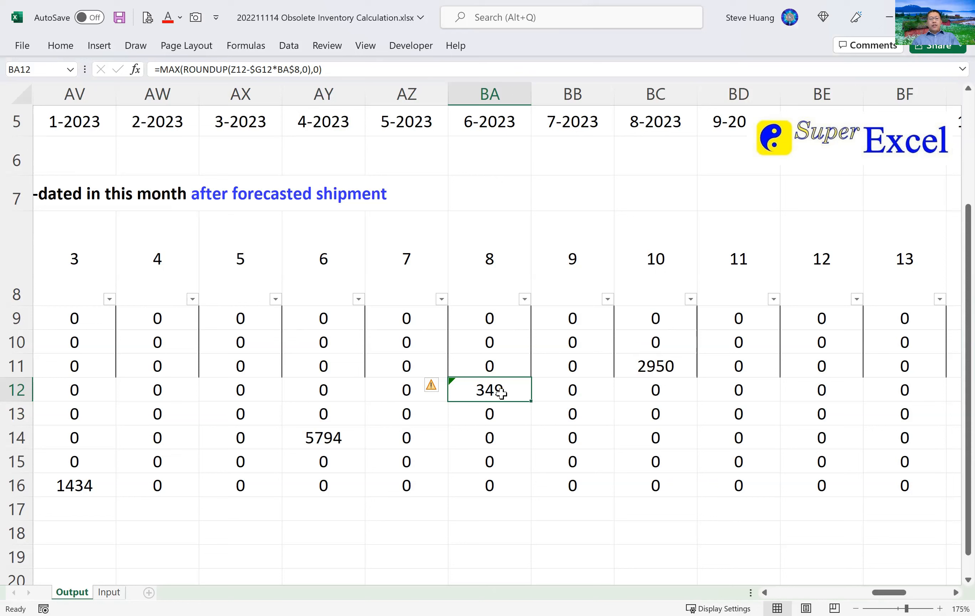
- Examine item 4's month 19 formula in BL12, including its BL$8-BA8 month difference, and leave it without editing
{"action": "left_click", "coordinate": [499, 392]}
{"action": "left_click", "coordinate": [933, 593]}
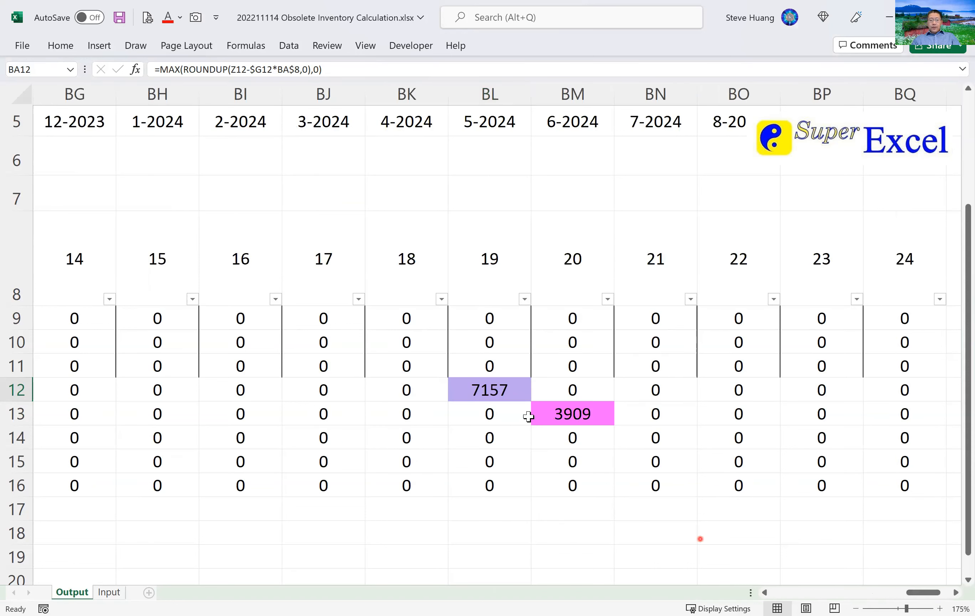
{"action": "left_click", "coordinate": [484, 392]}
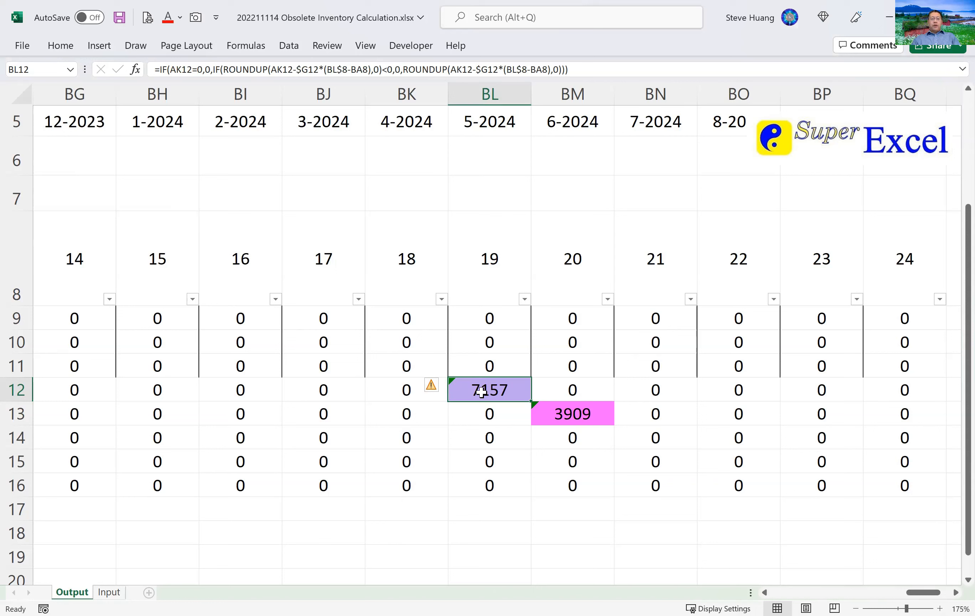
{"action": "double_click", "coordinate": [481, 392]}
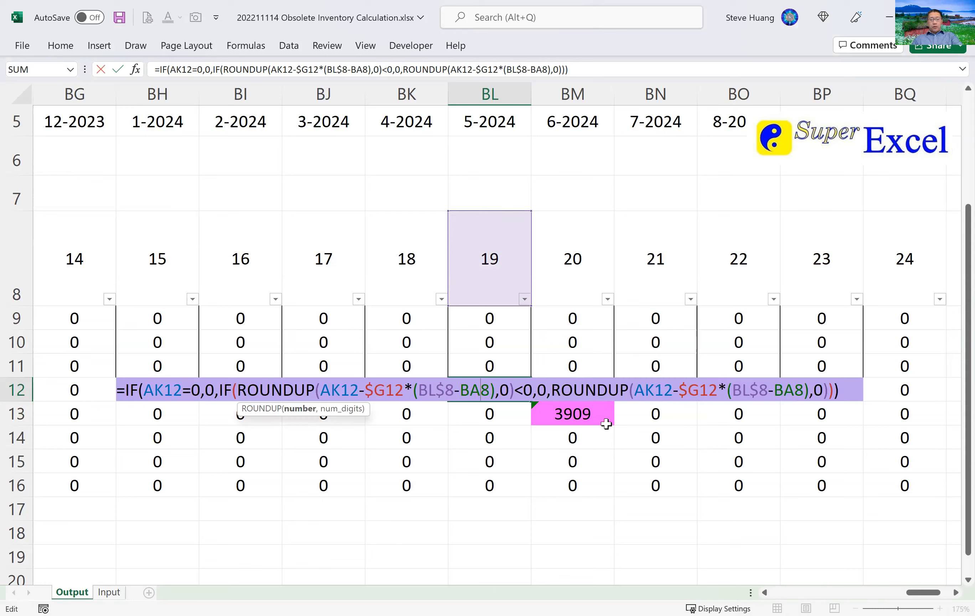
{"action": "key", "text": "Escape"}
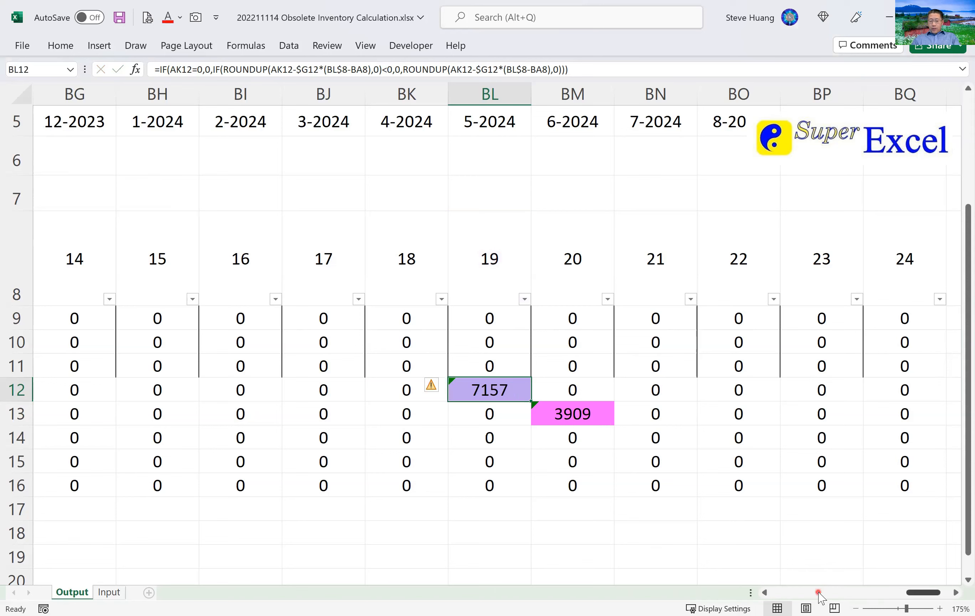
- Copy the MAX formula from BA12 and paste it across item 4's months 1 to 24 in AT12:BQ12
{"action": "left_click", "coordinate": [818, 592]}
{"action": "left_click", "coordinate": [502, 393]}
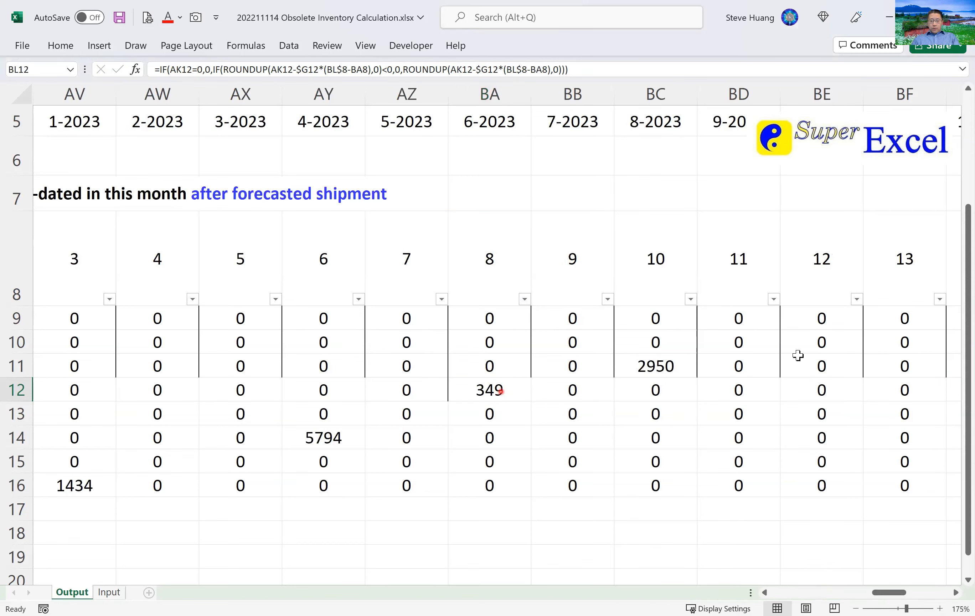
{"action": "key", "text": "ctrl+c"}
{"action": "key", "text": "ctrl+Left"}
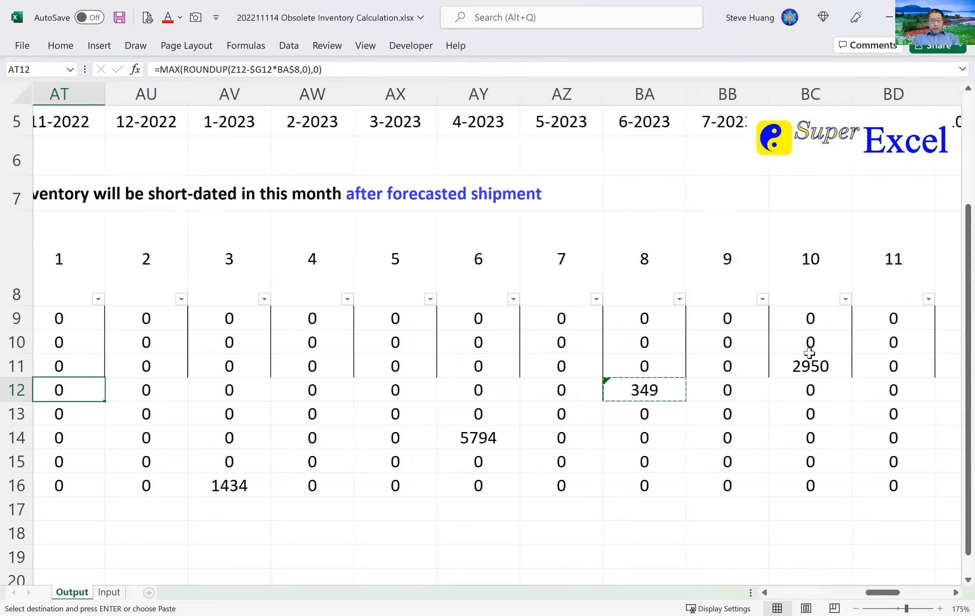
{"action": "key", "text": "ctrl+shift+Right"}
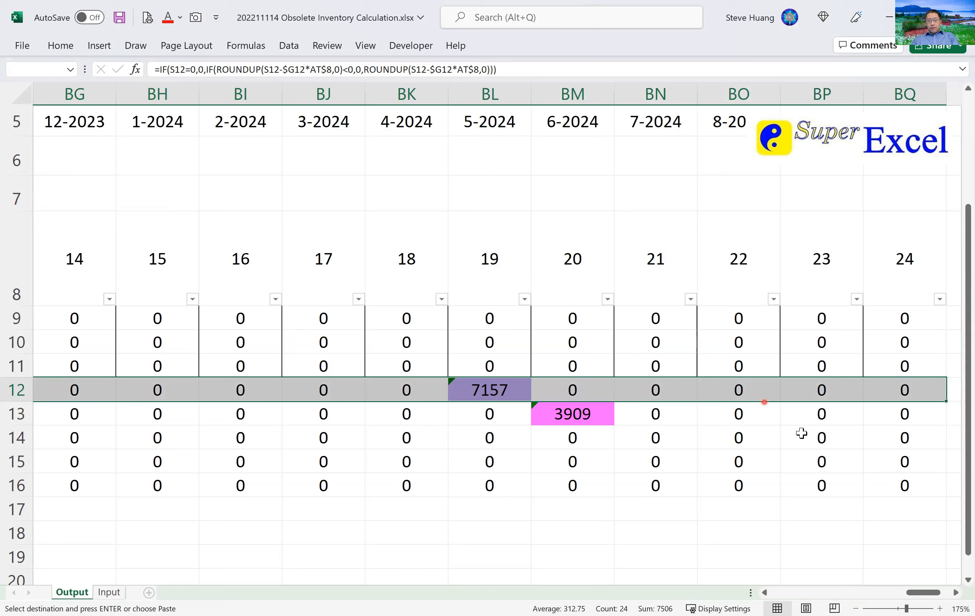
{"action": "key", "text": "ctrl+v"}
{"action": "left_click", "coordinate": [927, 594]}
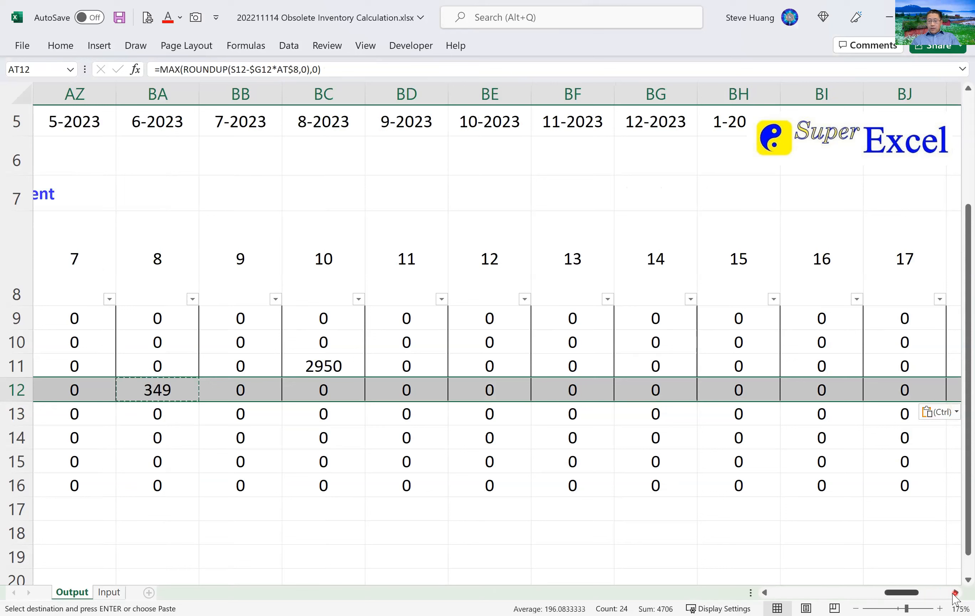
{"action": "left_click", "coordinate": [954, 593]}
{"action": "left_click", "coordinate": [955, 593]}
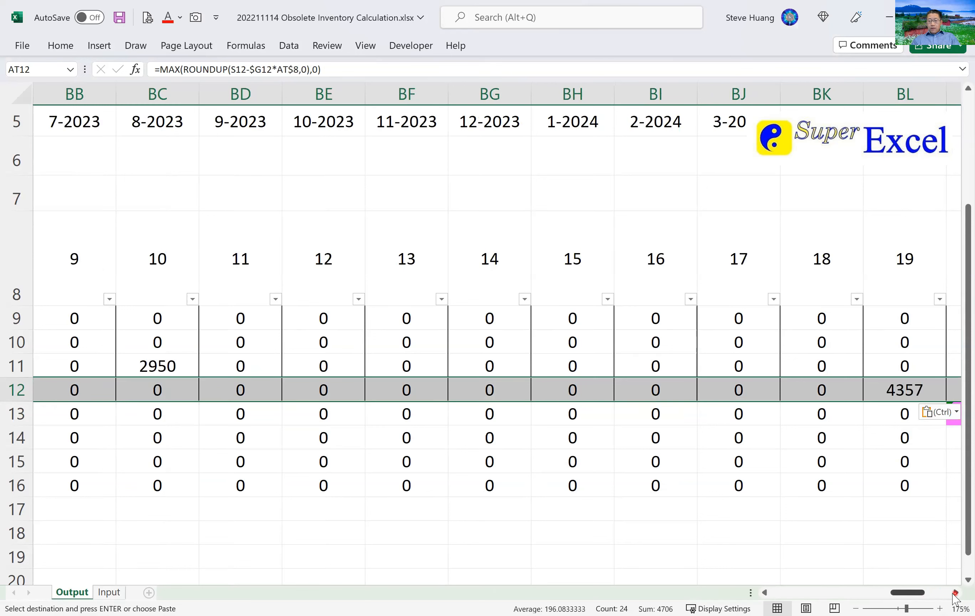
{"action": "scroll", "coordinate": [903, 529], "scroll_direction": "right", "scroll_amount": 2}
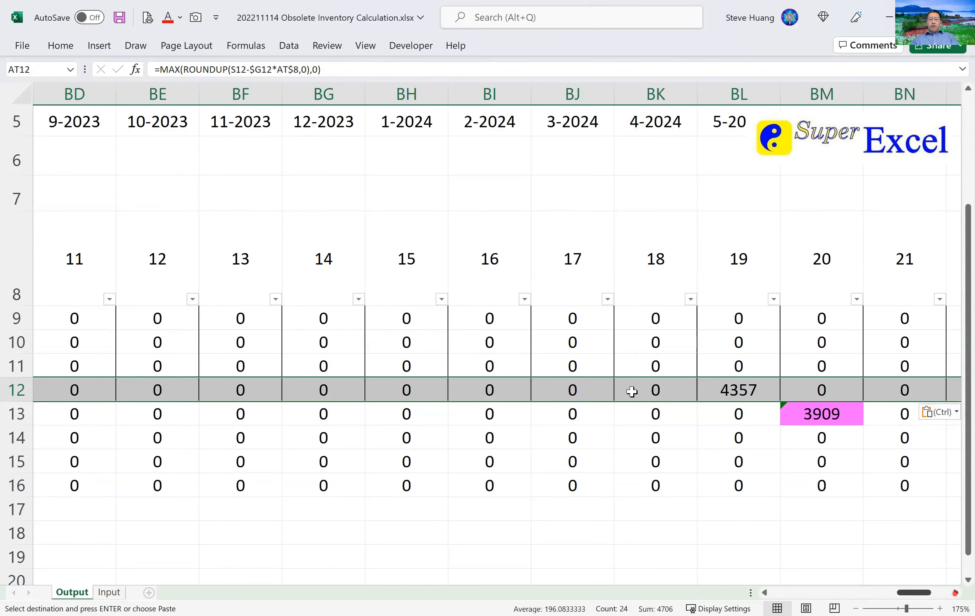
{"action": "scroll", "coordinate": [635, 391], "scroll_direction": "right", "scroll_amount": 1}
- Open the pasted MAX formula in BL12 and trace its AK12 reference to item 4's month 19 batch
{"action": "left_click", "coordinate": [663, 391]}
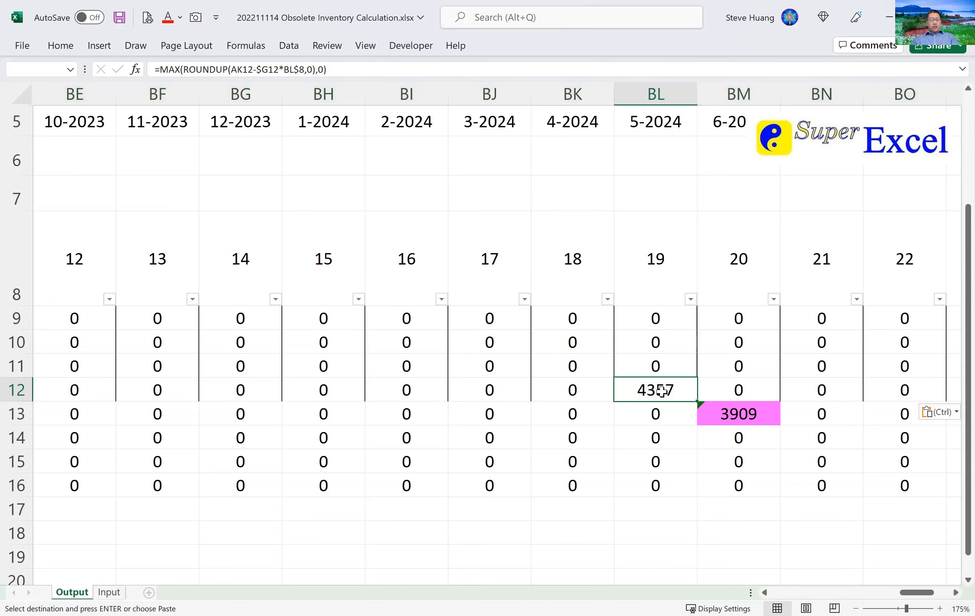
{"action": "double_click", "coordinate": [664, 391]}
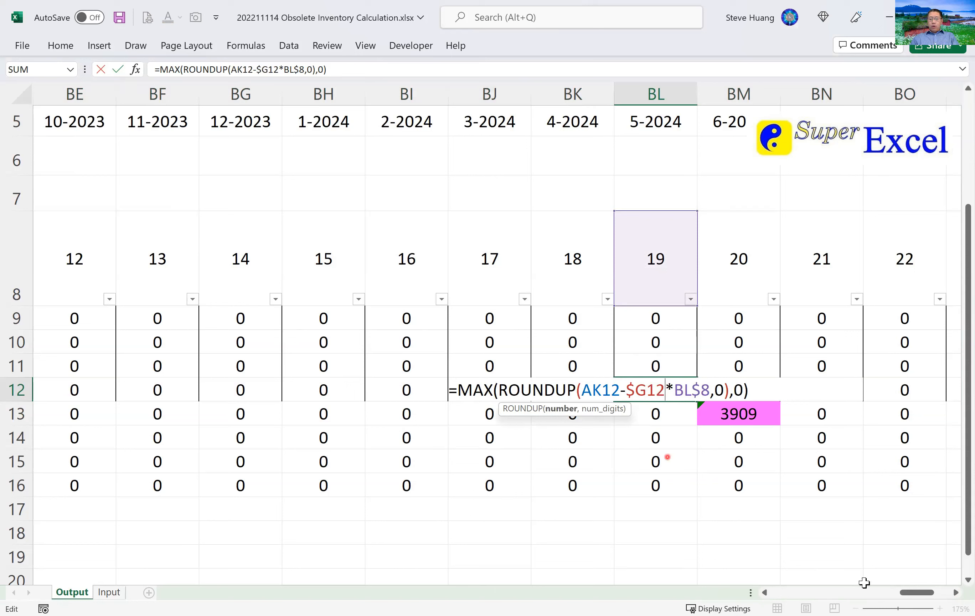
{"action": "left_click", "coordinate": [792, 593]}
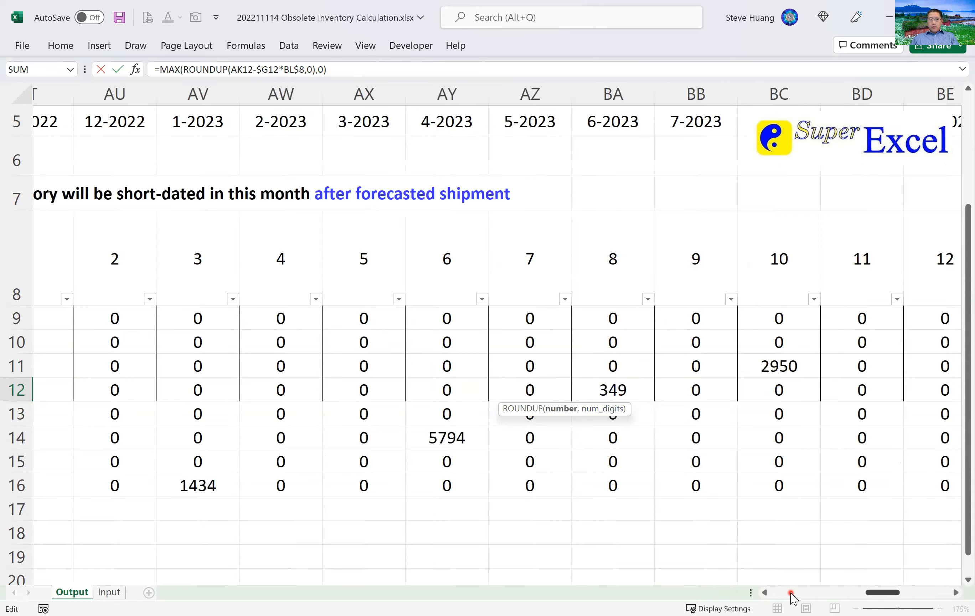
{"action": "left_click", "coordinate": [791, 593]}
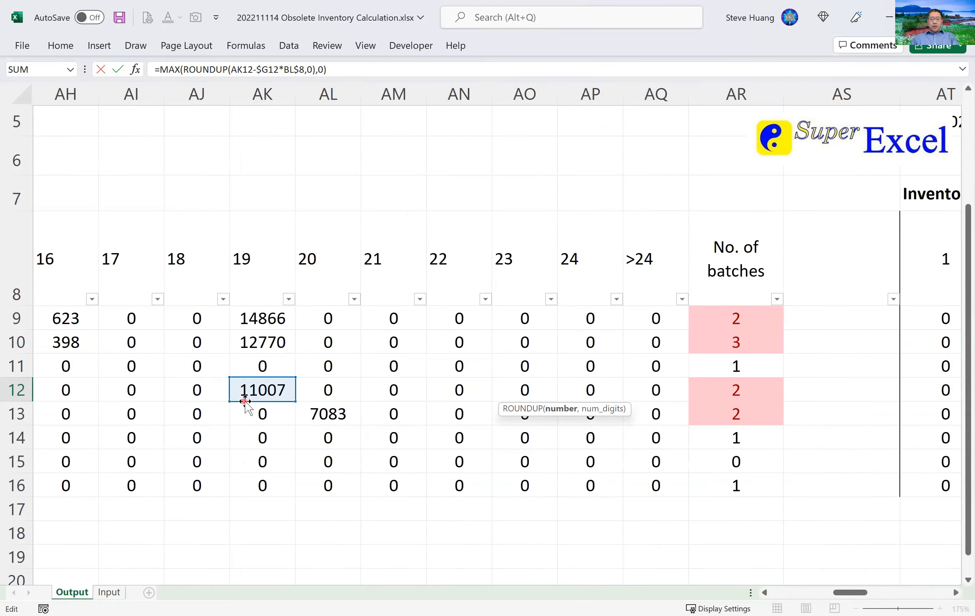
{"action": "left_click", "coordinate": [912, 592]}
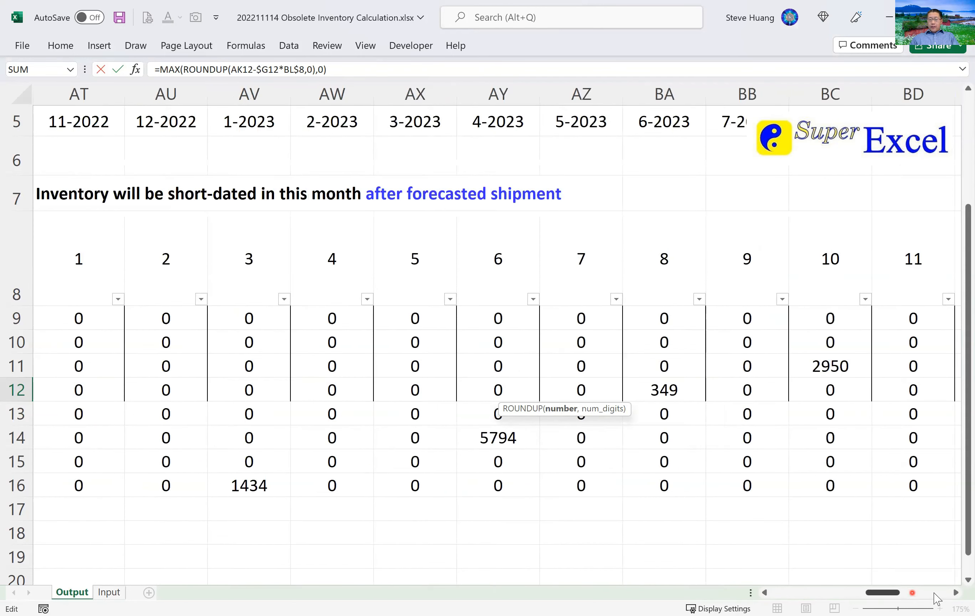
{"action": "left_click", "coordinate": [933, 592]}
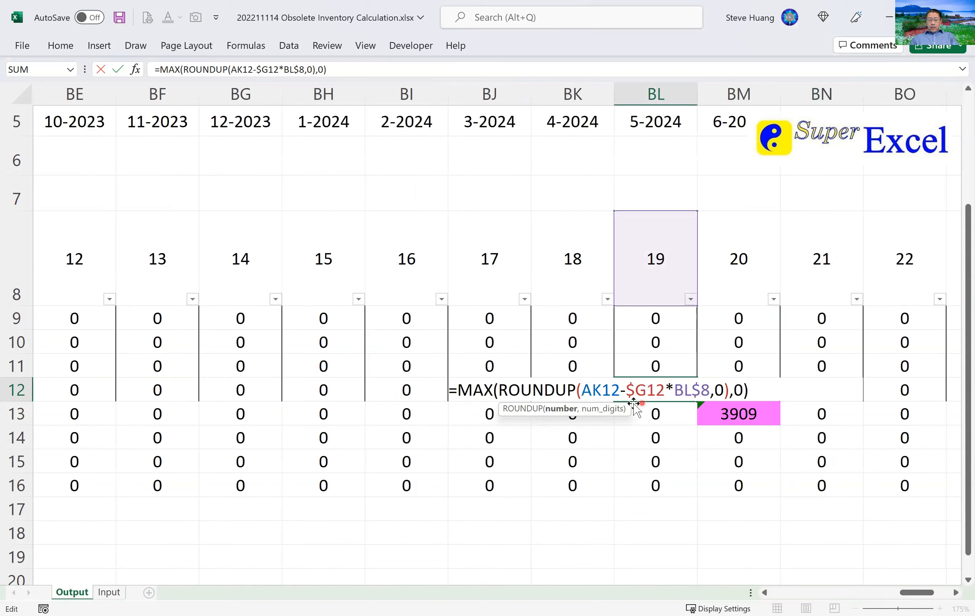
{"action": "left_click", "coordinate": [632, 396]}
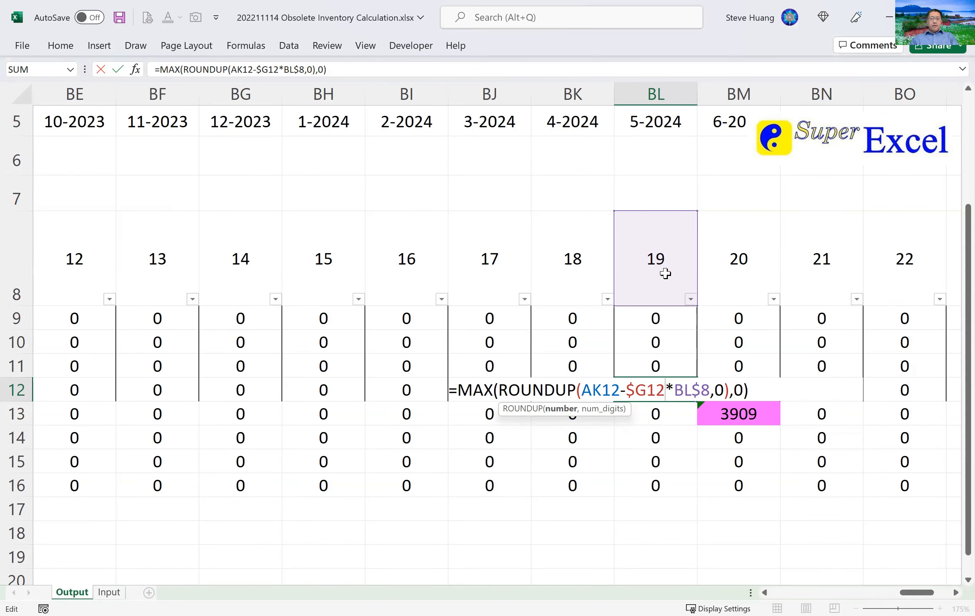
- Trace the $G12 reference to item 4's monthly shipment forecast and return to the open BL12 formula
{"action": "left_click", "coordinate": [789, 592]}
{"action": "left_click", "coordinate": [786, 593]}
{"action": "left_click", "coordinate": [786, 592]}
{"action": "left_click", "coordinate": [786, 592]}
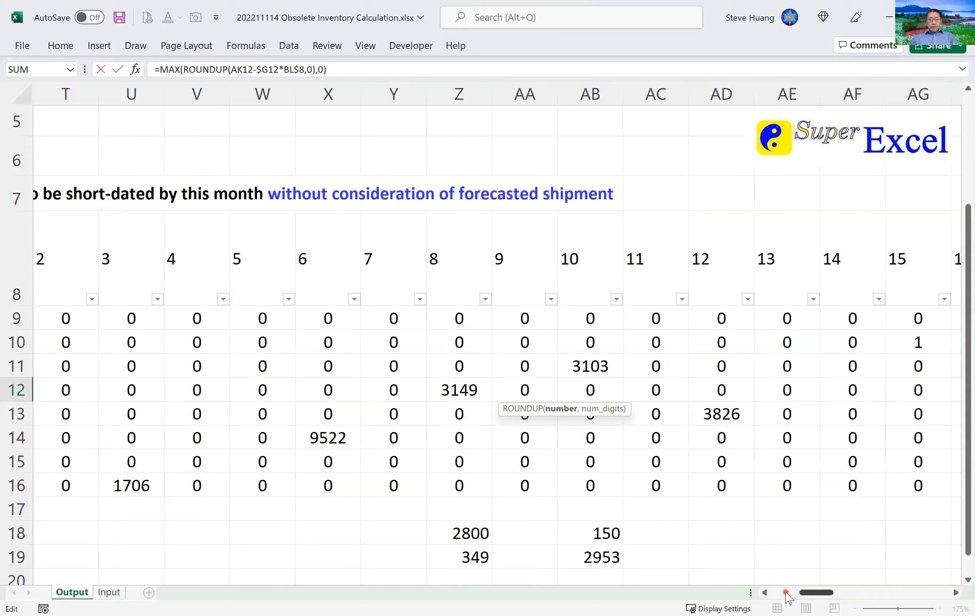
{"action": "left_click", "coordinate": [787, 593]}
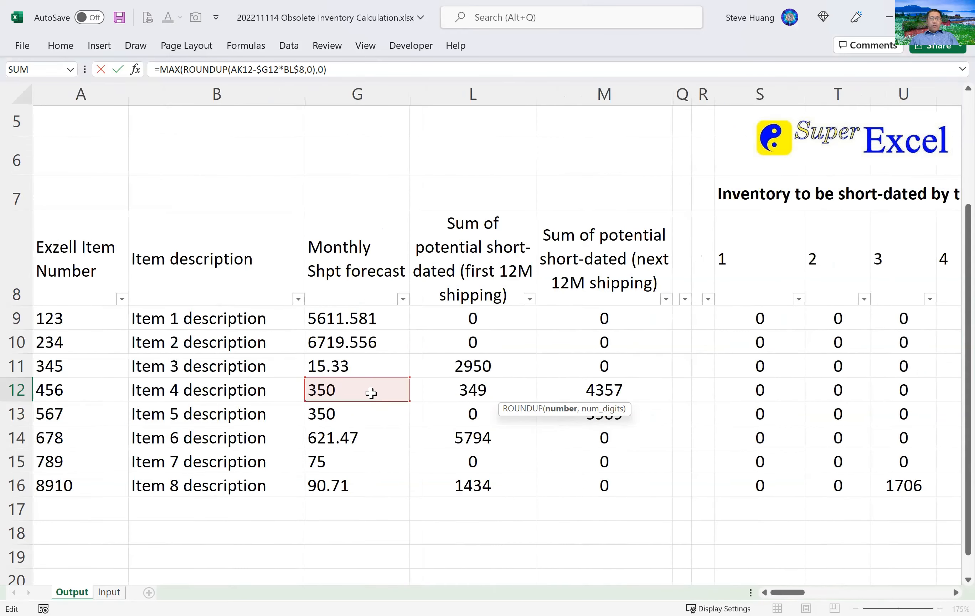
{"action": "left_click", "coordinate": [384, 394]}
{"action": "left_click", "coordinate": [931, 593]}
{"action": "left_click", "coordinate": [931, 593]}
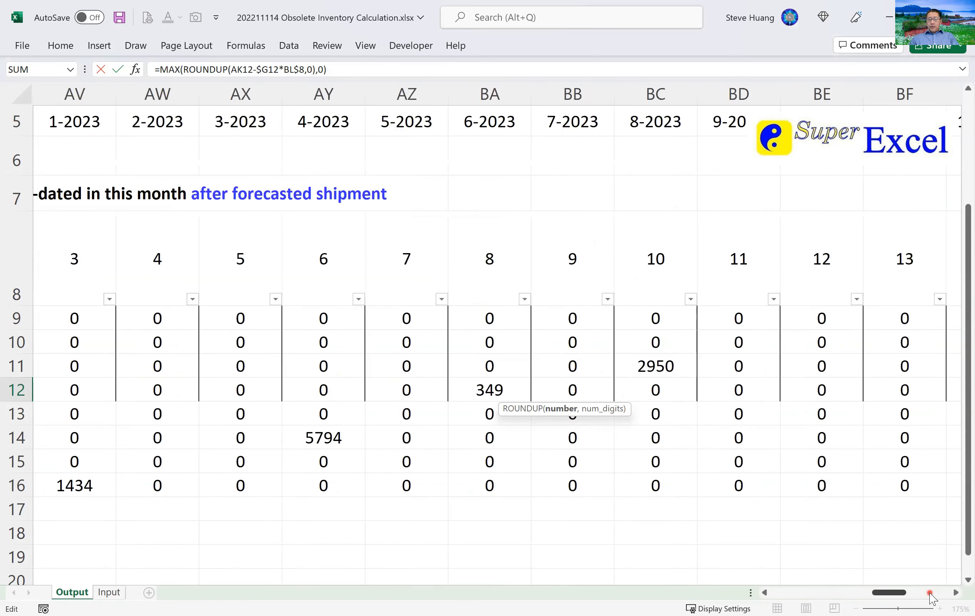
{"action": "left_click", "coordinate": [931, 593]}
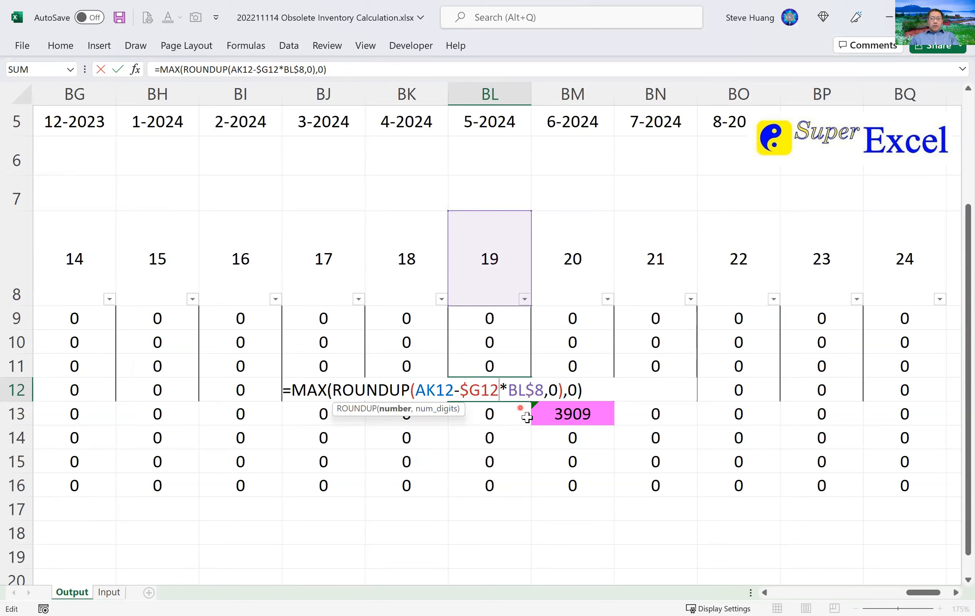
- Compare the open BL12 formula with item 4's month 8 result, and undo the formula paste across row 12
{"action": "left_click", "coordinate": [800, 590]}
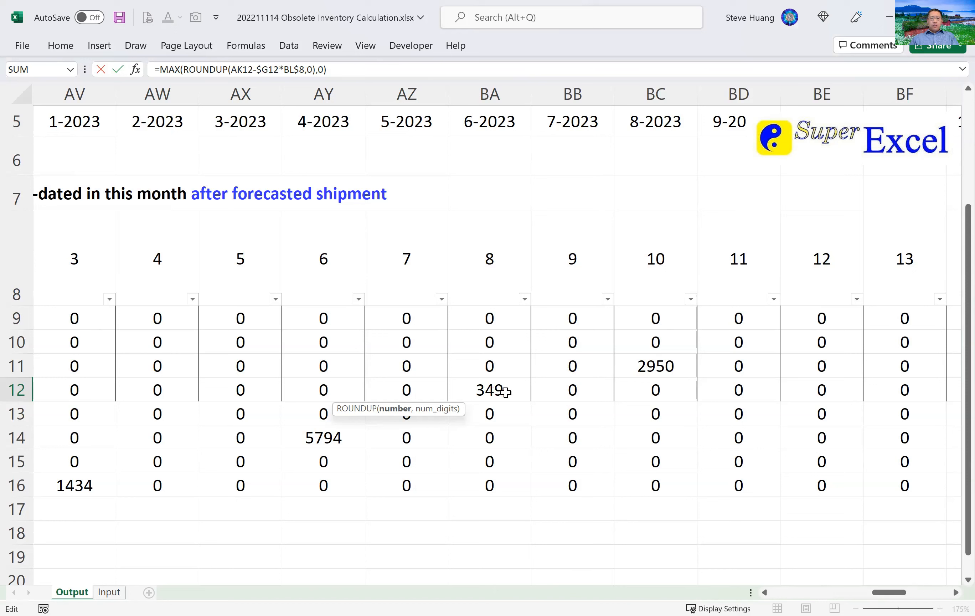
{"action": "left_click", "coordinate": [931, 593]}
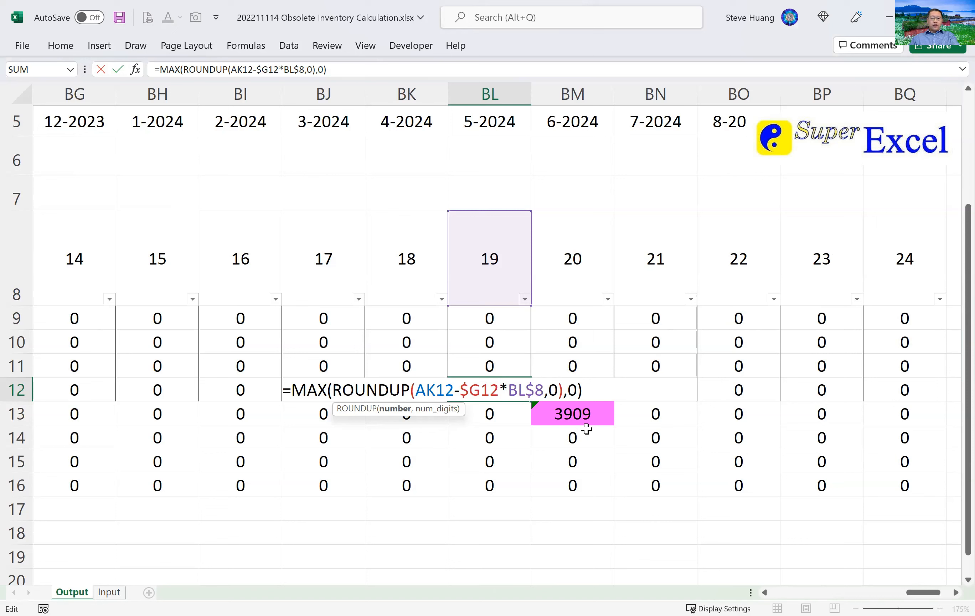
{"action": "key", "text": "ctrl+Return"}
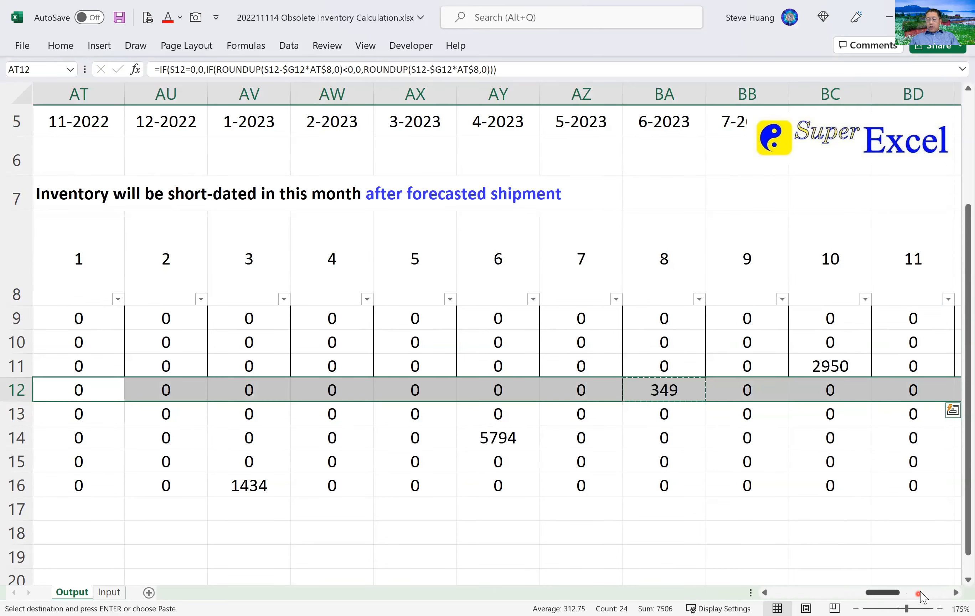
- Open the nested IF formula in BL12, examine its BL$8-BA8 month difference, and leave it without editing
{"action": "scroll", "coordinate": [713, 436], "scroll_direction": "right", "scroll_amount": 5}
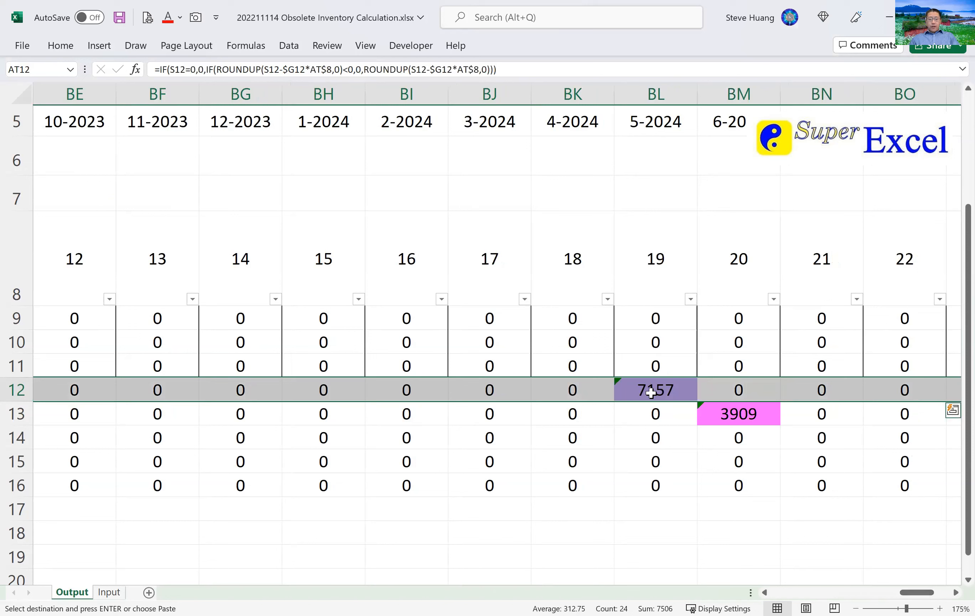
{"action": "left_click", "coordinate": [650, 392]}
{"action": "double_click", "coordinate": [650, 392]}
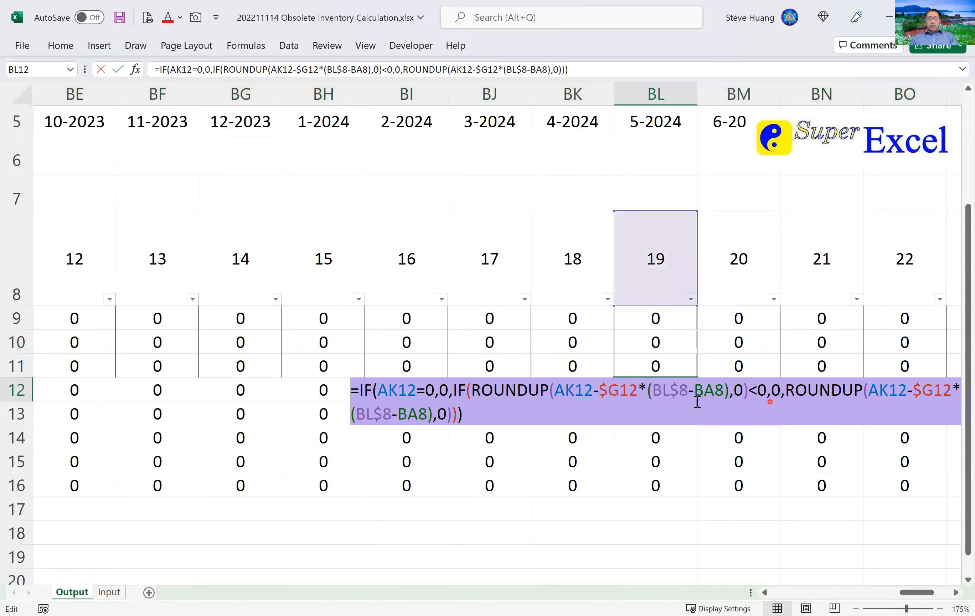
{"action": "key", "text": "Escape"}
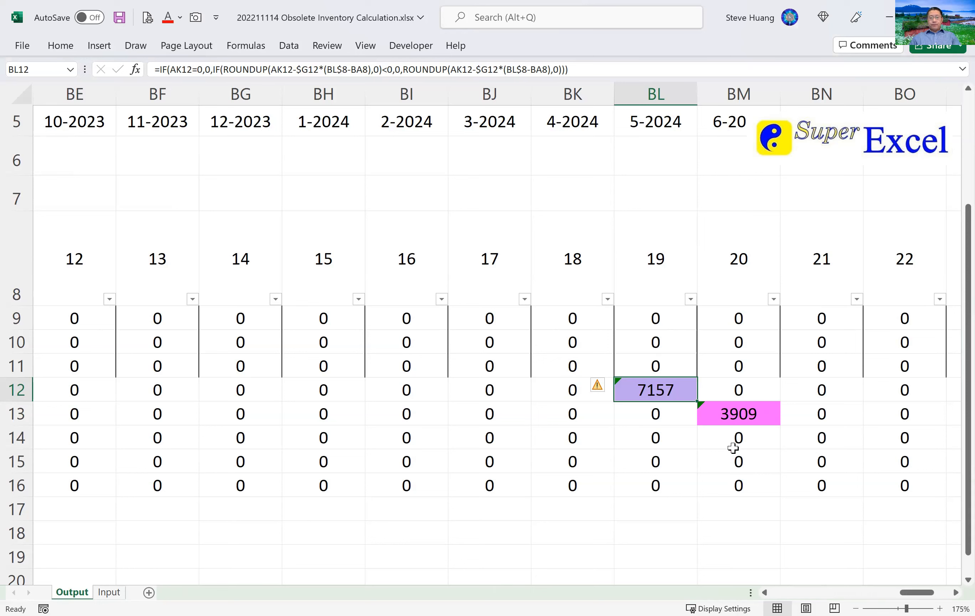
- Highlight row 13 and examine item 5's forecast, batches by month, and short-dated inventory after forecasted shipment
{"action": "left_click", "coordinate": [650, 414]}
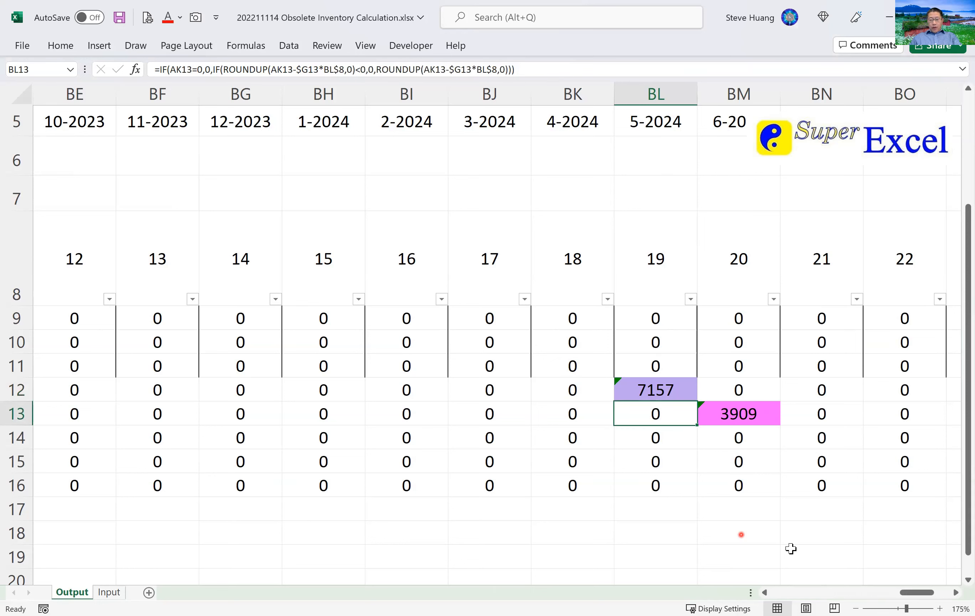
{"action": "key", "text": "shift+space"}
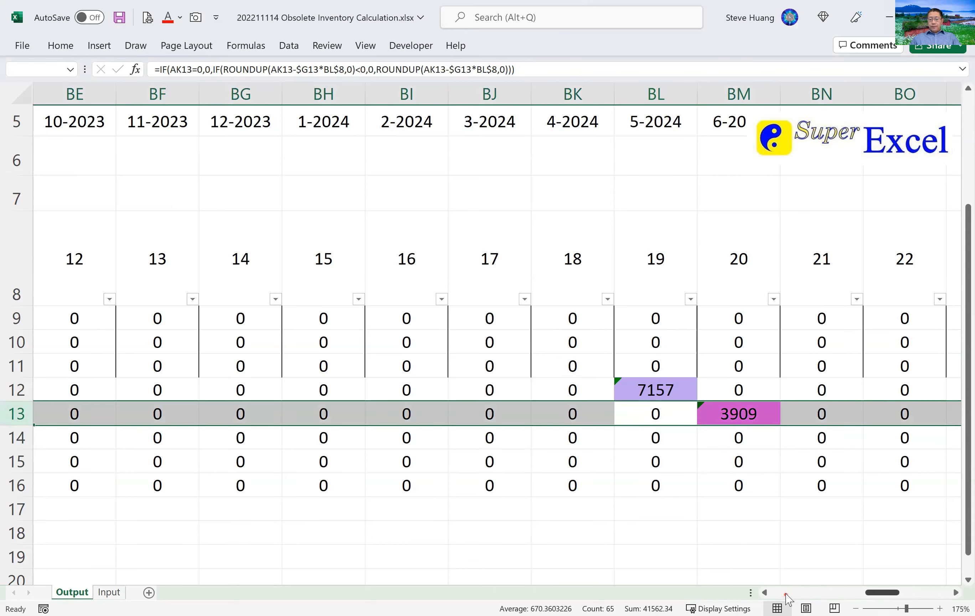
{"action": "left_click", "coordinate": [787, 594]}
{"action": "left_click", "coordinate": [787, 594]}
{"action": "left_click", "coordinate": [787, 594]}
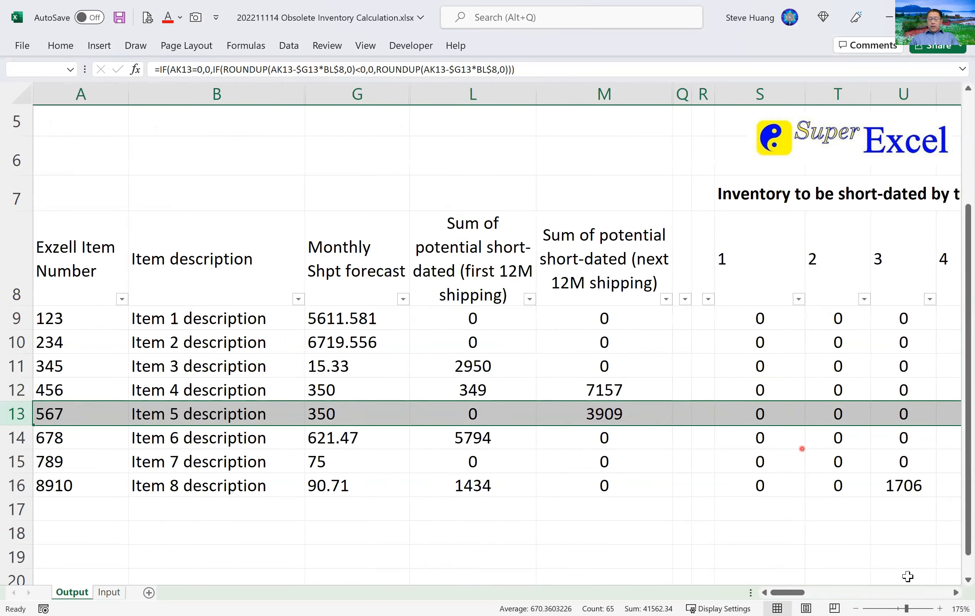
{"action": "left_click", "coordinate": [899, 594]}
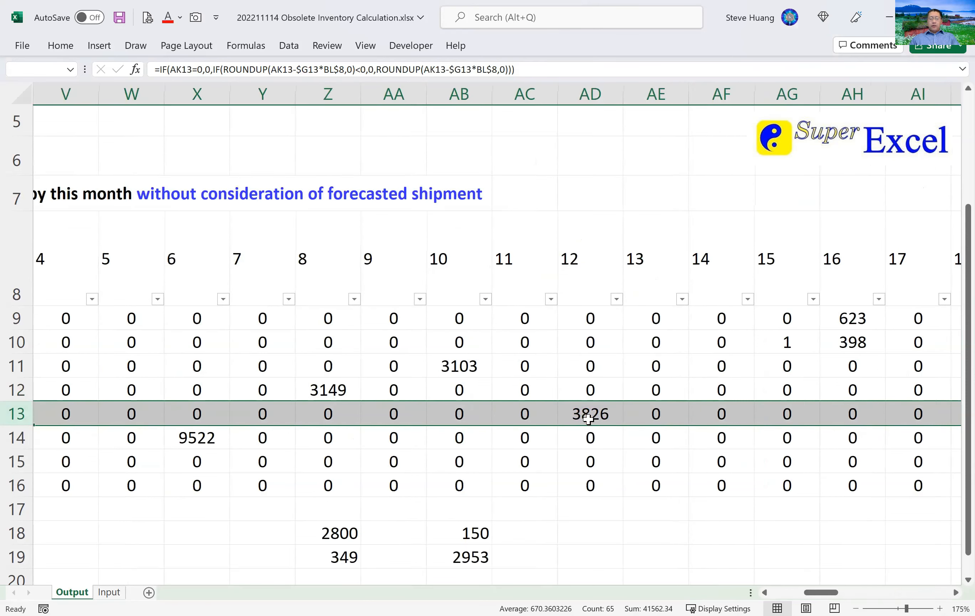
{"action": "left_click", "coordinate": [873, 593]}
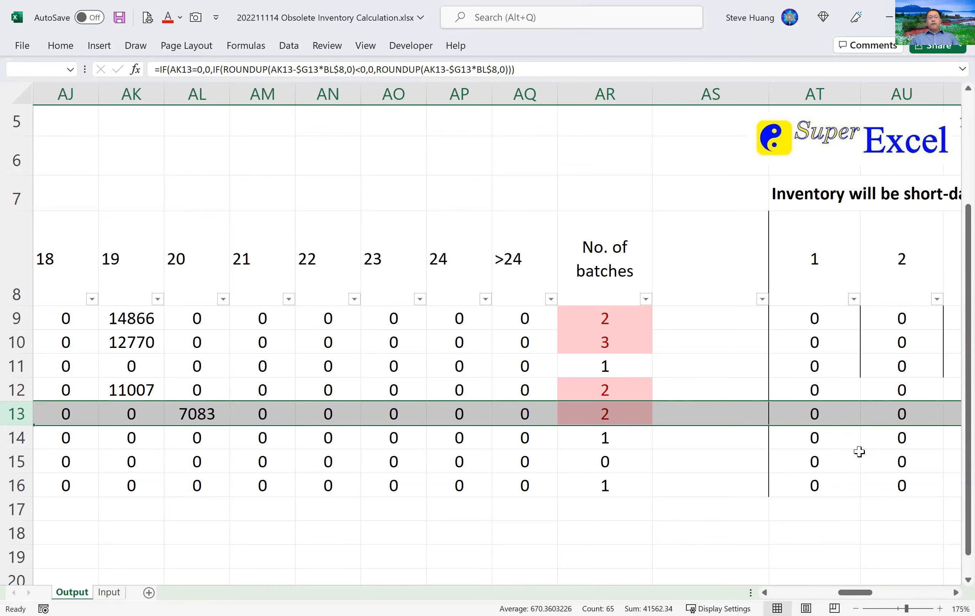
{"action": "left_click", "coordinate": [916, 593]}
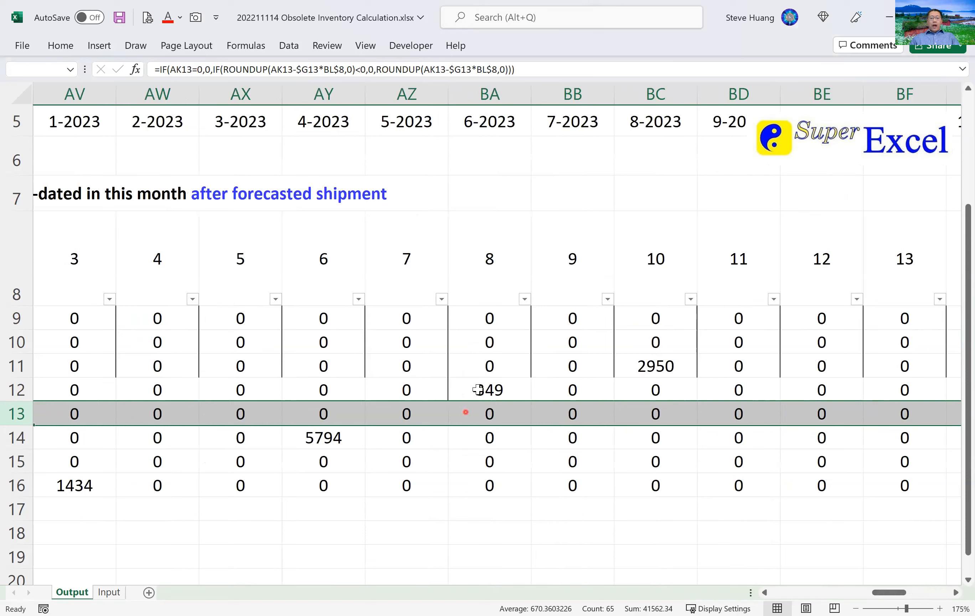
- Inspect item 4's month 8 formula in BA12 and review the row's batches by month and shipment forecast
{"action": "left_click", "coordinate": [478, 387]}
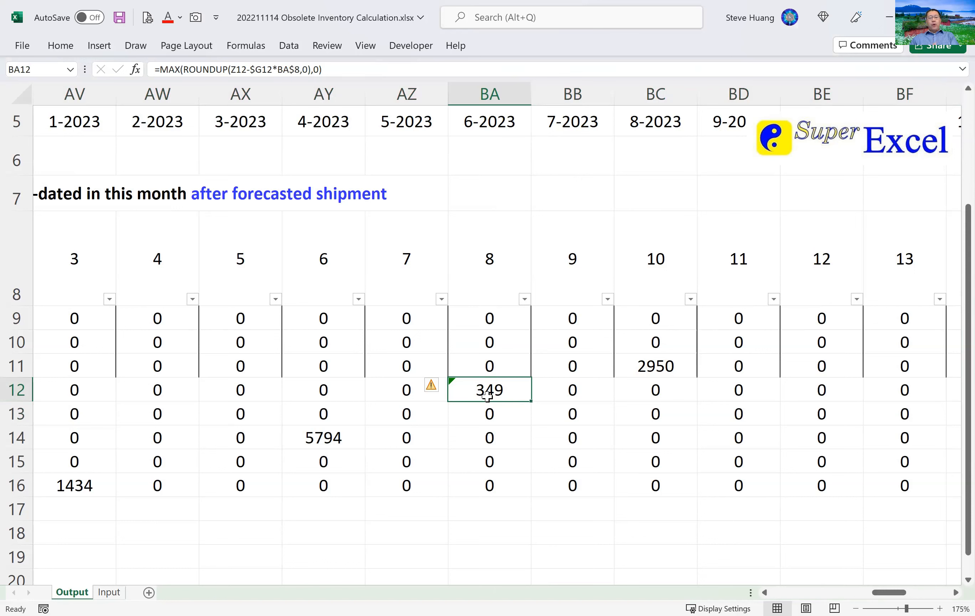
{"action": "left_click", "coordinate": [792, 592]}
{"action": "left_click", "coordinate": [792, 592]}
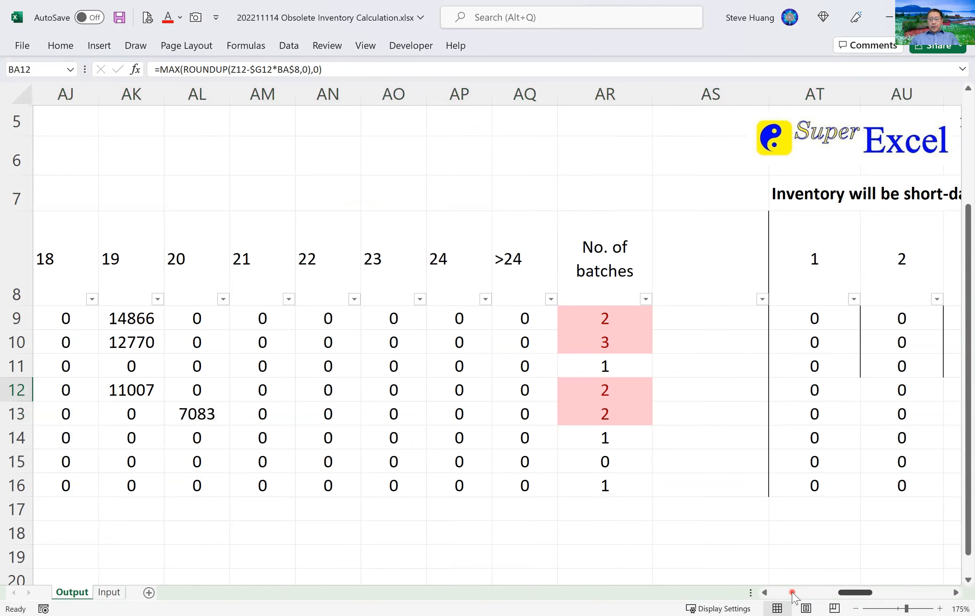
{"action": "left_click", "coordinate": [792, 592]}
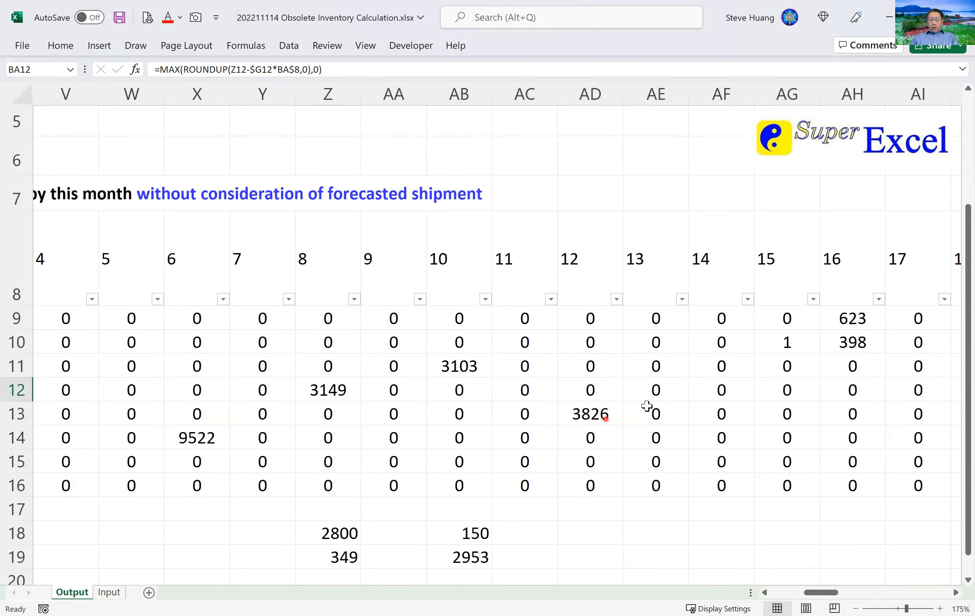
{"action": "left_click", "coordinate": [792, 592]}
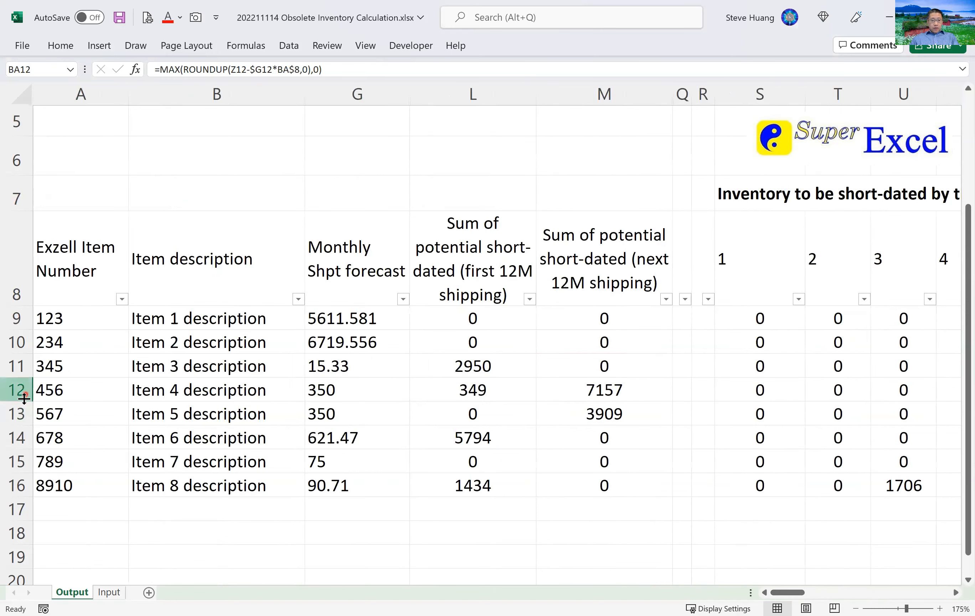
- Highlight row 13 and review item 5's forecast, monthly batches and number of batches
{"action": "left_click", "coordinate": [19, 413]}
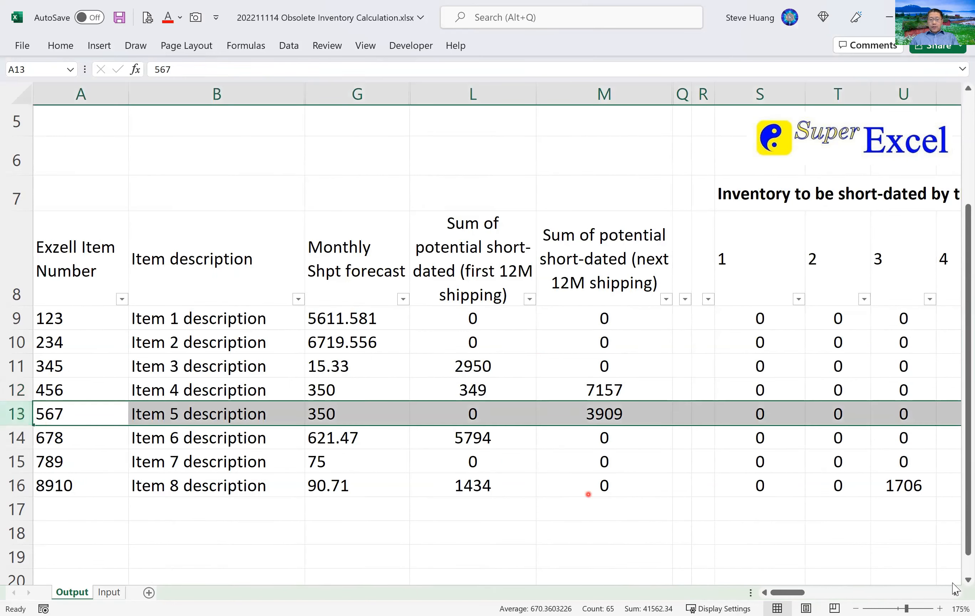
{"action": "left_click", "coordinate": [928, 592]}
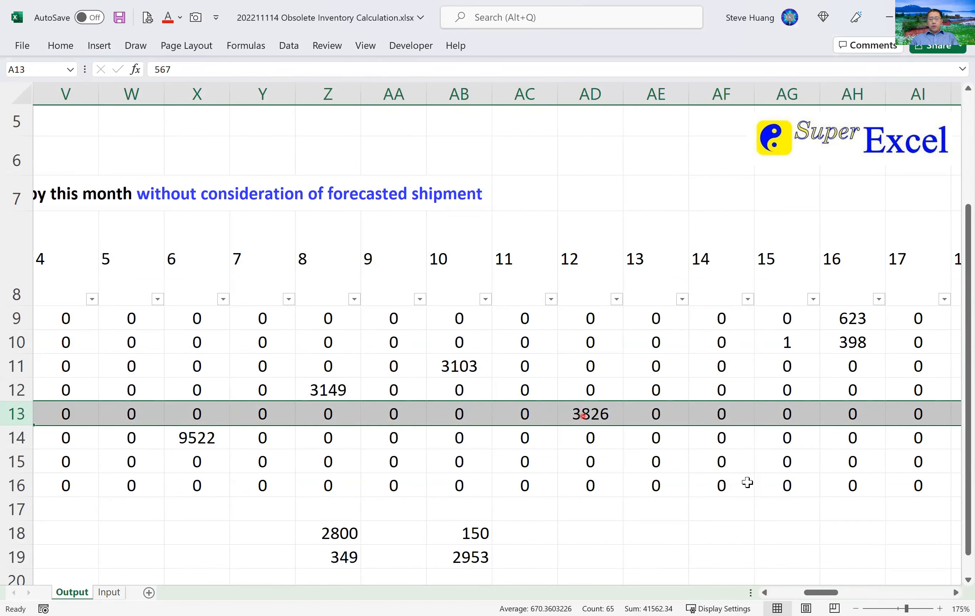
{"action": "left_click", "coordinate": [879, 593]}
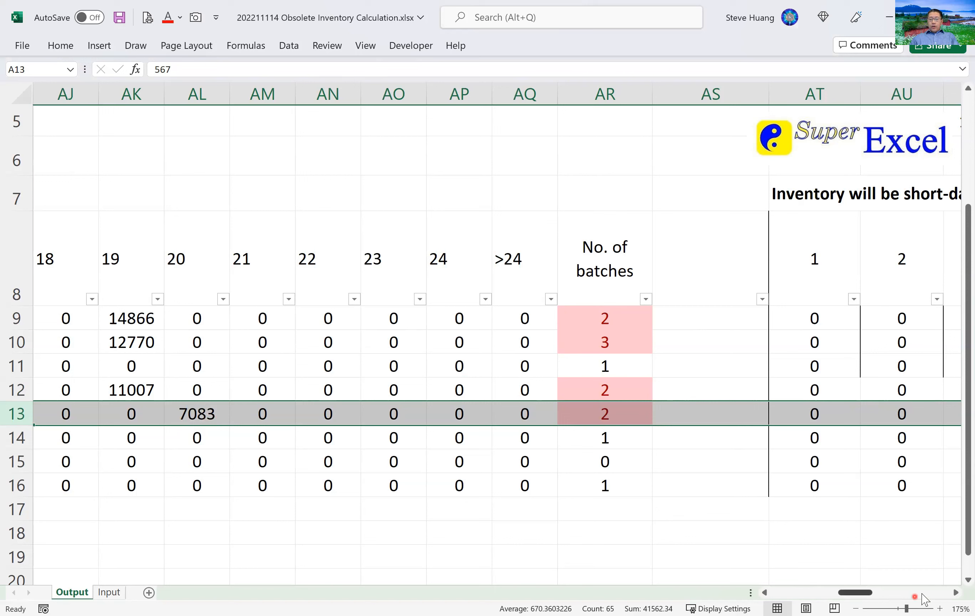
- Copy the MAX formula from AT11 across AT12:BQ13 and review the resulting short-dated quantities for items 4 and 5
{"action": "left_click", "coordinate": [816, 367]}
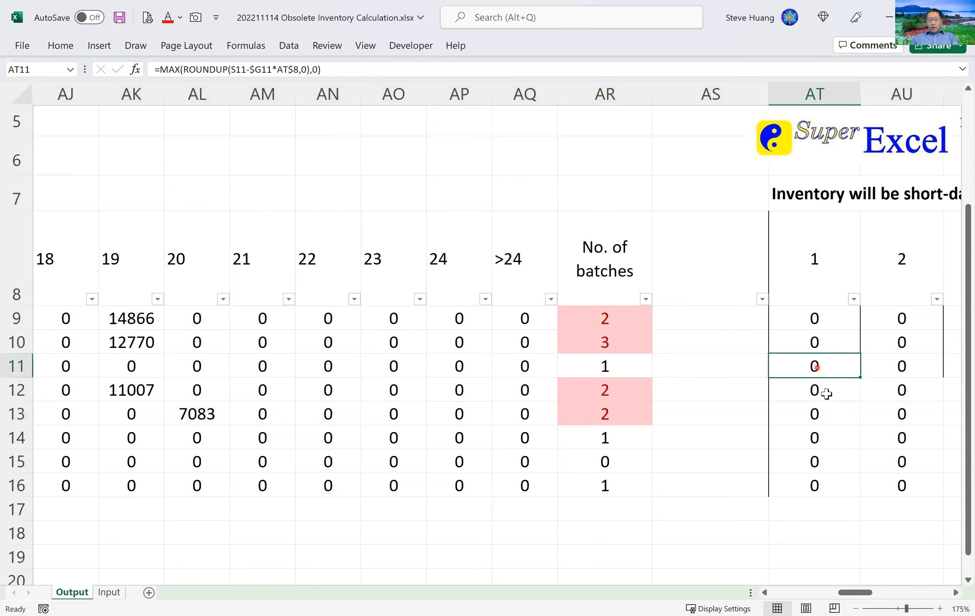
{"action": "key", "text": "ctrl+c"}
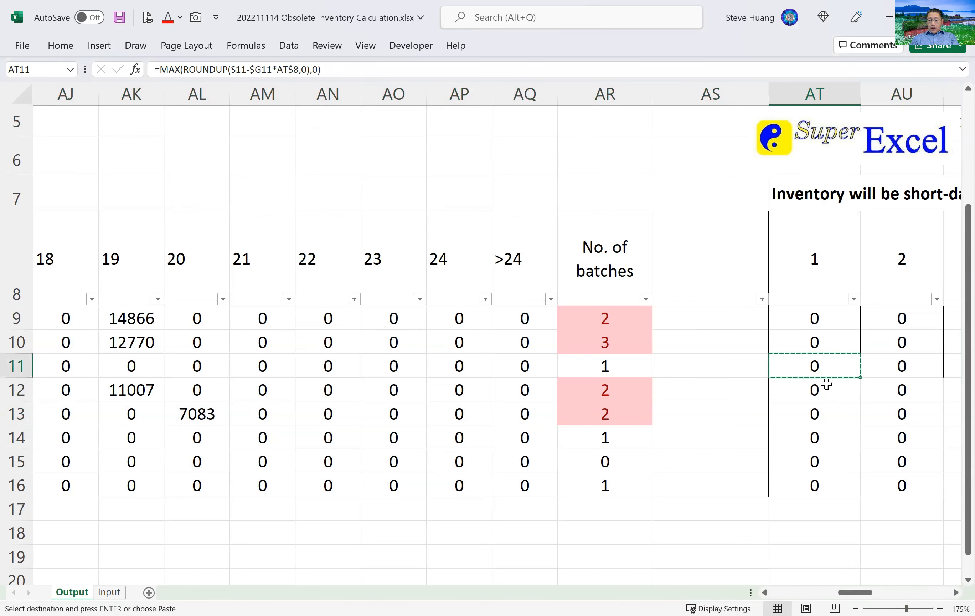
{"action": "left_click", "coordinate": [826, 384]}
{"action": "key", "text": "shift+Down"}
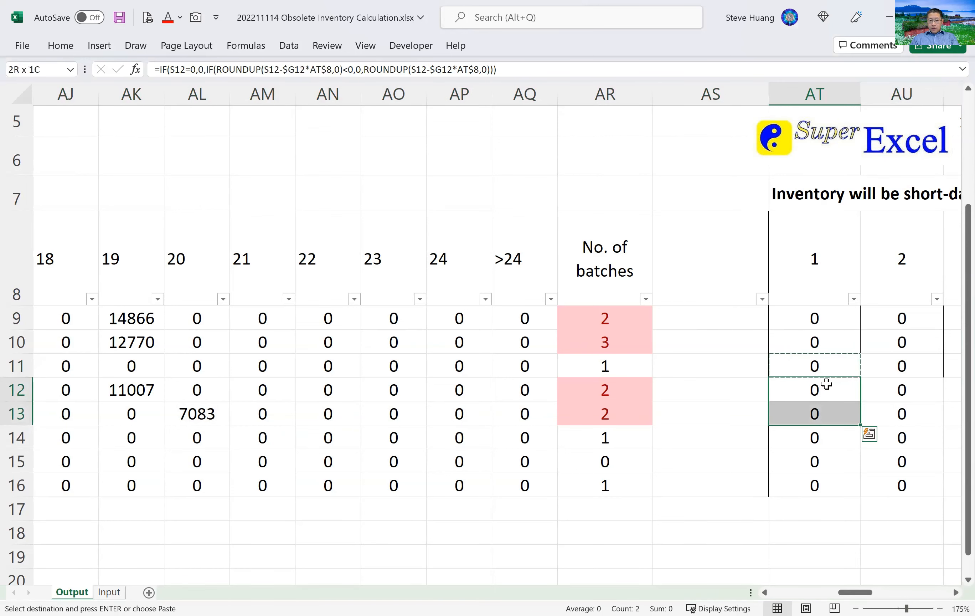
{"action": "key", "text": "ctrl+shift+Right"}
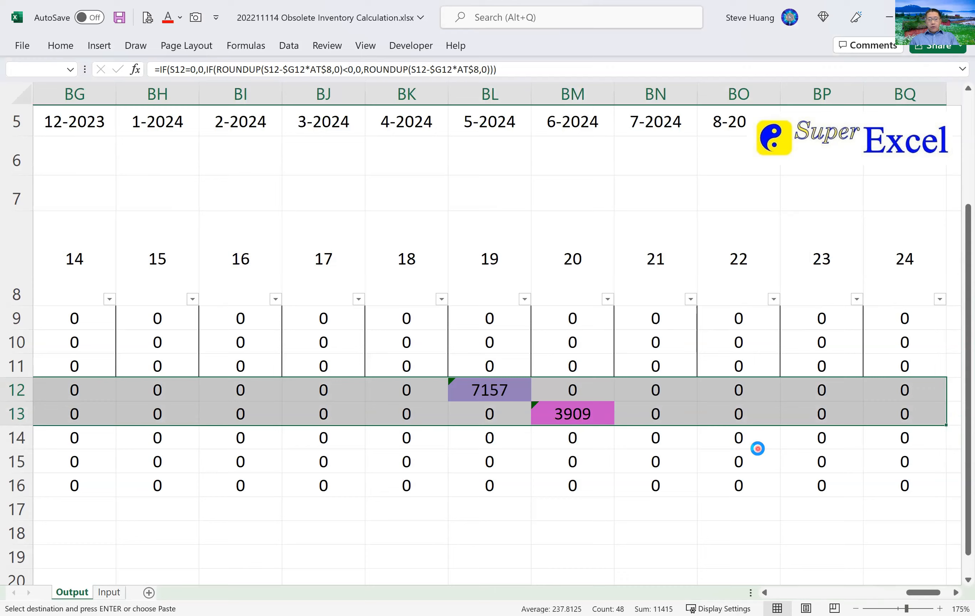
{"action": "key", "text": "ctrl+v"}
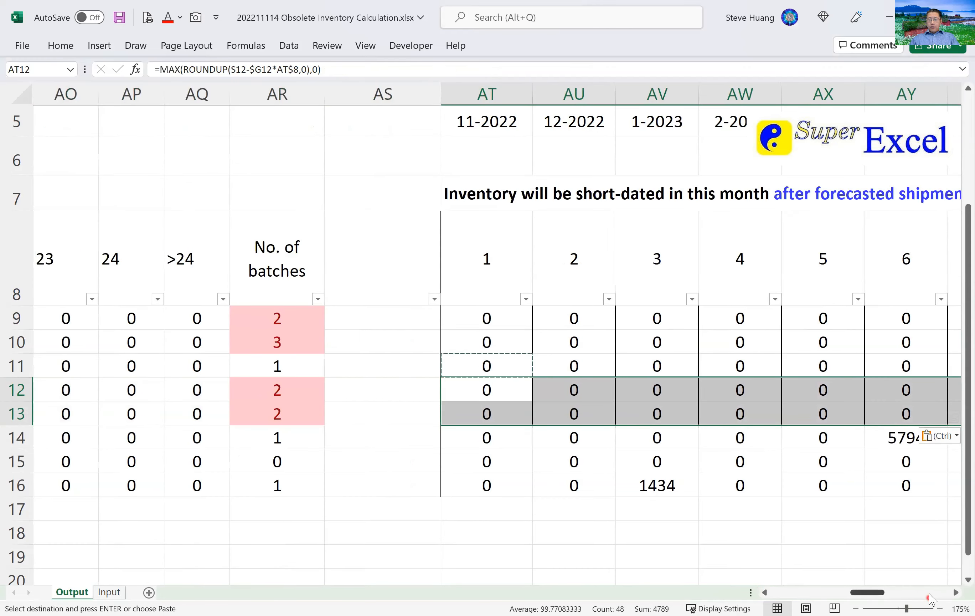
{"action": "left_click", "coordinate": [930, 594]}
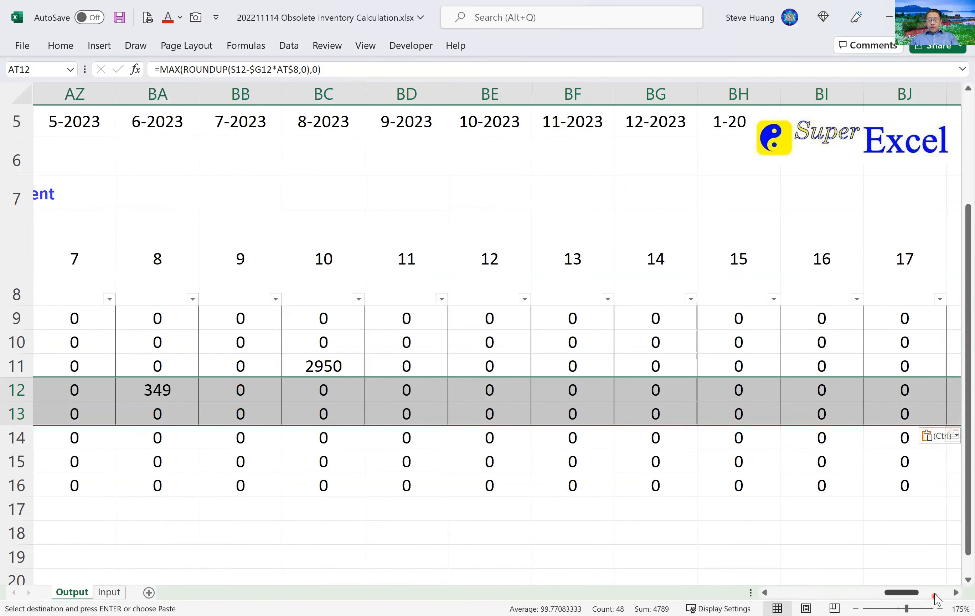
{"action": "left_click", "coordinate": [935, 595]}
{"action": "key", "text": "ctrl+v"}
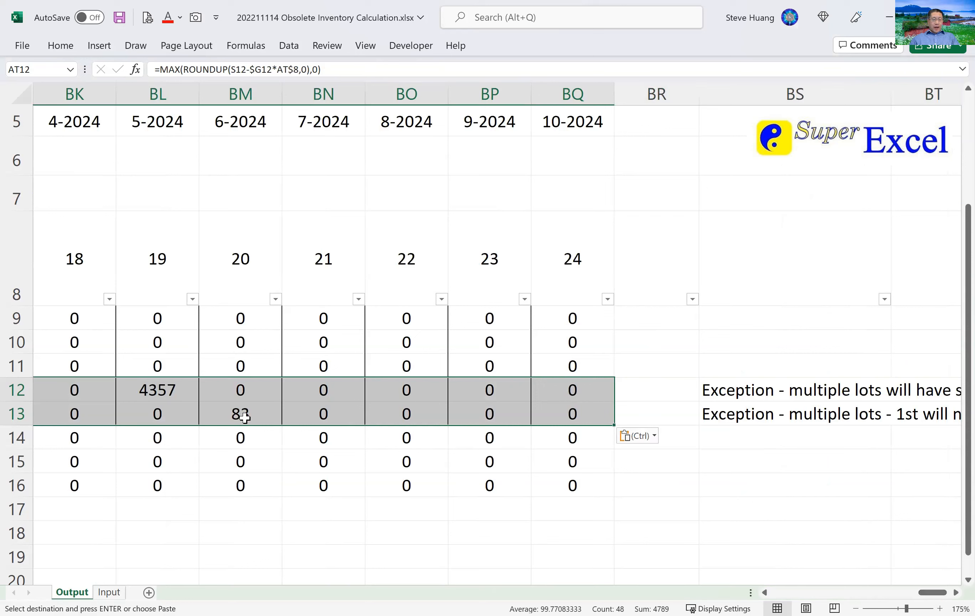
- Examine the MAX formula in BM13, trace its AL13 reference, and inspect item 5's month 12 batch without editing
{"action": "double_click", "coordinate": [244, 417]}
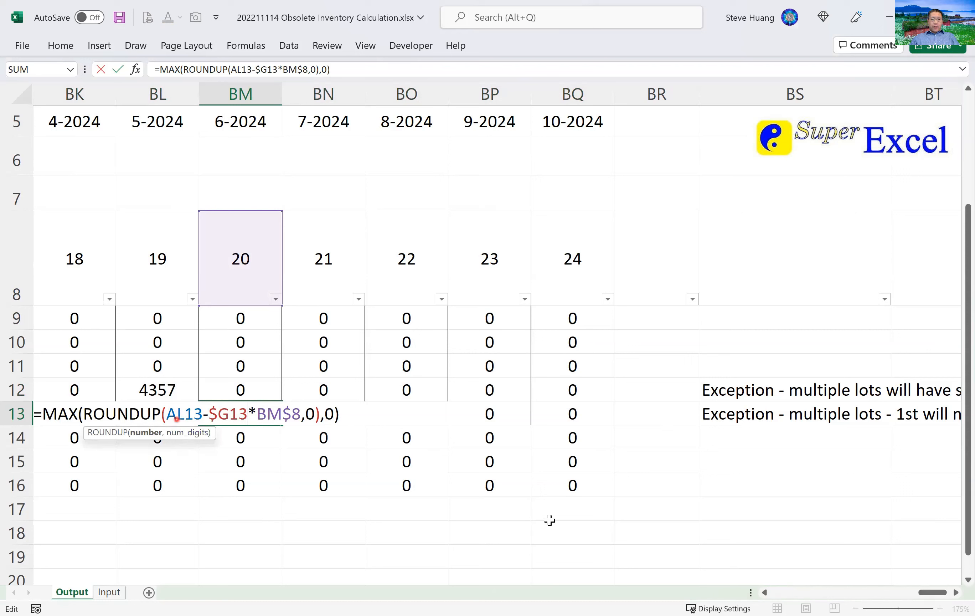
{"action": "left_click", "coordinate": [798, 595]}
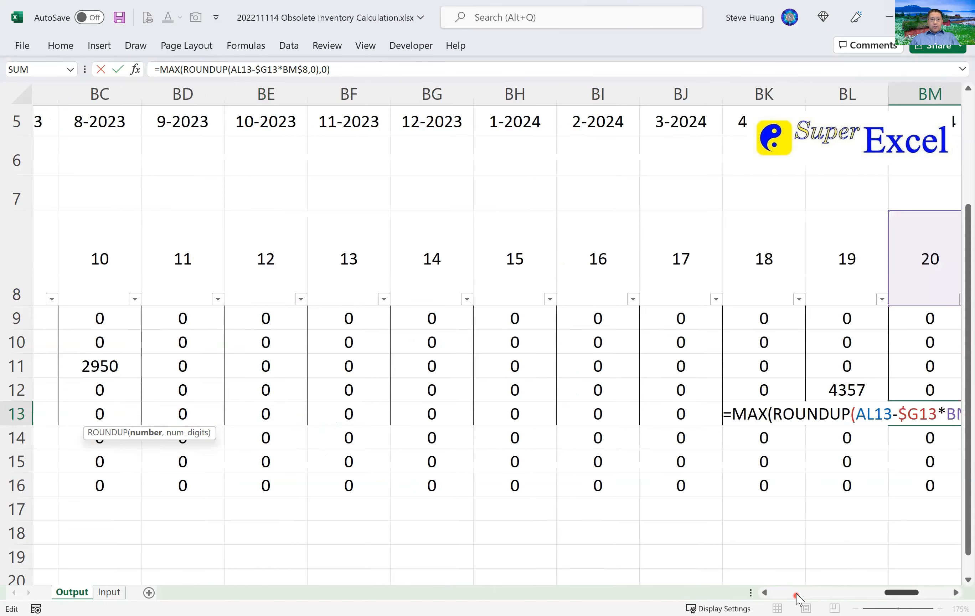
{"action": "left_click", "coordinate": [797, 596]}
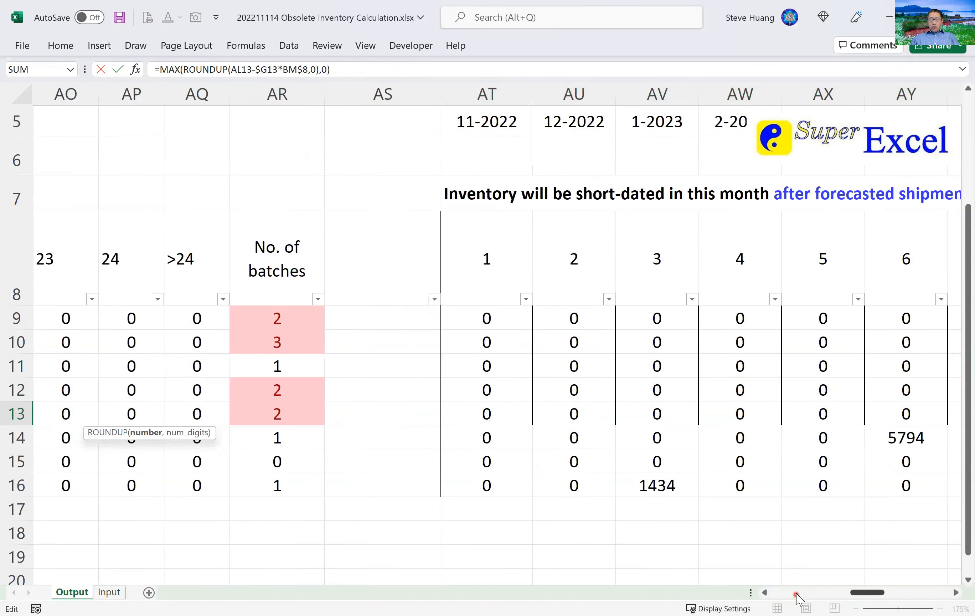
{"action": "left_click", "coordinate": [798, 597]}
{"action": "scroll", "coordinate": [805, 550], "scroll_direction": "left", "scroll_amount": 2}
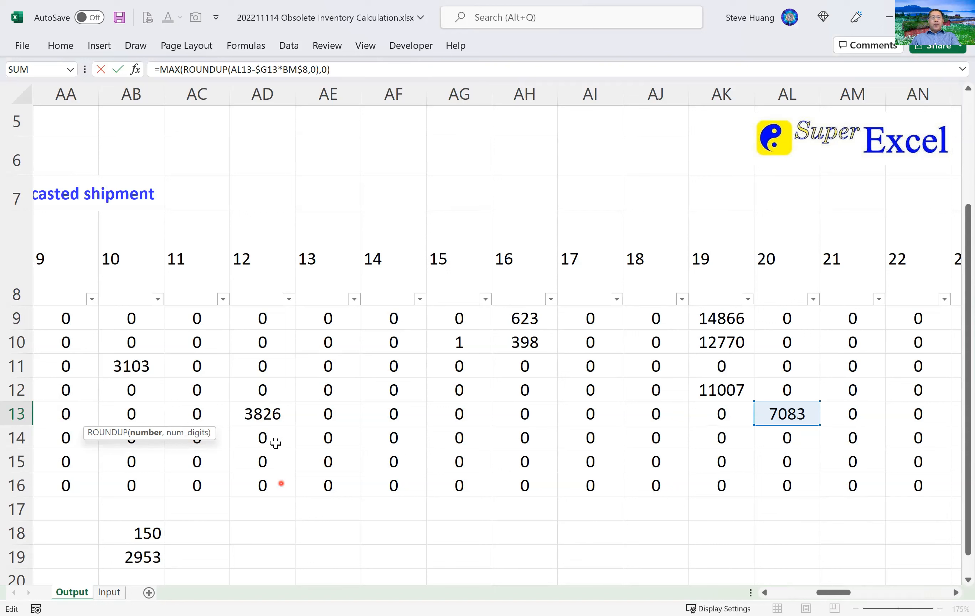
{"action": "left_click", "coordinate": [252, 536]}
{"action": "left_click", "coordinate": [279, 419]}
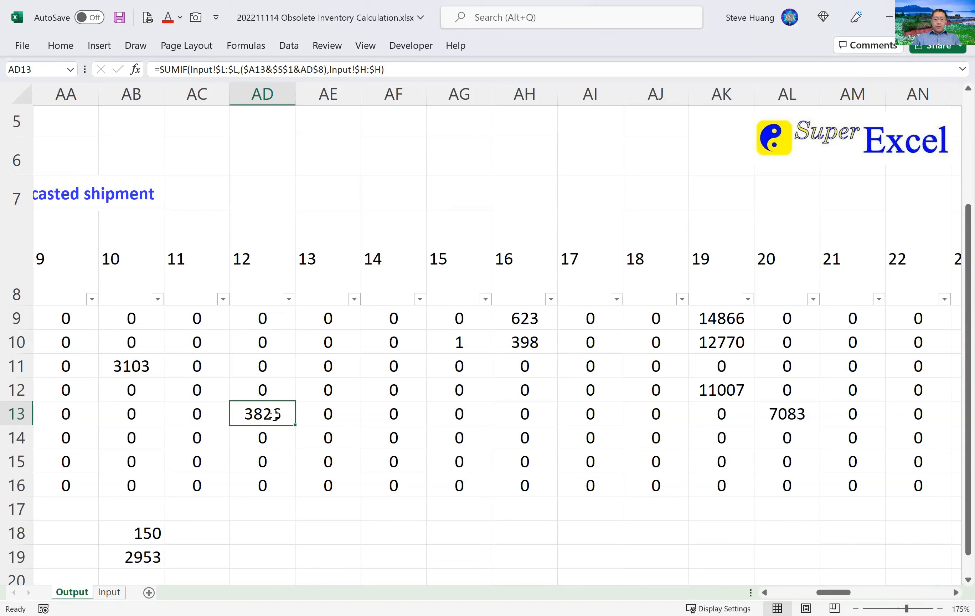
- In AD18, calculate item 5's forecasted shipments through month 12 with =AD8*G13
{"action": "left_click", "coordinate": [275, 536]}
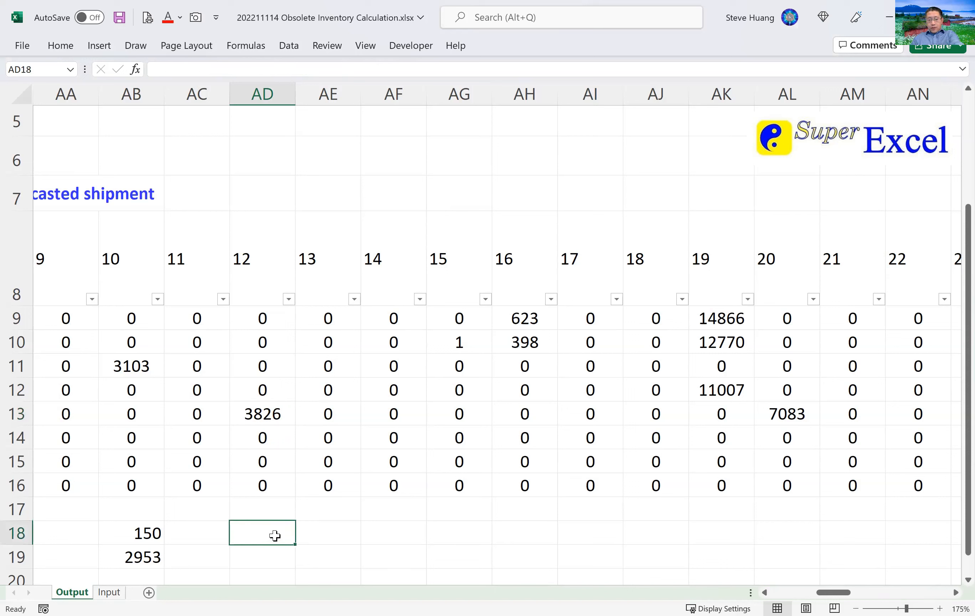
{"action": "type", "text": "="}
{"action": "left_click", "coordinate": [259, 268]}
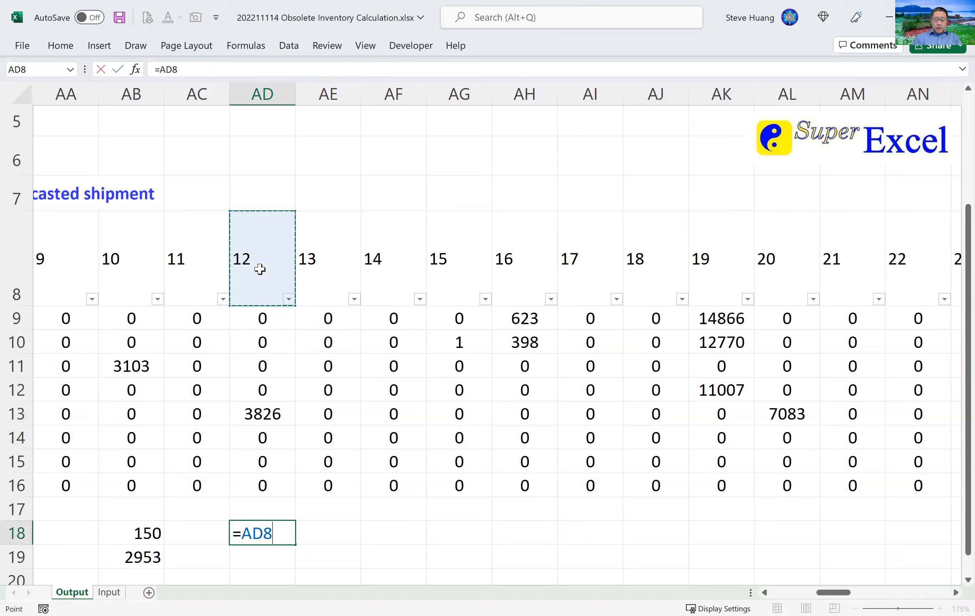
{"action": "type", "text": "*"}
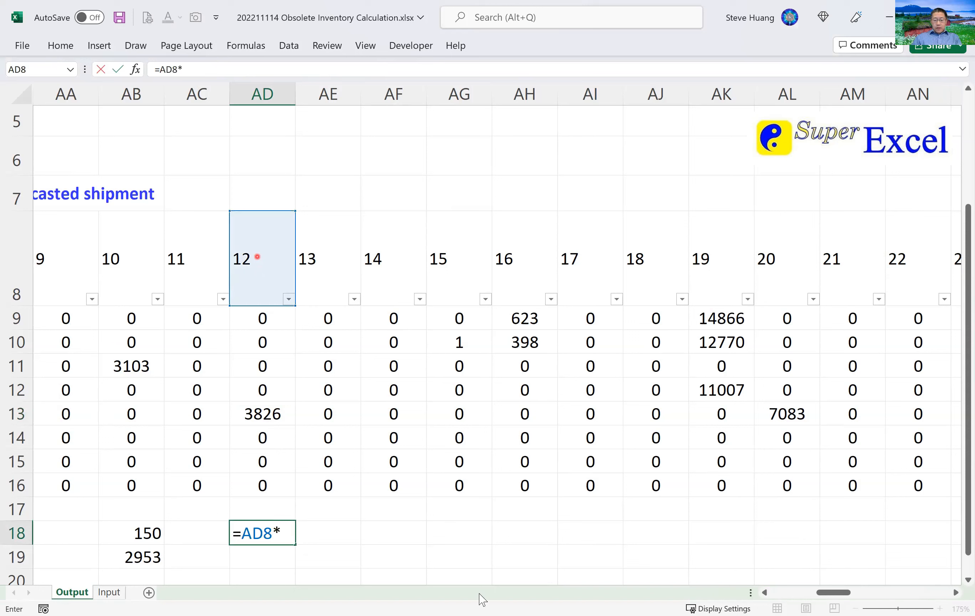
{"action": "left_click", "coordinate": [788, 594]}
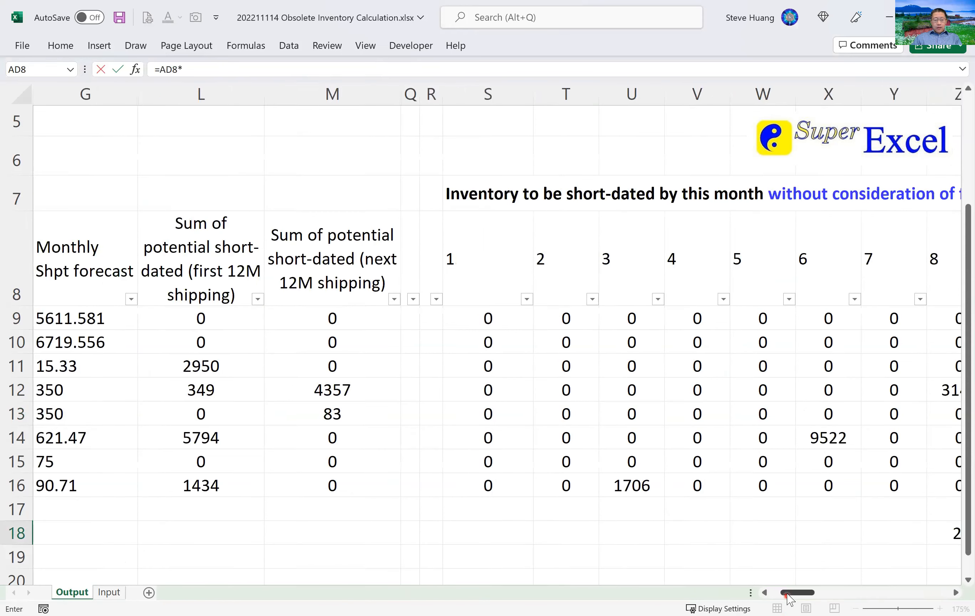
{"action": "left_click", "coordinate": [770, 596]}
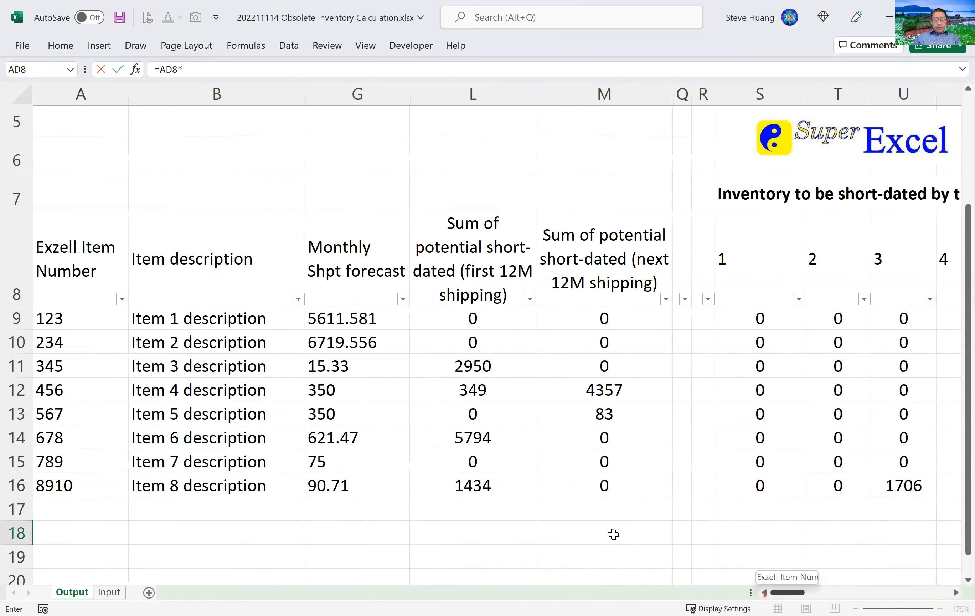
{"action": "left_click", "coordinate": [346, 419]}
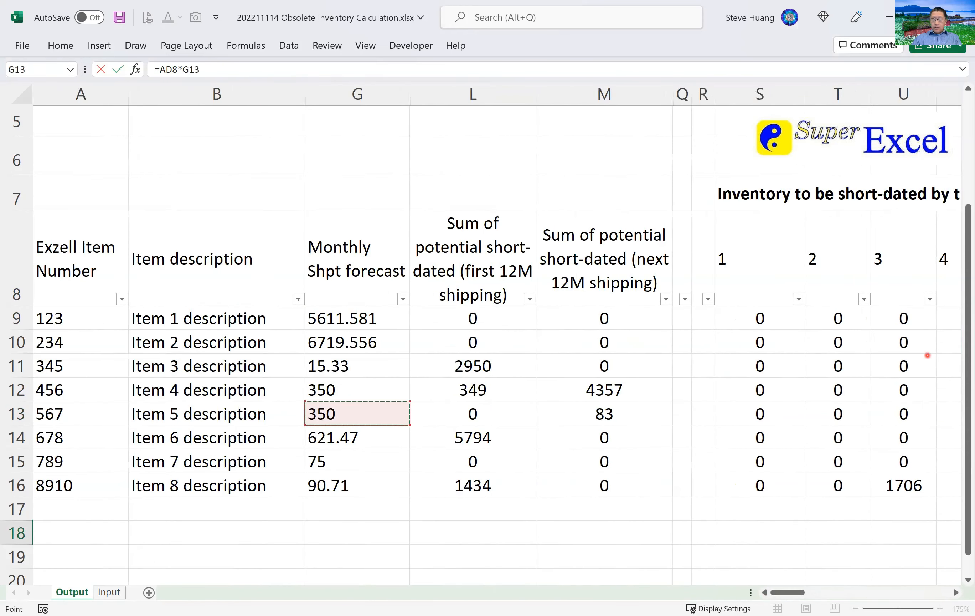
{"action": "key", "text": "Return"}
- Compare the shipment total in AD18 with item 5's month 12 batch in AD13, and inspect its month 20 batch in AL13
{"action": "scroll", "coordinate": [928, 355], "scroll_direction": "right", "scroll_amount": 3}
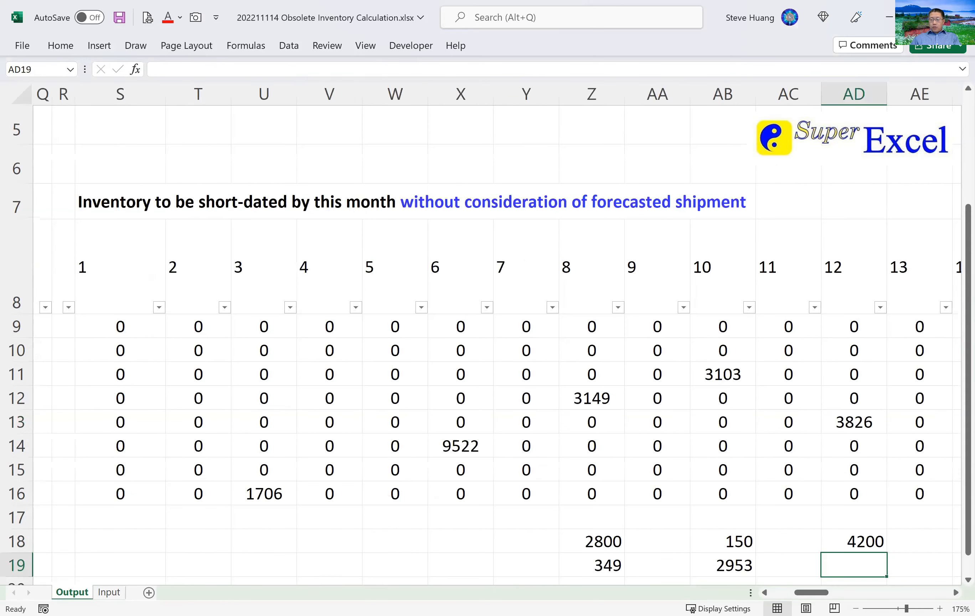
{"action": "left_click", "coordinate": [850, 543]}
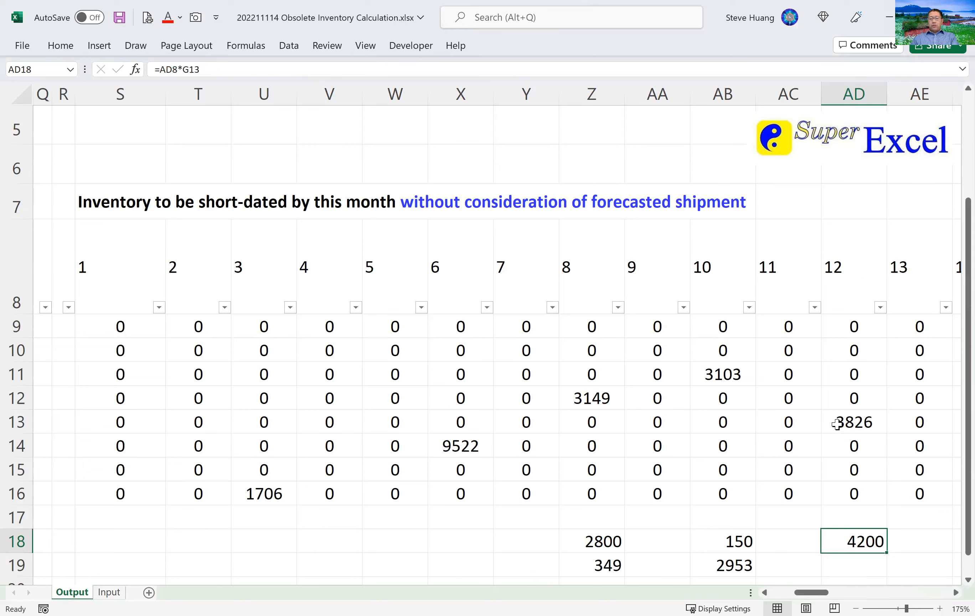
{"action": "left_click", "coordinate": [849, 424]}
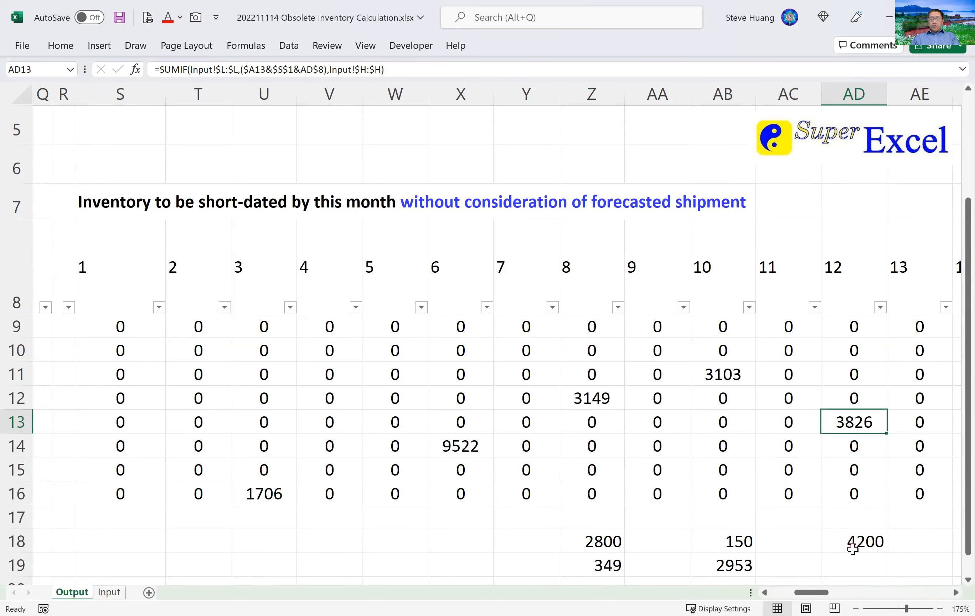
{"action": "left_click", "coordinate": [860, 593]}
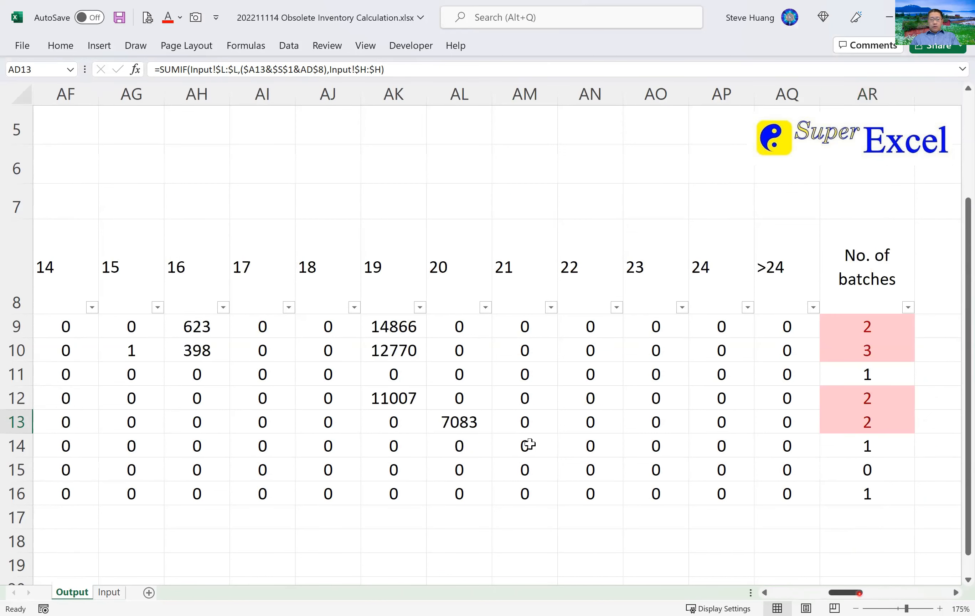
{"action": "left_click", "coordinate": [464, 424]}
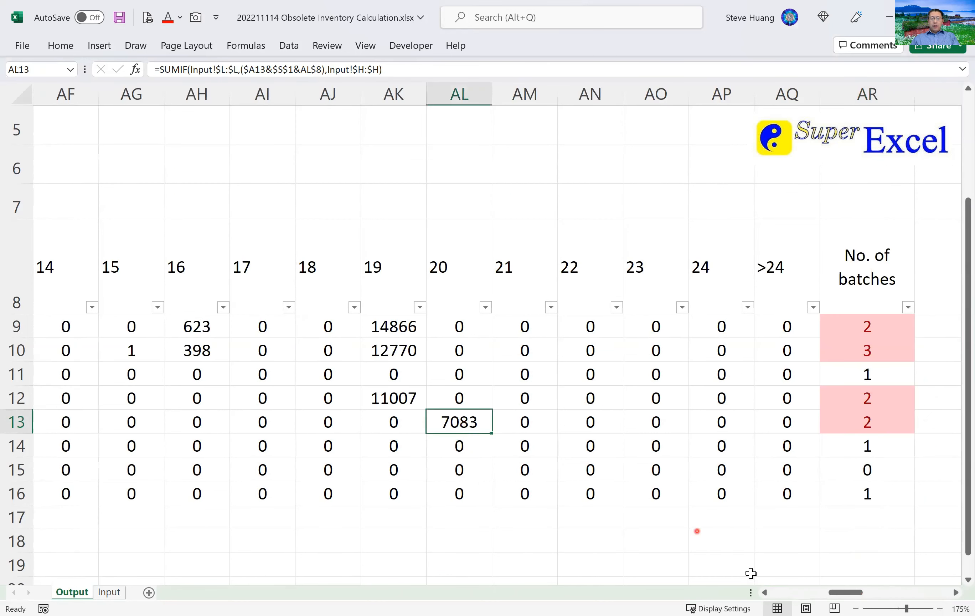
{"action": "left_click", "coordinate": [790, 597]}
{"action": "left_click", "coordinate": [790, 596]}
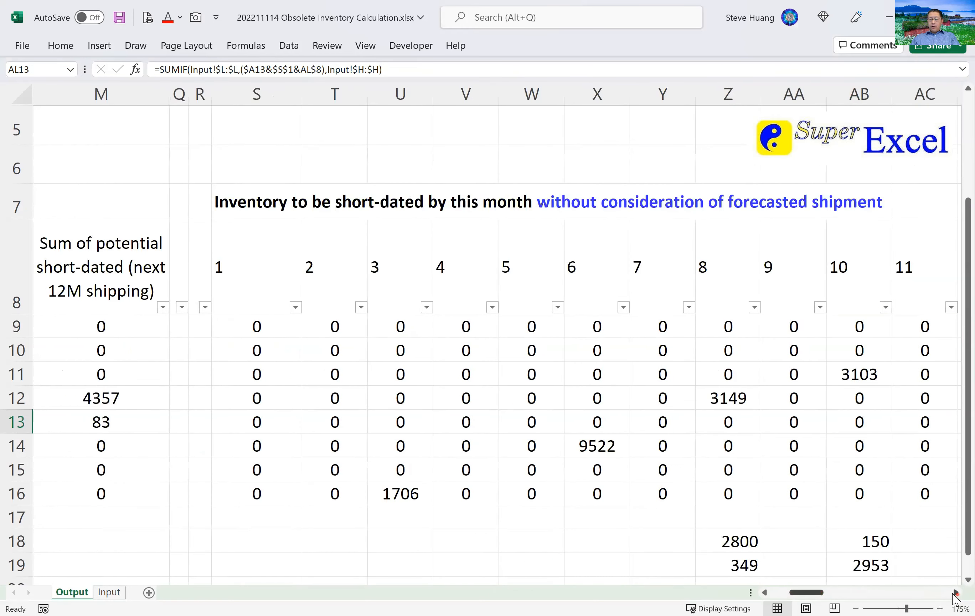
- Check item 5's monthly batches against its month 20 short-dated quantity after forecasted shipment in BM13
{"action": "left_click", "coordinate": [956, 593]}
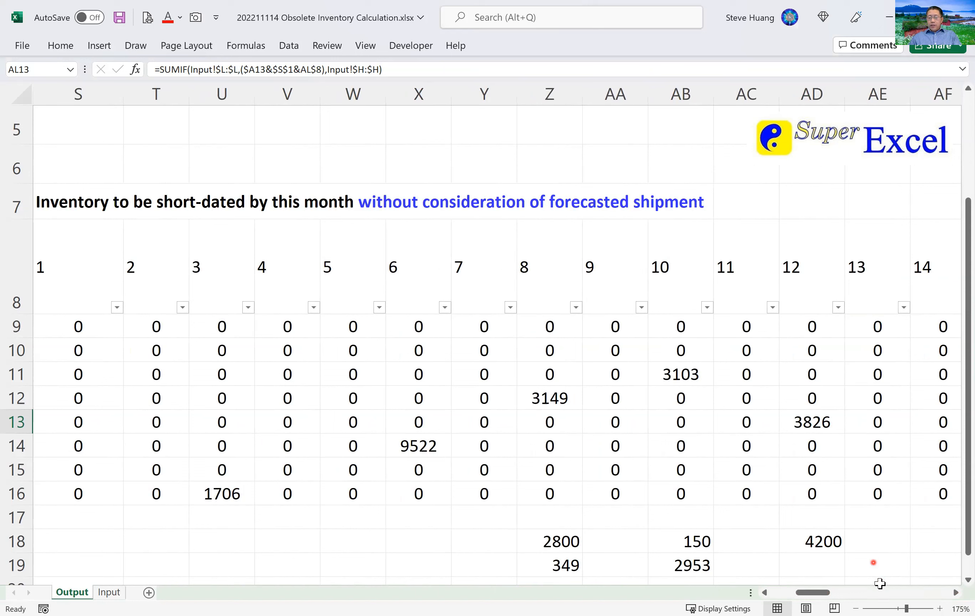
{"action": "left_click", "coordinate": [921, 593]}
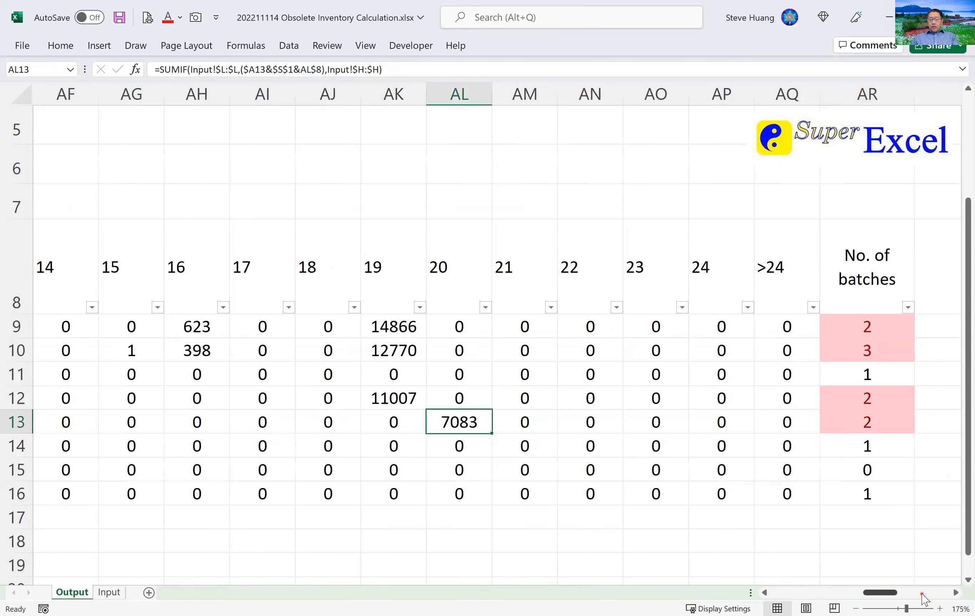
{"action": "left_click", "coordinate": [921, 593]}
{"action": "left_click", "coordinate": [923, 593]}
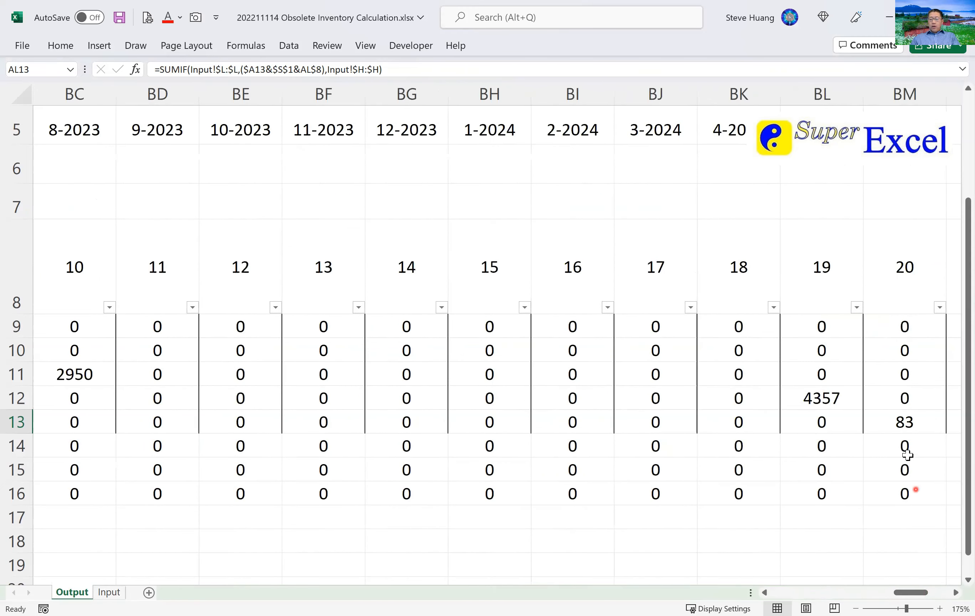
{"action": "left_click", "coordinate": [895, 422]}
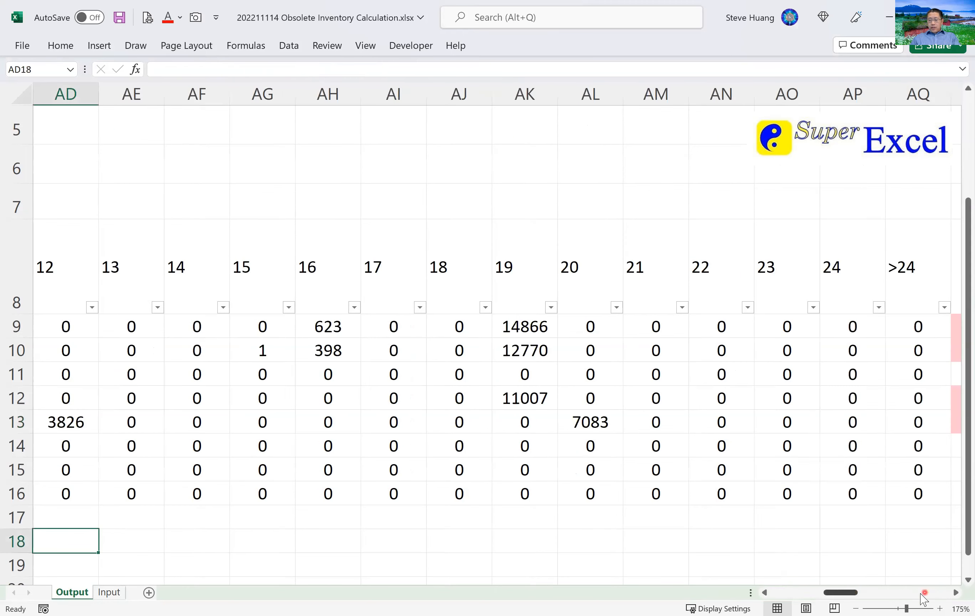
- Undo the AD18 calculation and the MAX formula paste across AT12:BQ13
{"action": "left_click", "coordinate": [923, 593]}
{"action": "left_click", "coordinate": [933, 594]}
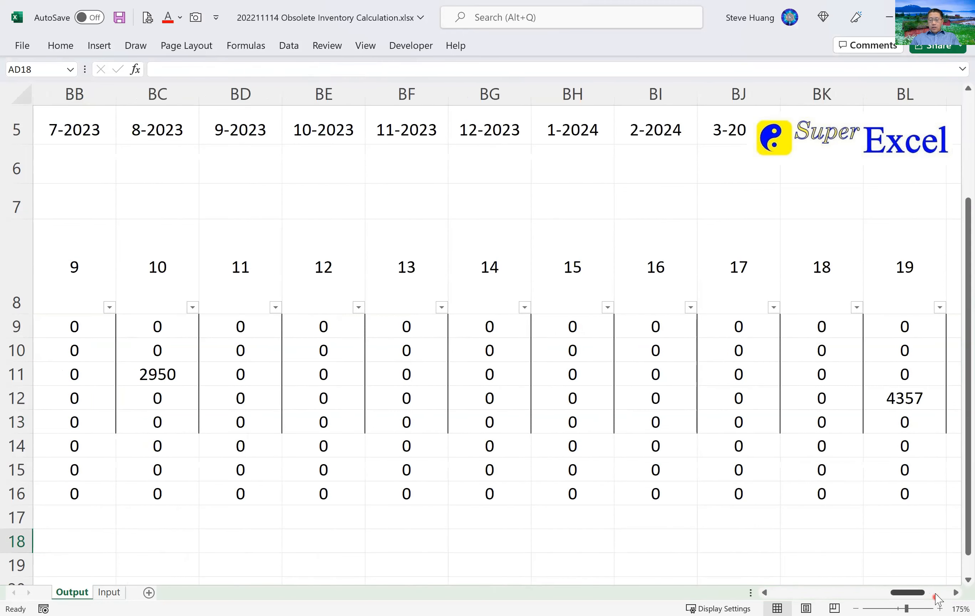
{"action": "left_click", "coordinate": [935, 595]}
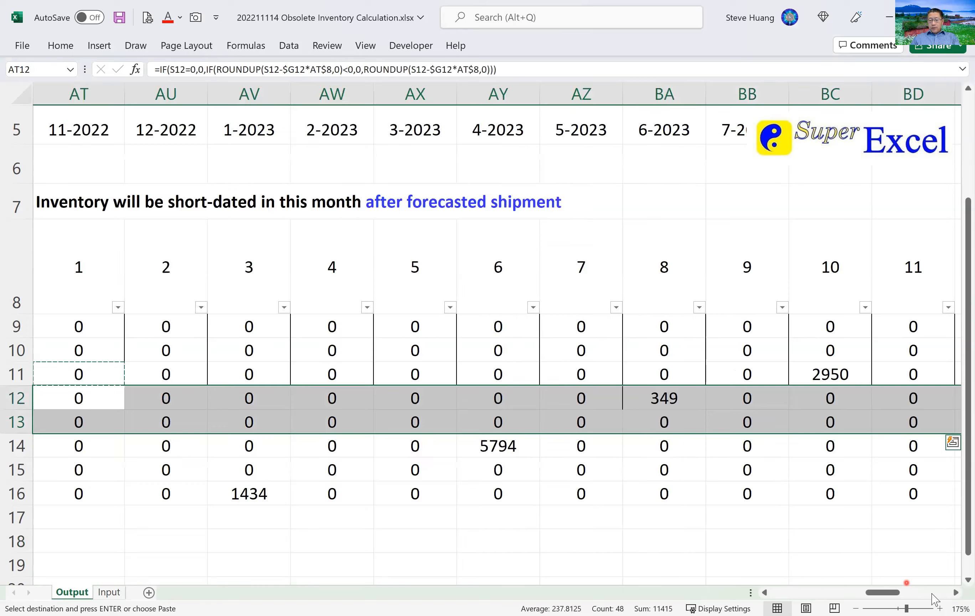
- Examine item 5's month-difference formula in BM13 and compare it with the MAX formula in BK10
{"action": "left_click", "coordinate": [933, 595]}
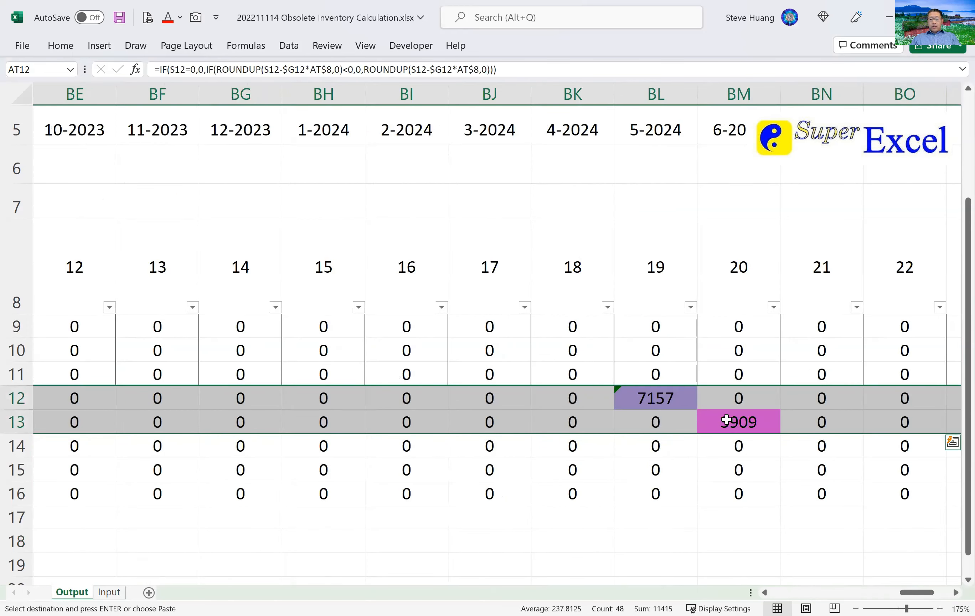
{"action": "left_click", "coordinate": [725, 420]}
{"action": "double_click", "coordinate": [726, 420]}
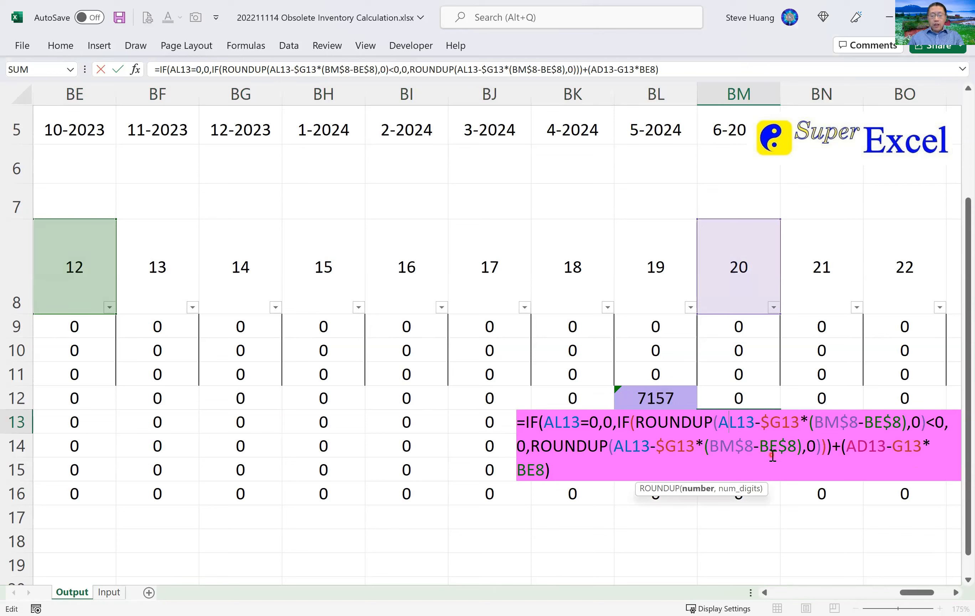
{"action": "key", "text": "Escape"}
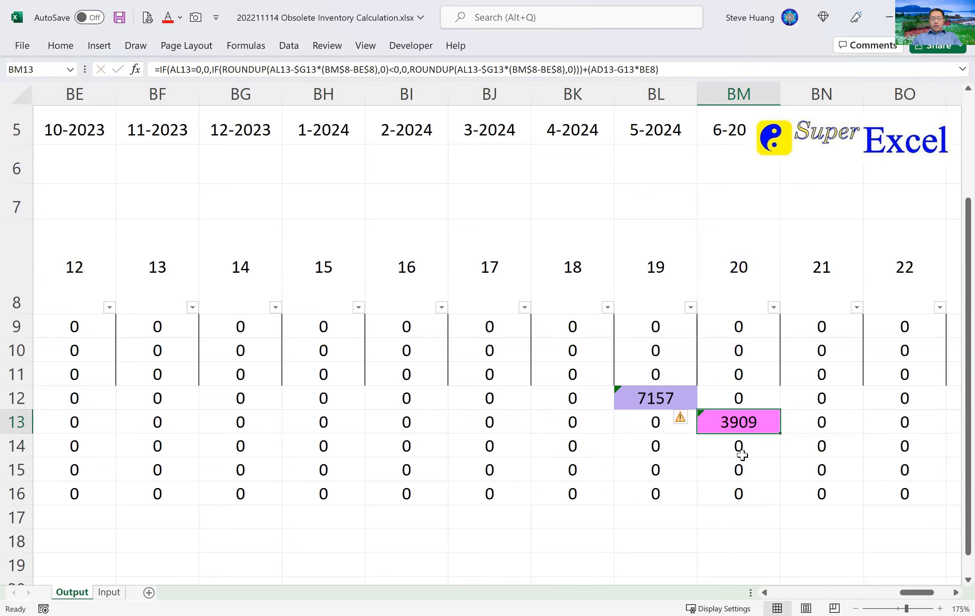
{"action": "double_click", "coordinate": [570, 348]}
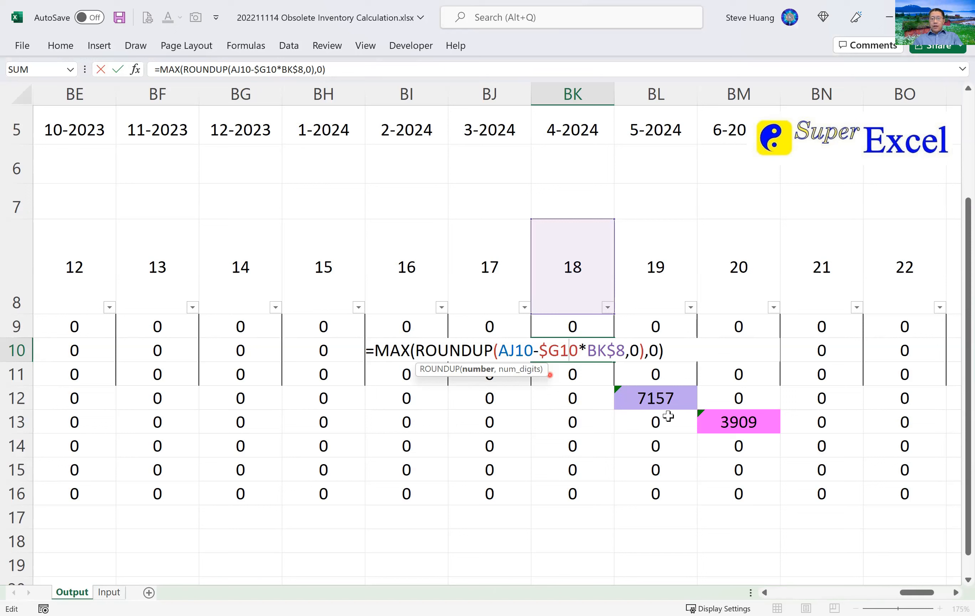
{"action": "key", "text": "Escape"}
- Copy the MAX formula from BL11 into item 4's month 19 cell, BL12
{"action": "left_click", "coordinate": [679, 368]}
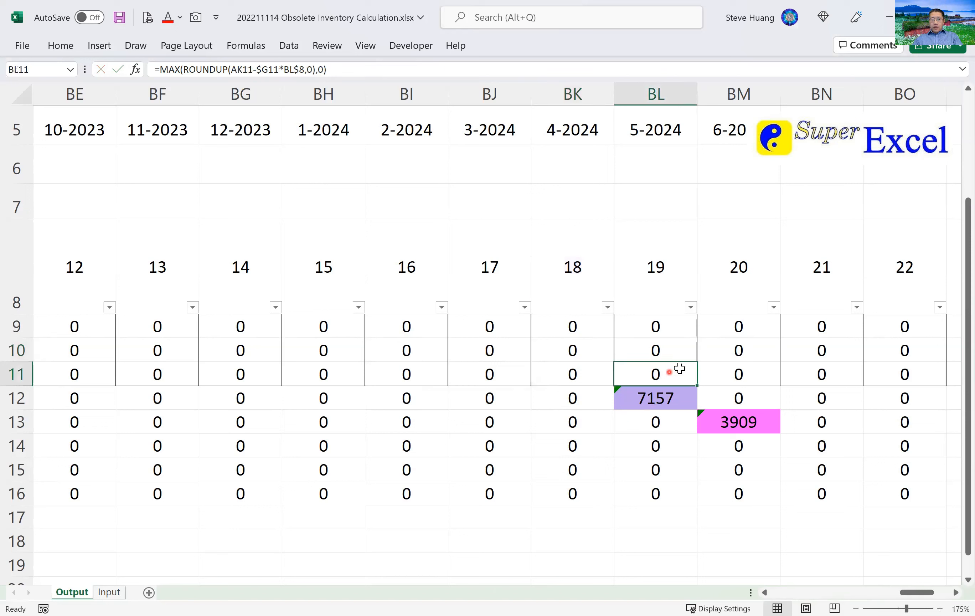
{"action": "key", "text": "ctrl+c"}
{"action": "left_click", "coordinate": [663, 404]}
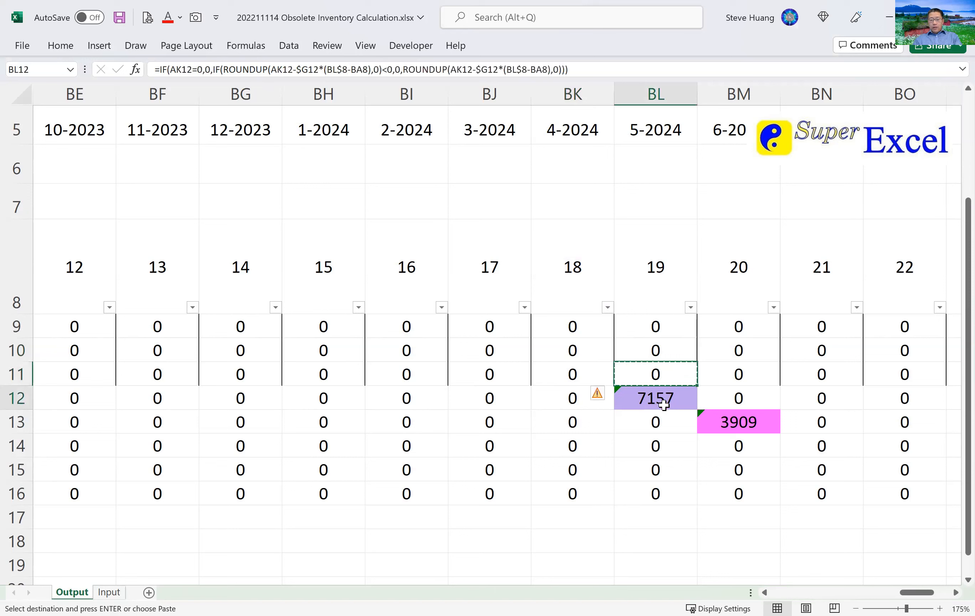
{"action": "key", "text": "ctrl+v"}
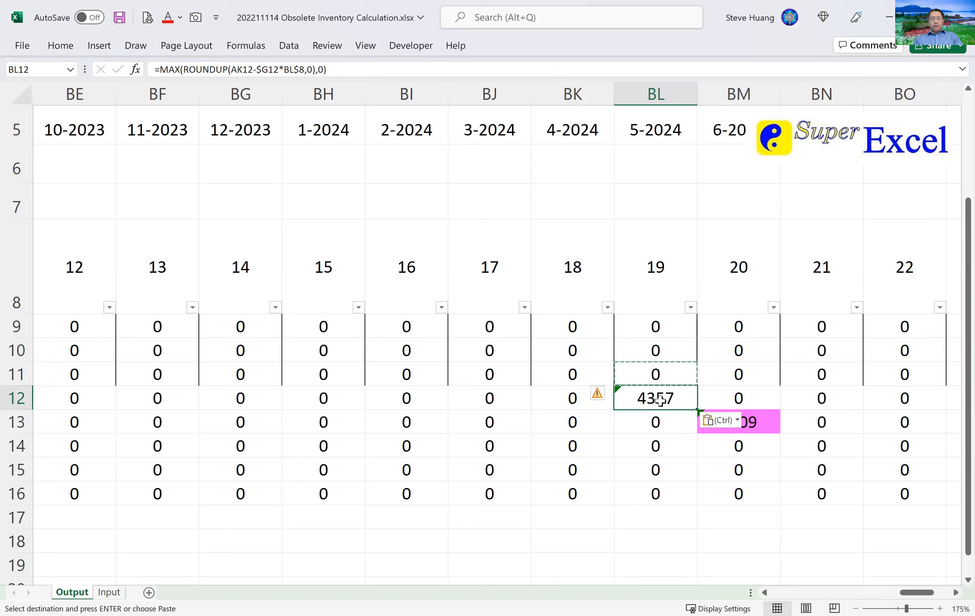
{"action": "key", "text": "Escape"}
- Trace BL12's AK12 reference to item 4's month 19 batch, check the month 8 batch in Z12, and examine the $G12*BL$8 shipment term
{"action": "double_click", "coordinate": [660, 400]}
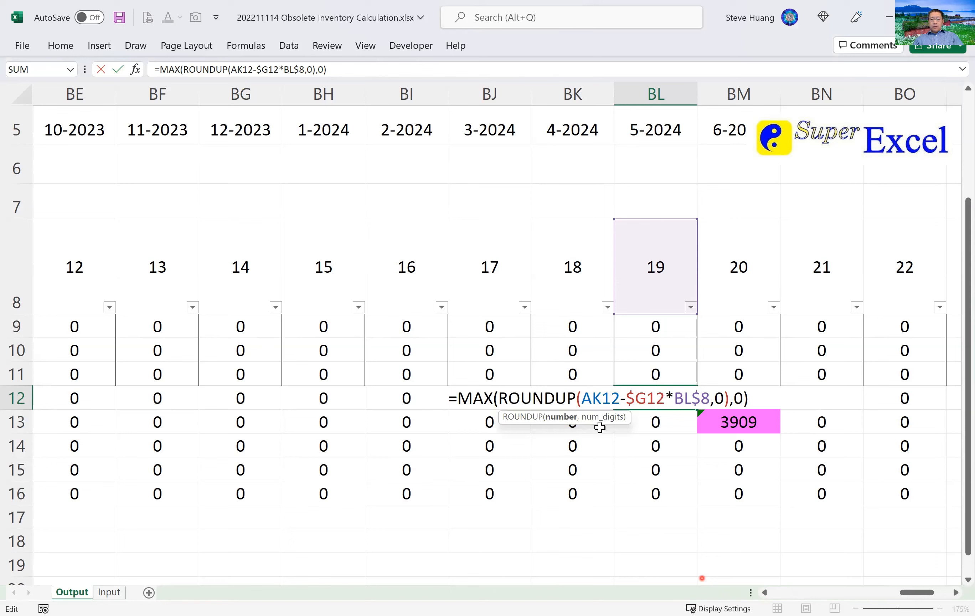
{"action": "left_click", "coordinate": [792, 591]}
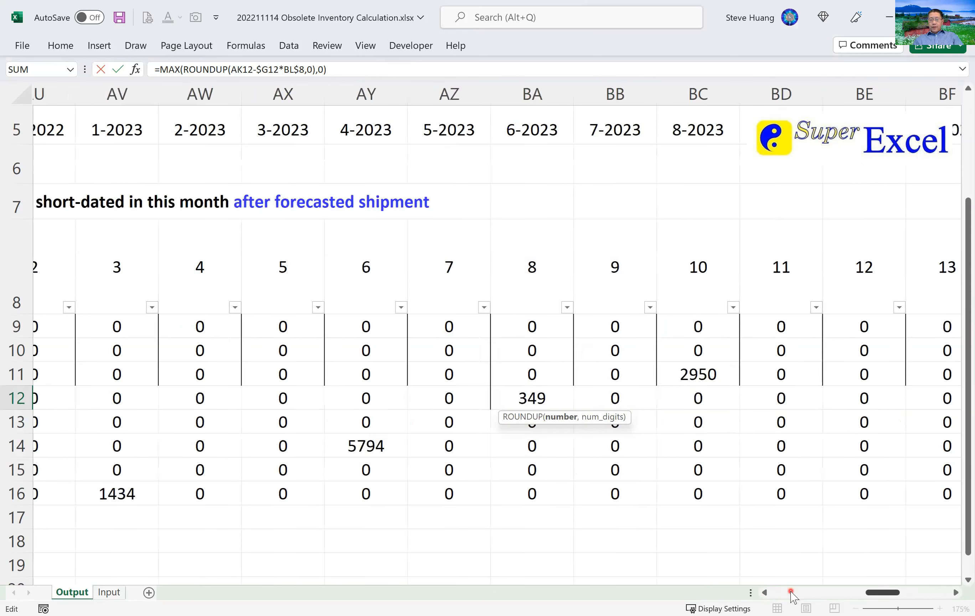
{"action": "left_click", "coordinate": [791, 592]}
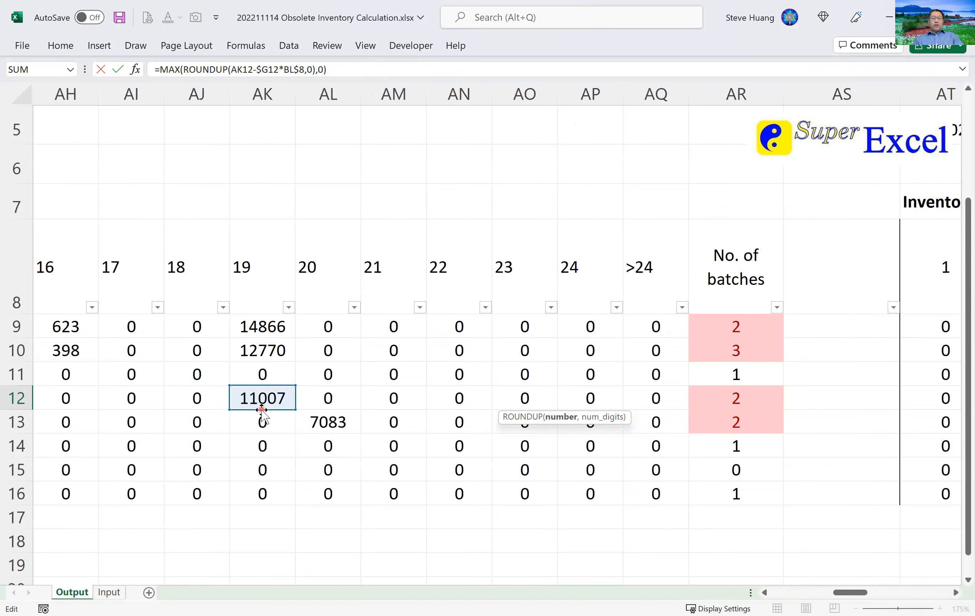
{"action": "left_click", "coordinate": [767, 593]}
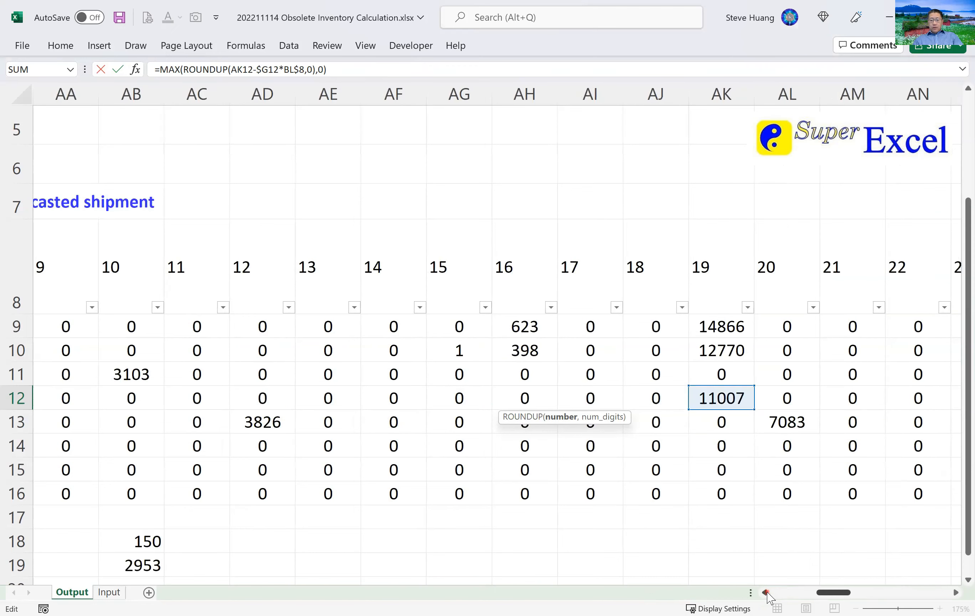
{"action": "left_click", "coordinate": [767, 593]}
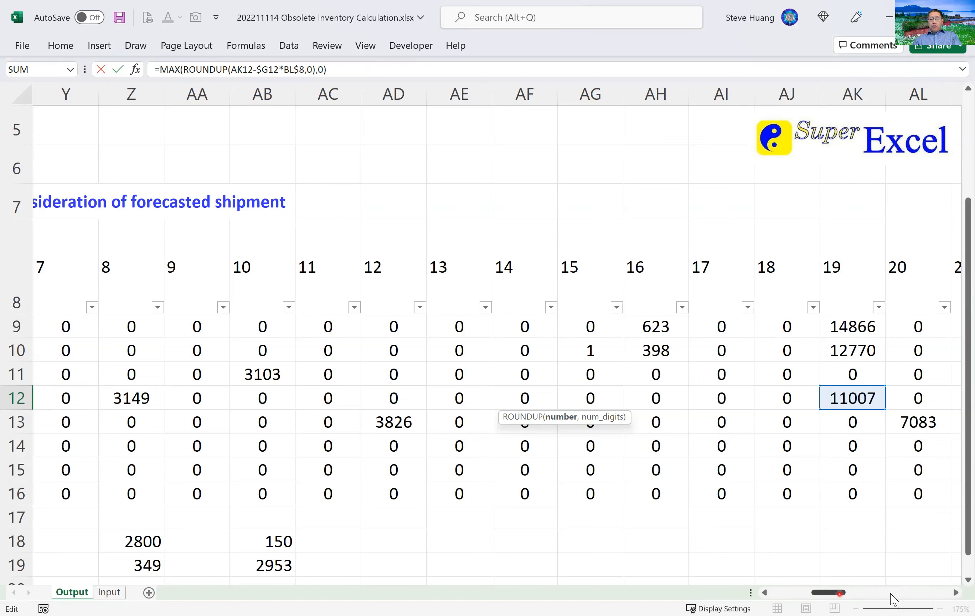
{"action": "left_click", "coordinate": [909, 592]}
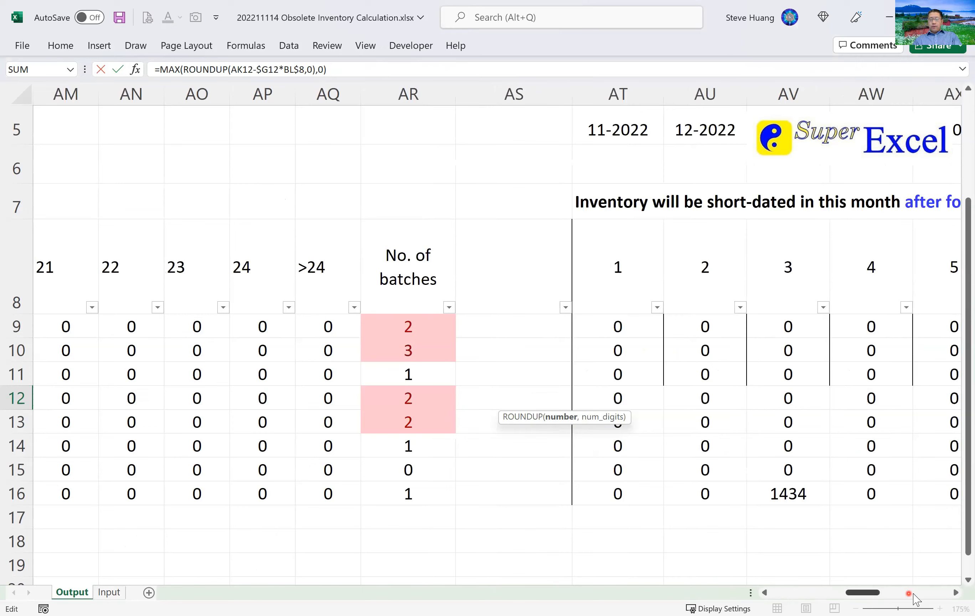
{"action": "left_click", "coordinate": [927, 595]}
{"action": "left_click", "coordinate": [944, 595]}
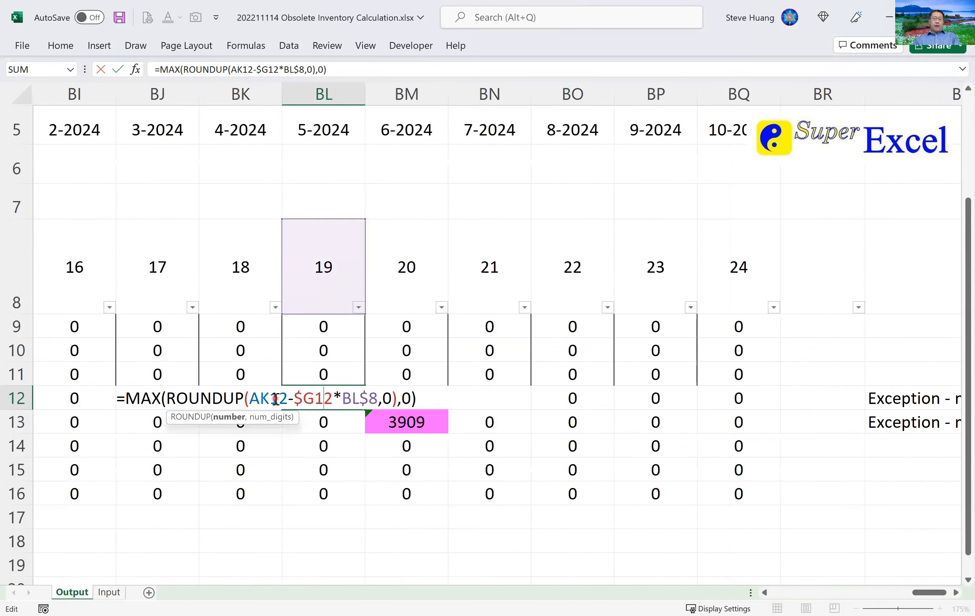
{"action": "left_click_drag", "start_coordinate": [287, 399], "coordinate": [249, 399]}
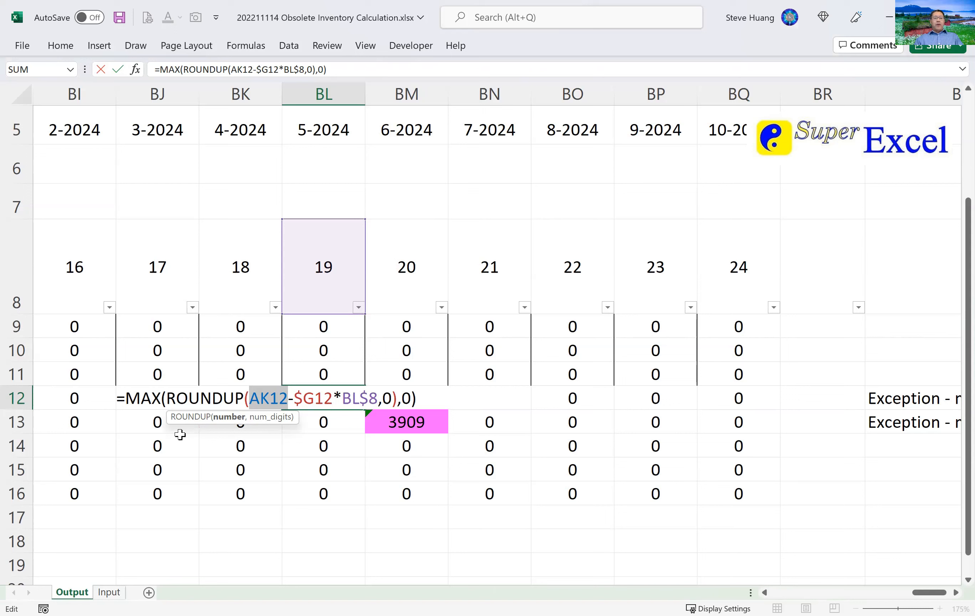
{"action": "left_click_drag", "start_coordinate": [304, 400], "coordinate": [368, 400]}
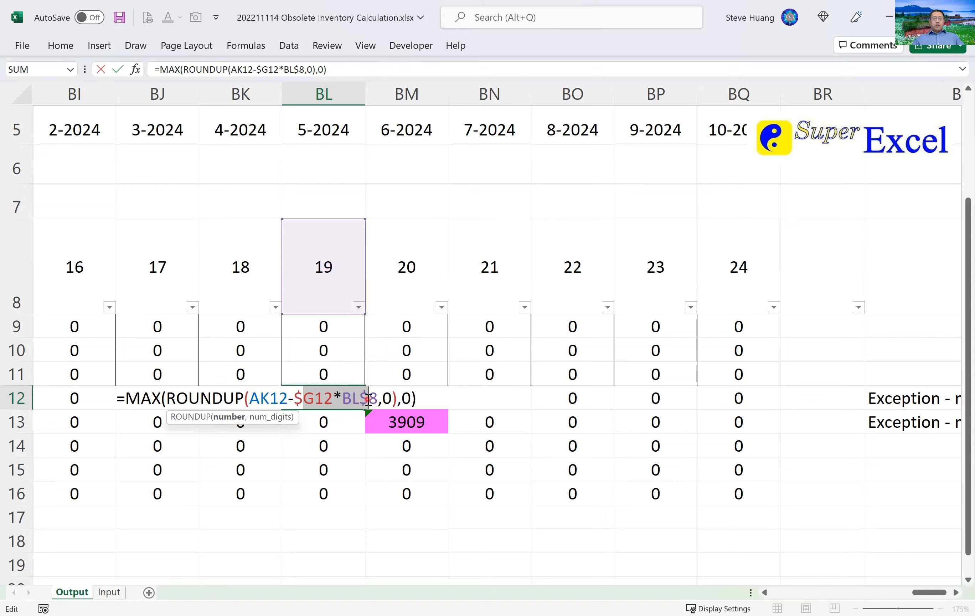
- Replace AK12 in the BL12 formula with SUM(S12:AK12), giving =MAX(ROUNDUP(SUM(S12:AK12)-$G12*BL$8,0),0)
{"action": "left_click_drag", "start_coordinate": [250, 400], "coordinate": [286, 396]}
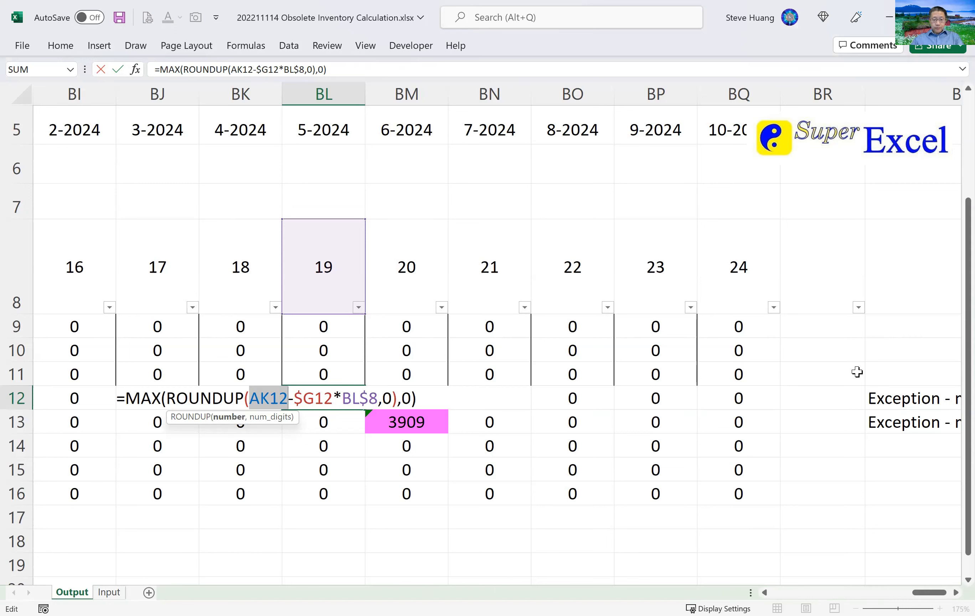
{"action": "type", "text": "SUM("}
{"action": "key", "text": "F2"}
{"action": "key", "text": "Left"}
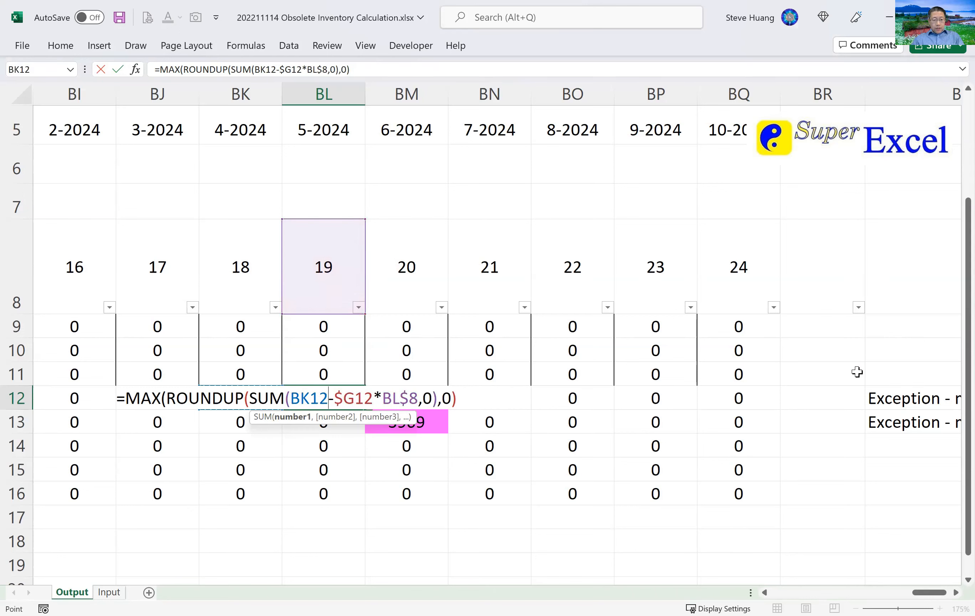
{"action": "key", "text": "ctrl+Left"}
{"action": "key", "text": "ctrl+Left"}
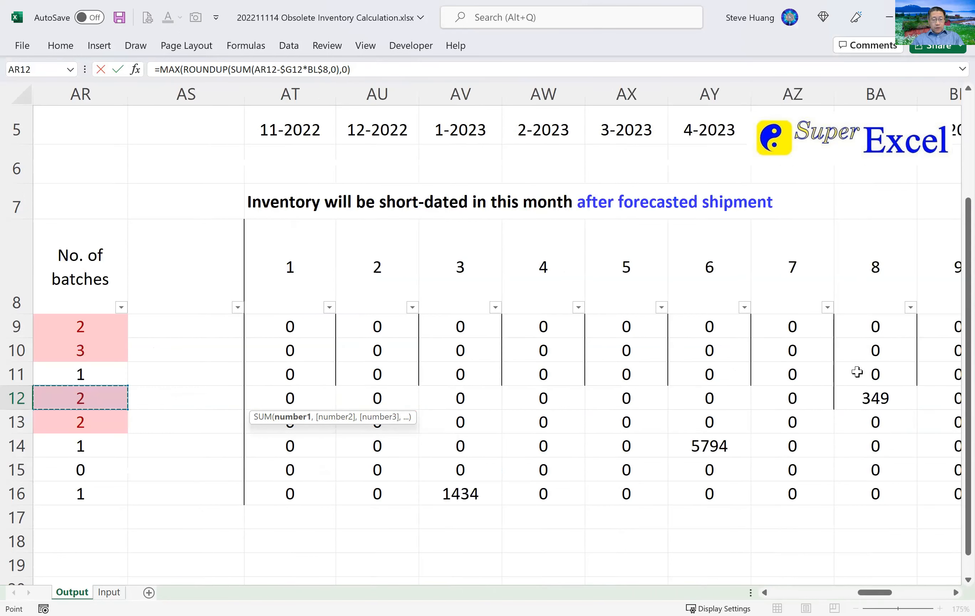
{"action": "key", "text": "ctrl+Left"}
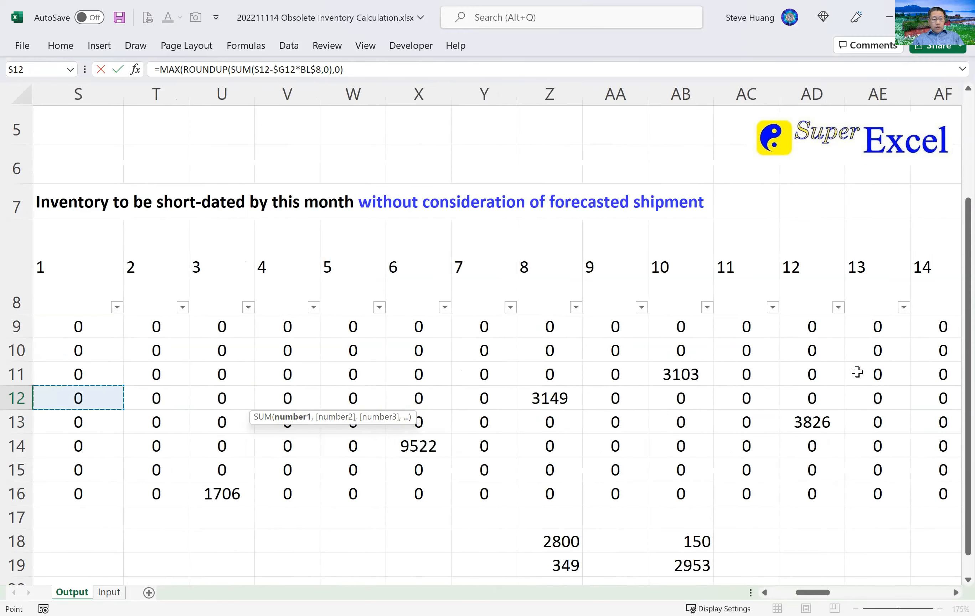
{"action": "key", "text": "Left"}
{"action": "key", "text": "Left"}
{"action": "key", "text": "Right"}
{"action": "key", "text": "Right"}
{"action": "key", "text": "shift+Right"}
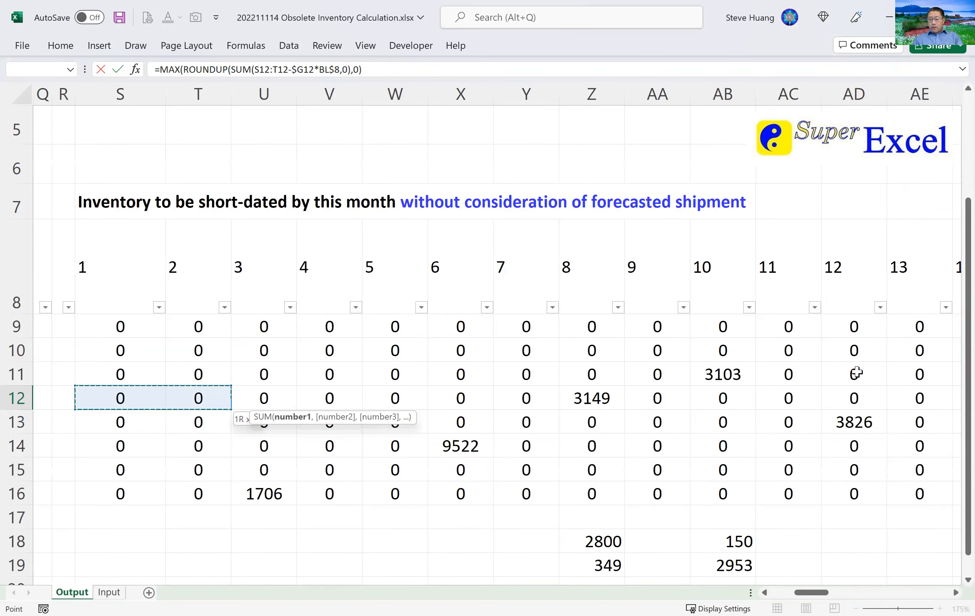
{"action": "key", "text": "ctrl+shift+Right"}
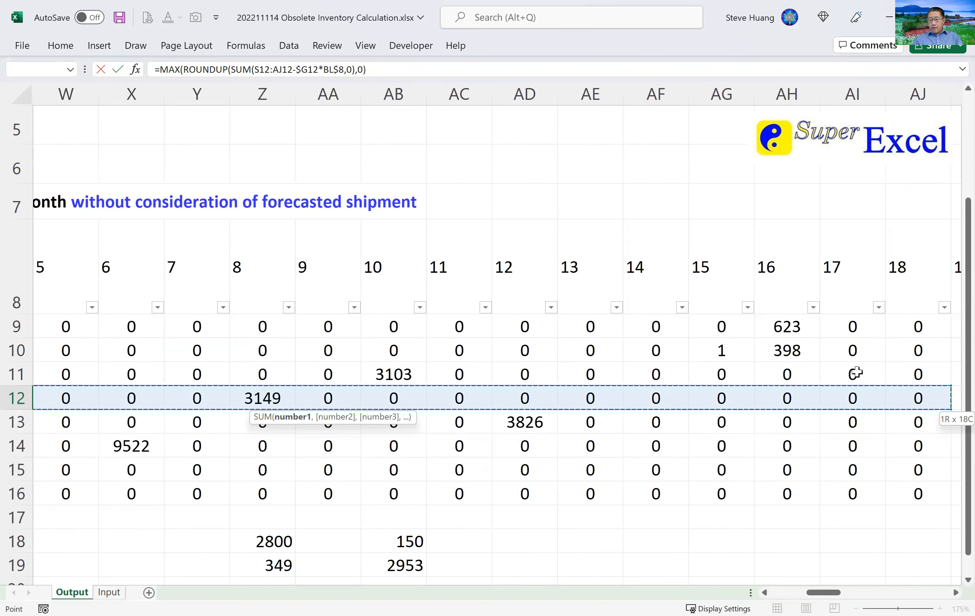
{"action": "key", "text": "shift+Right"}
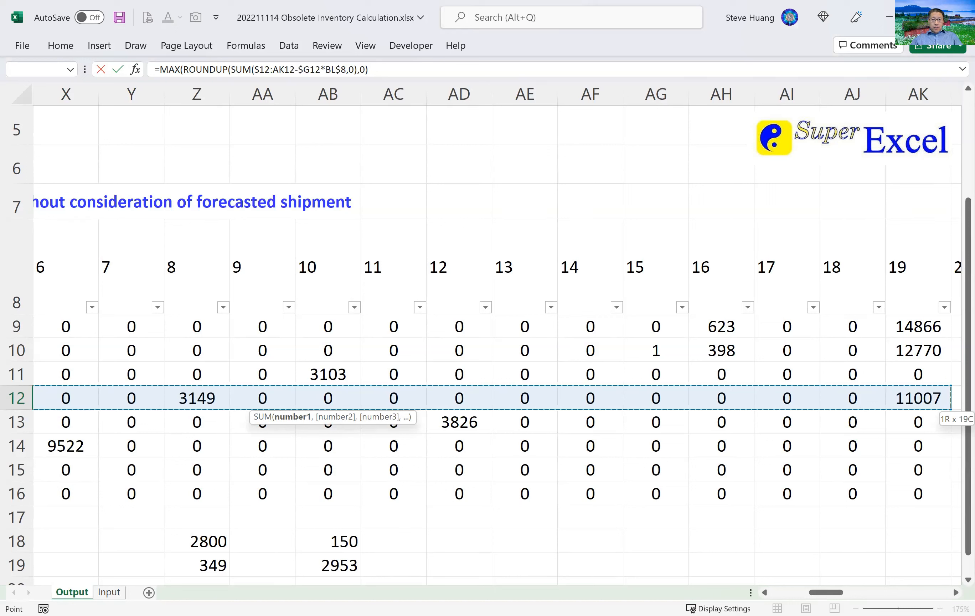
{"action": "type", "text": ")"}
{"action": "left_click", "coordinate": [289, 75]}
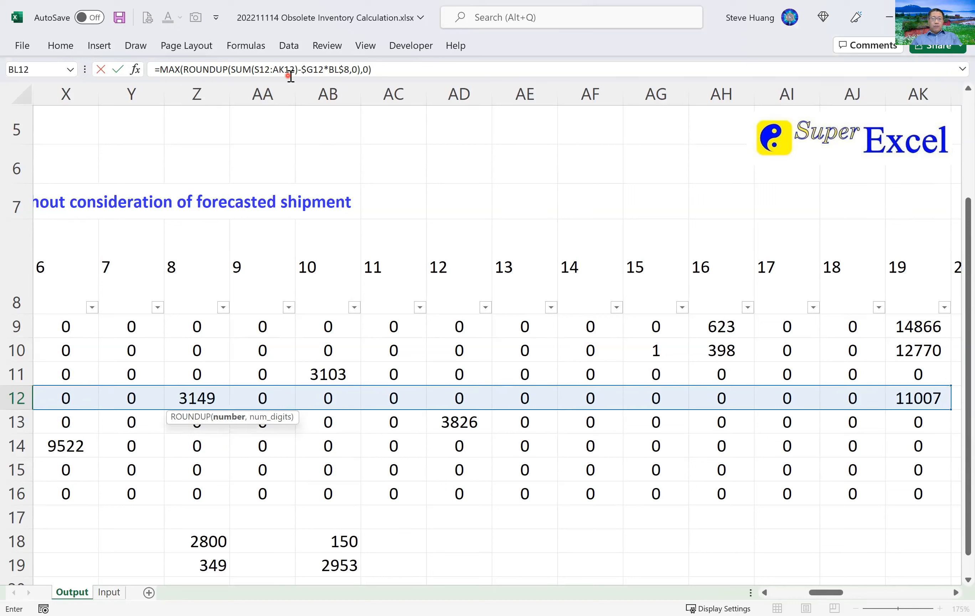
{"action": "left_click", "coordinate": [271, 73]}
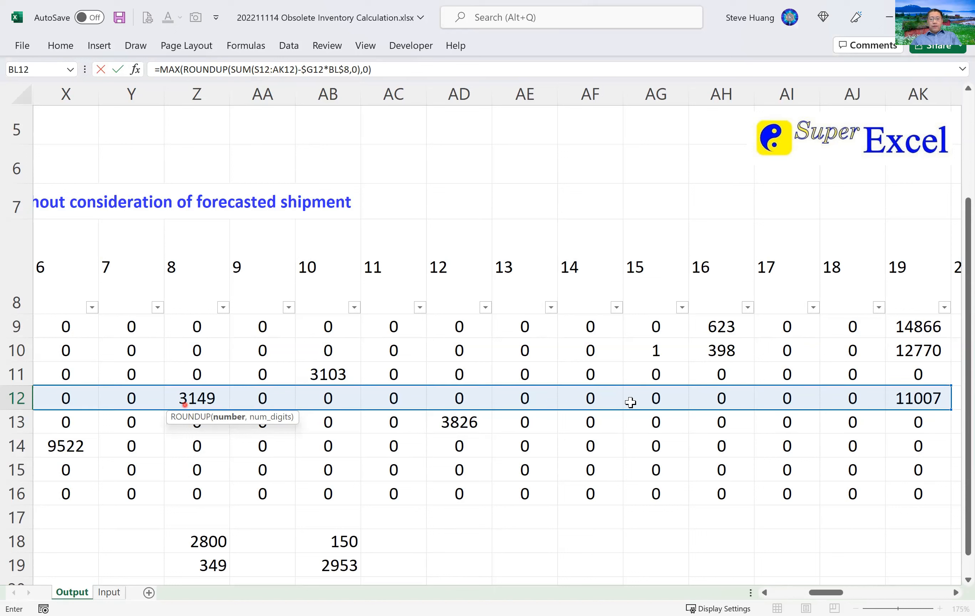
{"action": "left_click", "coordinate": [850, 408]}
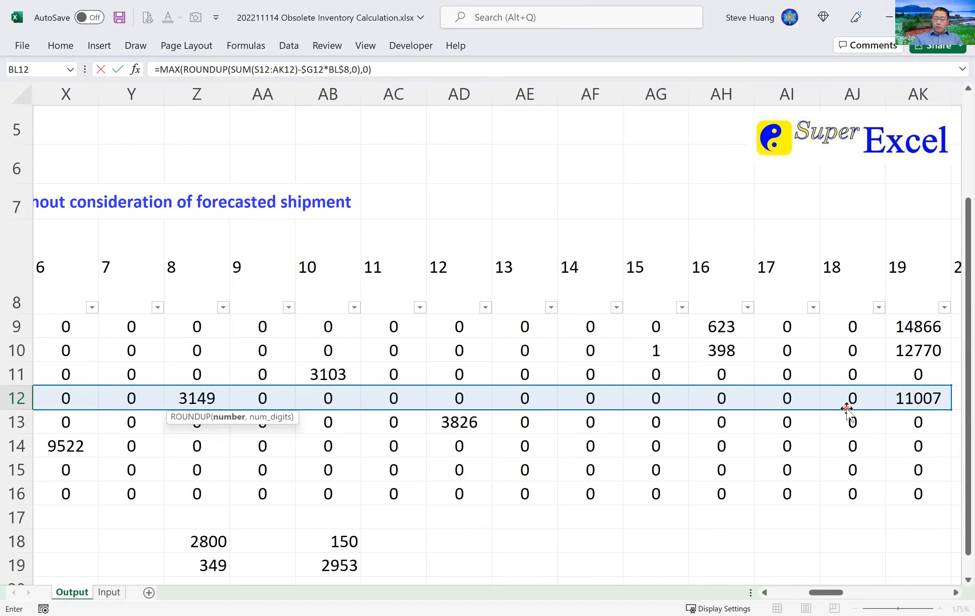
{"action": "key", "text": "Return"}
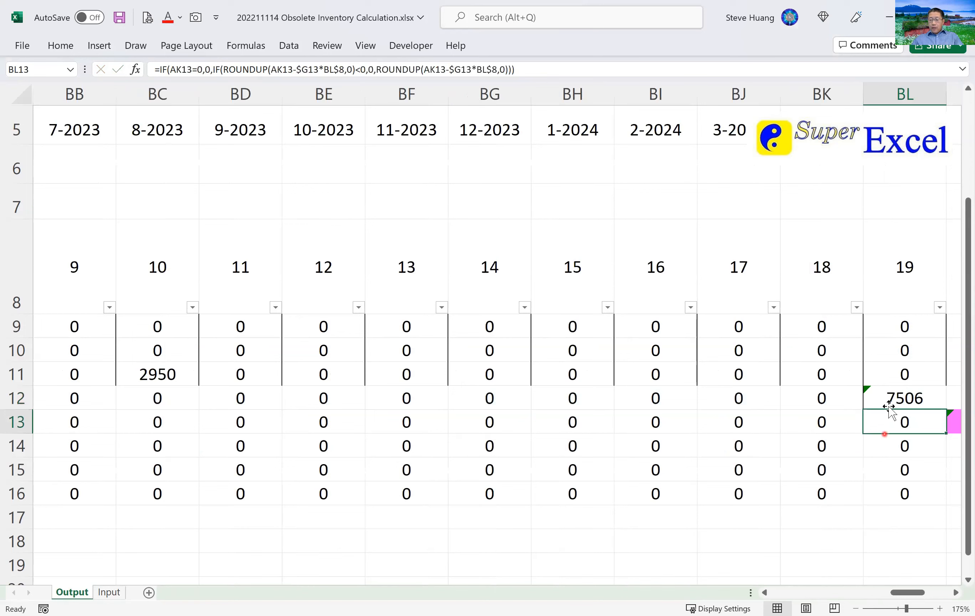
- Review the cumulative batch sum and the forecasted shipment term $G12*BL$8 in the BL12 formula
{"action": "key", "text": "Up"}
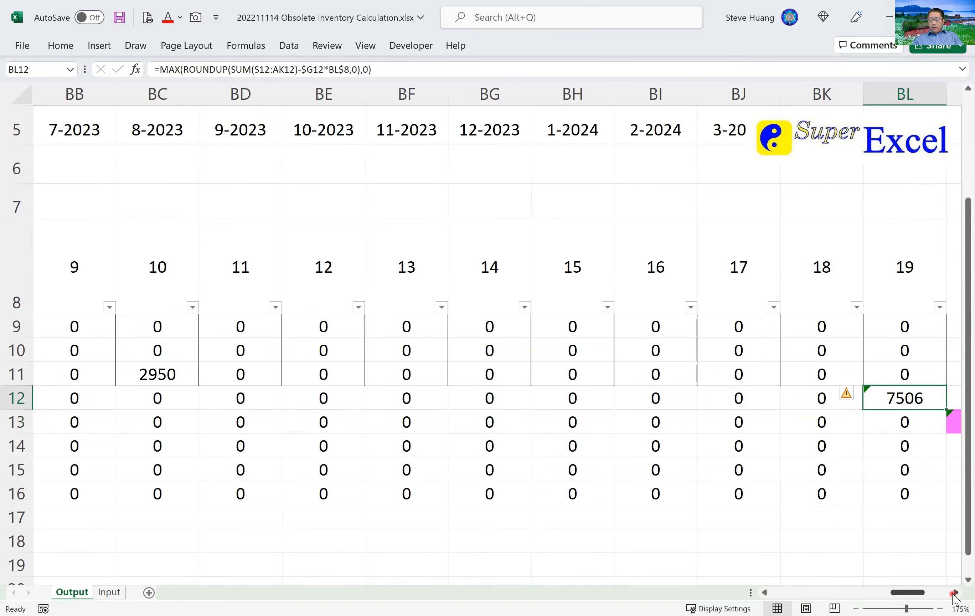
{"action": "left_click", "coordinate": [955, 592]}
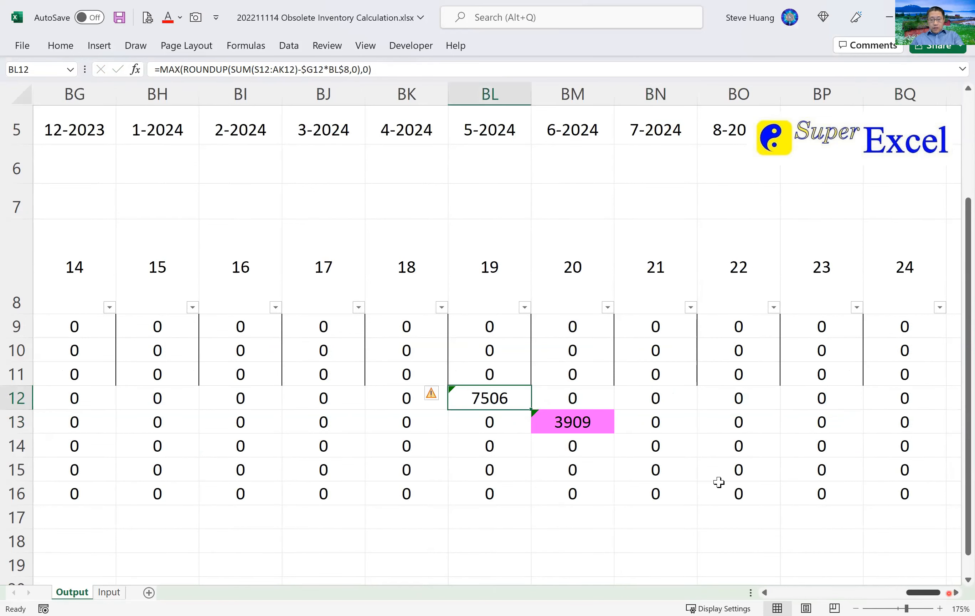
{"action": "key", "text": "F2"}
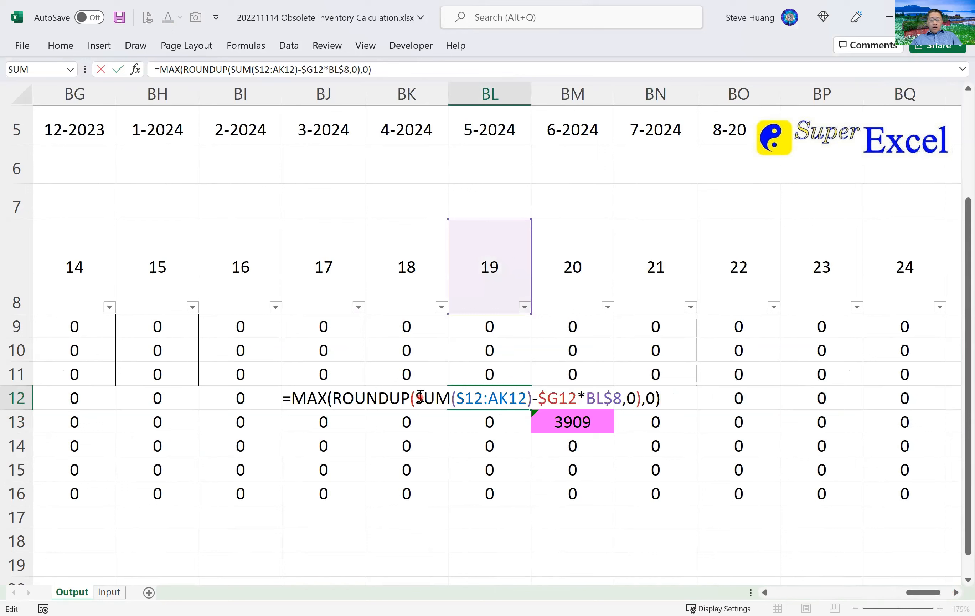
{"action": "left_click_drag", "start_coordinate": [419, 396], "coordinate": [528, 400]}
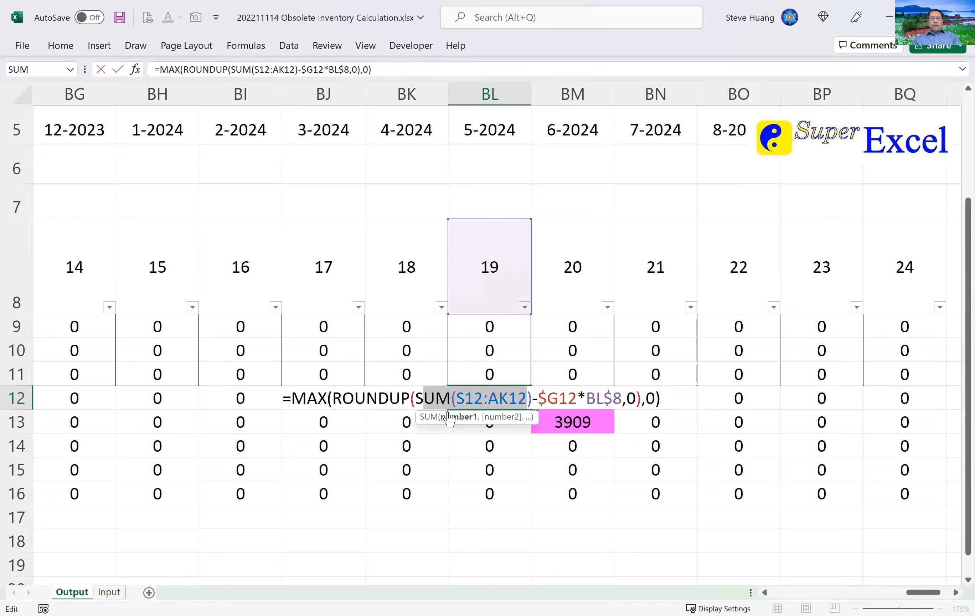
{"action": "left_click_drag", "start_coordinate": [540, 399], "coordinate": [620, 401]}
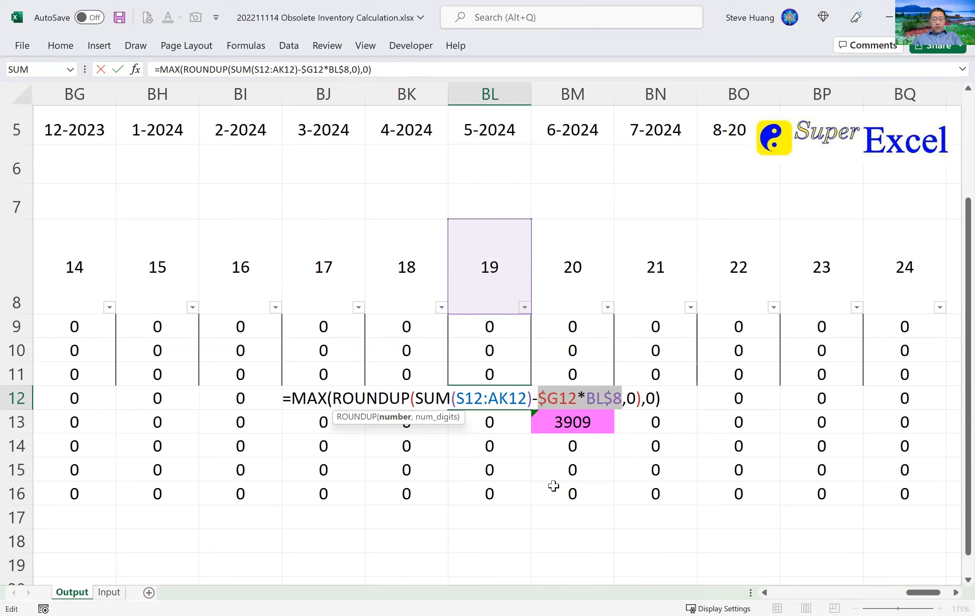
{"action": "key", "text": "ctrl+Return"}
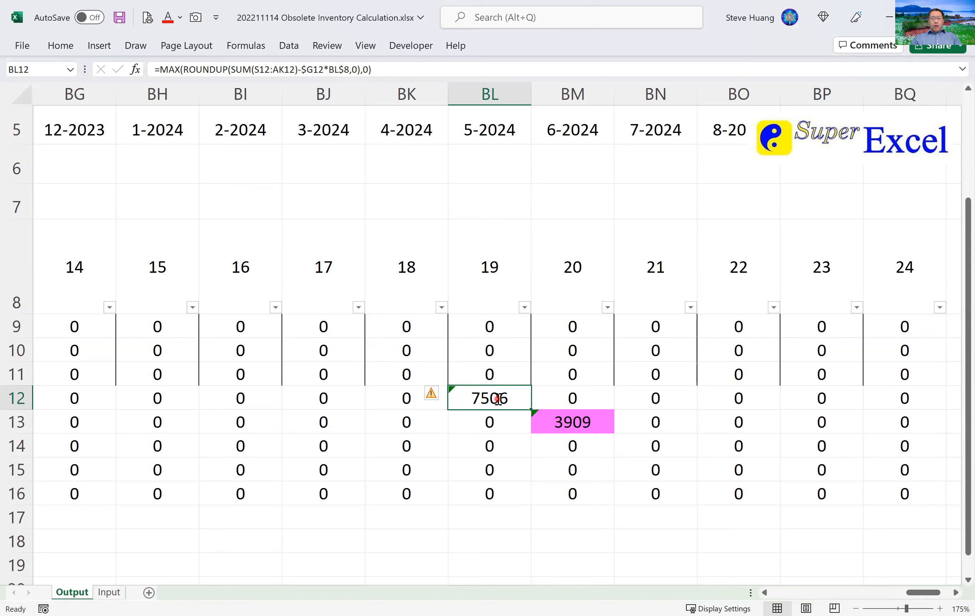
- Review the S12:AK12 range in the BL12 formula and check item 4's month 8 batch in Z12
{"action": "double_click", "coordinate": [496, 398]}
{"action": "left_click_drag", "start_coordinate": [453, 398], "coordinate": [518, 395]}
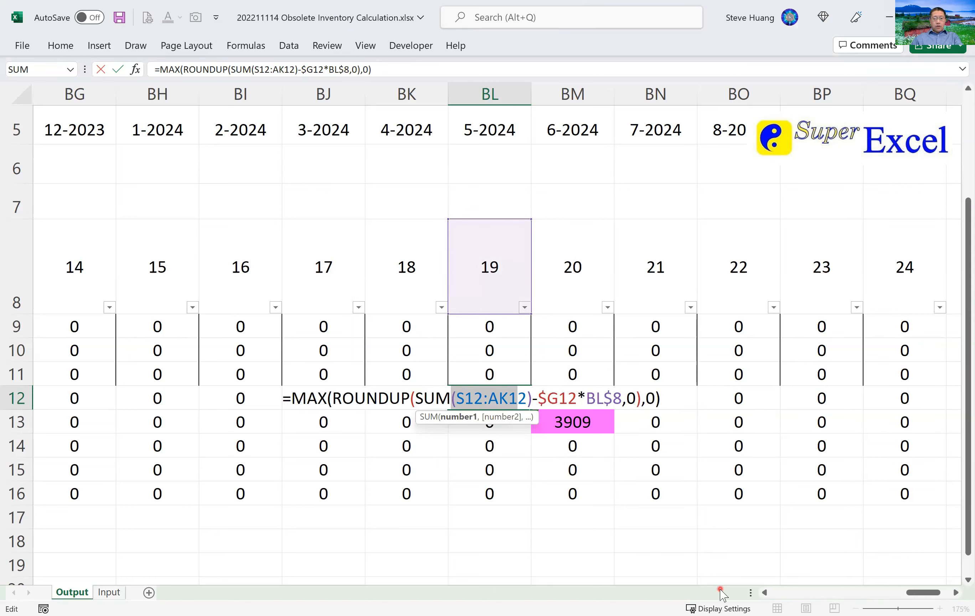
{"action": "key", "text": "Escape"}
{"action": "left_click", "coordinate": [790, 593]}
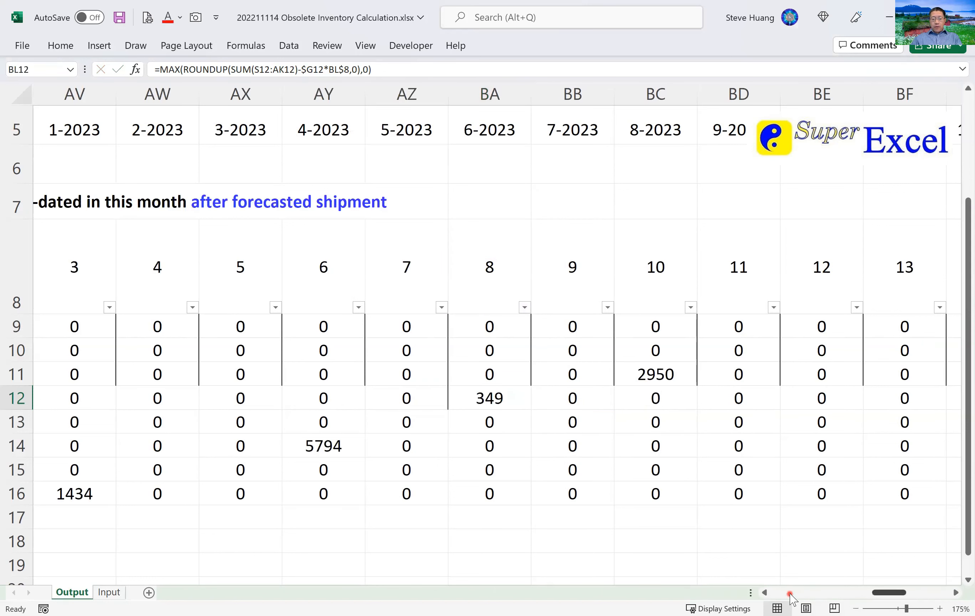
{"action": "left_click", "coordinate": [790, 593]}
{"action": "left_click", "coordinate": [790, 594]}
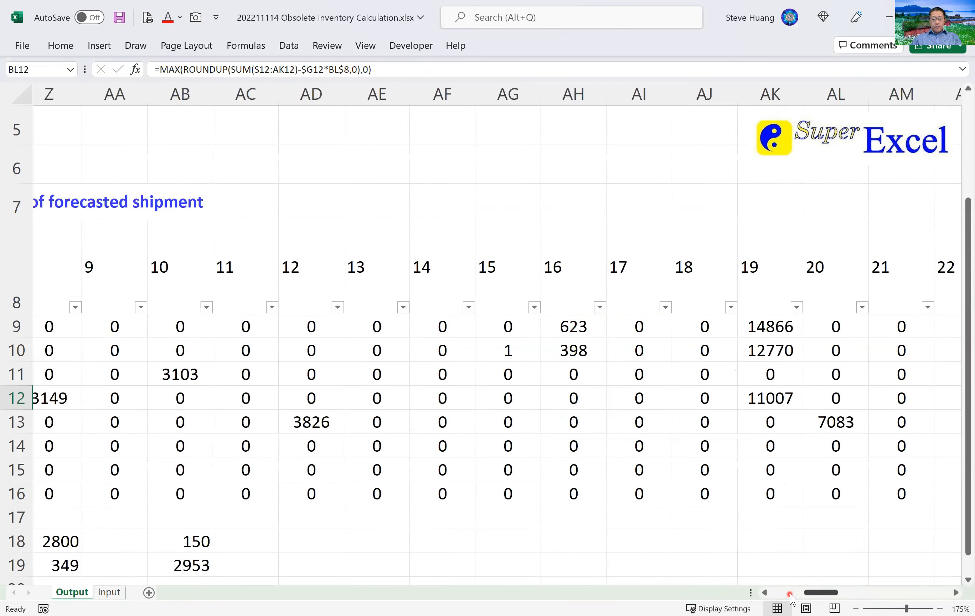
{"action": "left_click", "coordinate": [313, 398]}
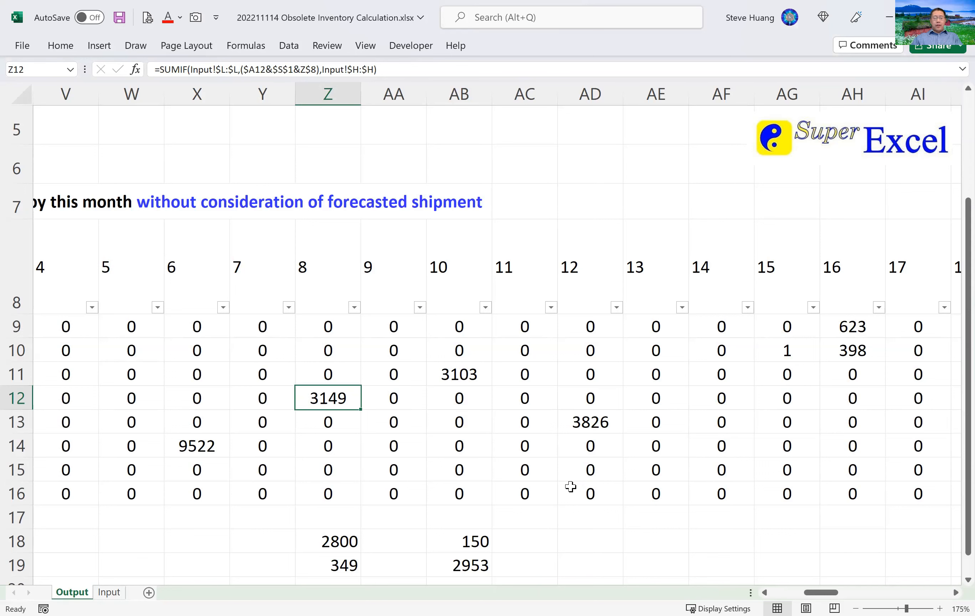
- Clear the scratch calculations in Z18:AB19 below the inventory table
{"action": "scroll", "coordinate": [453, 479], "scroll_direction": "down", "scroll_amount": 1}
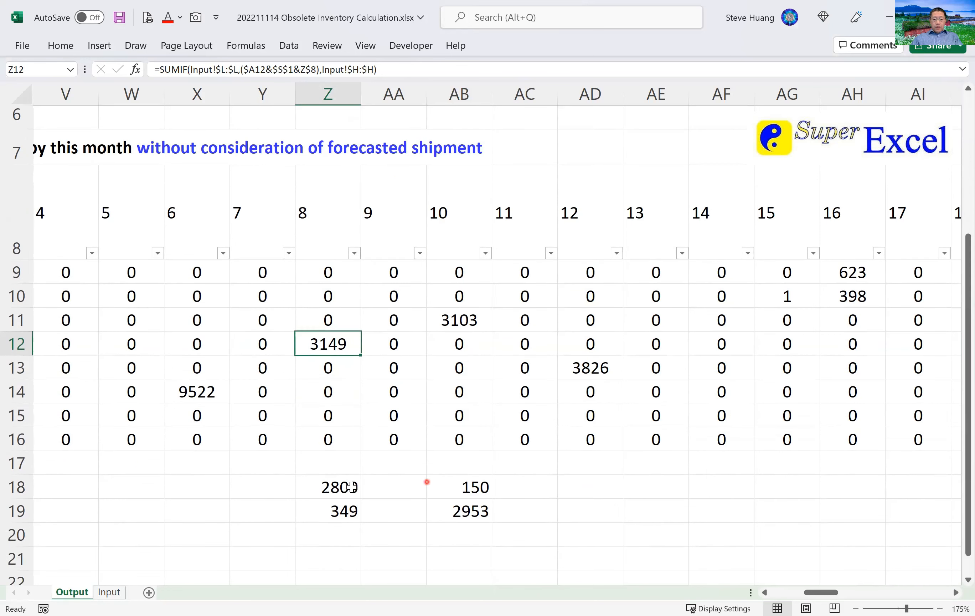
{"action": "left_click", "coordinate": [333, 487]}
{"action": "left_click", "coordinate": [456, 511], "text": "shift"}
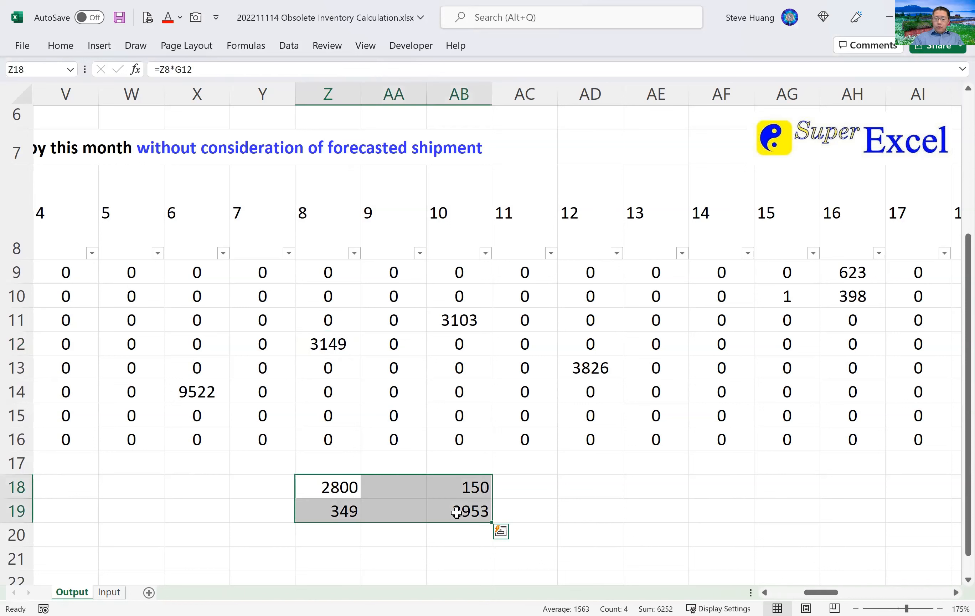
{"action": "key", "text": "Delete"}
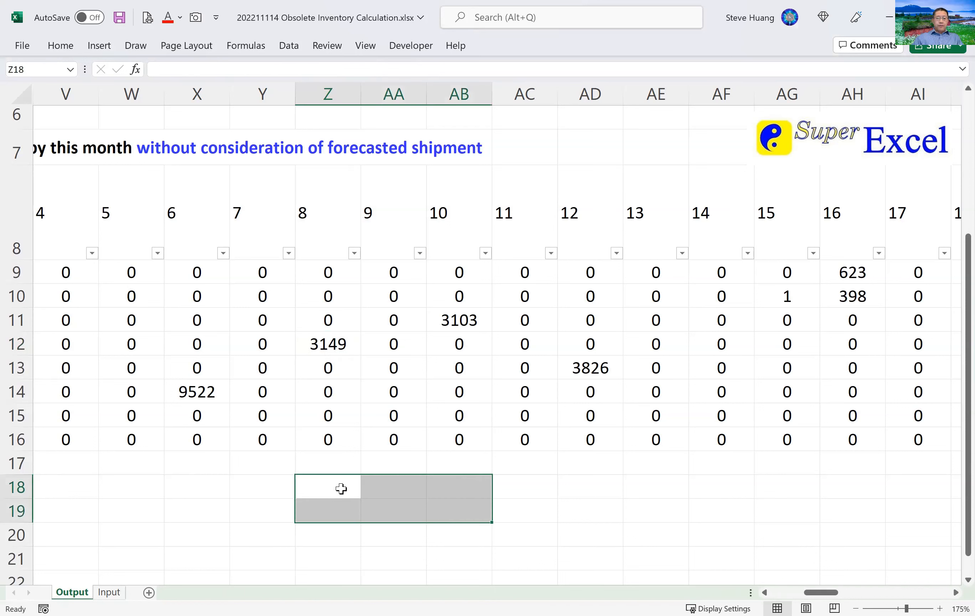
- Enter =Z8*G12 in Z18 to calculate item 4's forecasted shipment through month 8
{"action": "left_click", "coordinate": [342, 488]}
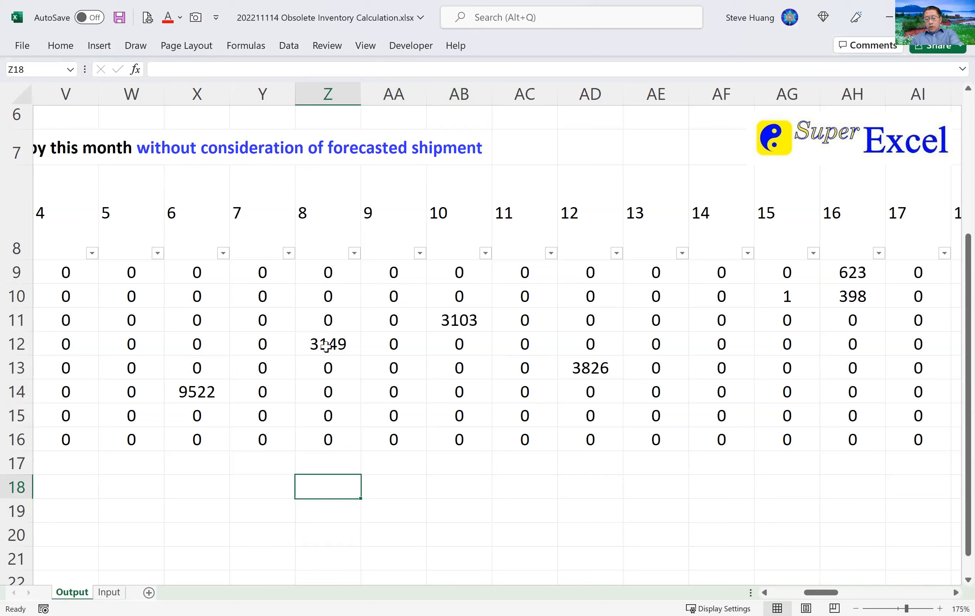
{"action": "type", "text": "="}
{"action": "left_click", "coordinate": [320, 228]}
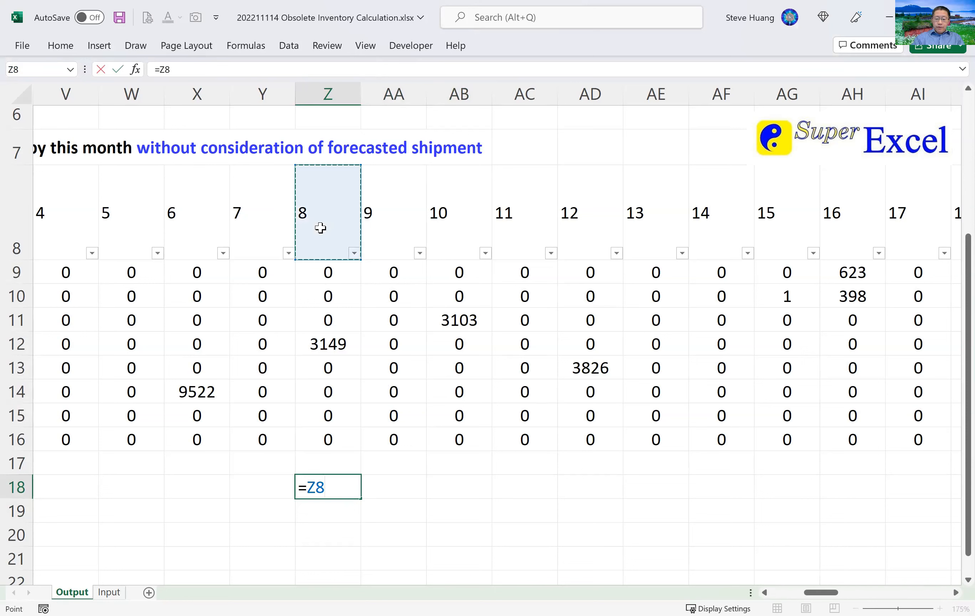
{"action": "type", "text": "*"}
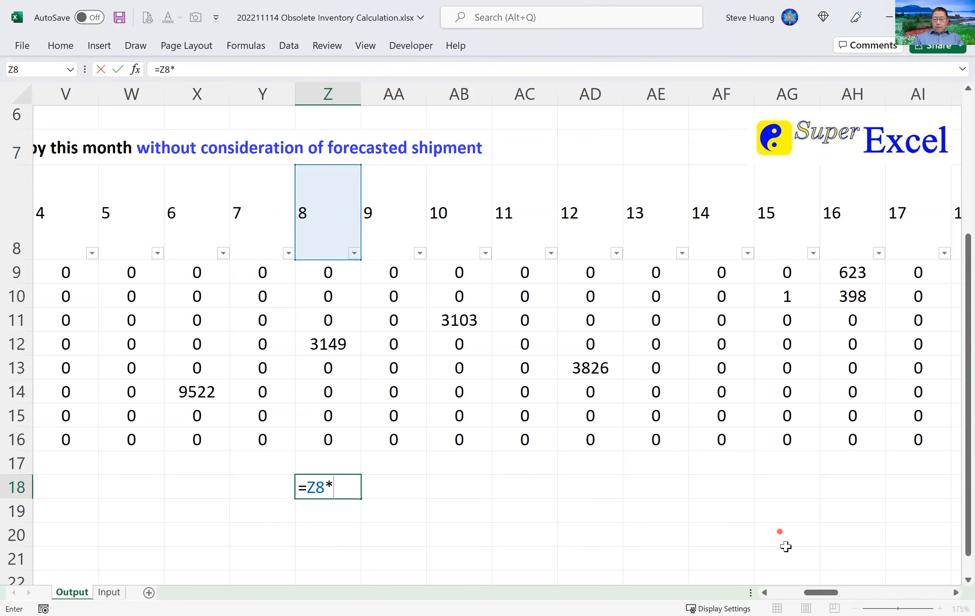
{"action": "left_click", "coordinate": [787, 593]}
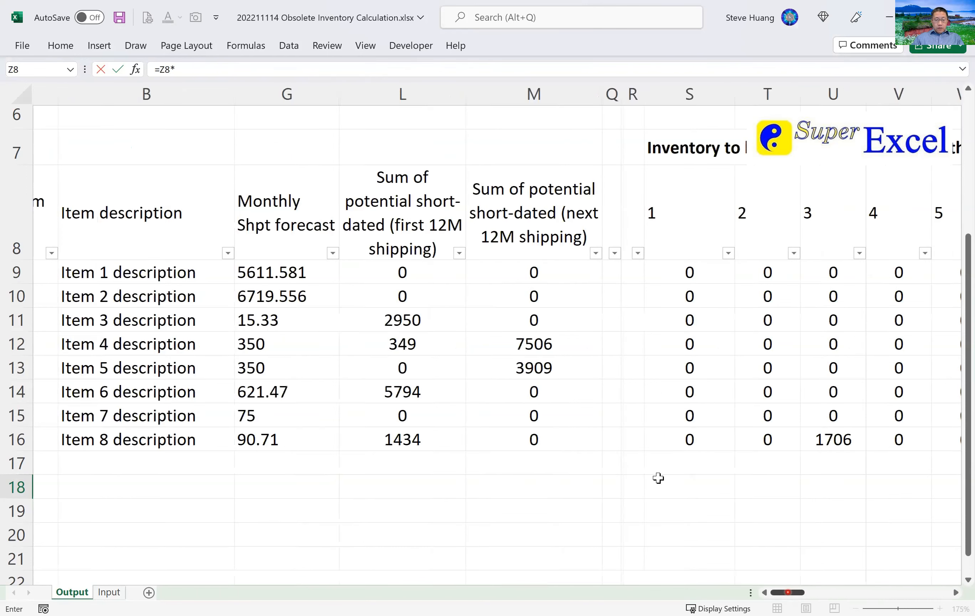
{"action": "left_click", "coordinate": [359, 340]}
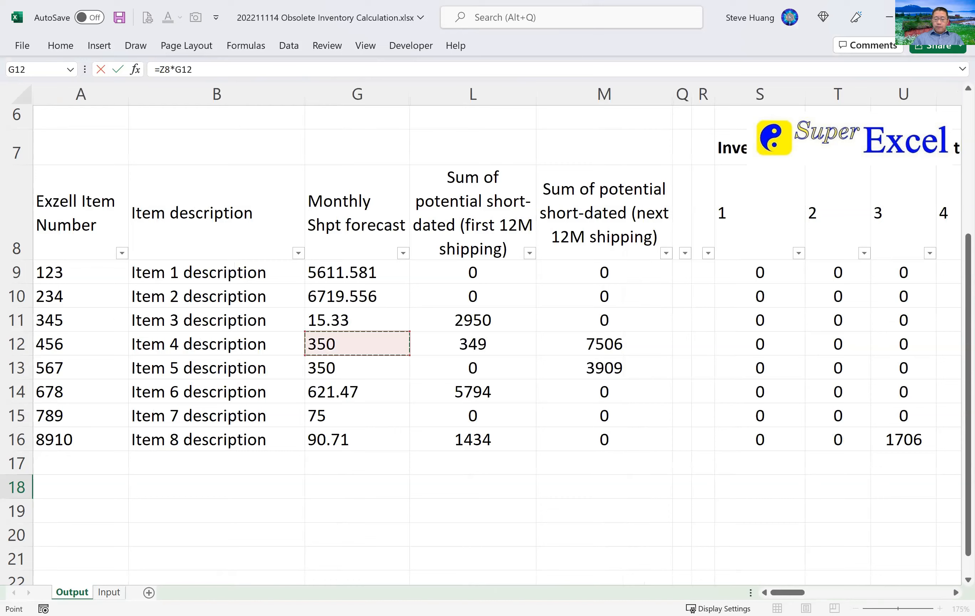
{"action": "key", "text": "Return"}
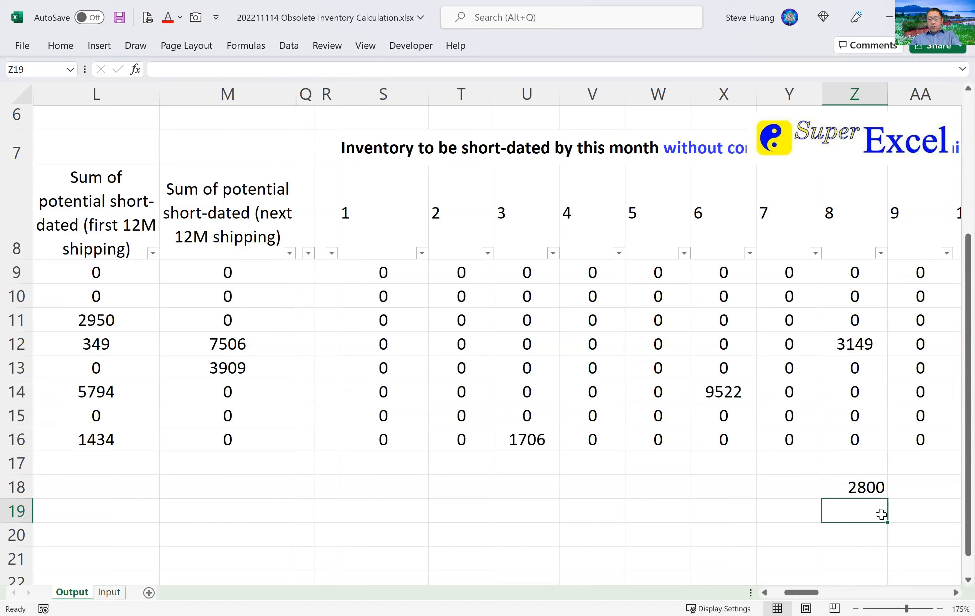
- Enter =Z12-Z18 in Z19 to calculate item 4's month 8 batch left over after the forecasted shipment
{"action": "type", "text": "="}
{"action": "left_click", "coordinate": [854, 345]}
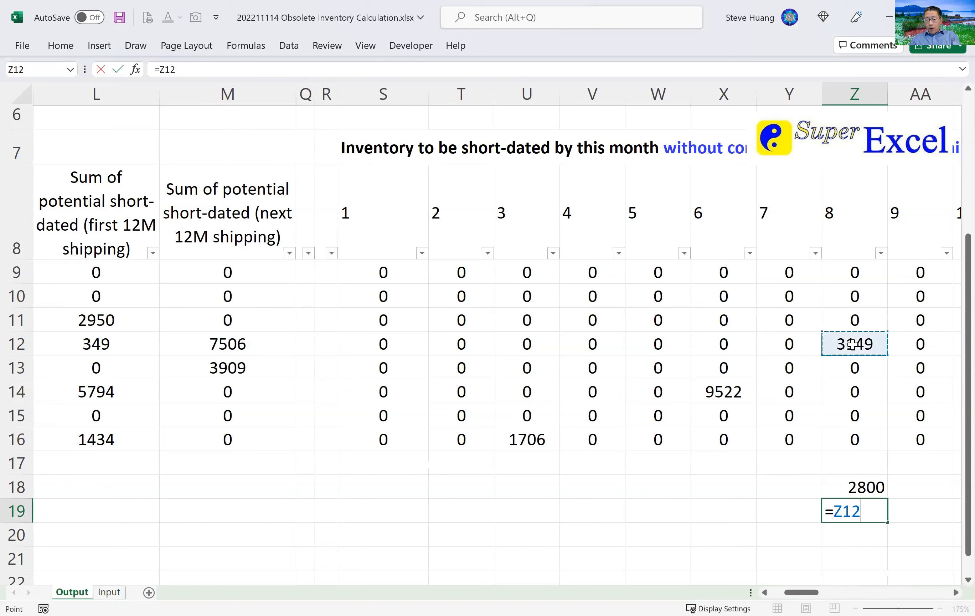
{"action": "type", "text": "-"}
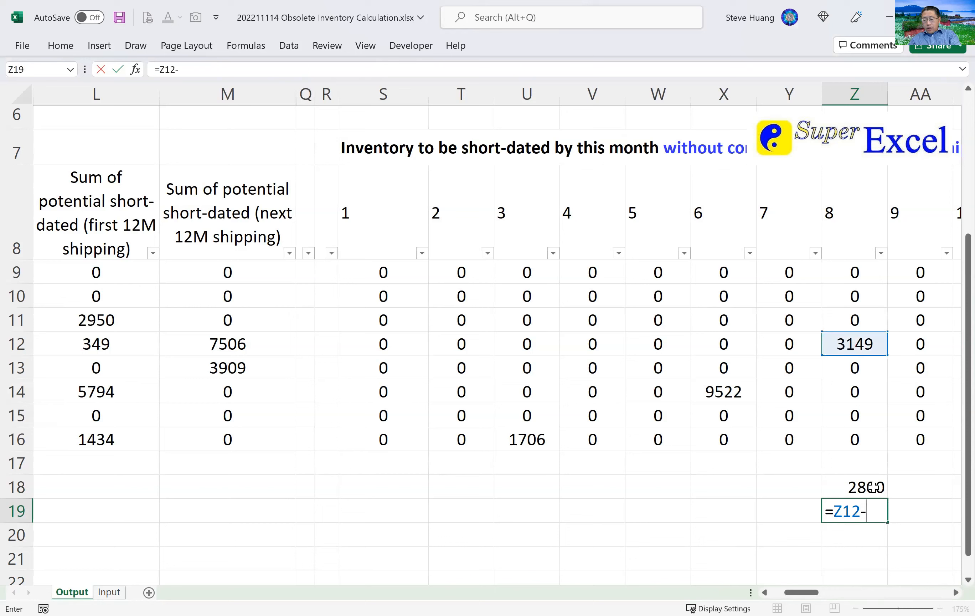
{"action": "left_click", "coordinate": [872, 486]}
{"action": "key", "text": "Return"}
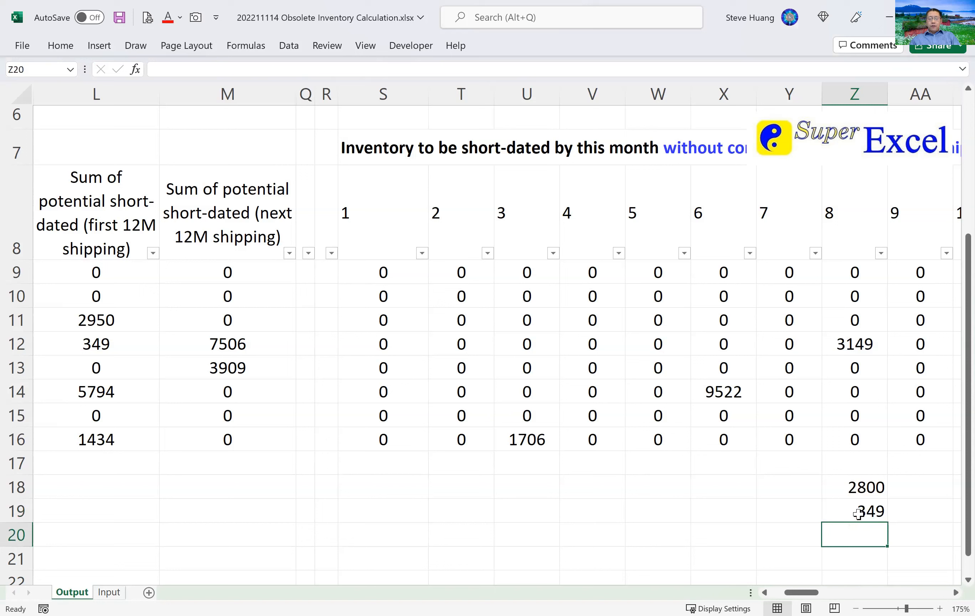
{"action": "left_click", "coordinate": [858, 514]}
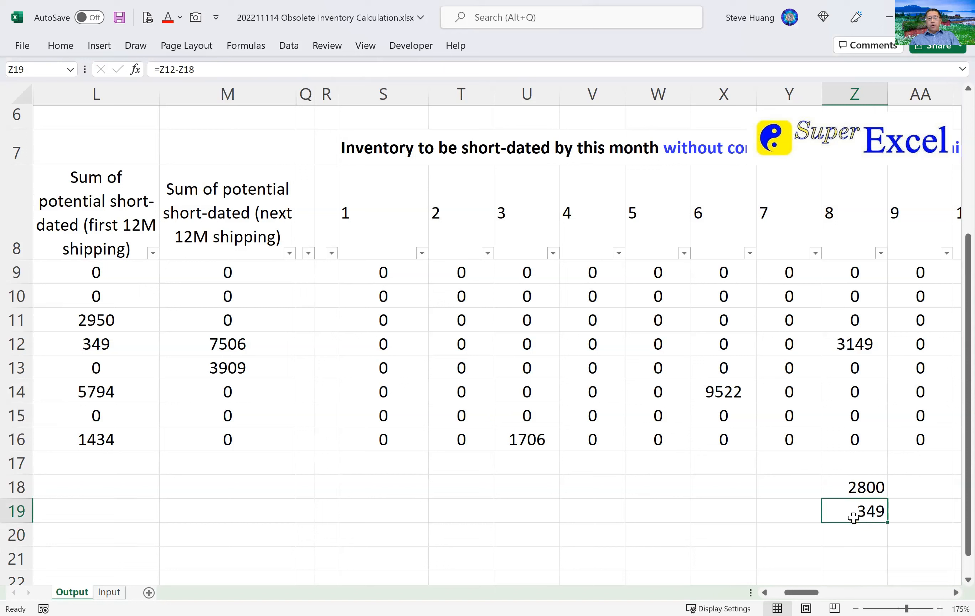
- Examine the cumulative batch sum SUM(S12:AK12) and the shipment term $G12*BL$8 in item 4's month 19 formula, BL12
{"action": "left_click", "coordinate": [915, 593]}
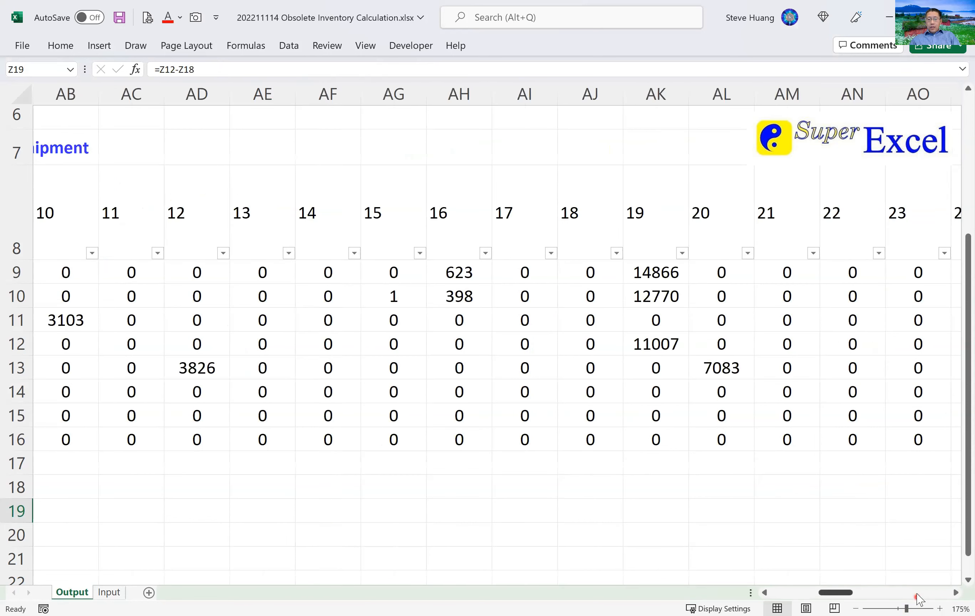
{"action": "left_click", "coordinate": [917, 594]}
{"action": "left_click", "coordinate": [921, 593]}
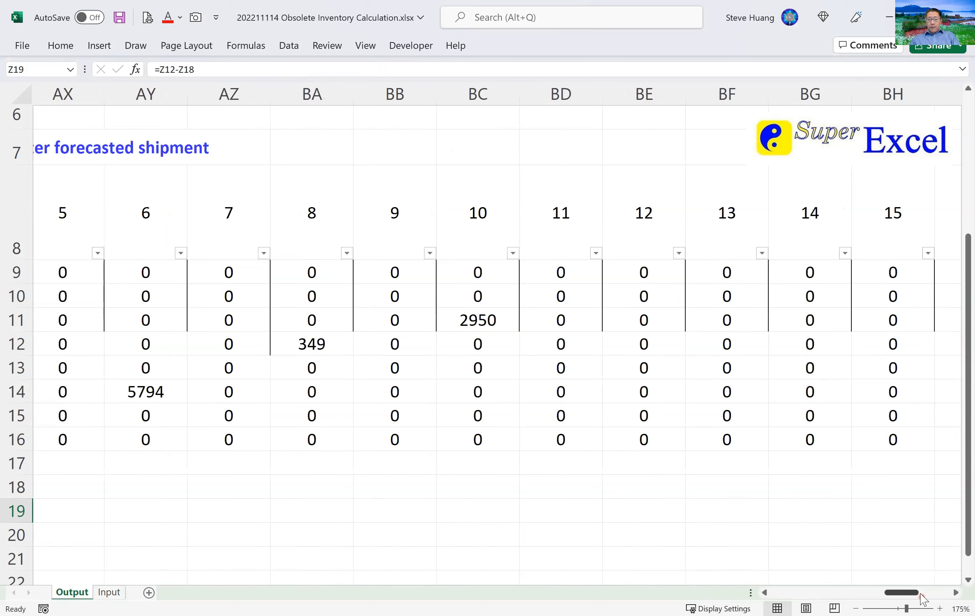
{"action": "left_click", "coordinate": [933, 592]}
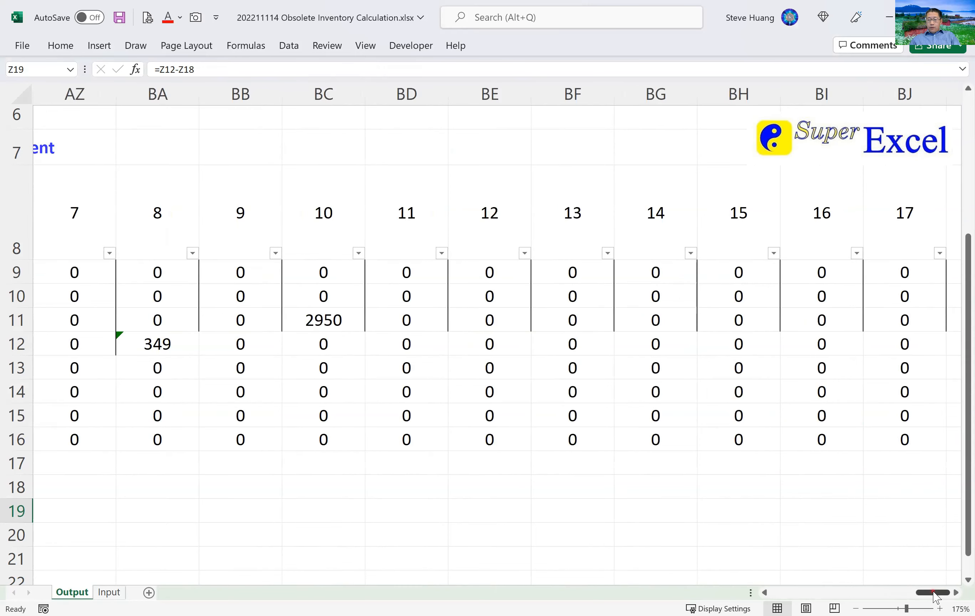
{"action": "left_click", "coordinate": [170, 343]}
{"action": "double_click", "coordinate": [170, 343]}
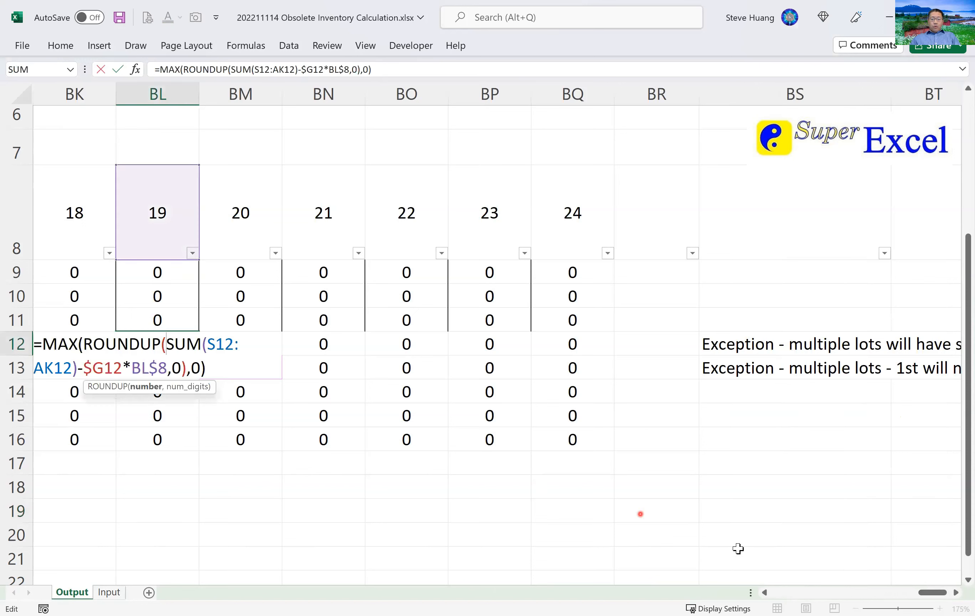
{"action": "left_click", "coordinate": [765, 591]}
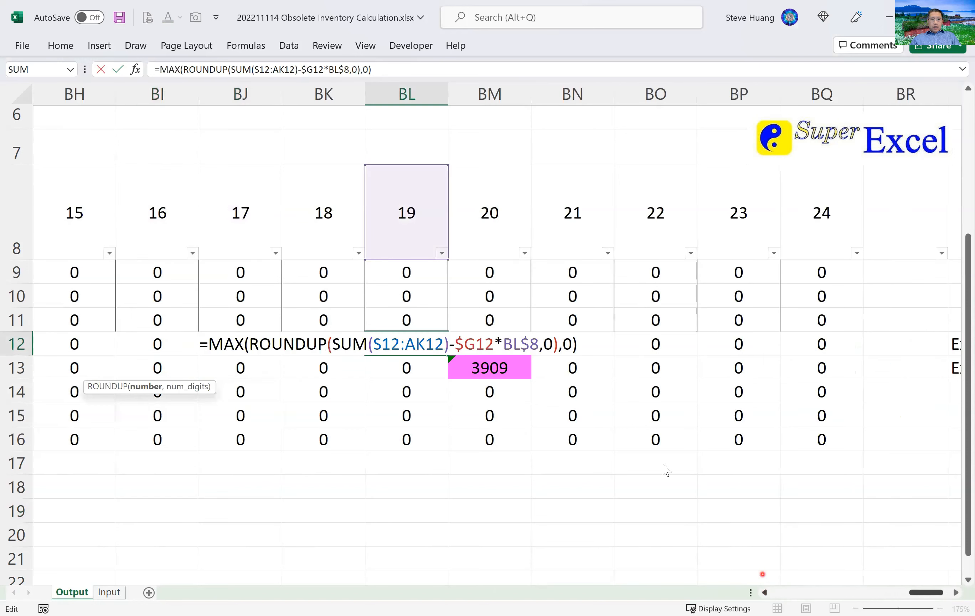
{"action": "left_click", "coordinate": [334, 344]}
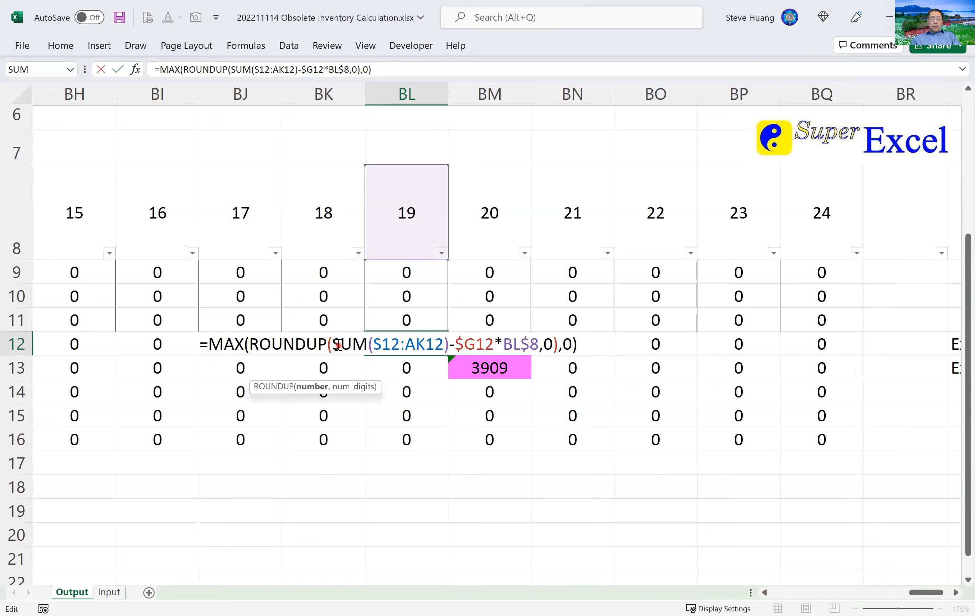
{"action": "left_click_drag", "start_coordinate": [333, 344], "coordinate": [538, 346]}
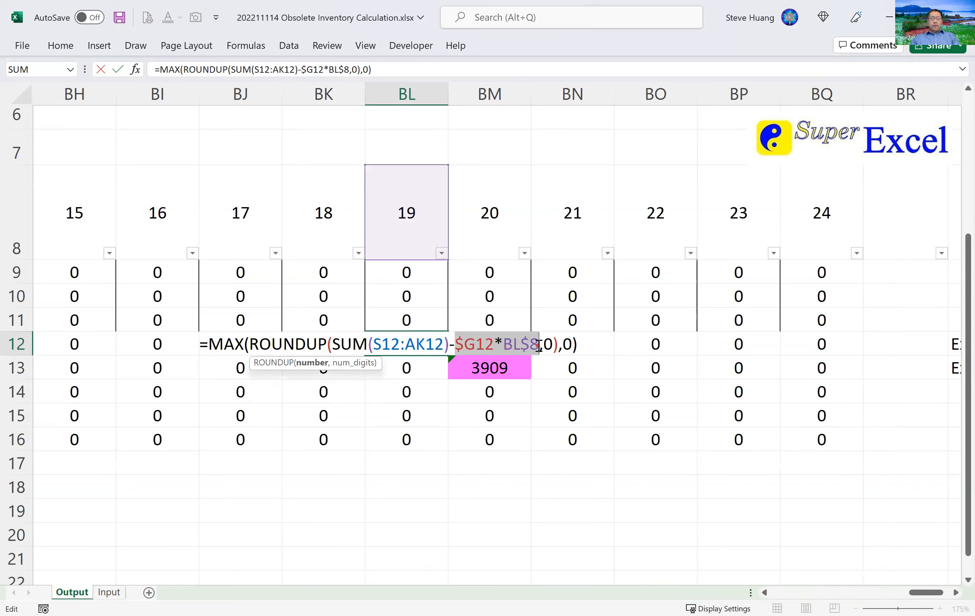
{"action": "left_click", "coordinate": [349, 345]}
{"action": "left_click_drag", "start_coordinate": [340, 345], "coordinate": [447, 347]}
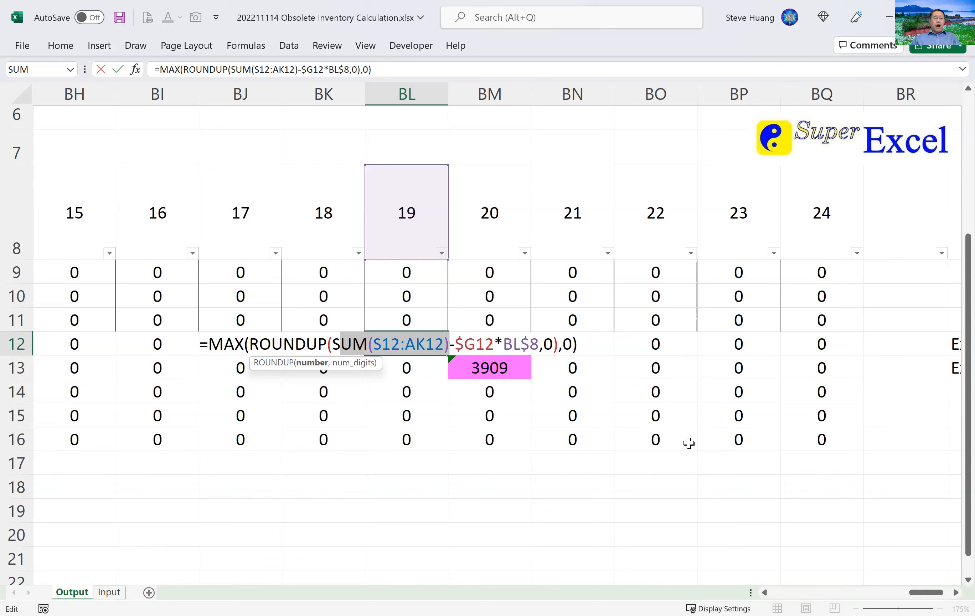
- Subtract the earlier months' short-dated quantities, SUM(AT12:BK12), after SUM(S12:AK12) in item 4's month 19 formula in BL12
{"action": "left_click", "coordinate": [874, 594]}
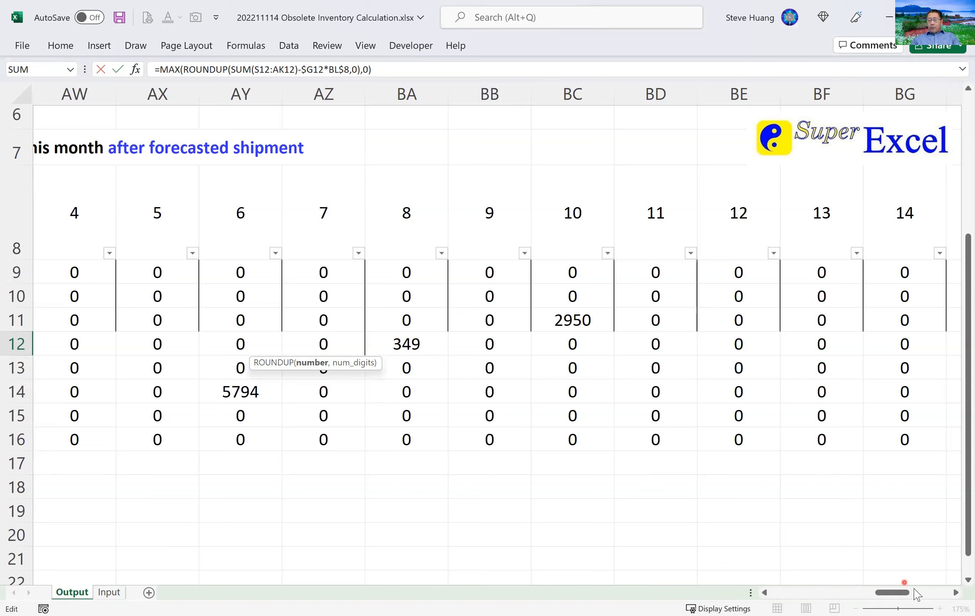
{"action": "left_click", "coordinate": [923, 590]}
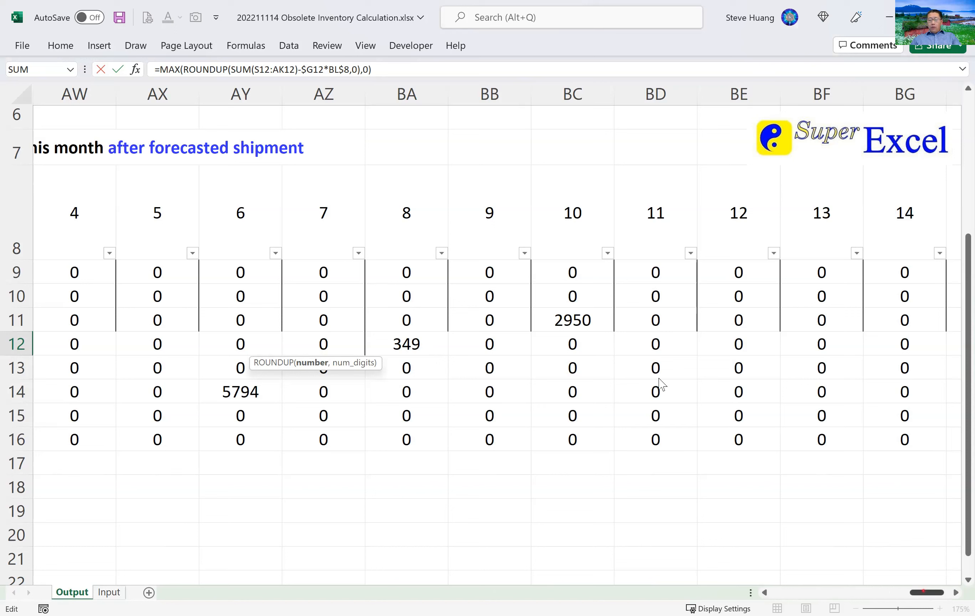
{"action": "left_click", "coordinate": [451, 349]}
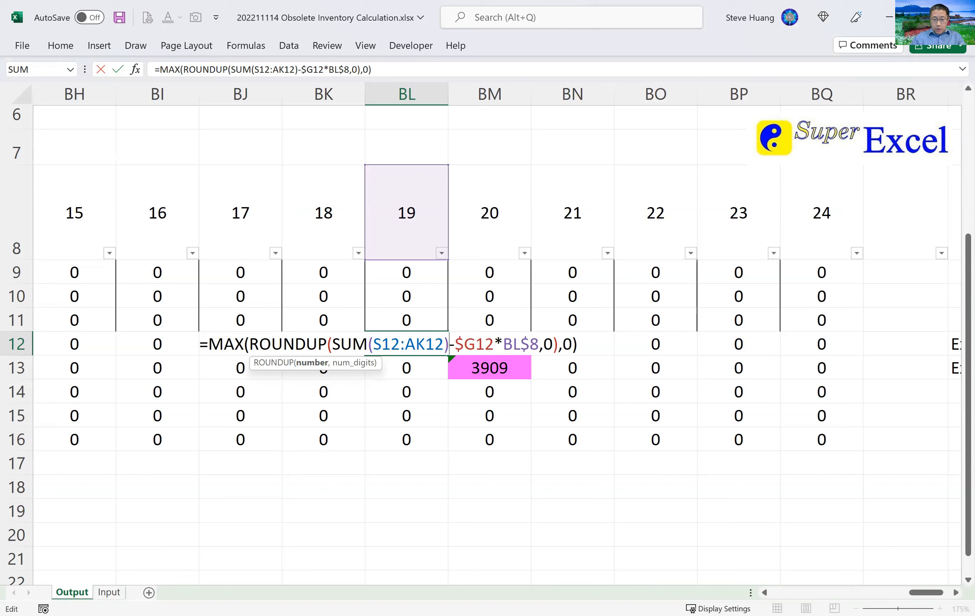
{"action": "type", "text": "-"}
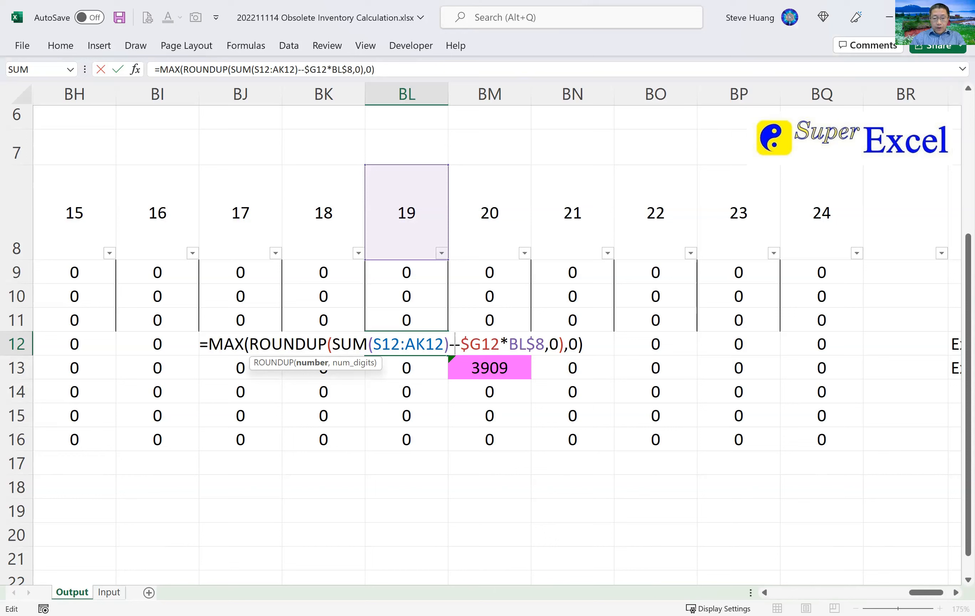
{"action": "type", "text": "SUM("}
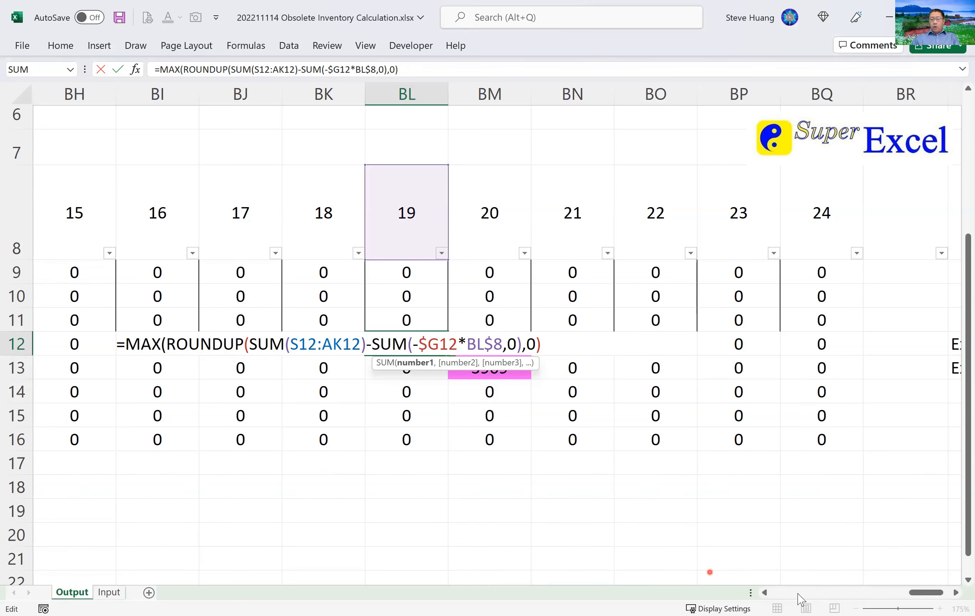
{"action": "left_click", "coordinate": [817, 593]}
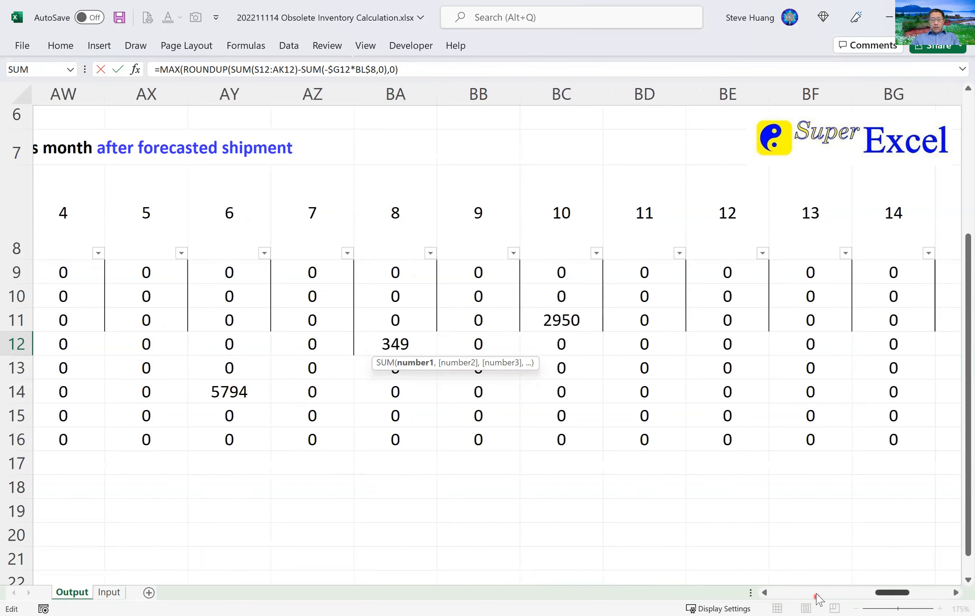
{"action": "left_click", "coordinate": [766, 593]}
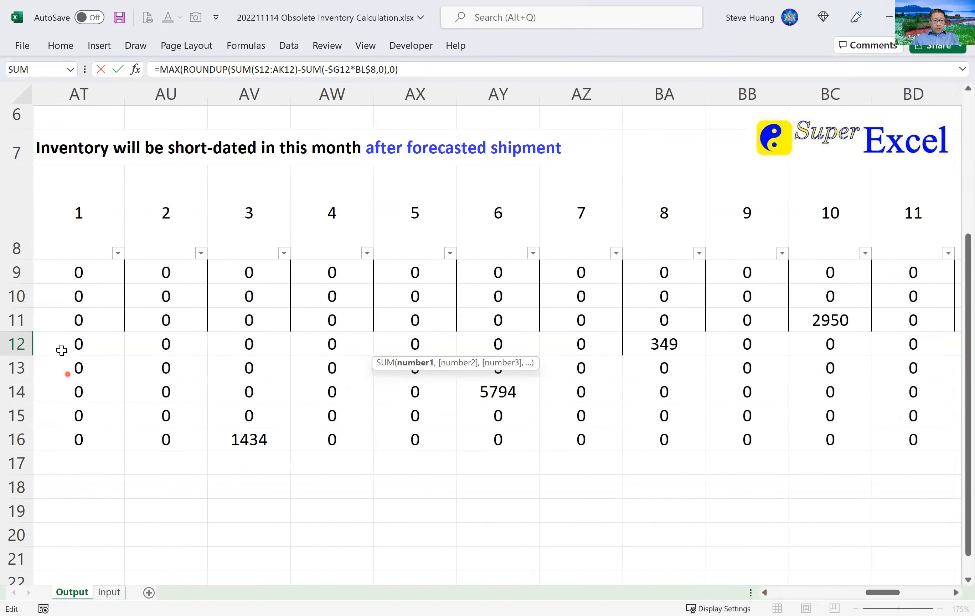
{"action": "left_click_drag", "start_coordinate": [65, 344], "coordinate": [180, 344]}
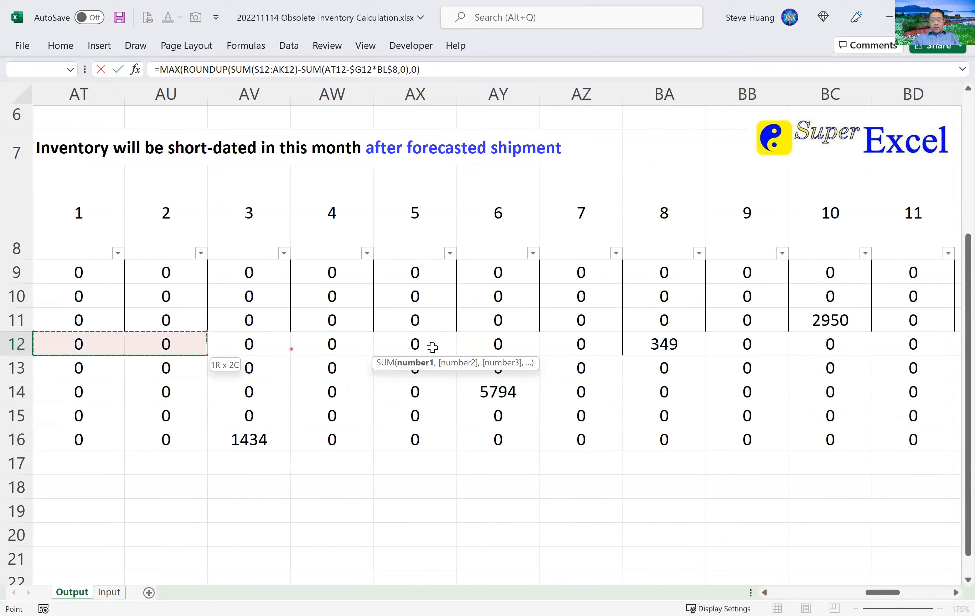
{"action": "left_click_drag", "start_coordinate": [948, 345], "coordinate": [775, 341]}
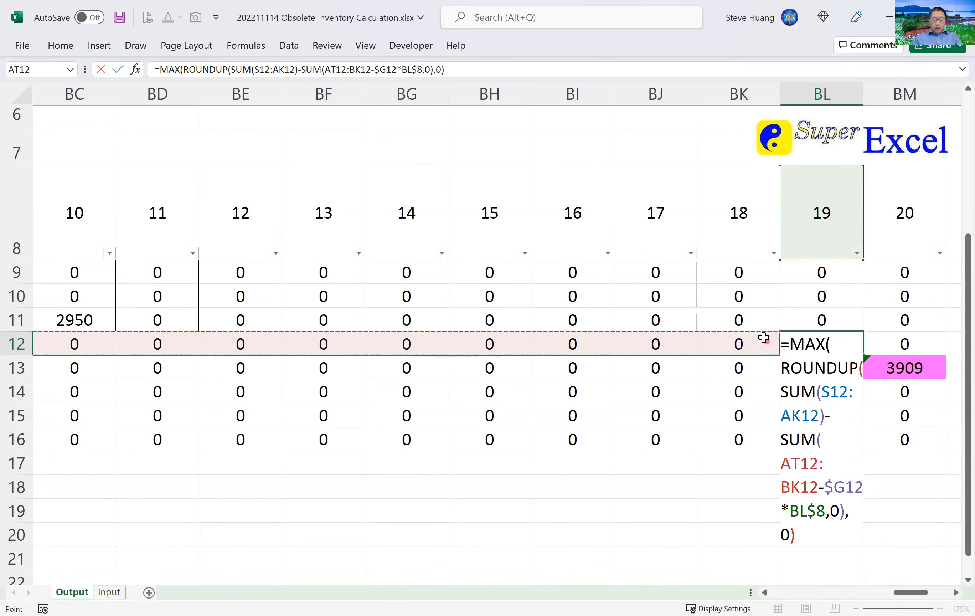
{"action": "type", "text": ")"}
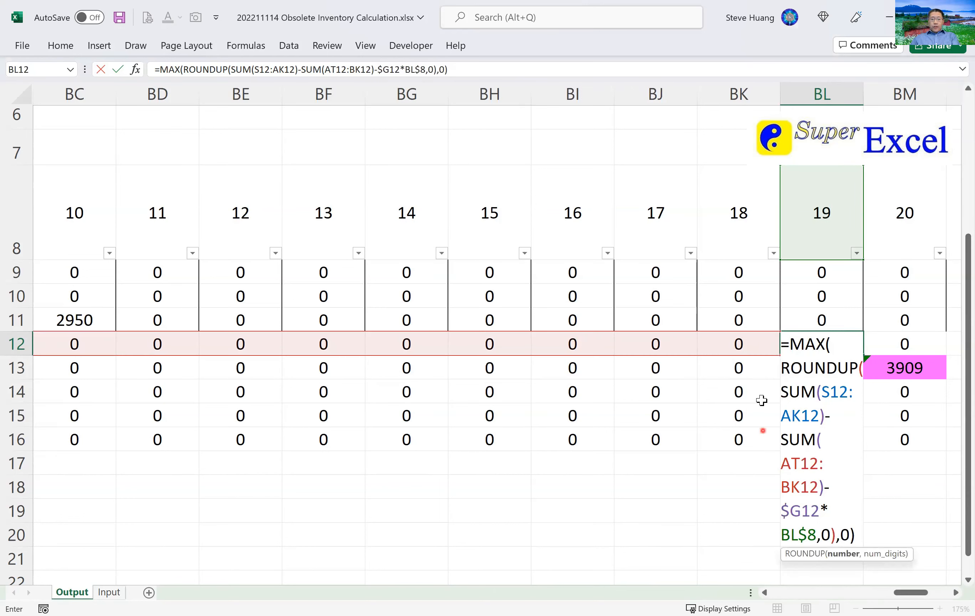
{"action": "left_click", "coordinate": [804, 594]}
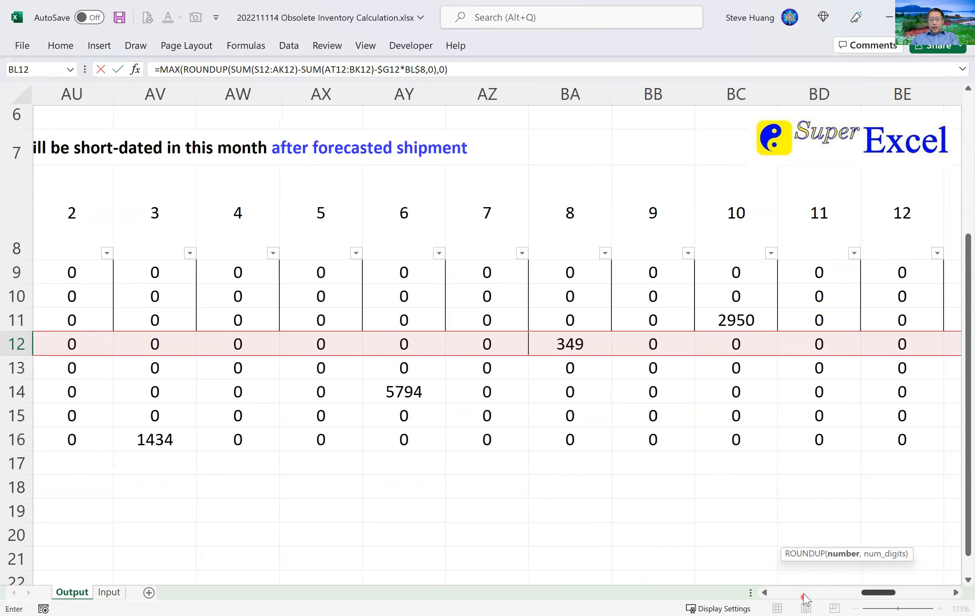
{"action": "left_click", "coordinate": [943, 594]}
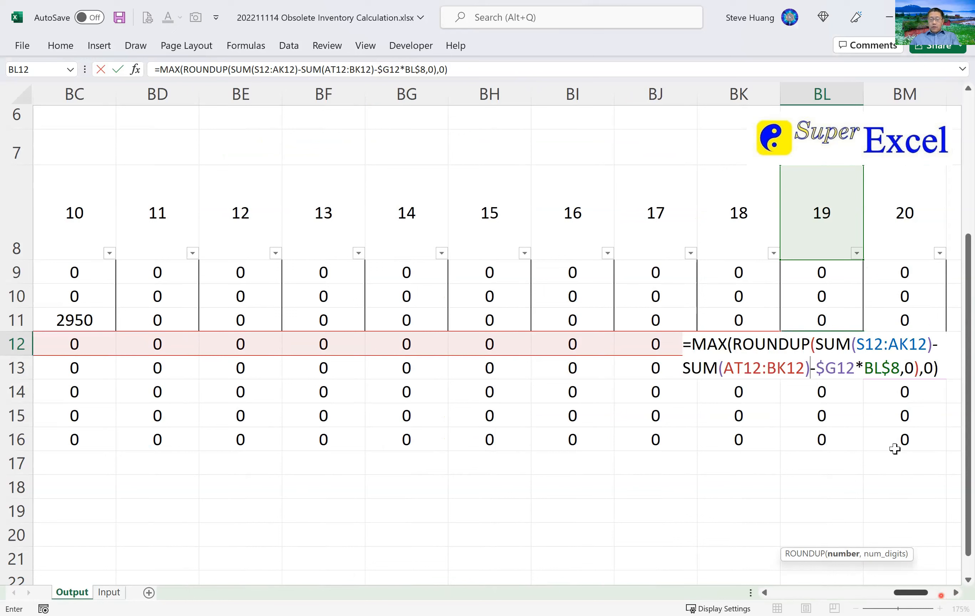
{"action": "key", "text": "Return"}
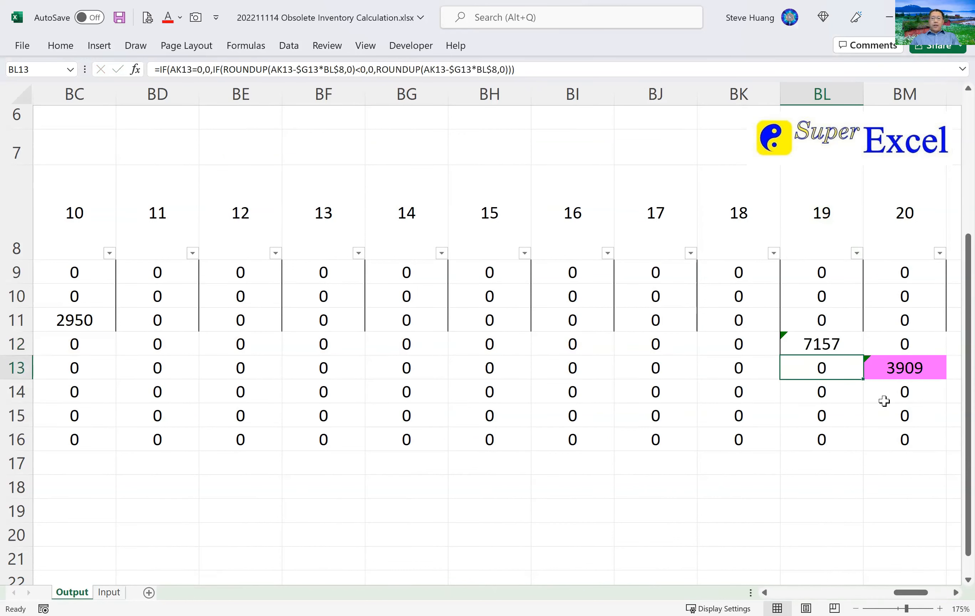
- Anchor the starting columns of both sums in BL12's formula, making the ranges $S12:AK12 and $AT12:BK12
{"action": "left_click", "coordinate": [806, 344]}
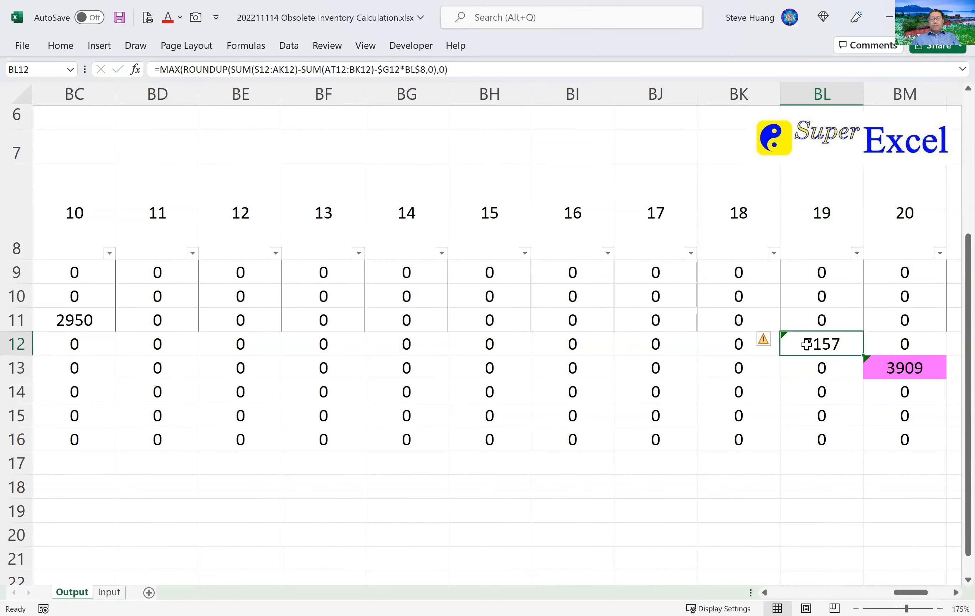
{"action": "left_click", "coordinate": [956, 593]}
{"action": "left_click", "coordinate": [955, 593]}
{"action": "left_click", "coordinate": [955, 593]}
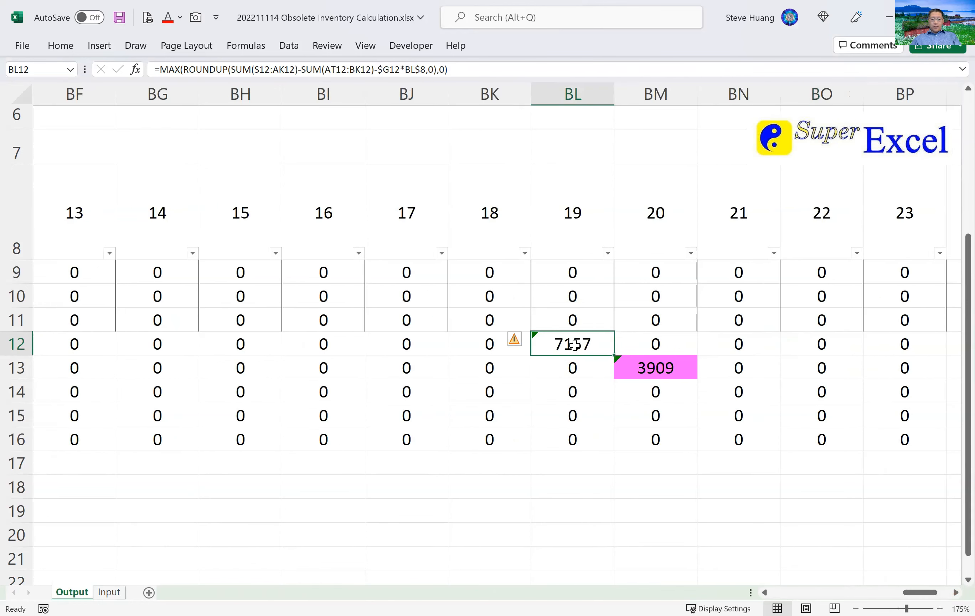
{"action": "key", "text": "F2"}
{"action": "left_click", "coordinate": [452, 346]}
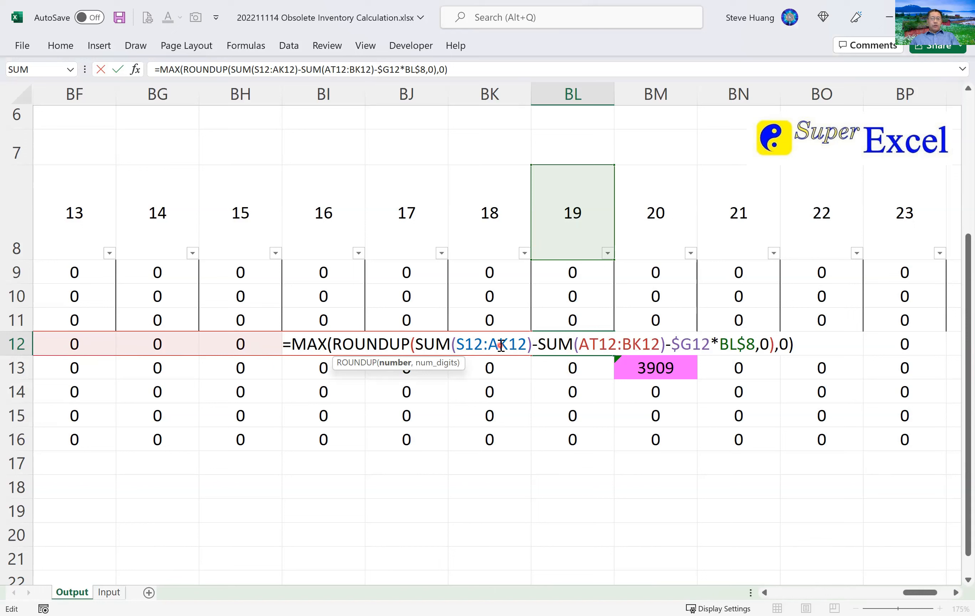
{"action": "left_click", "coordinate": [457, 342]}
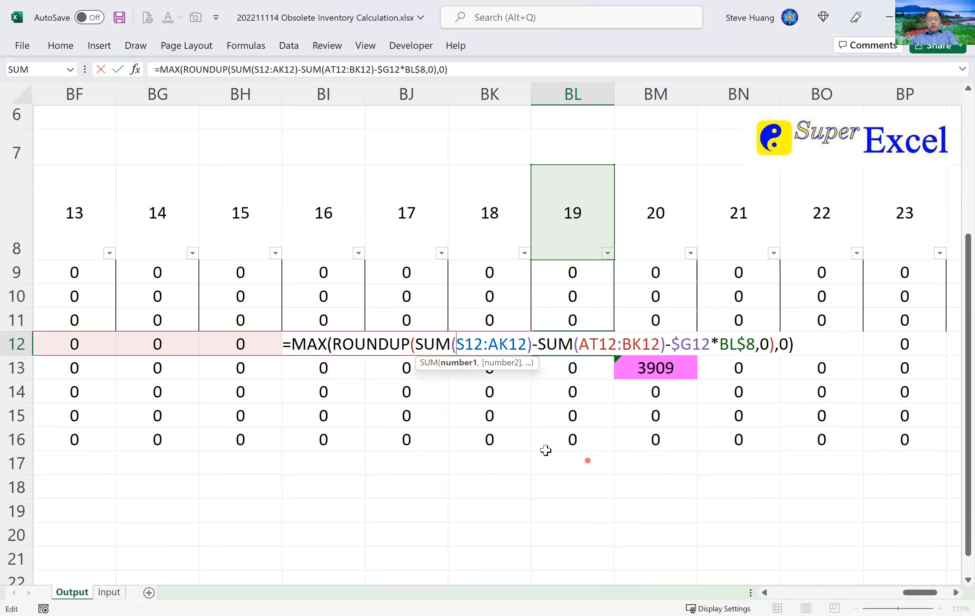
{"action": "type", "text": "$"}
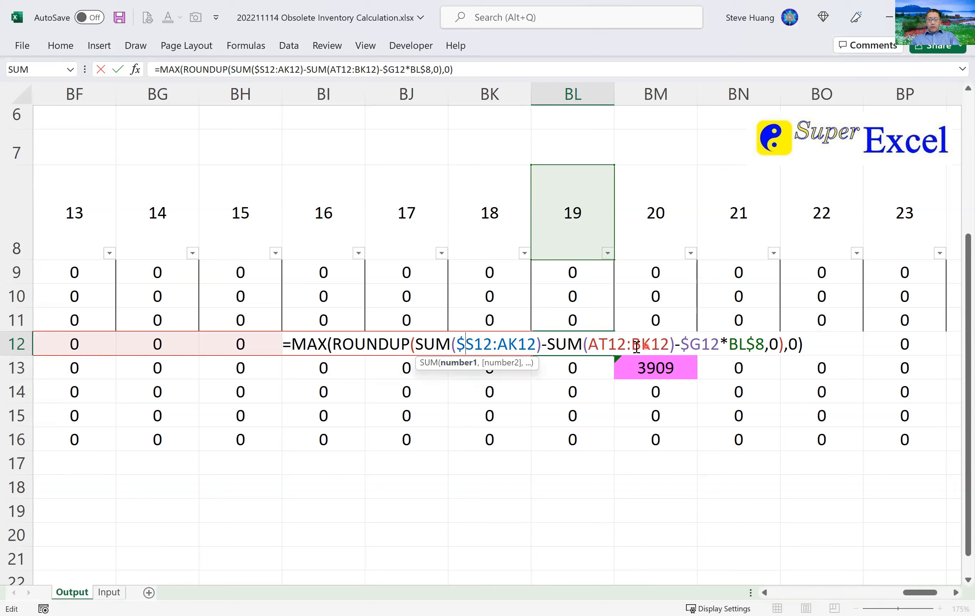
{"action": "left_click", "coordinate": [591, 343]}
{"action": "type", "text": "$"}
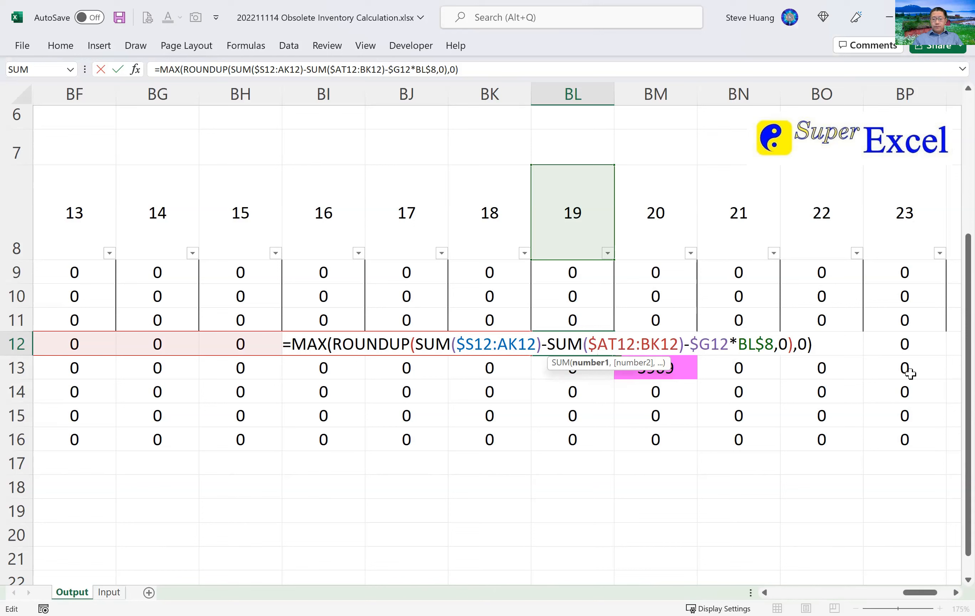
{"action": "key", "text": "Return"}
- Copy BL12's formula across all 24 months of item 4's short-dated row, starting at AT12, and dismiss the warning
{"action": "key", "text": "Up"}
{"action": "key", "text": "ctrl+c"}
{"action": "key", "text": "ctrl+Left"}
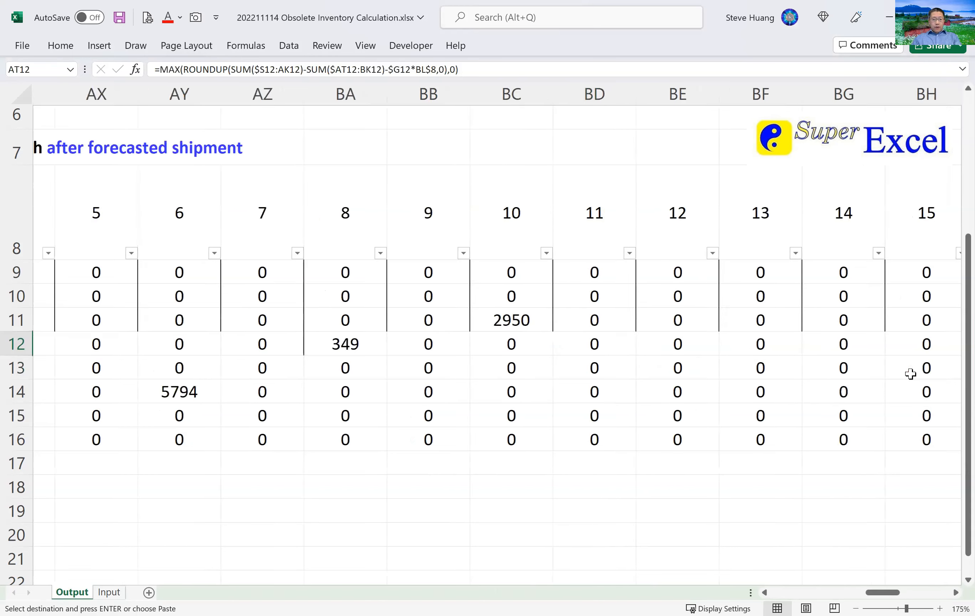
{"action": "key", "text": "ctrl+shift+Right"}
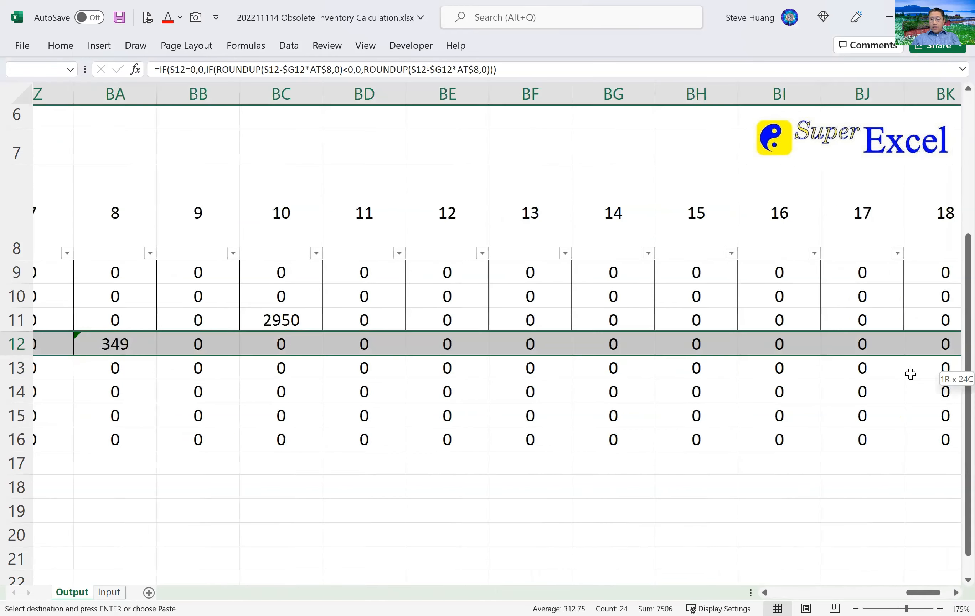
{"action": "key", "text": "Return"}
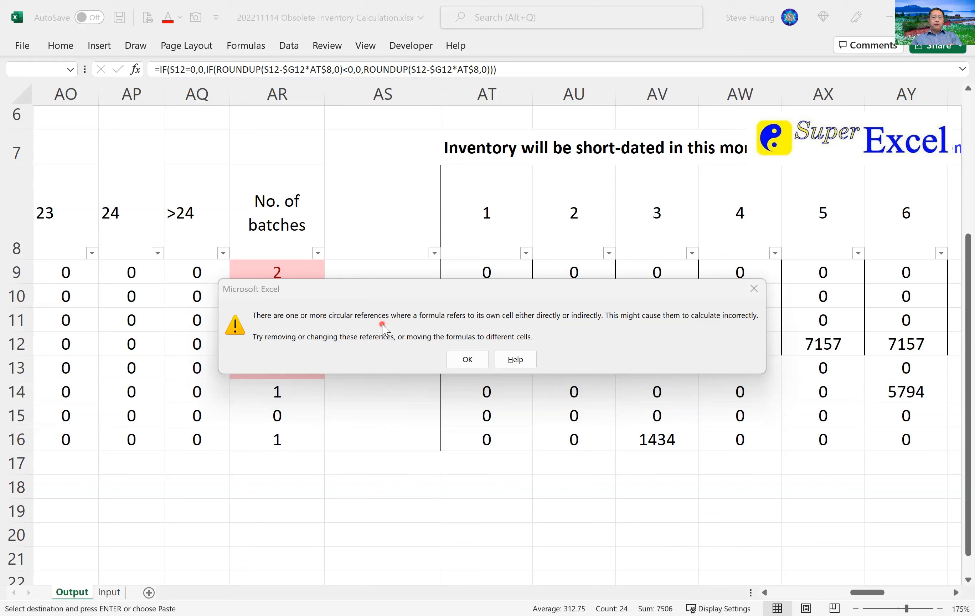
{"action": "left_click", "coordinate": [466, 359]}
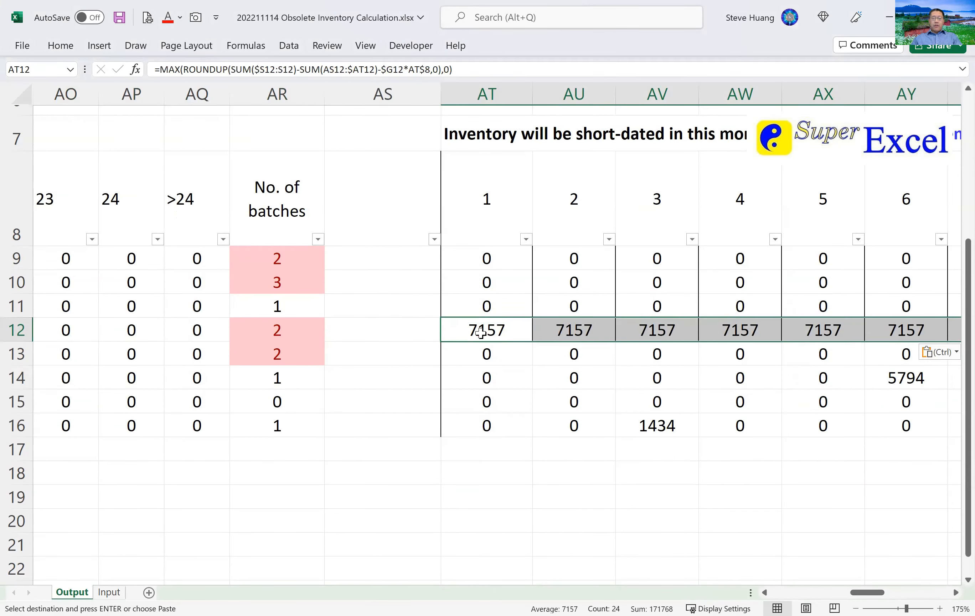
- Check the pasted formulas in AV12 and AT12, focusing on the range of the subtracted short-dated sum
{"action": "left_click", "coordinate": [667, 329]}
{"action": "double_click", "coordinate": [666, 329]}
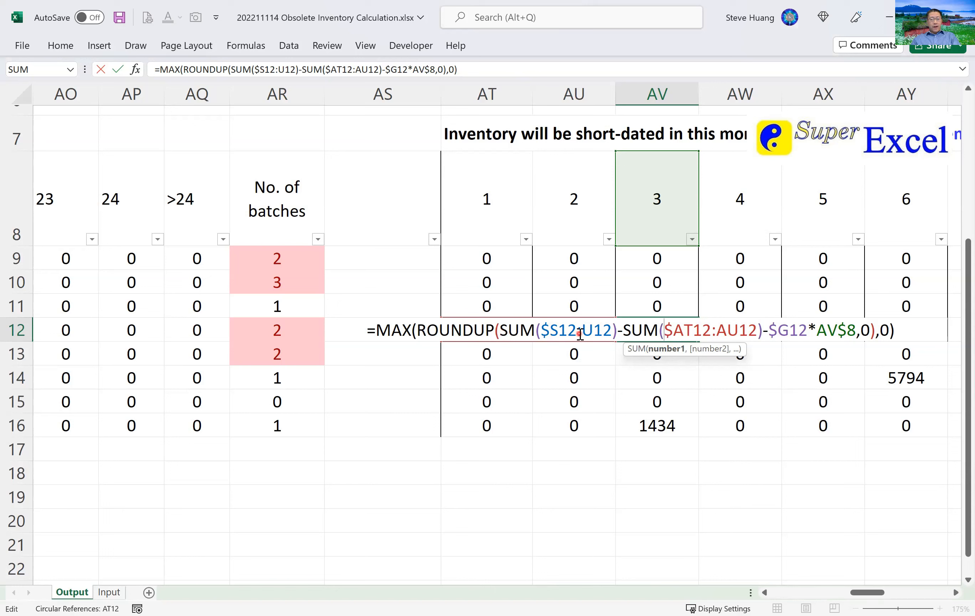
{"action": "key", "text": "Escape"}
{"action": "left_click", "coordinate": [504, 329]}
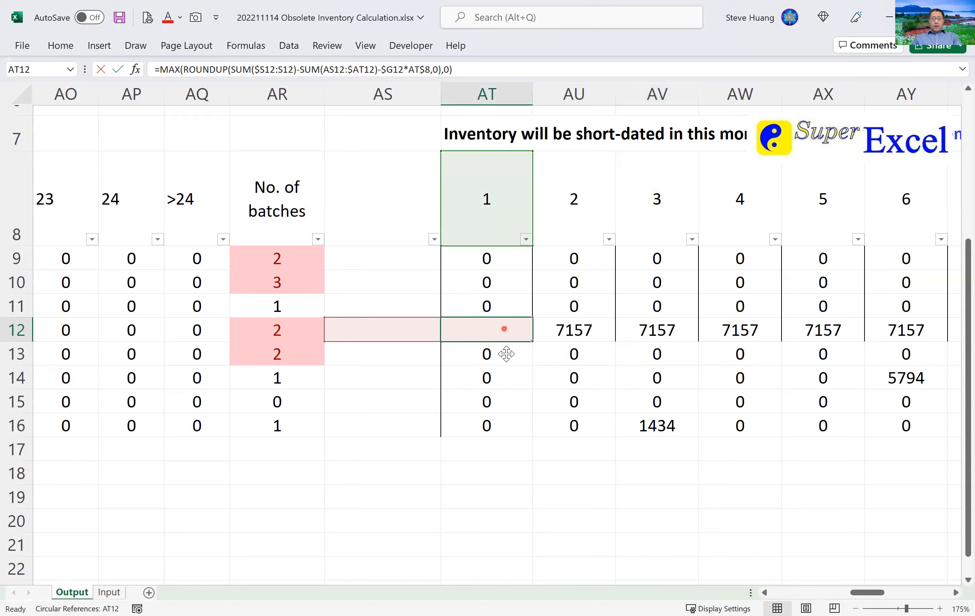
{"action": "double_click", "coordinate": [504, 329]}
{"action": "left_click", "coordinate": [383, 325]}
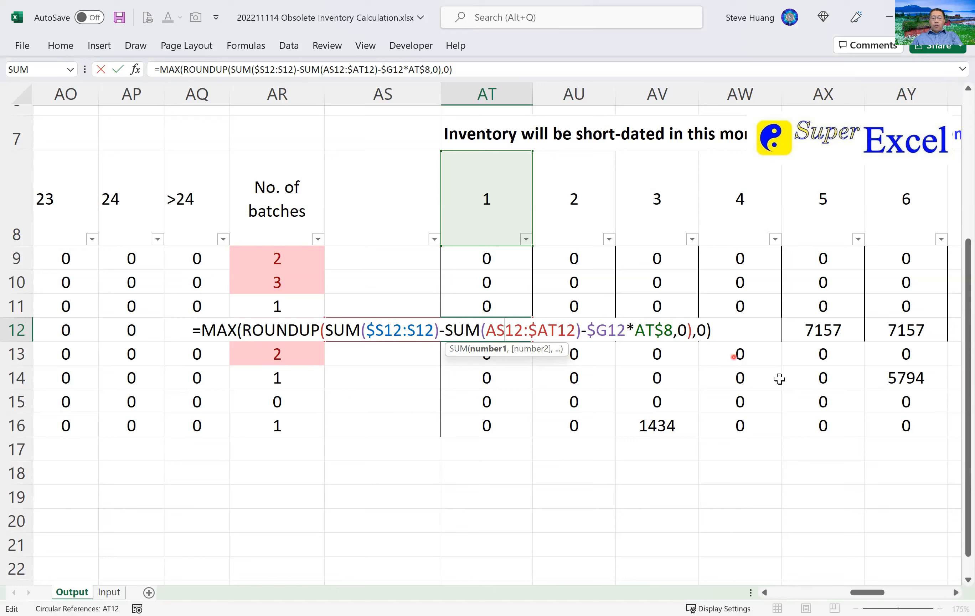
{"action": "key", "text": "ctrl+Return"}
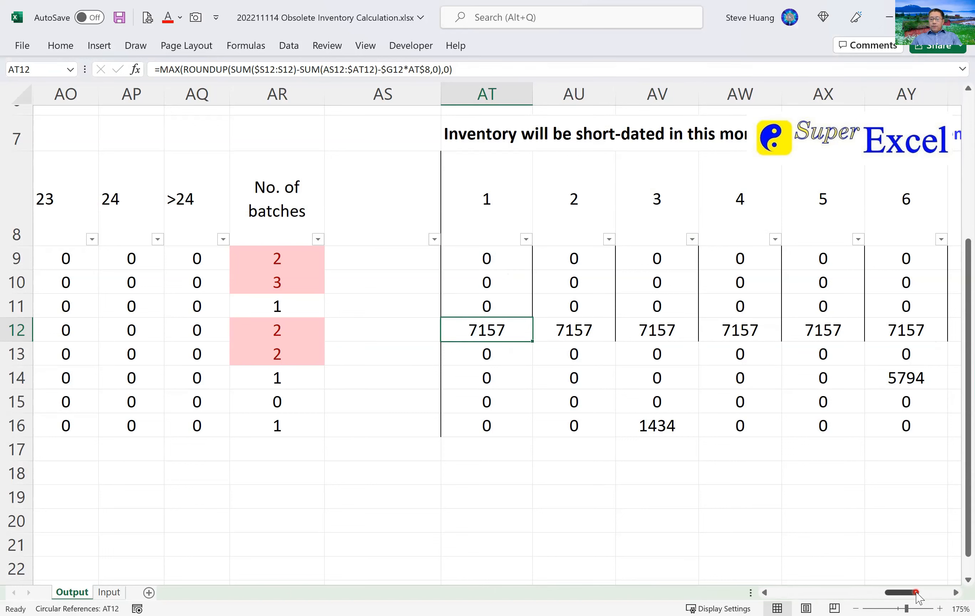
- Examine the subtracted SUM($AT12:BK12) term in BL12's formula and trace its starting reference back to the month 1 column
{"action": "left_click", "coordinate": [919, 593]}
{"action": "left_click", "coordinate": [929, 593]}
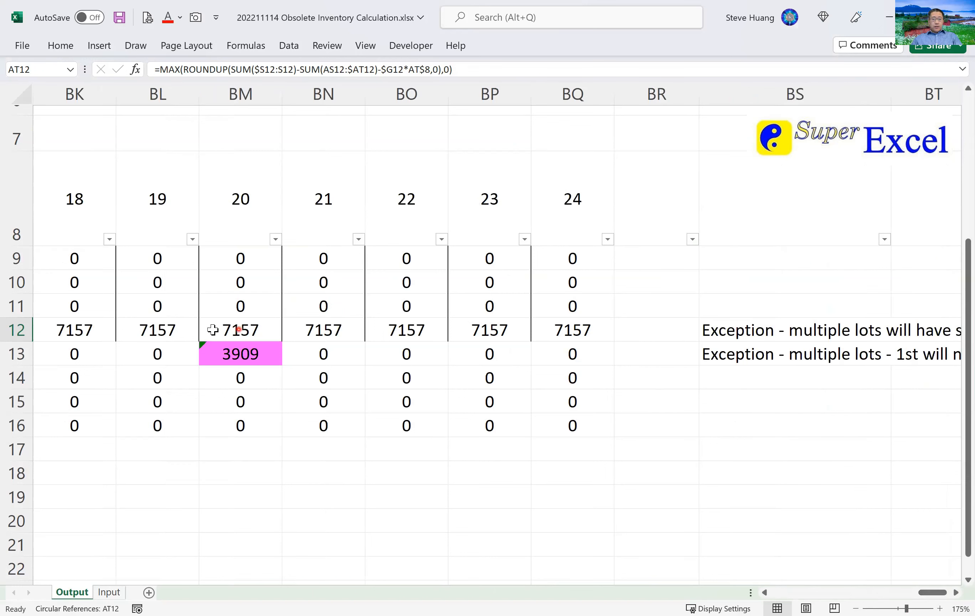
{"action": "left_click", "coordinate": [164, 329]}
{"action": "double_click", "coordinate": [164, 329]}
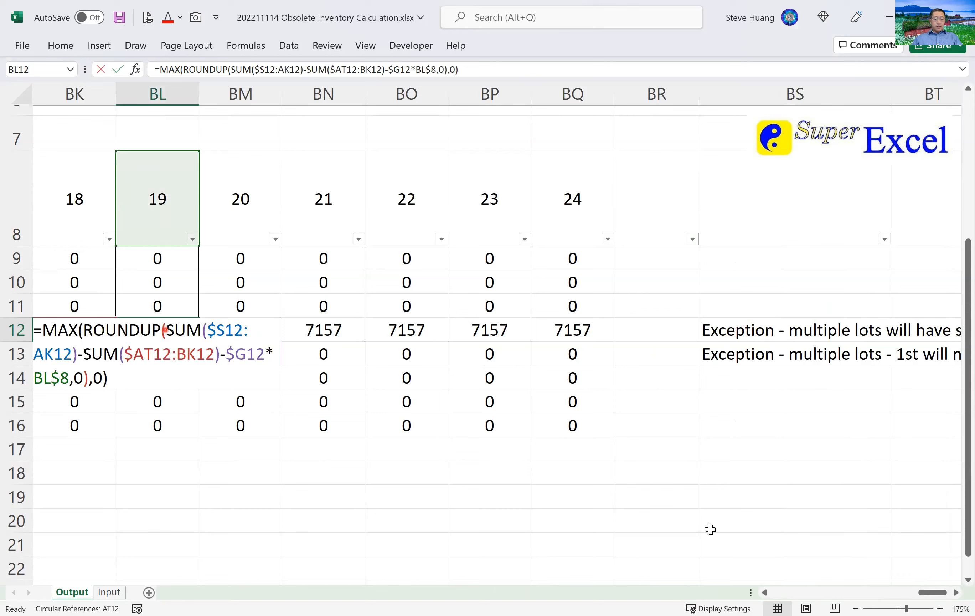
{"action": "left_click", "coordinate": [765, 592]}
{"action": "left_click", "coordinate": [764, 592]}
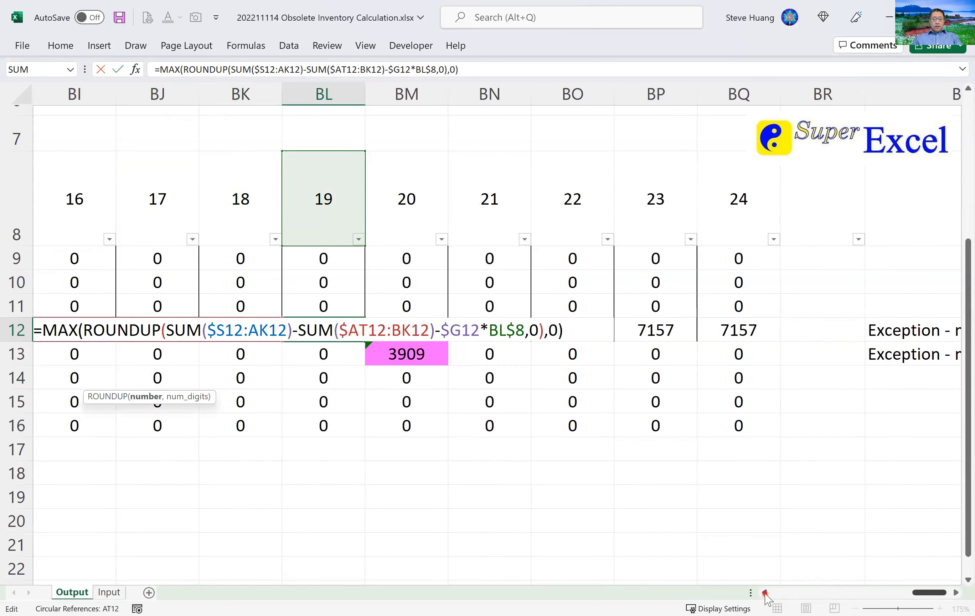
{"action": "left_click", "coordinate": [765, 593]}
{"action": "left_click", "coordinate": [764, 592]}
{"action": "left_click_drag", "start_coordinate": [464, 329], "coordinate": [601, 333]}
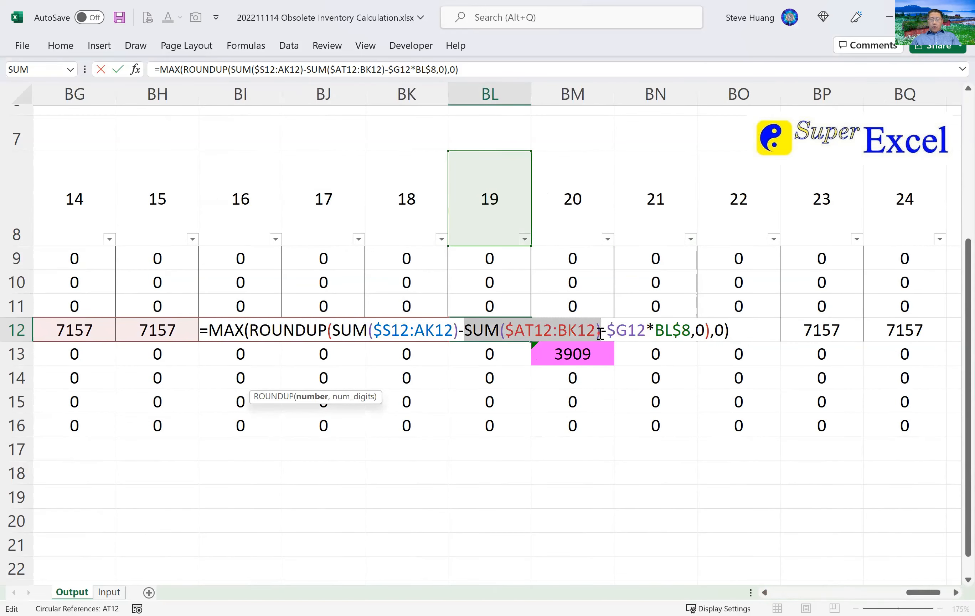
{"action": "left_click_drag", "start_coordinate": [514, 330], "coordinate": [543, 328]}
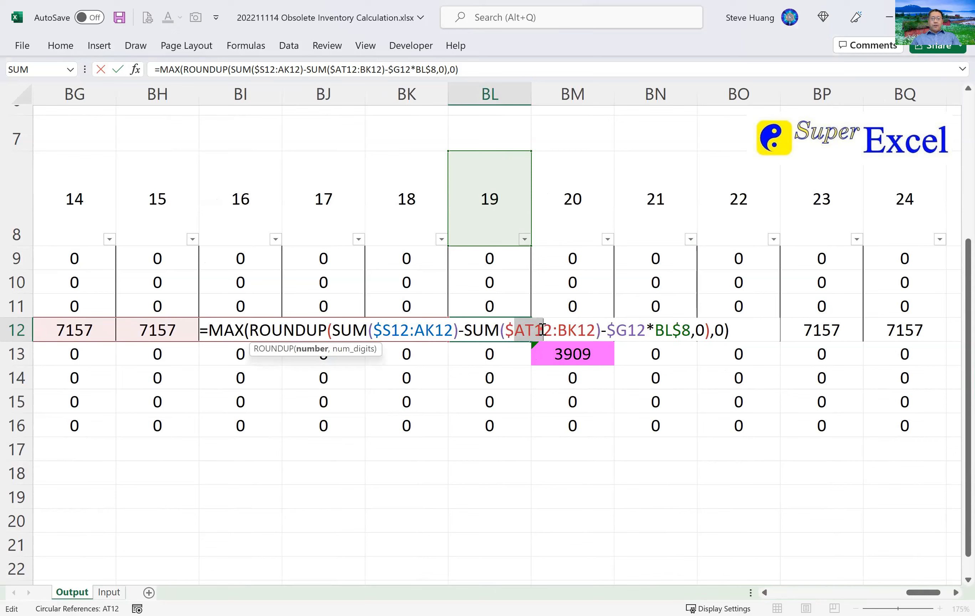
{"action": "left_click", "coordinate": [778, 593]}
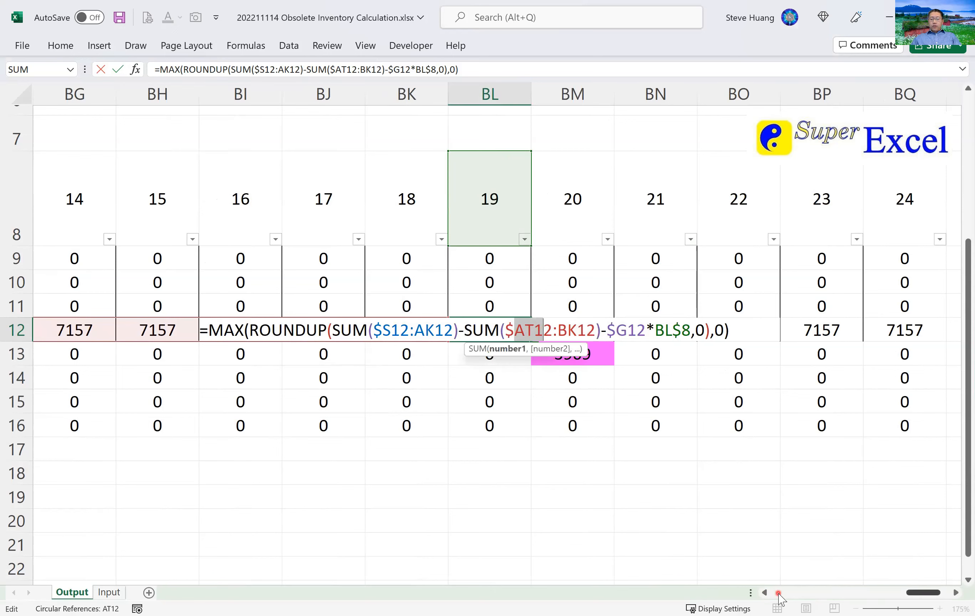
{"action": "left_click", "coordinate": [779, 595]}
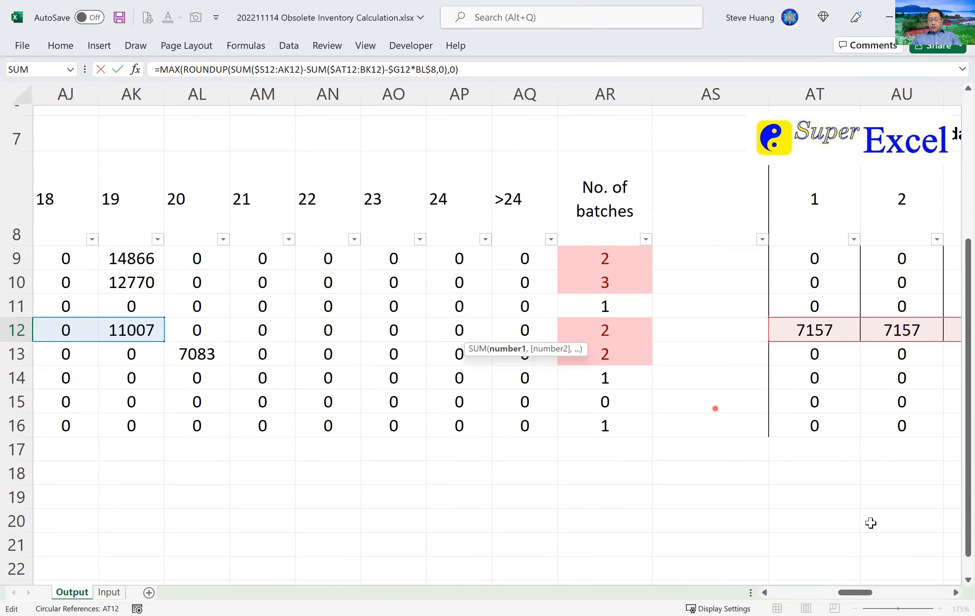
{"action": "left_click", "coordinate": [925, 593]}
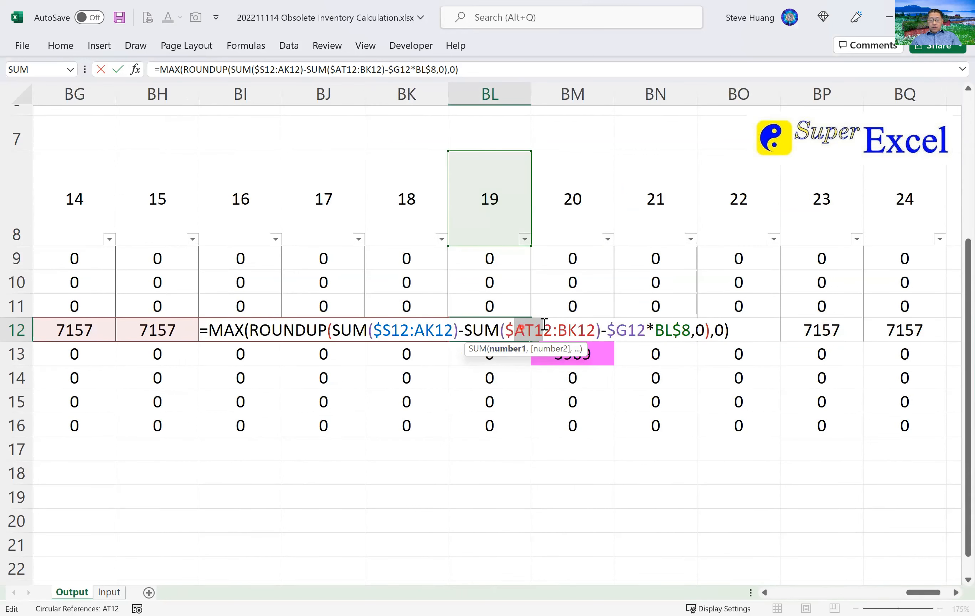
- Change the start of the subtracted sum in BL12's formula to column AS, making the range $AS12:BK12
{"action": "left_click", "coordinate": [524, 329]}
{"action": "key", "text": "shift+Right"}
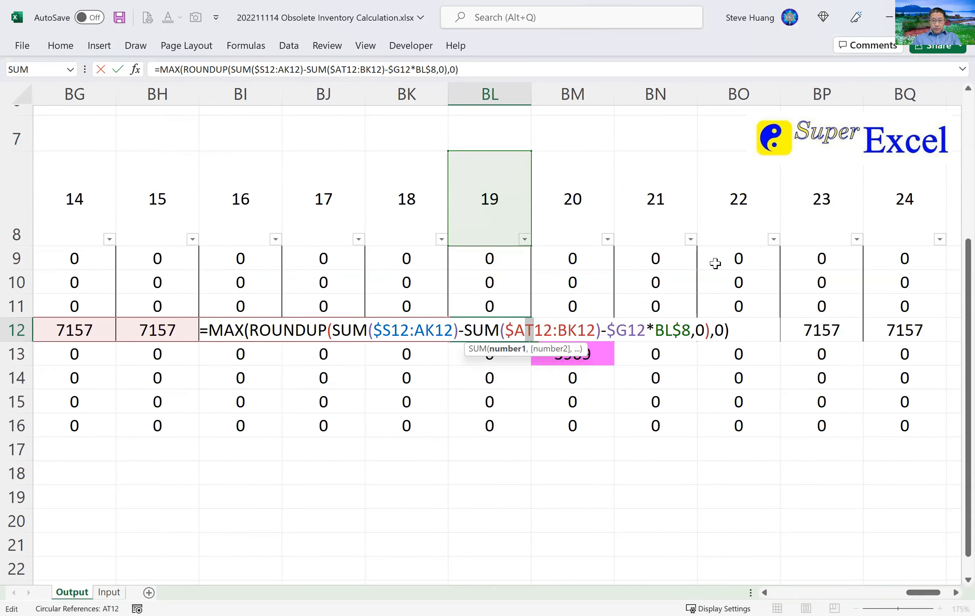
{"action": "type", "text": "s"}
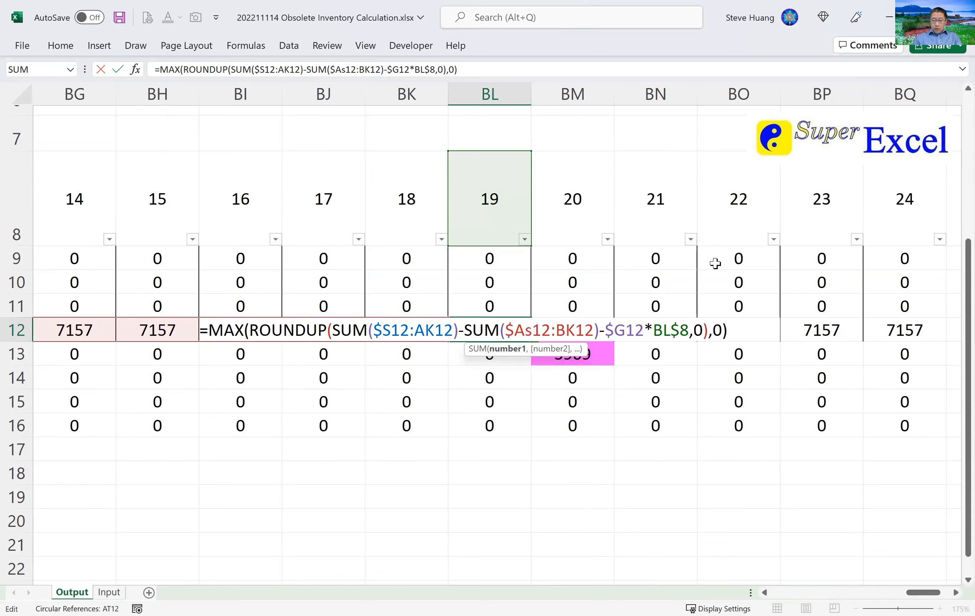
{"action": "key", "text": "ctrl+Return"}
- Copy BL12's formula across all 24 months of item 4's short-dated row from AT12, and check the ranges in AT12's formula
{"action": "key", "text": "ctrl+c"}
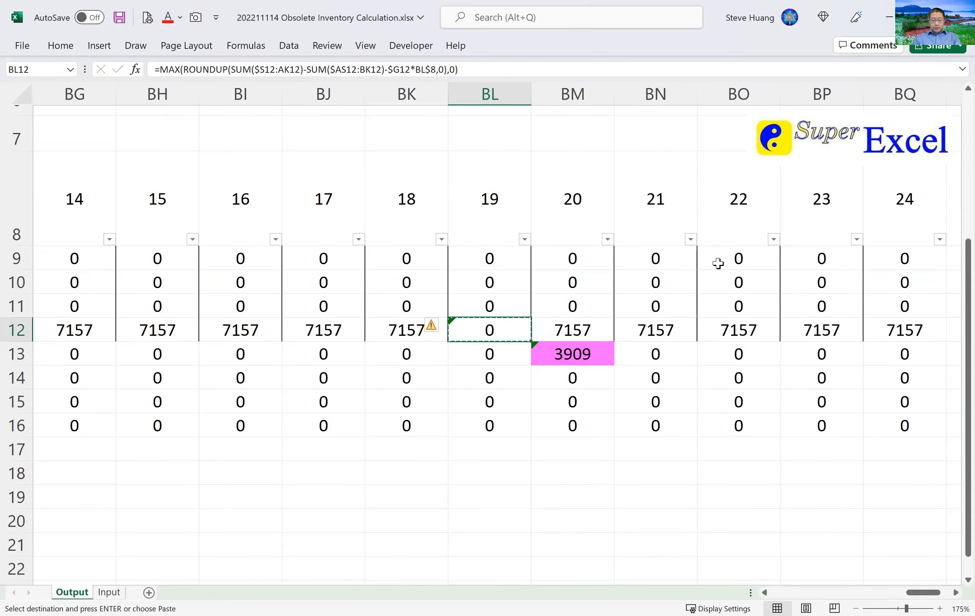
{"action": "key", "text": "ctrl+Left"}
{"action": "key", "text": "ctrl+shift+Right"}
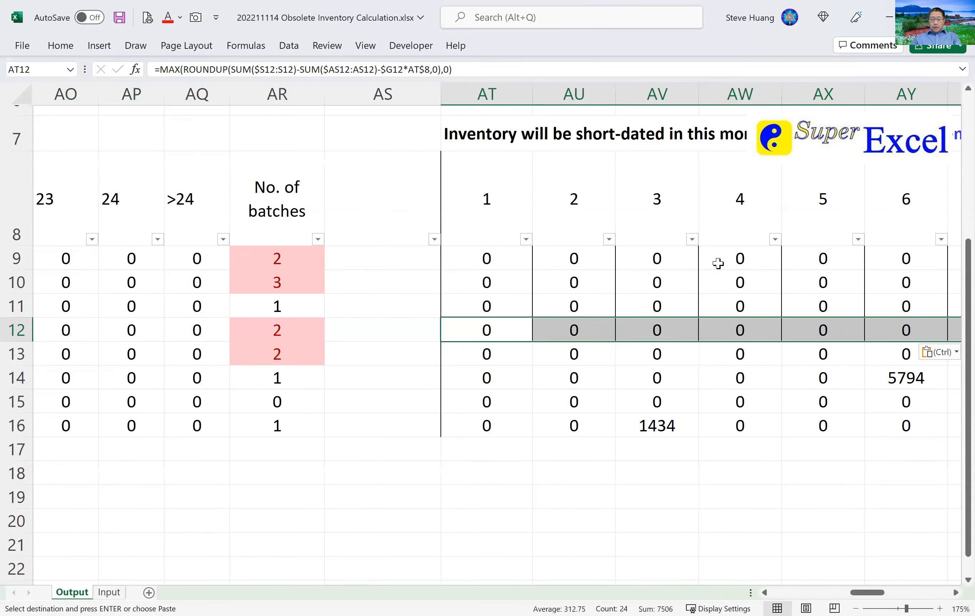
{"action": "double_click", "coordinate": [483, 330]}
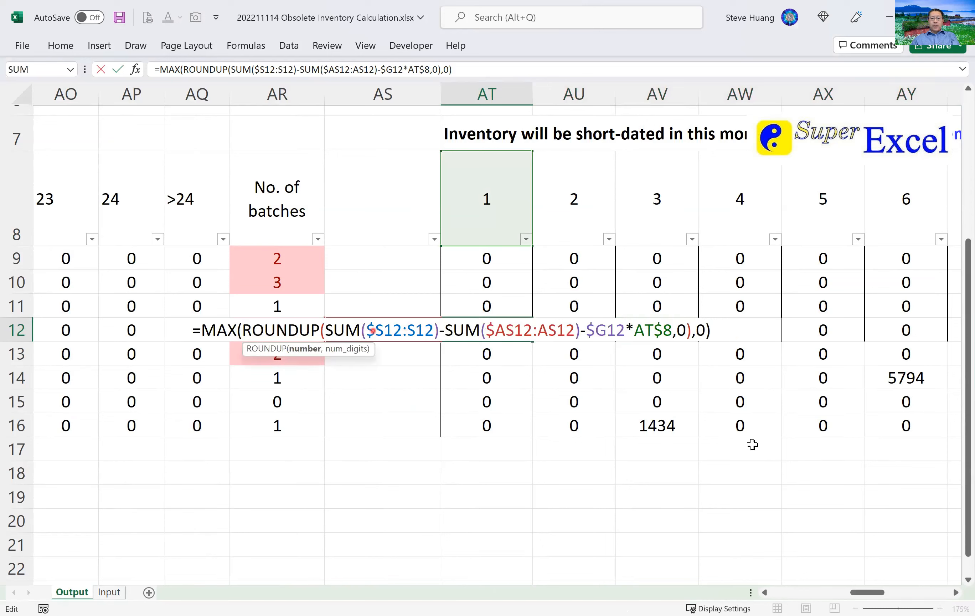
{"action": "key", "text": "Escape"}
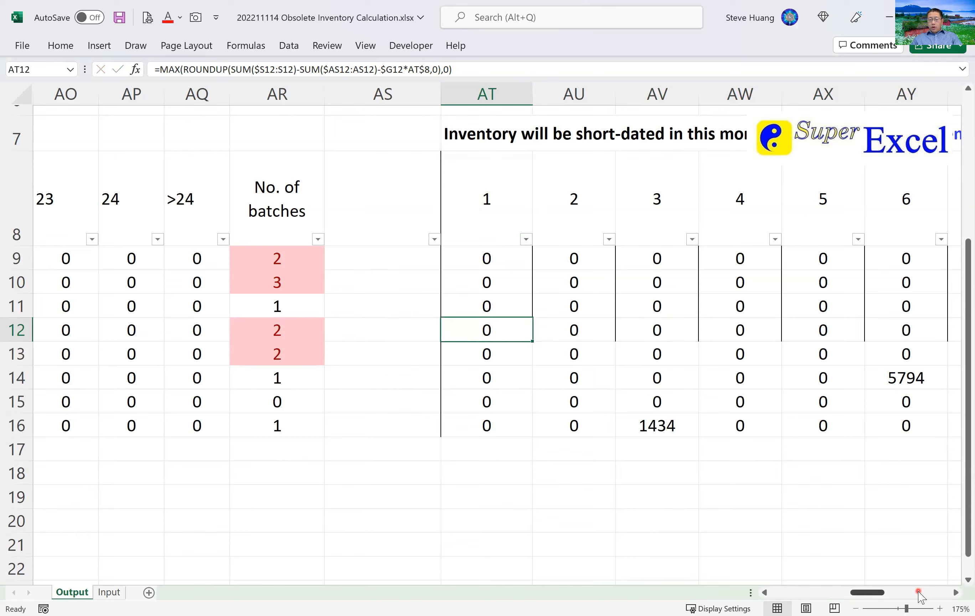
- Examine BL12's formula term by term: the cumulative batch sum, the earlier short-dated sum and the forecast shipment product $G12*BL$8
{"action": "left_click", "coordinate": [921, 592]}
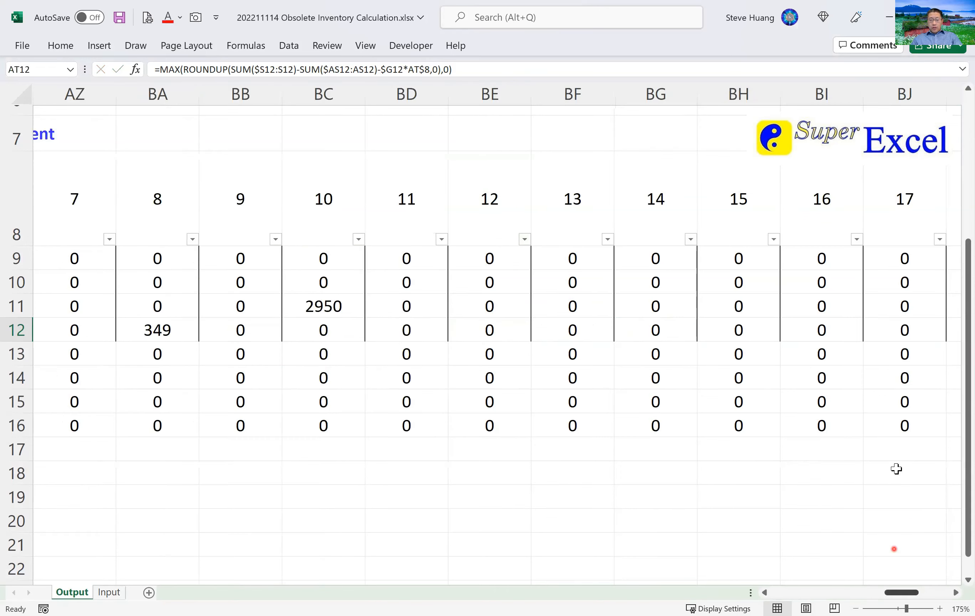
{"action": "left_click", "coordinate": [931, 592]}
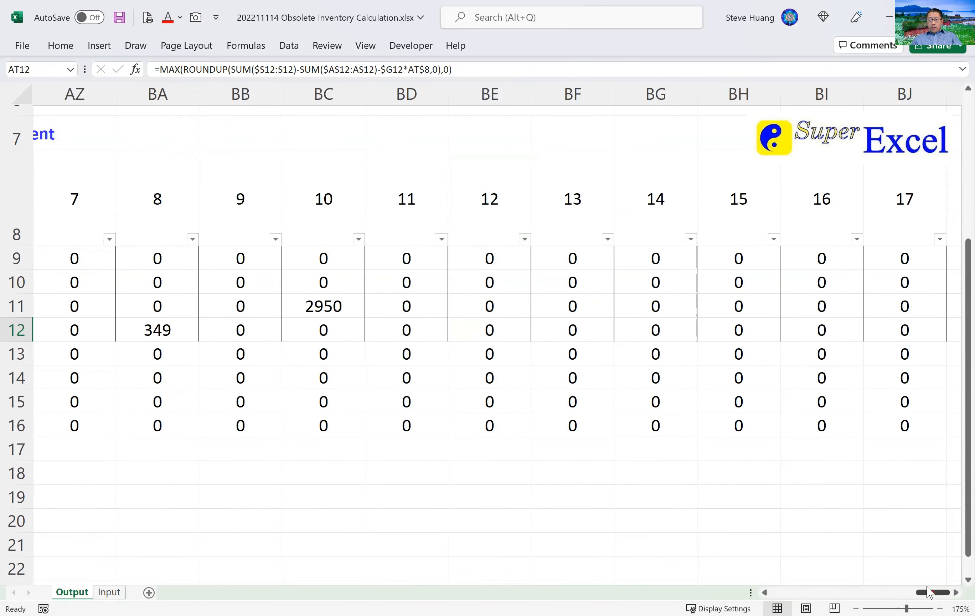
{"action": "left_click", "coordinate": [163, 334]}
{"action": "key", "text": "F2"}
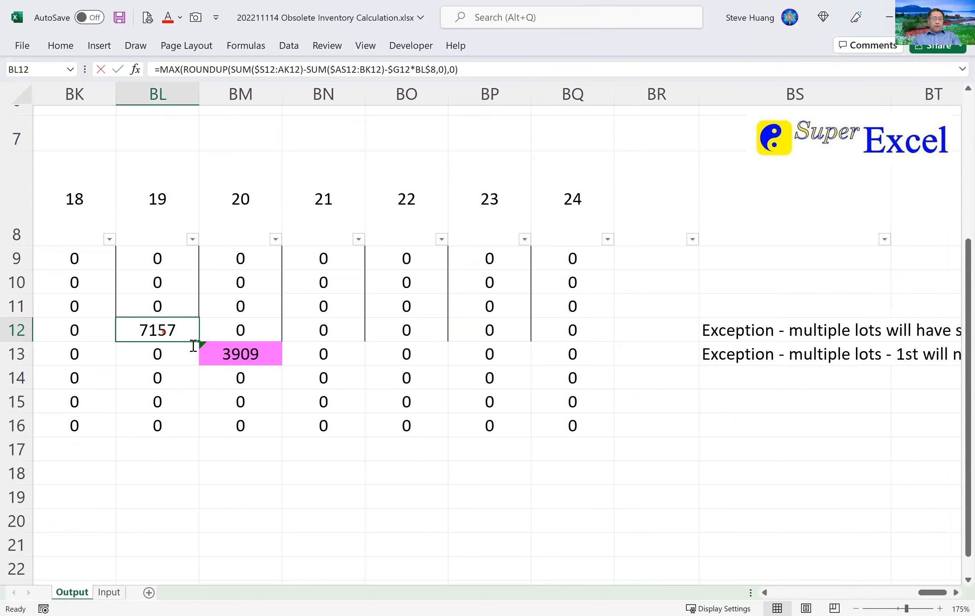
{"action": "double_click", "coordinate": [765, 592]}
{"action": "left_click", "coordinate": [765, 592]}
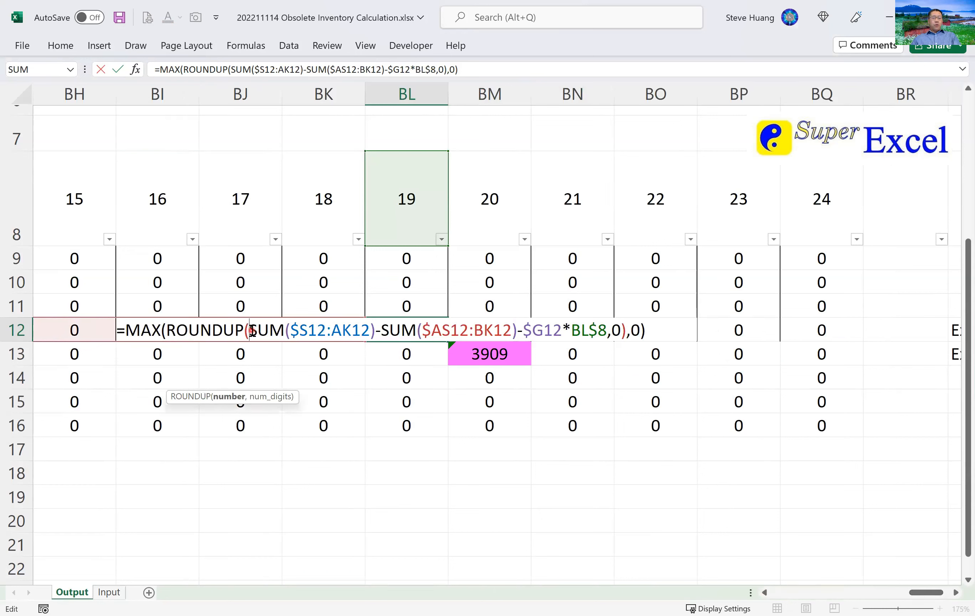
{"action": "left_click_drag", "start_coordinate": [252, 331], "coordinate": [605, 334]}
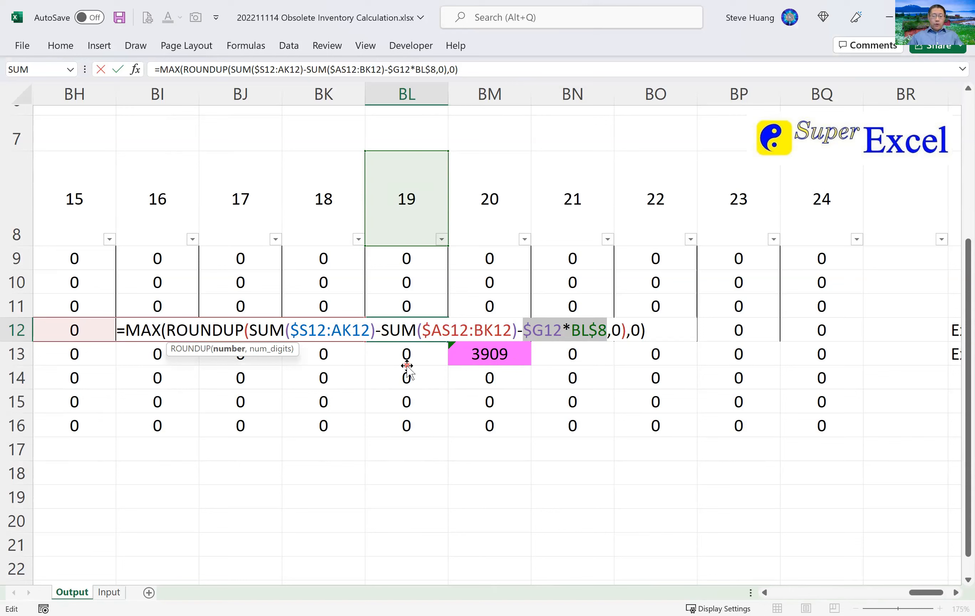
{"action": "key", "text": "Return"}
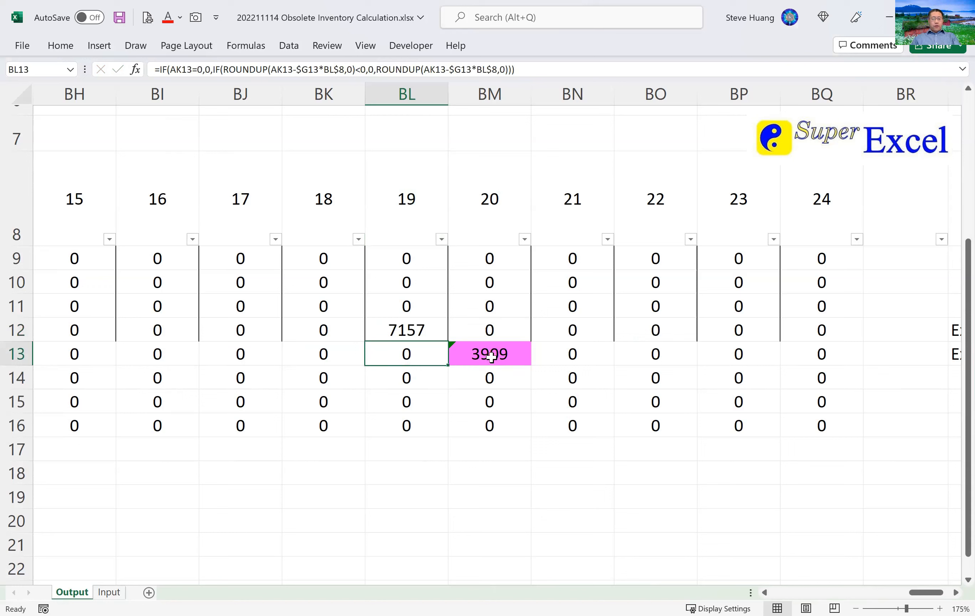
- Highlight item 5's row and review its batch quantities by month, before forecasted shipments
{"action": "key", "text": "shift+space"}
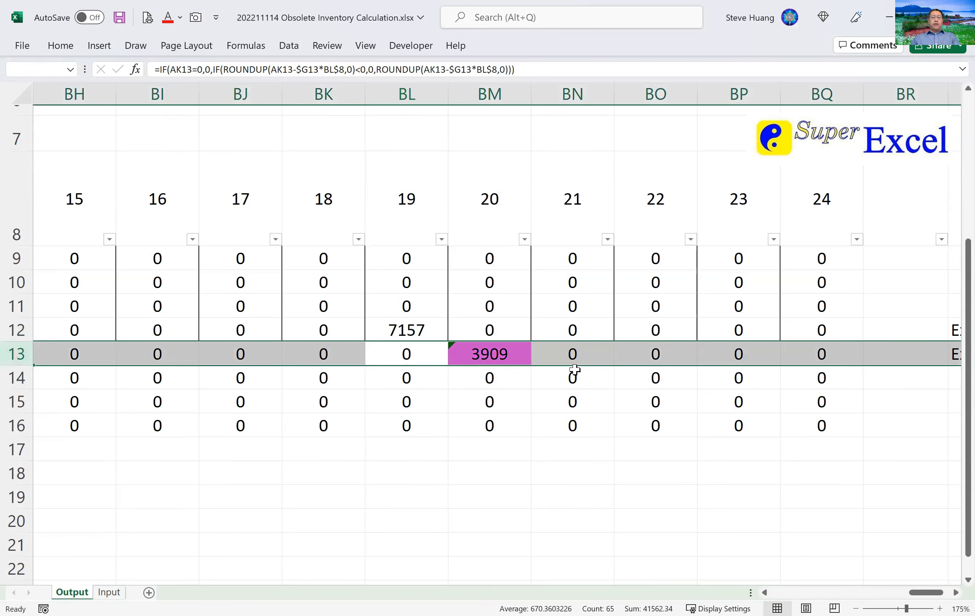
{"action": "left_click", "coordinate": [799, 593]}
{"action": "left_click", "coordinate": [799, 593]}
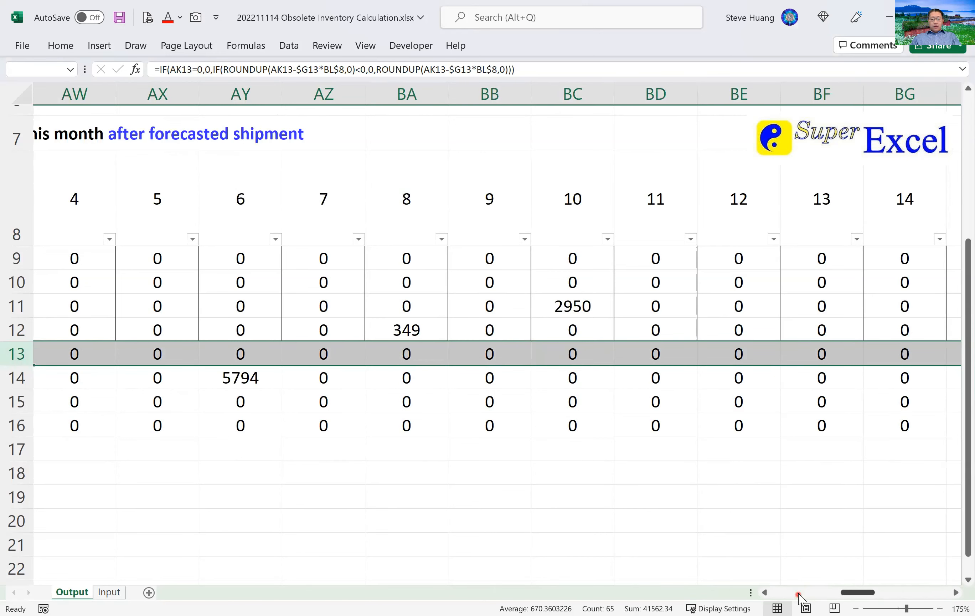
{"action": "left_click", "coordinate": [799, 593]}
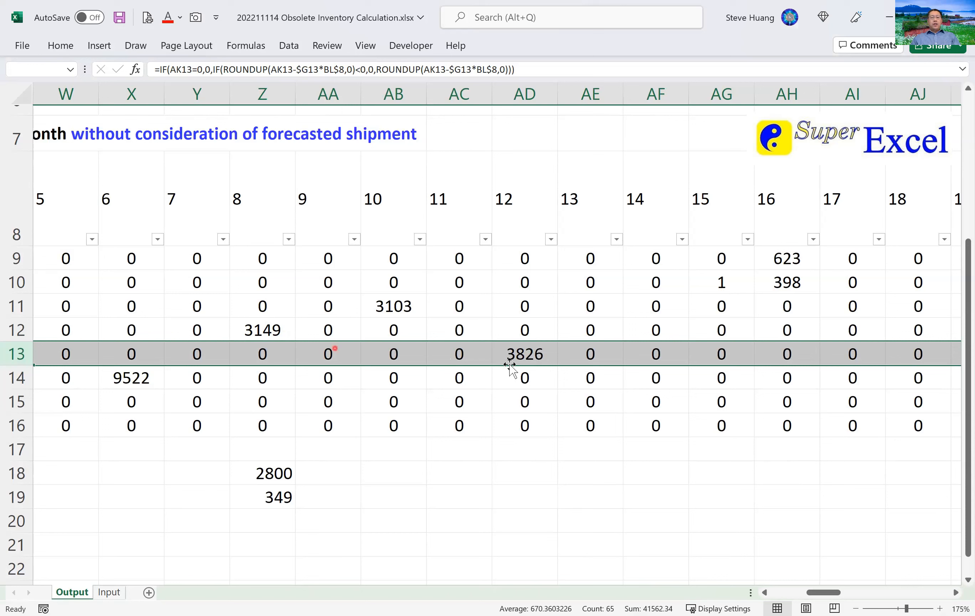
{"action": "left_click", "coordinate": [932, 595]}
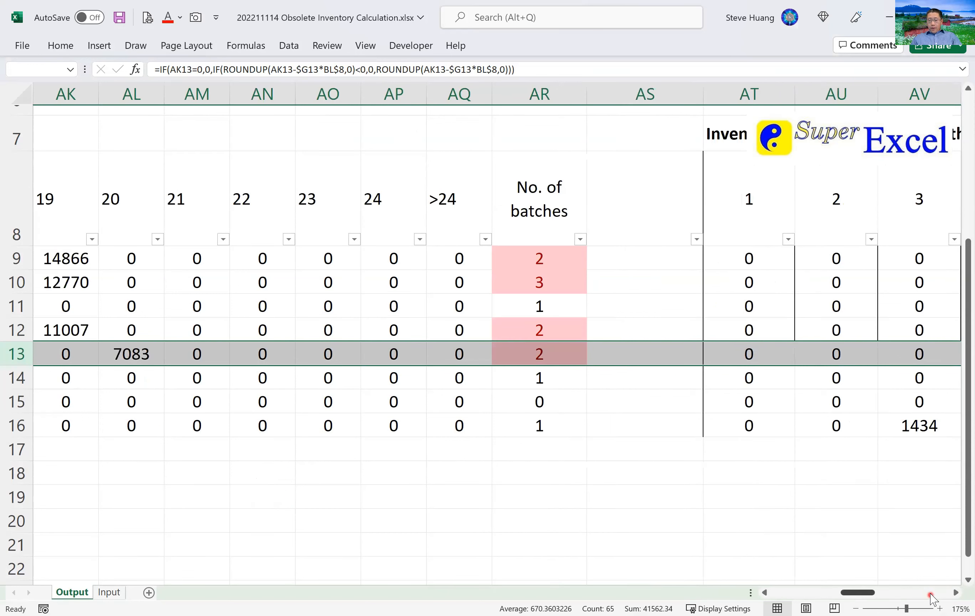
{"action": "left_click", "coordinate": [932, 595]}
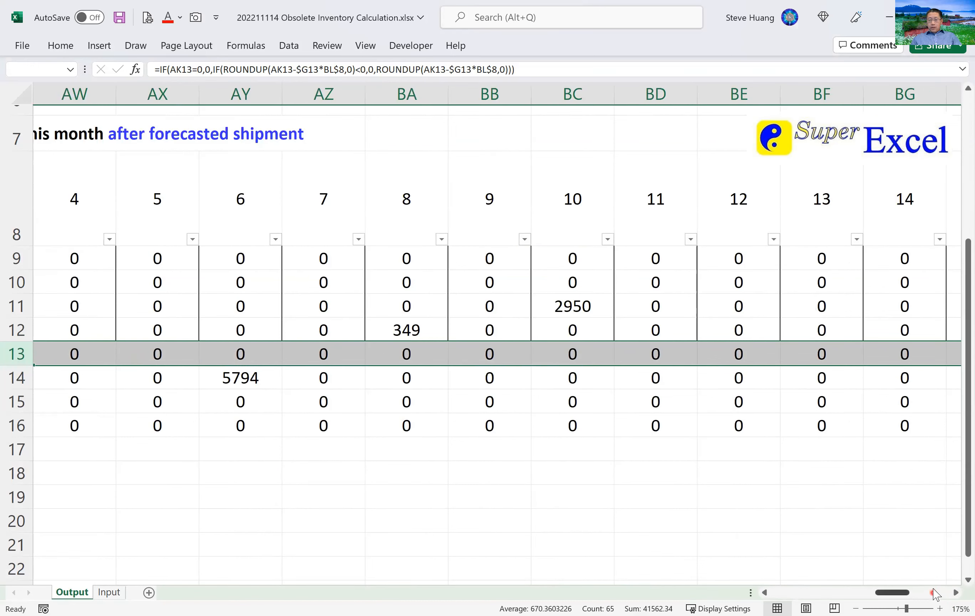
- Copy the MAX formula from BL12 into BM13, replacing item 5's exception formula for month 20
{"action": "left_click", "coordinate": [932, 593]}
{"action": "left_click", "coordinate": [408, 328]}
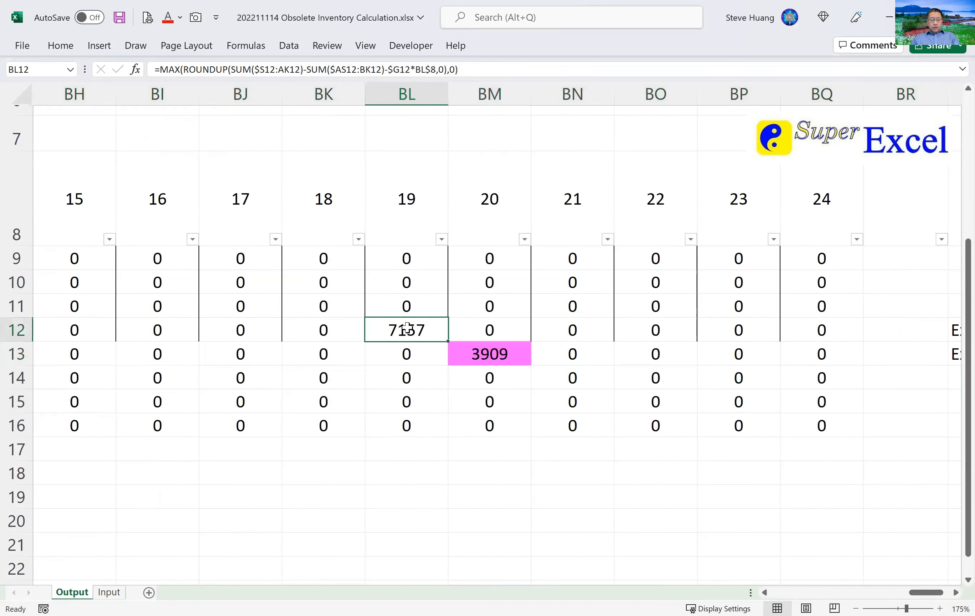
{"action": "key", "text": "ctrl+c"}
{"action": "key", "text": "Down"}
{"action": "key", "text": "Right"}
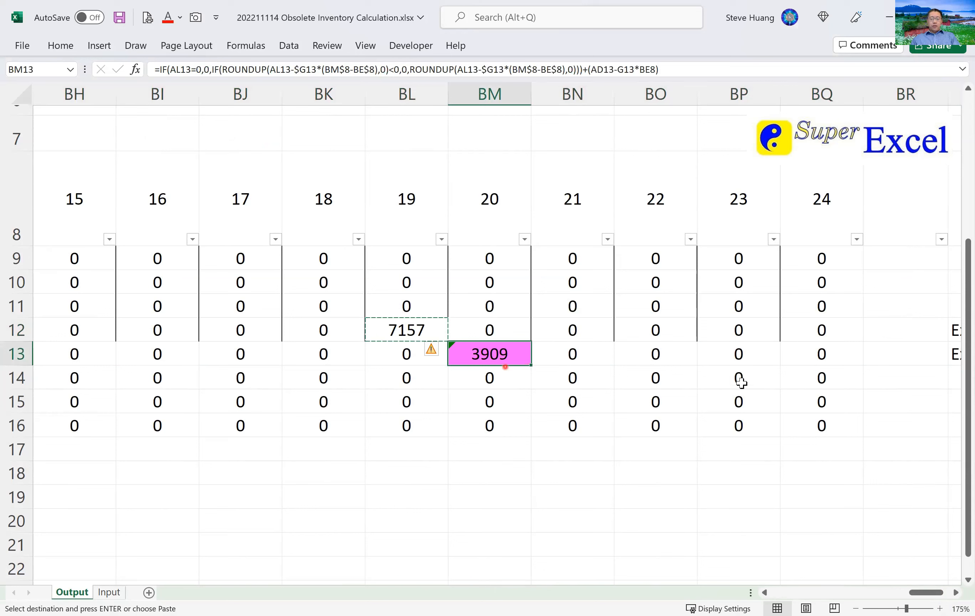
{"action": "key", "text": "ctrl+v"}
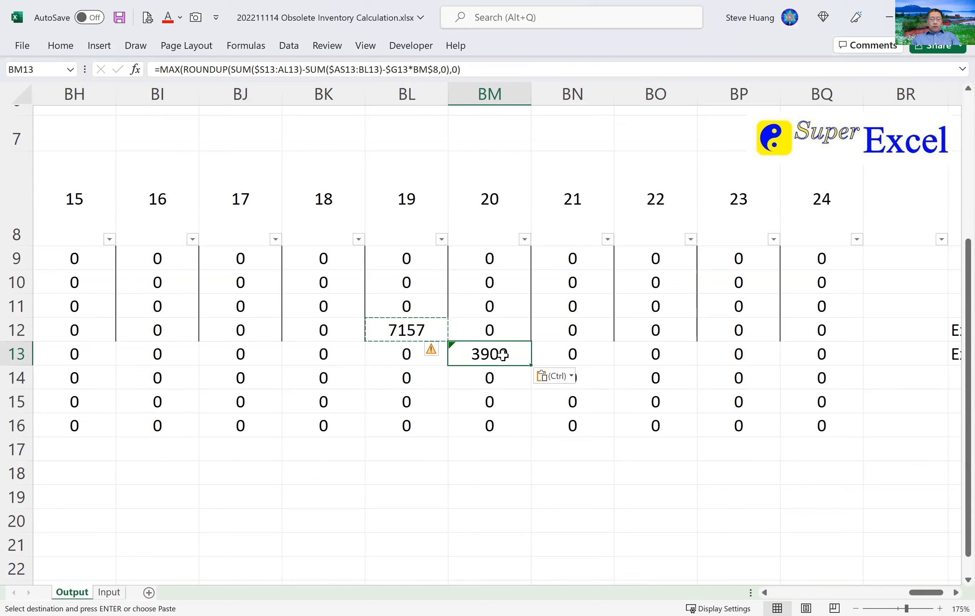
- Examine both sum ranges in BM13's formula and trace them across item 5's short-dated and batch quantities
{"action": "double_click", "coordinate": [503, 354]}
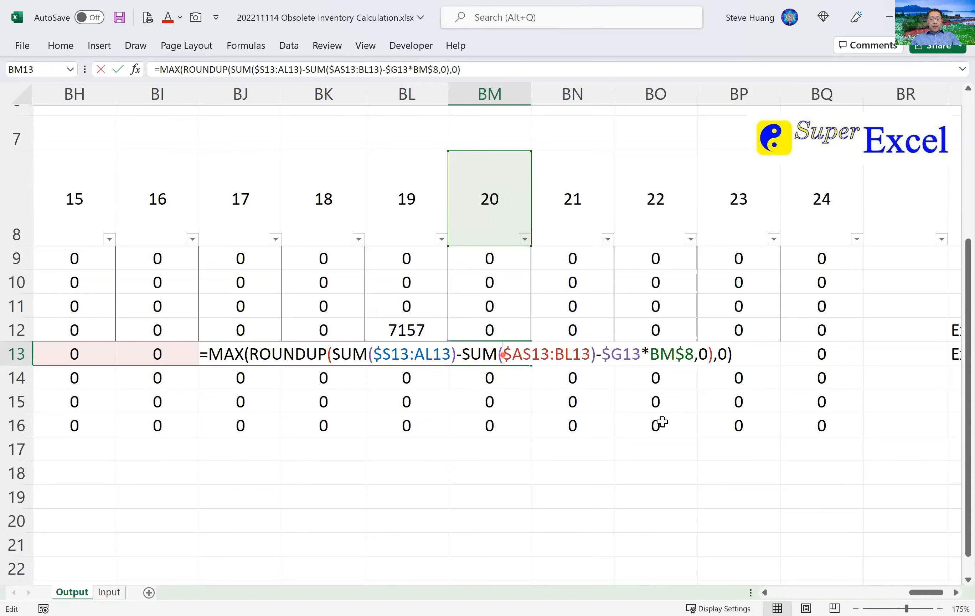
{"action": "left_click", "coordinate": [794, 596]}
{"action": "left_click", "coordinate": [792, 593]}
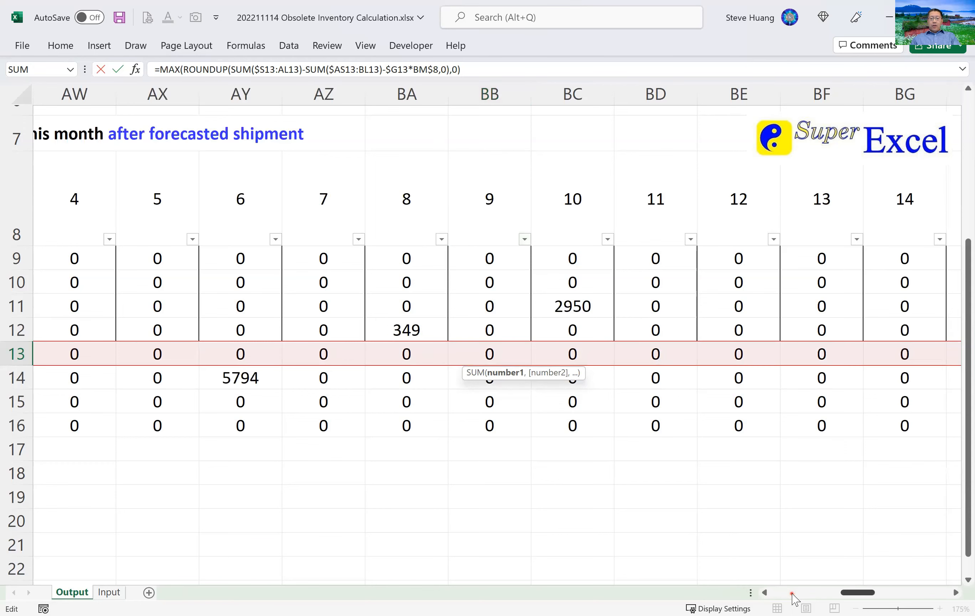
{"action": "left_click", "coordinate": [791, 593]}
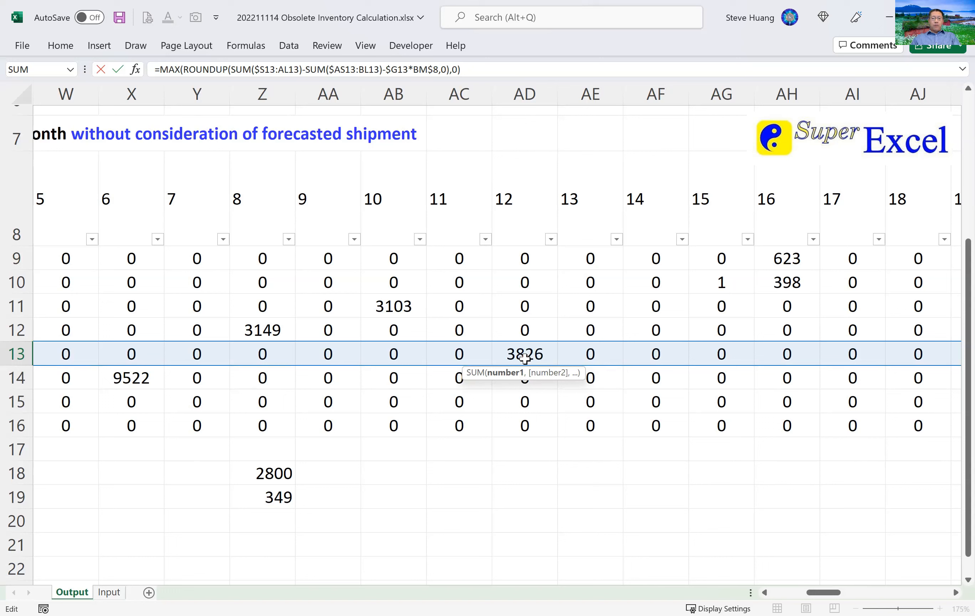
{"action": "left_click", "coordinate": [540, 476]}
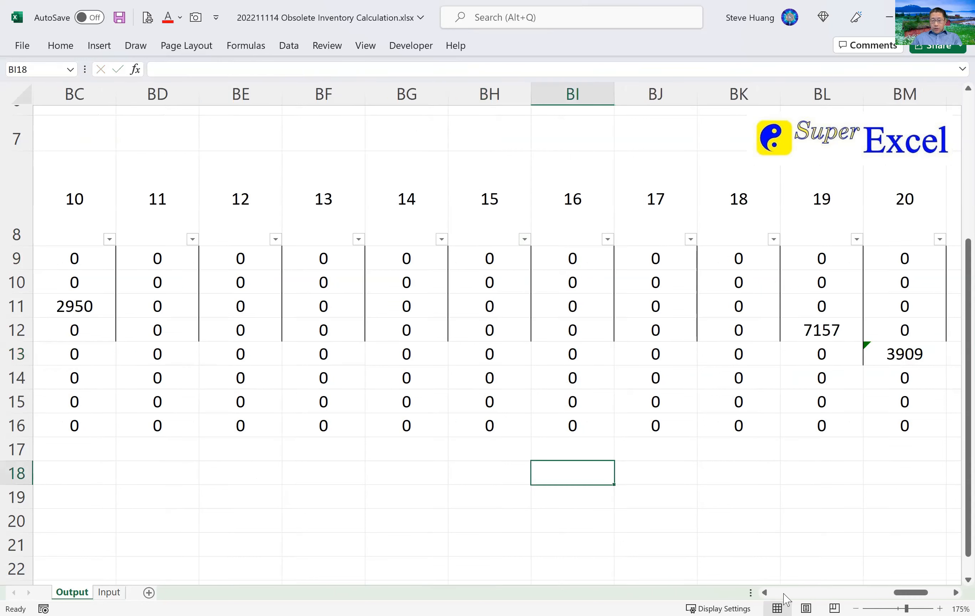
- Calculate item 5's forecast shipments through month 12 in AD18 with the formula =AD8*G13
{"action": "left_click", "coordinate": [788, 593]}
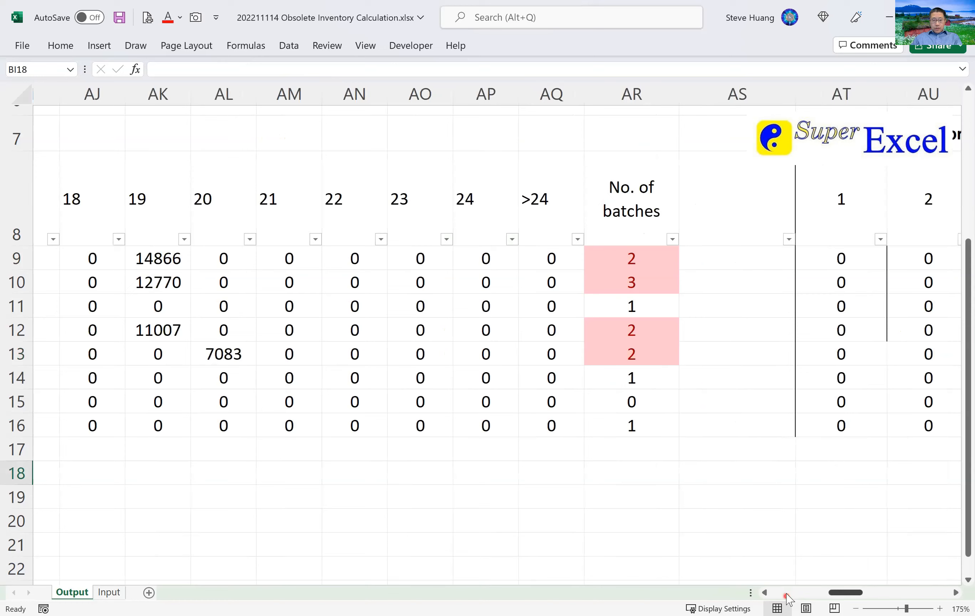
{"action": "left_click", "coordinate": [956, 593]}
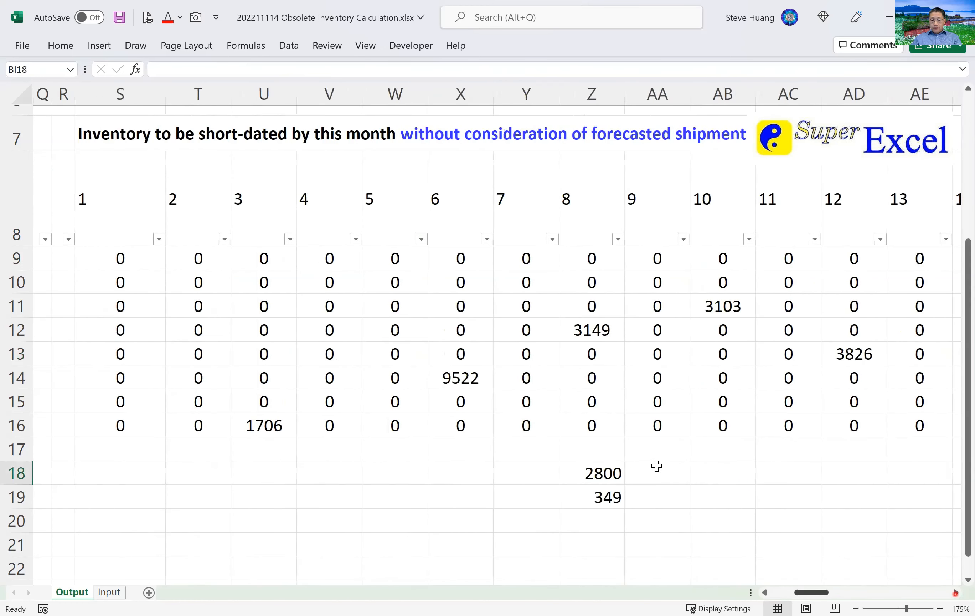
{"action": "scroll", "coordinate": [655, 465], "scroll_direction": "right", "scroll_amount": 3}
{"action": "left_click", "coordinate": [646, 354]}
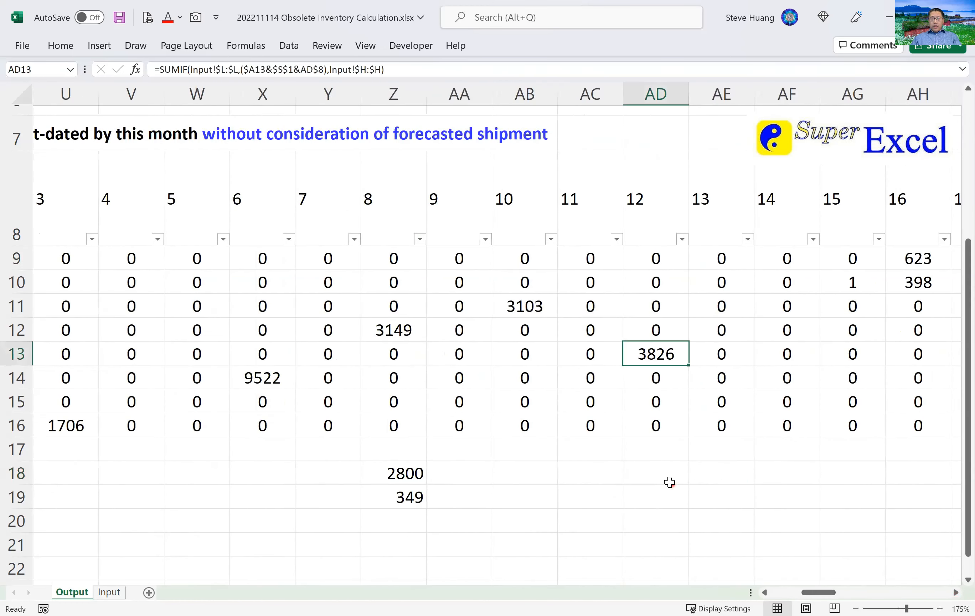
{"action": "left_click", "coordinate": [667, 479]}
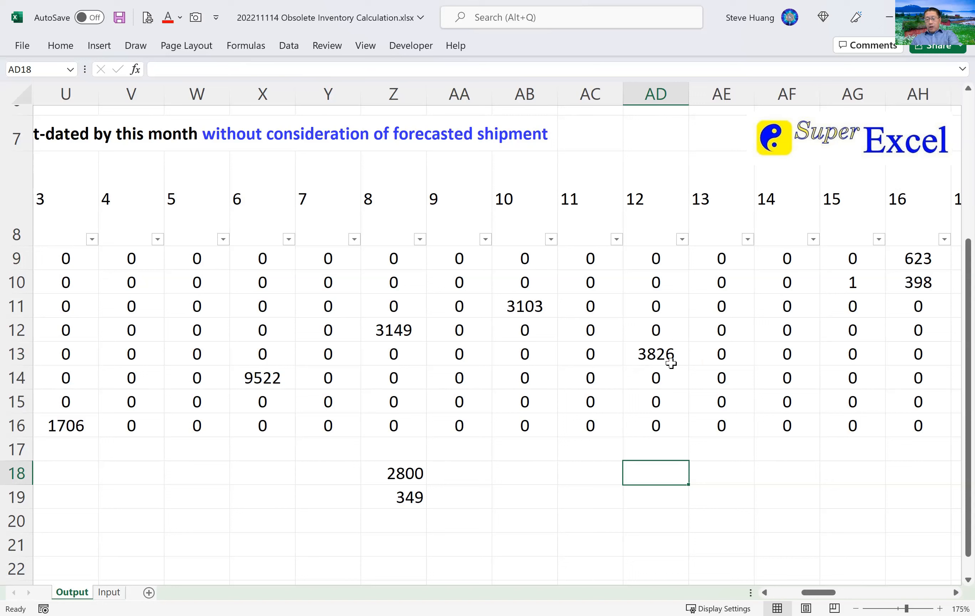
{"action": "type", "text": "="}
{"action": "left_click", "coordinate": [654, 210]}
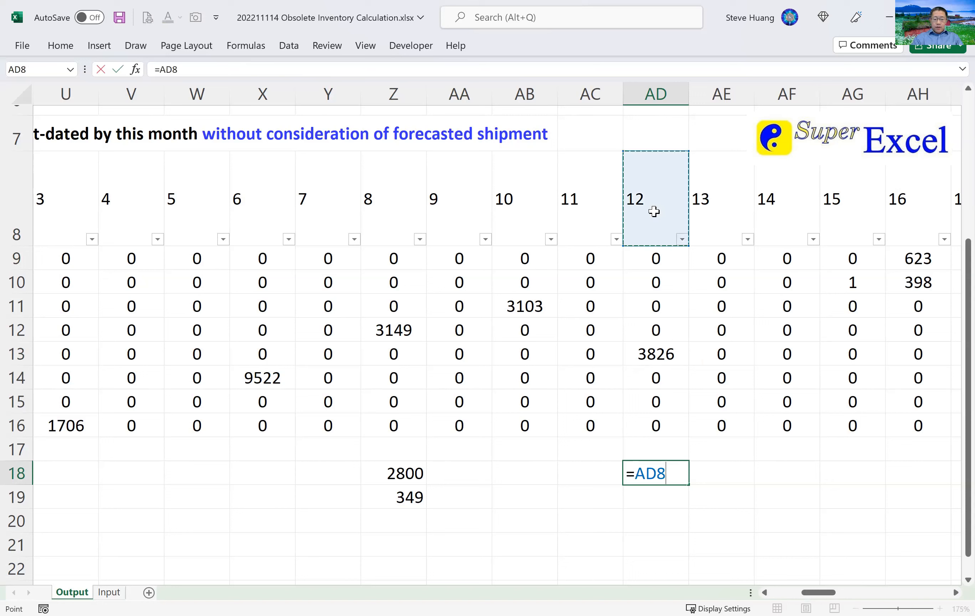
{"action": "type", "text": "*"}
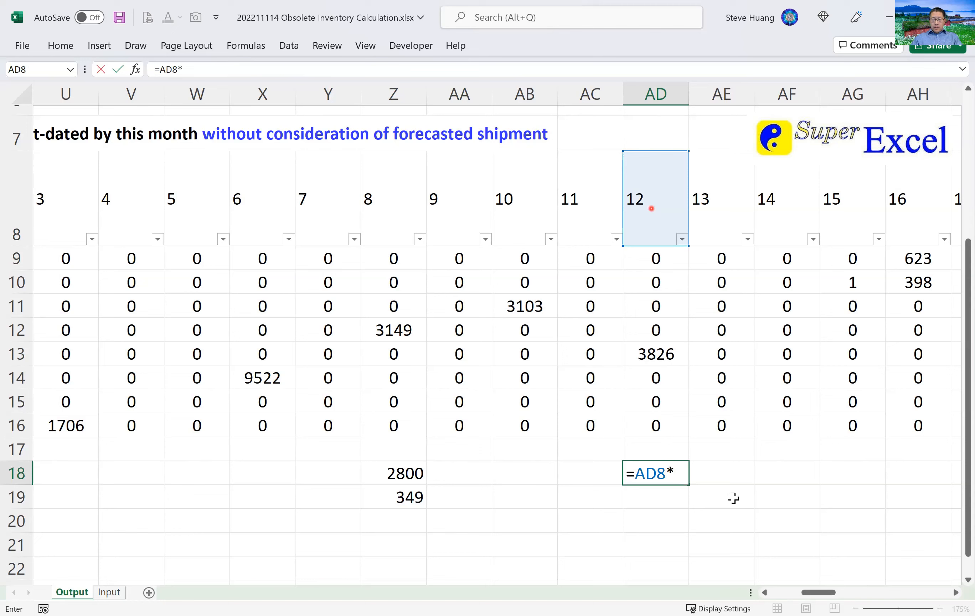
{"action": "left_click", "coordinate": [783, 593]}
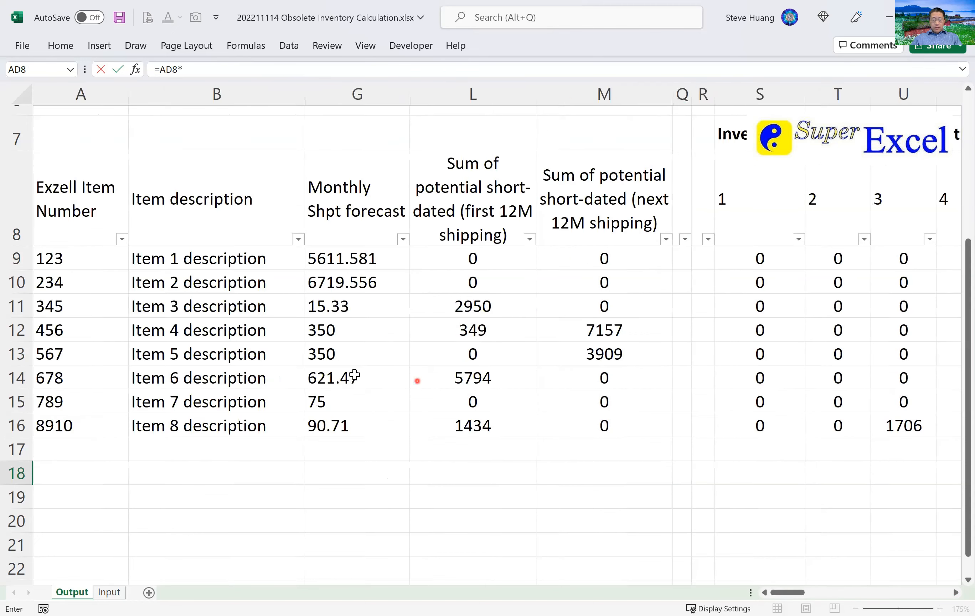
{"action": "left_click", "coordinate": [344, 353]}
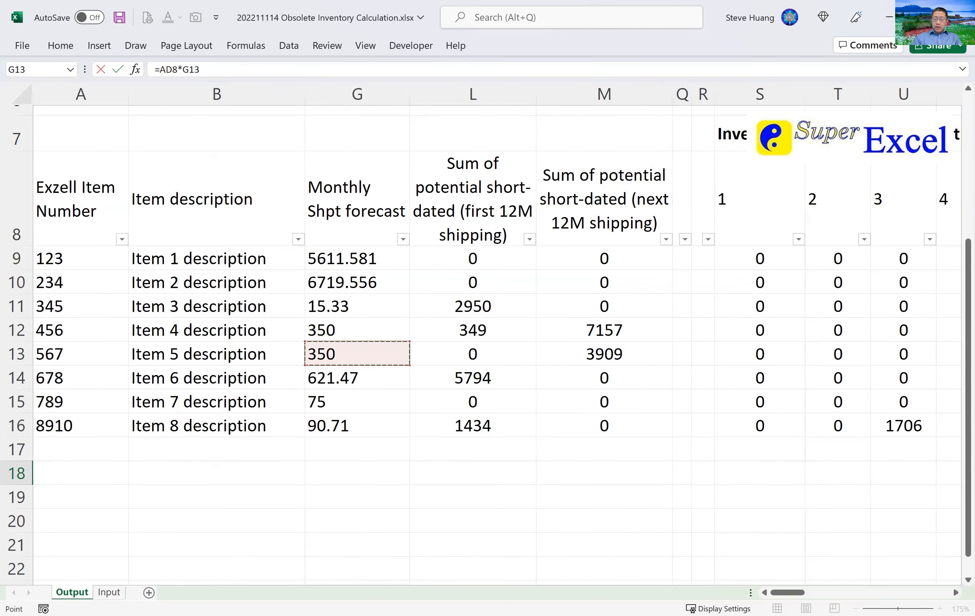
{"action": "key", "text": "Return"}
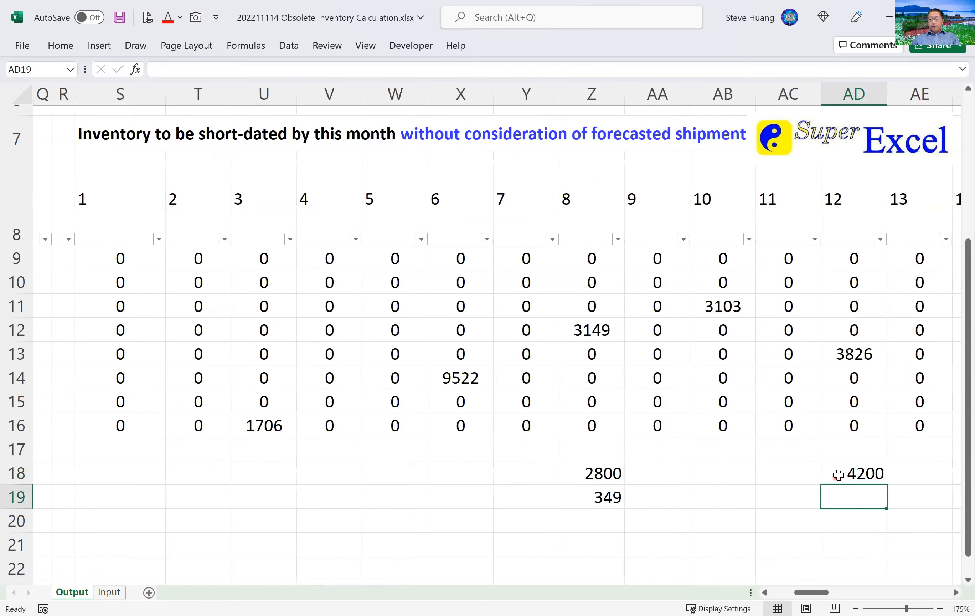
- Subtract item 5's forecast shipments from its month 12 batch quantity in AD19 with the formula =AD13-AD18
{"action": "type", "text": "="}
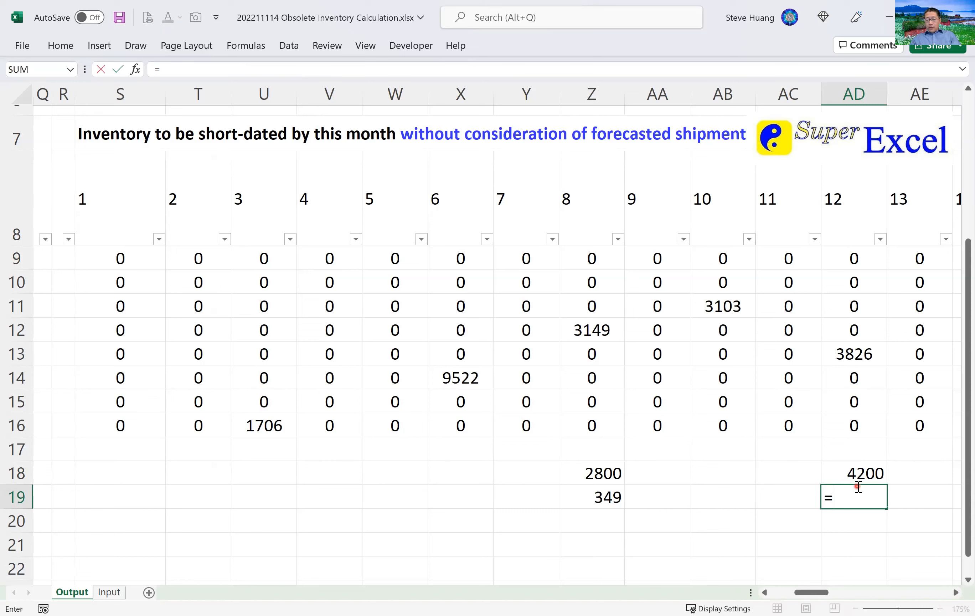
{"action": "left_click", "coordinate": [861, 477]}
{"action": "left_click", "coordinate": [856, 358]}
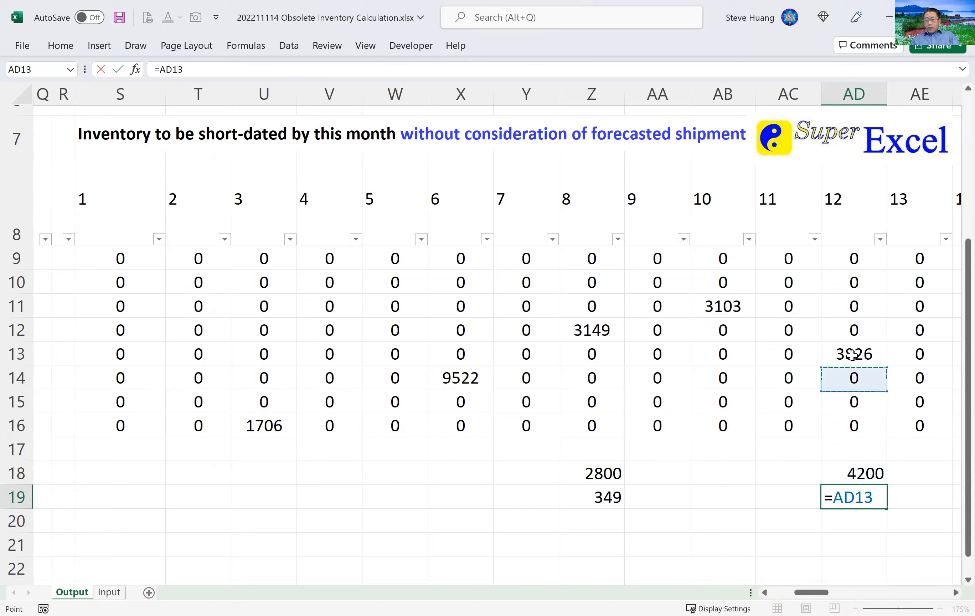
{"action": "type", "text": "-"}
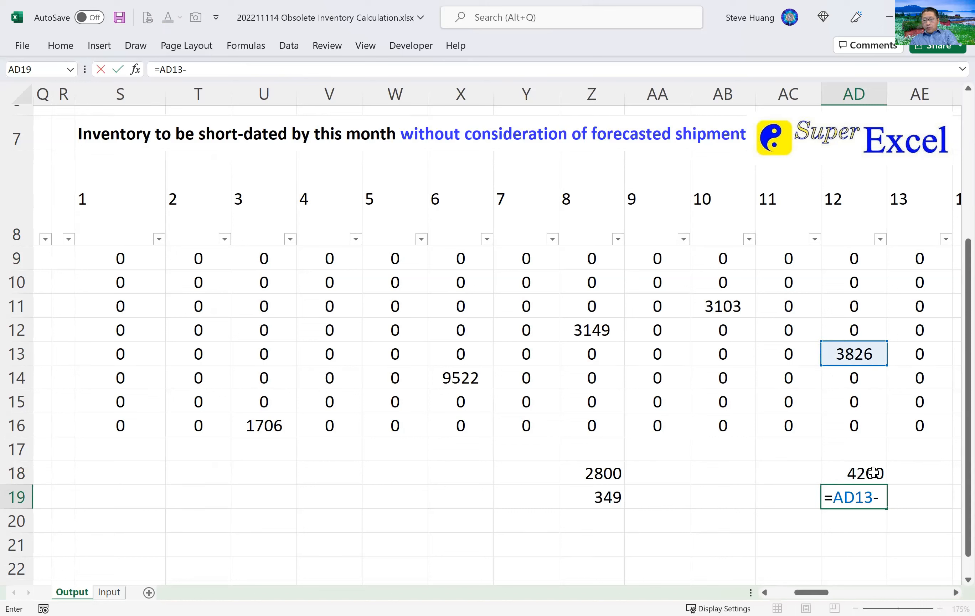
{"action": "left_click", "coordinate": [873, 472]}
{"action": "key", "text": "Return"}
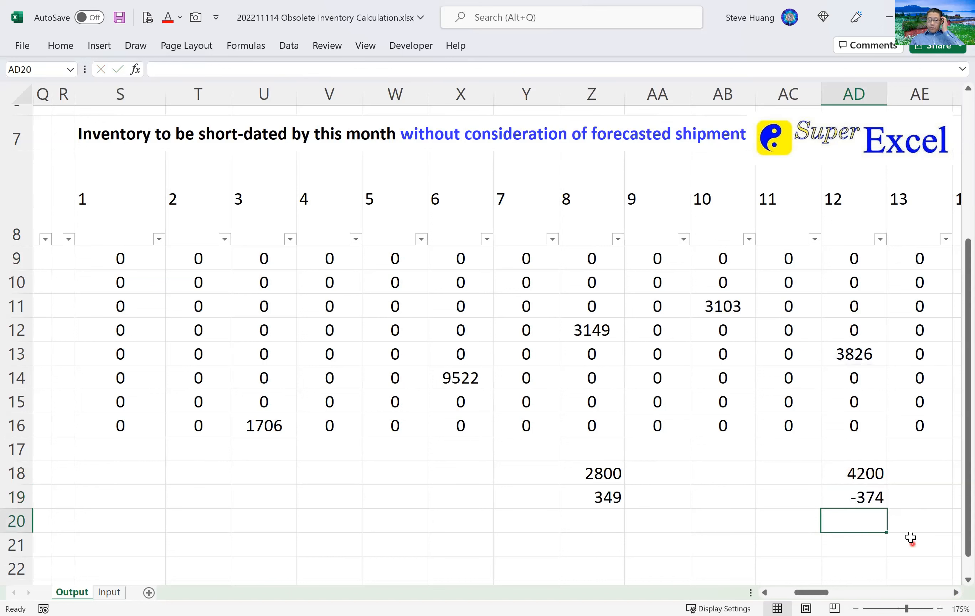
- Review item 5's month 12 batch, open BM13's formula and trace its $S13:AL13 range across the batch quantities
{"action": "left_click", "coordinate": [852, 354]}
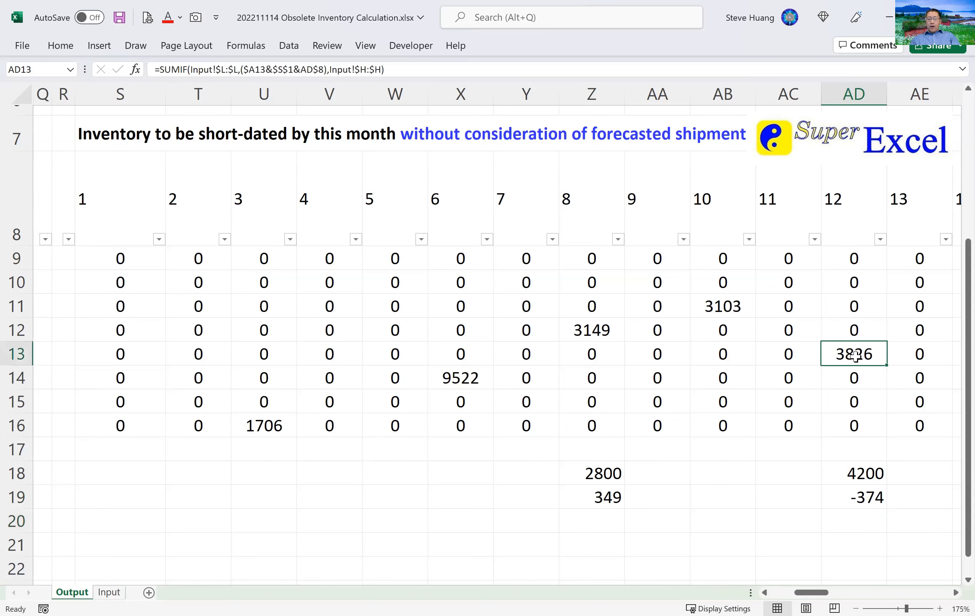
{"action": "left_click", "coordinate": [920, 593]}
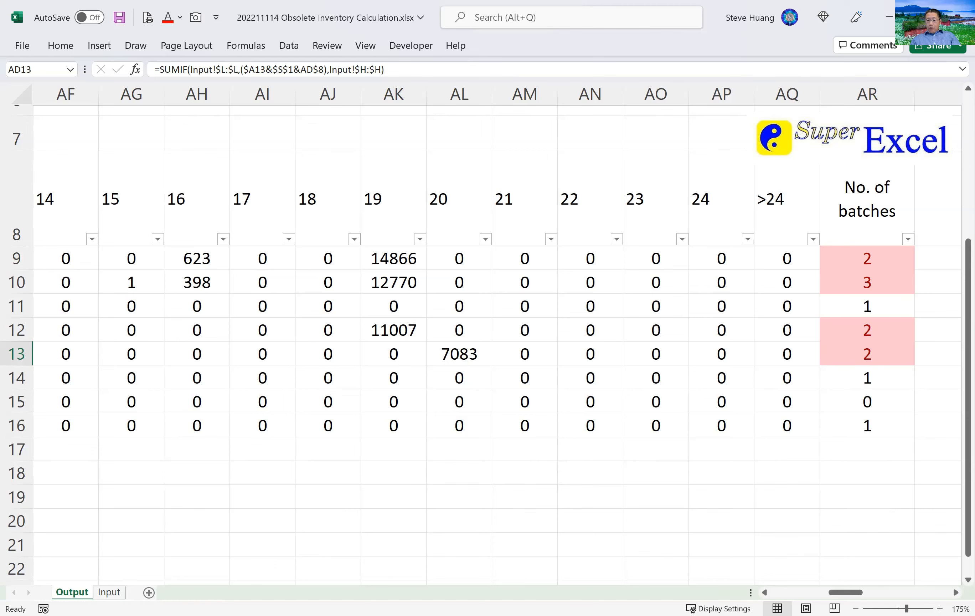
{"action": "left_click", "coordinate": [937, 593]}
{"action": "left_click", "coordinate": [938, 595]}
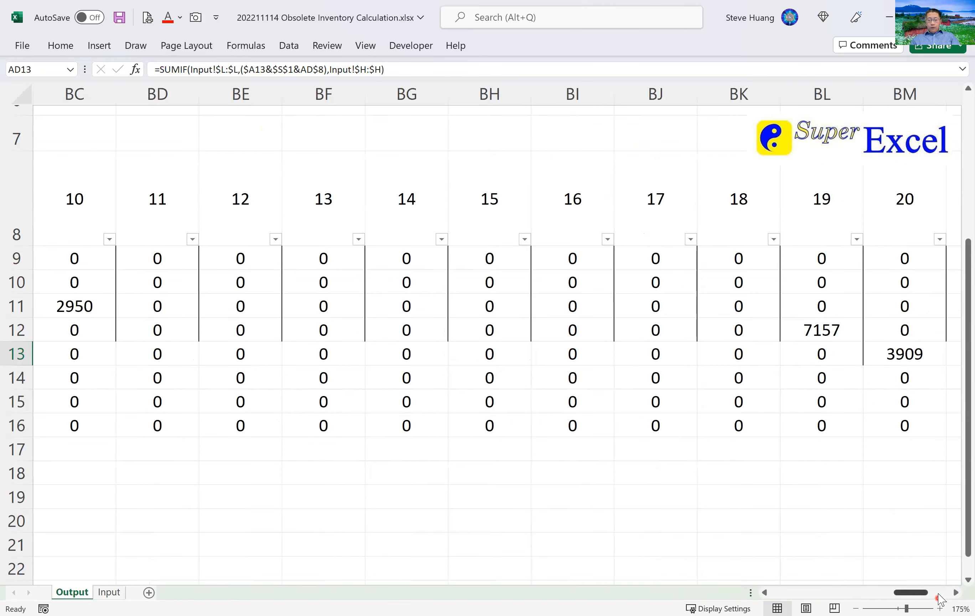
{"action": "left_click", "coordinate": [903, 356]}
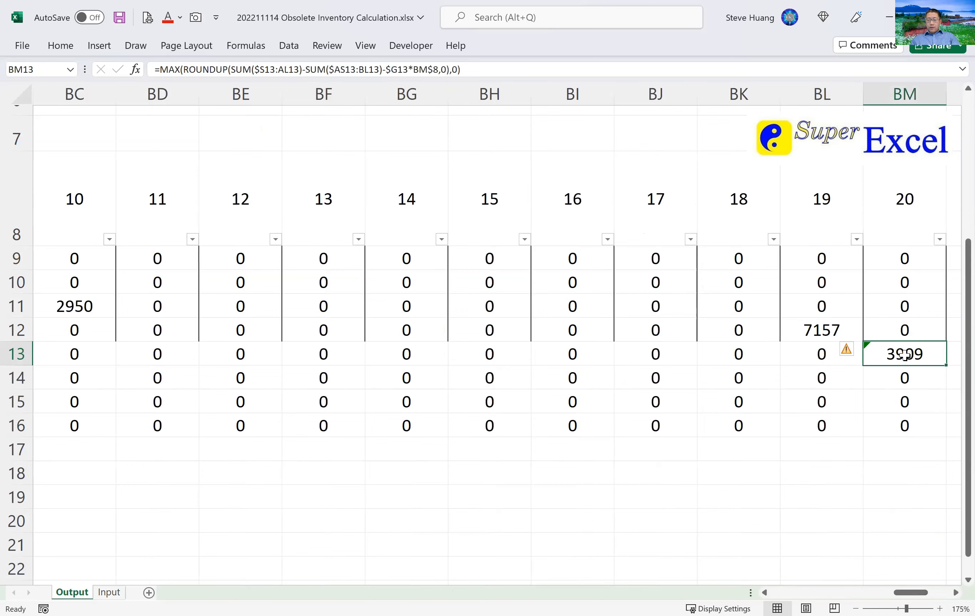
{"action": "key", "text": "F2"}
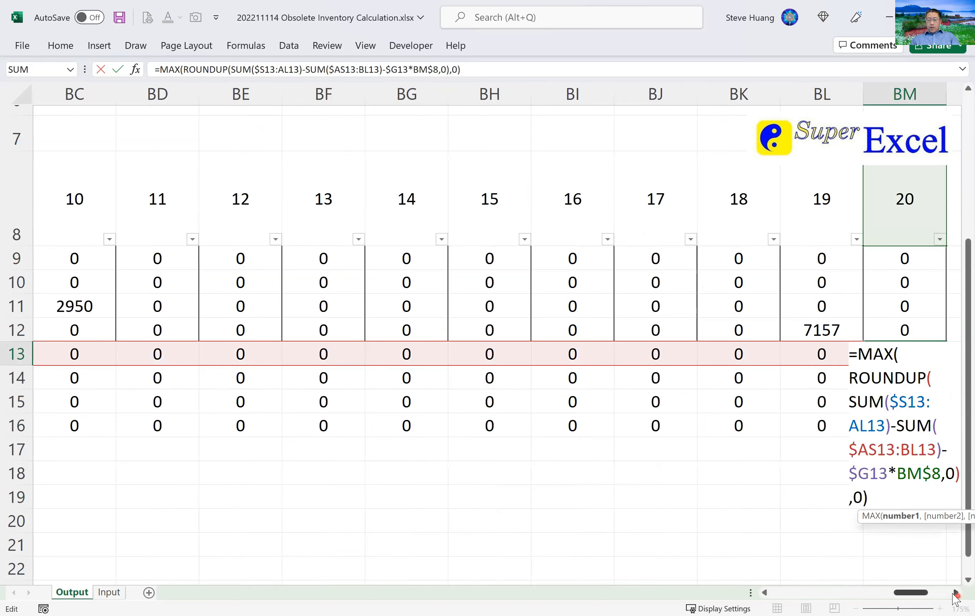
{"action": "left_click", "coordinate": [955, 592]}
{"action": "left_click", "coordinate": [956, 593]}
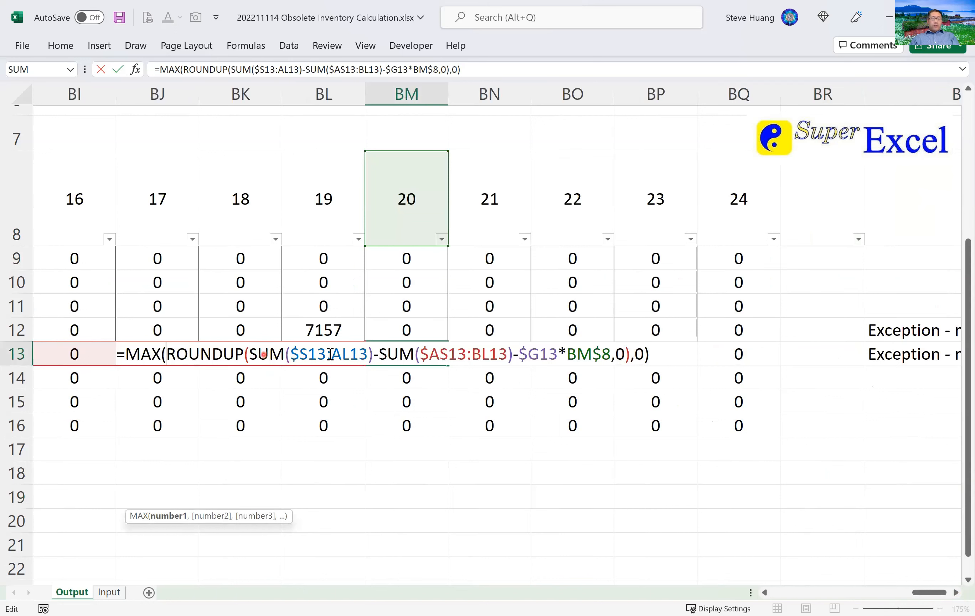
{"action": "left_click", "coordinate": [813, 594]}
{"action": "left_click", "coordinate": [813, 593]}
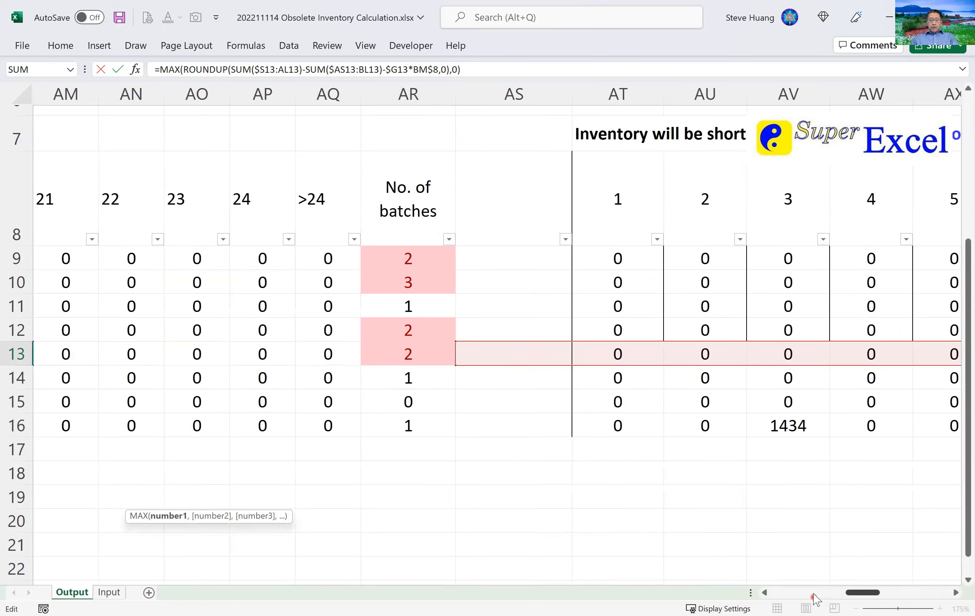
{"action": "left_click", "coordinate": [814, 593]}
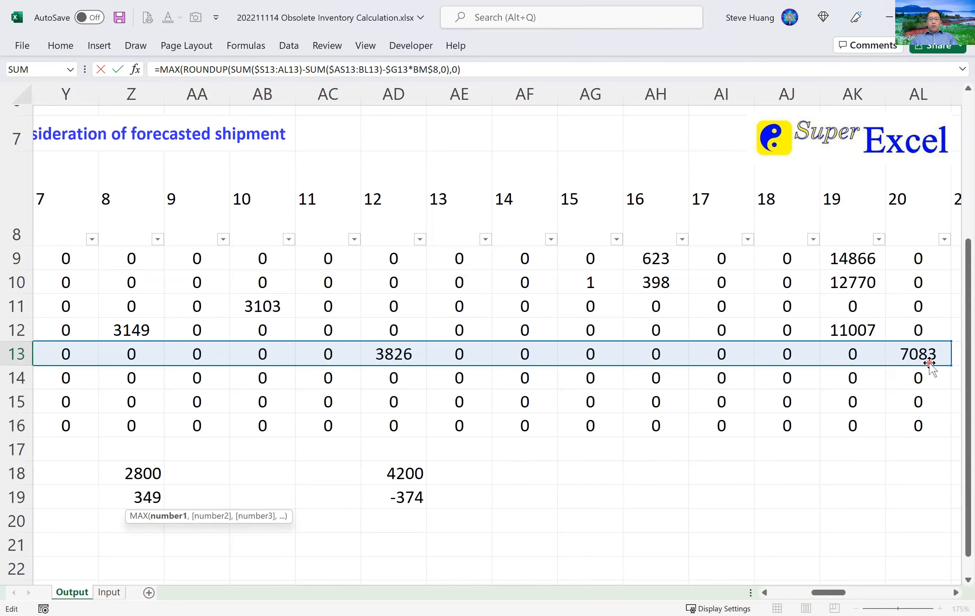
- Examine the SUM($AS13:BL13) and $G13*BM$8 terms in BM13's formula against item 5's short-dated quantities
{"action": "left_click_drag", "start_coordinate": [922, 592], "coordinate": [944, 595]}
{"action": "left_click_drag", "start_coordinate": [390, 353], "coordinate": [509, 353]}
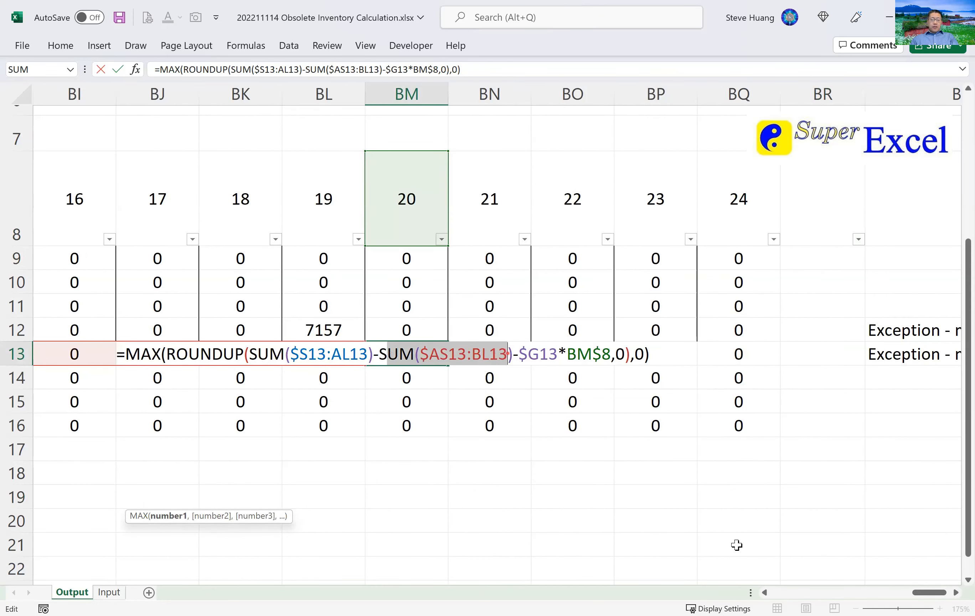
{"action": "left_click", "coordinate": [798, 594]}
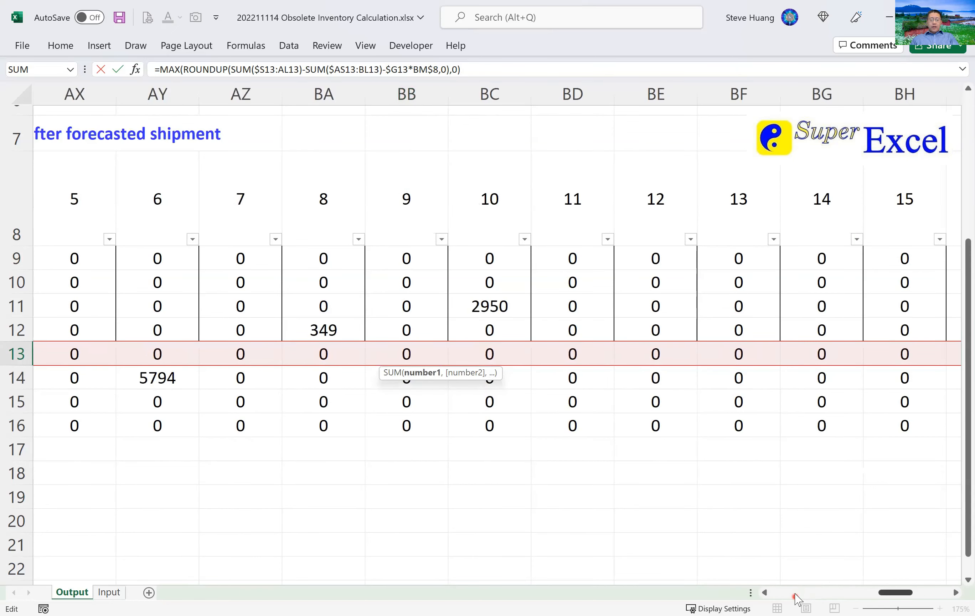
{"action": "left_click", "coordinate": [764, 593]}
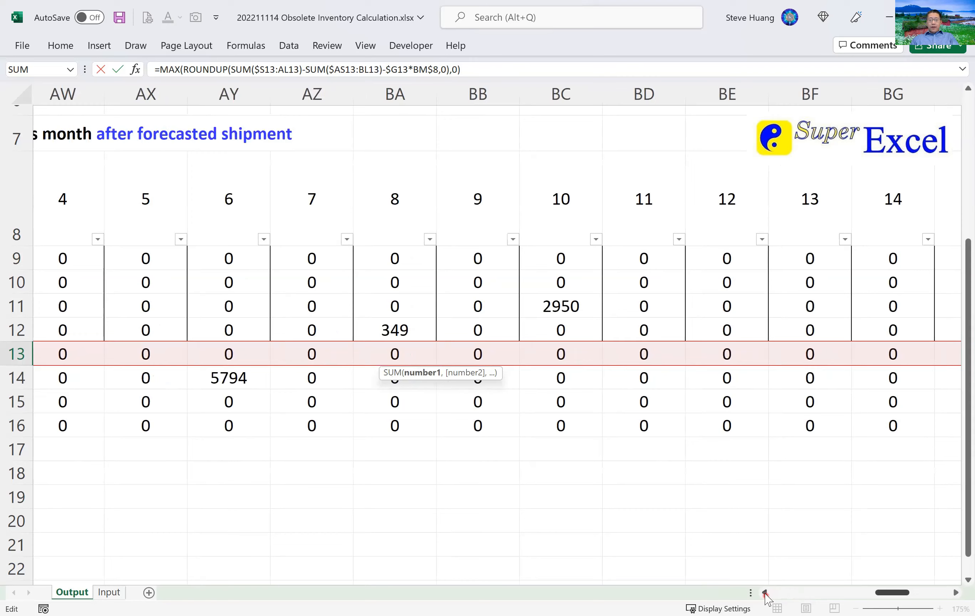
{"action": "left_click", "coordinate": [765, 592]}
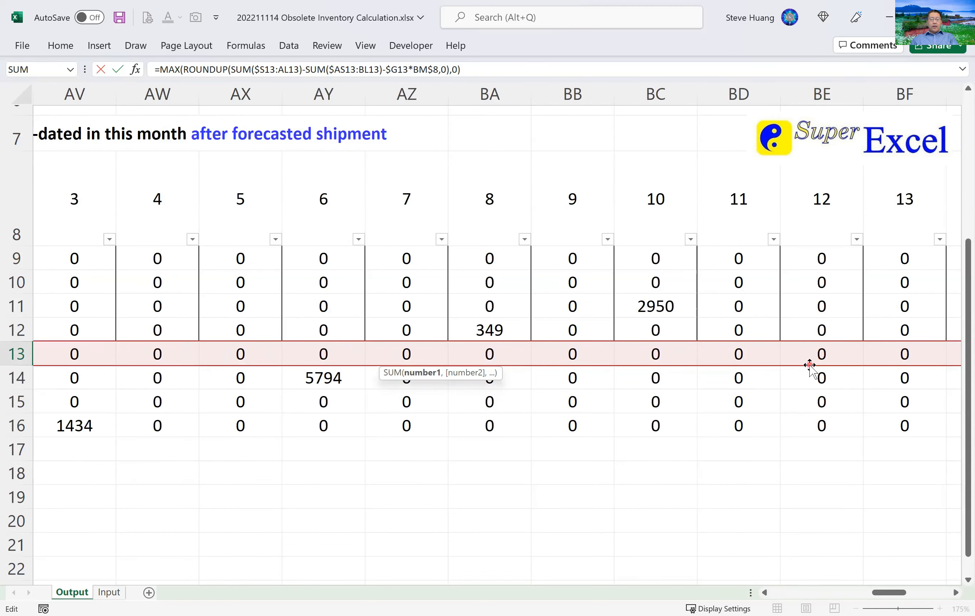
{"action": "left_click", "coordinate": [918, 593]}
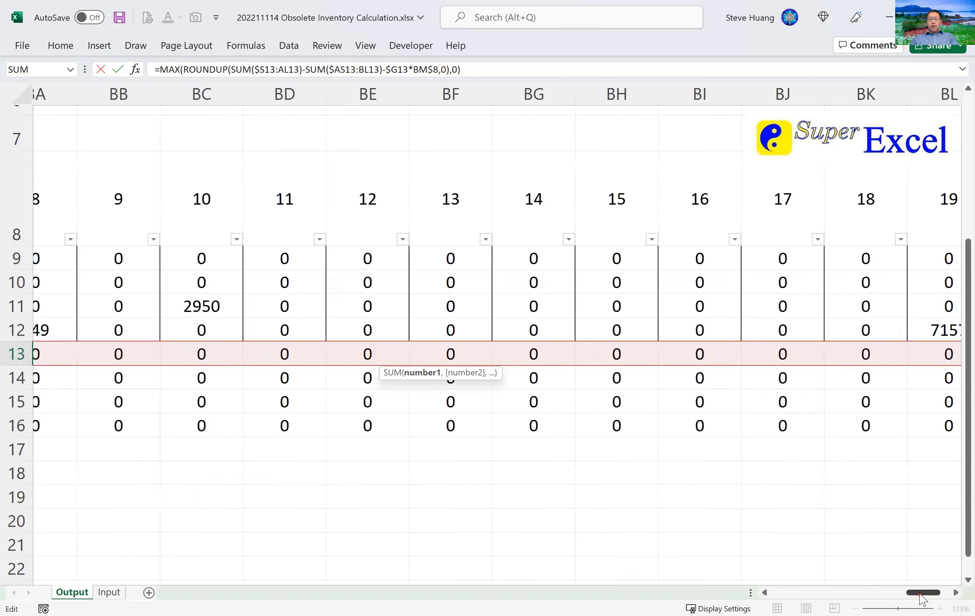
{"action": "left_click_drag", "start_coordinate": [688, 355], "coordinate": [775, 356]}
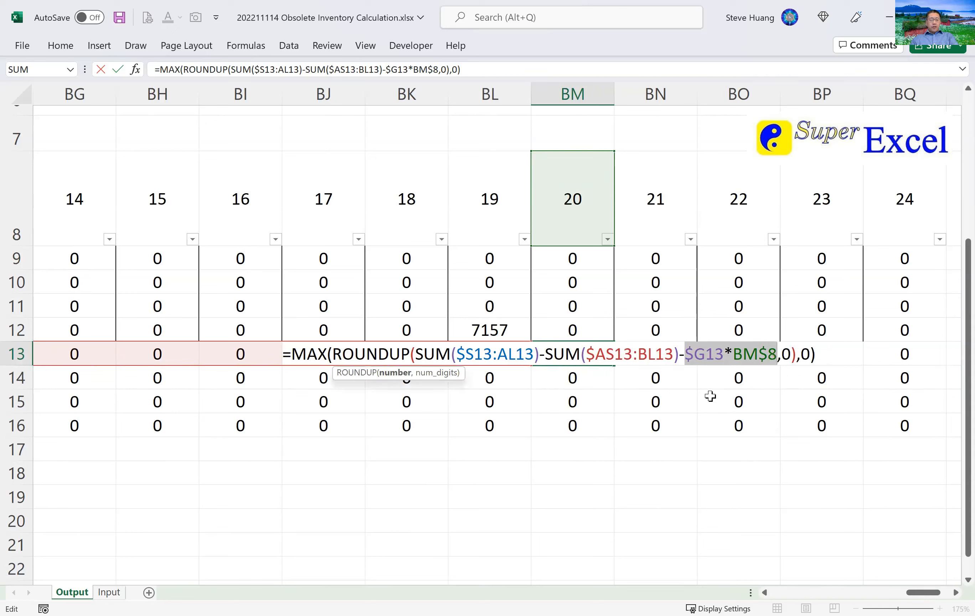
{"action": "key", "text": "Escape"}
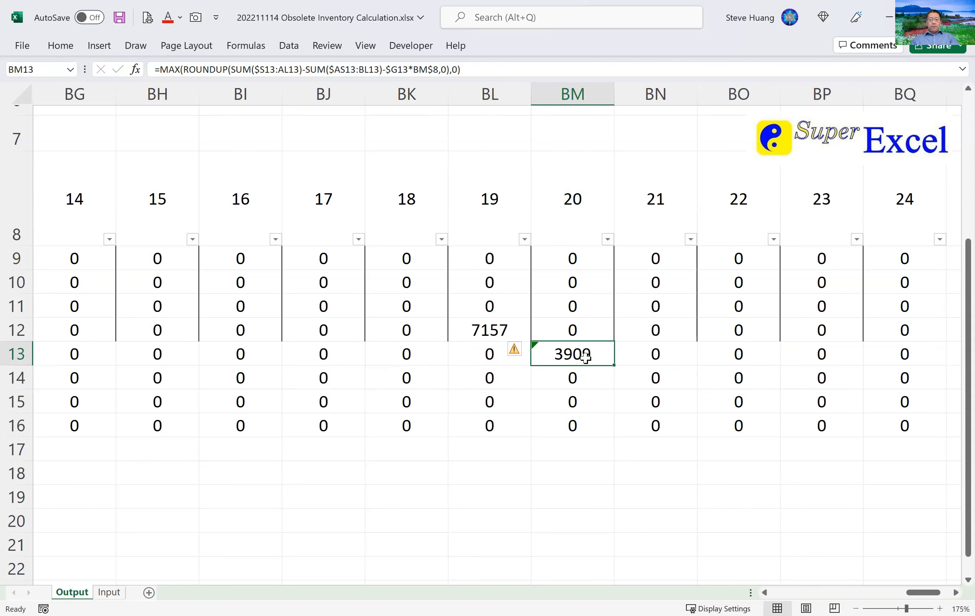
{"action": "double_click", "coordinate": [586, 354]}
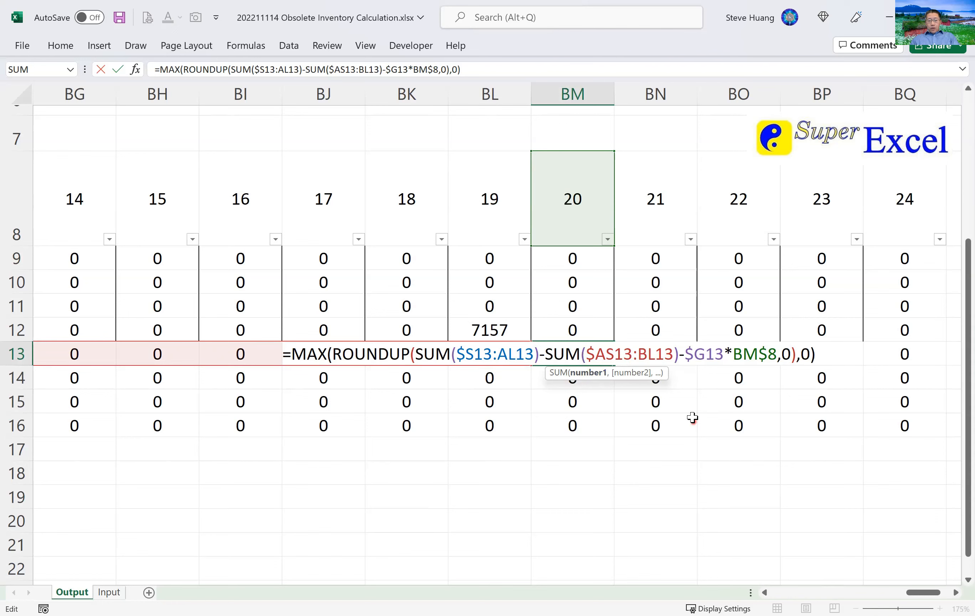
{"action": "key", "text": "ctrl+Return"}
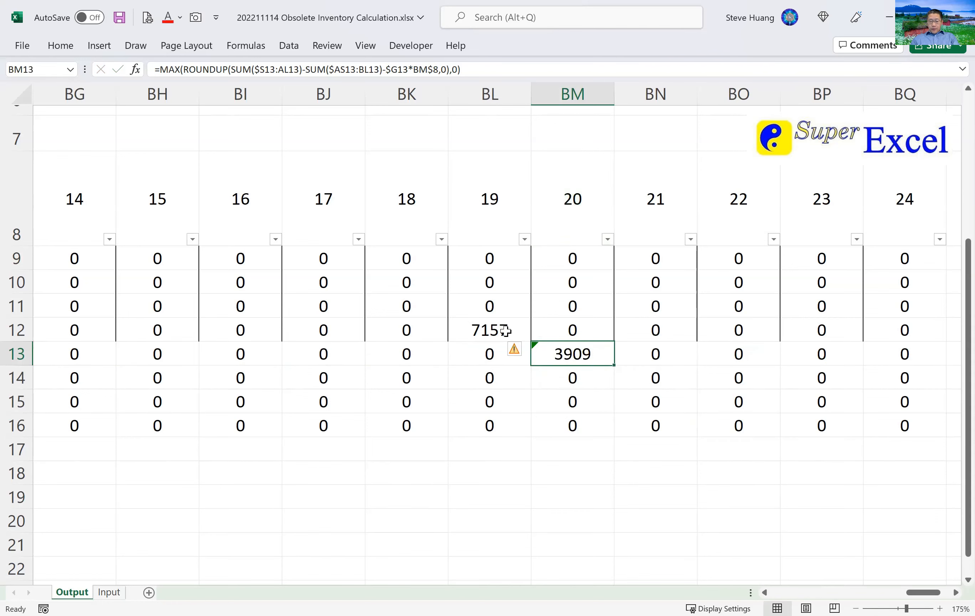
- Copy item 4's MAX formulas from AT12:BQ12 down through row 16 for all 24 months
{"action": "left_click", "coordinate": [505, 331]}
{"action": "key", "text": "ctrl+Left"}
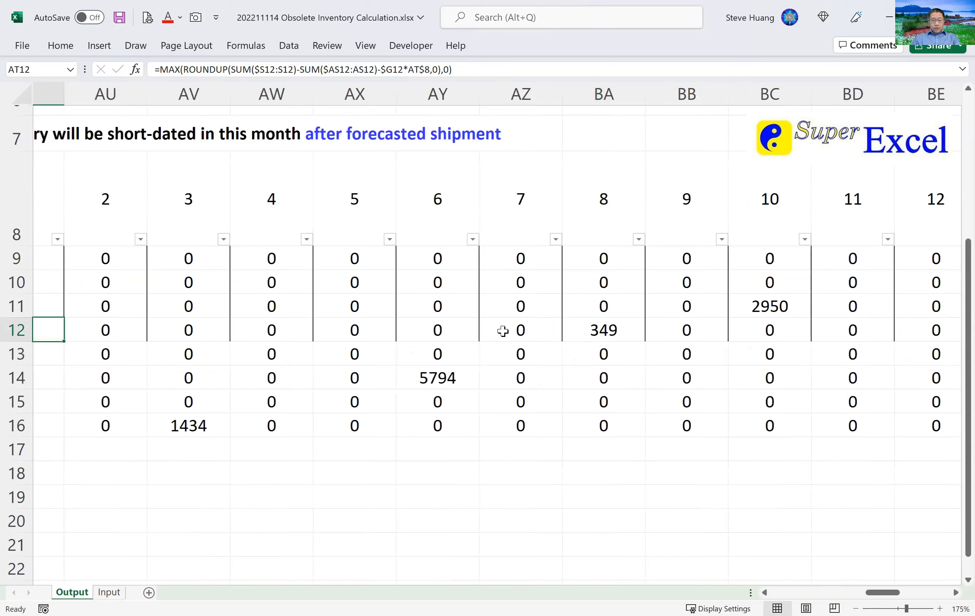
{"action": "key", "text": "F2"}
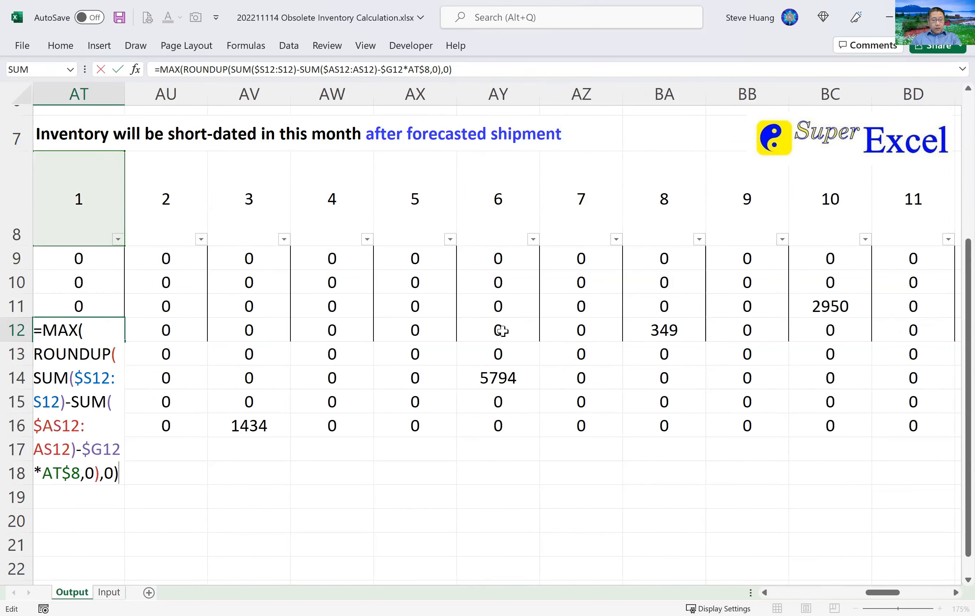
{"action": "key", "text": "Escape"}
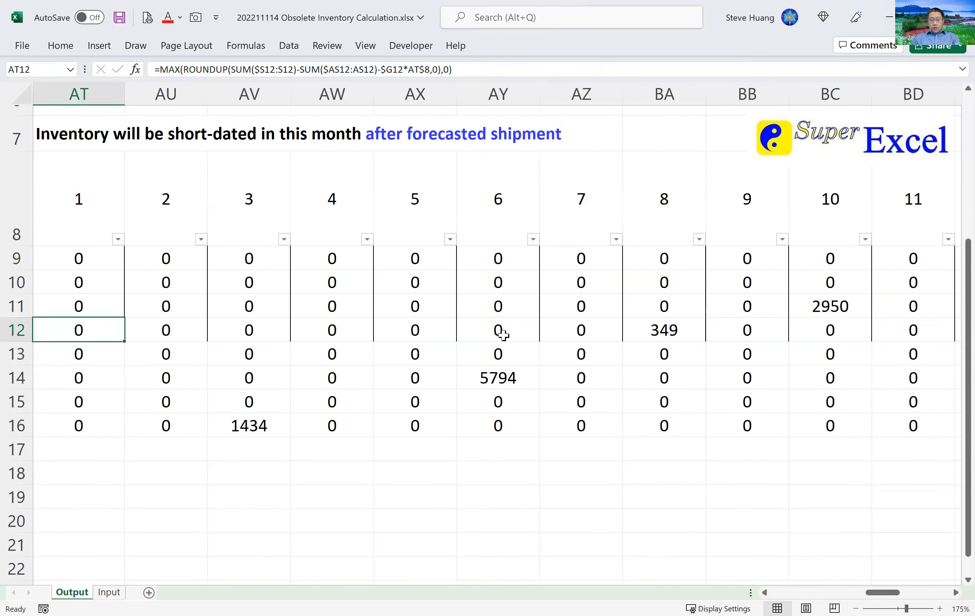
{"action": "key", "text": "ctrl+shift+Right"}
{"action": "key", "text": "ctrl+c"}
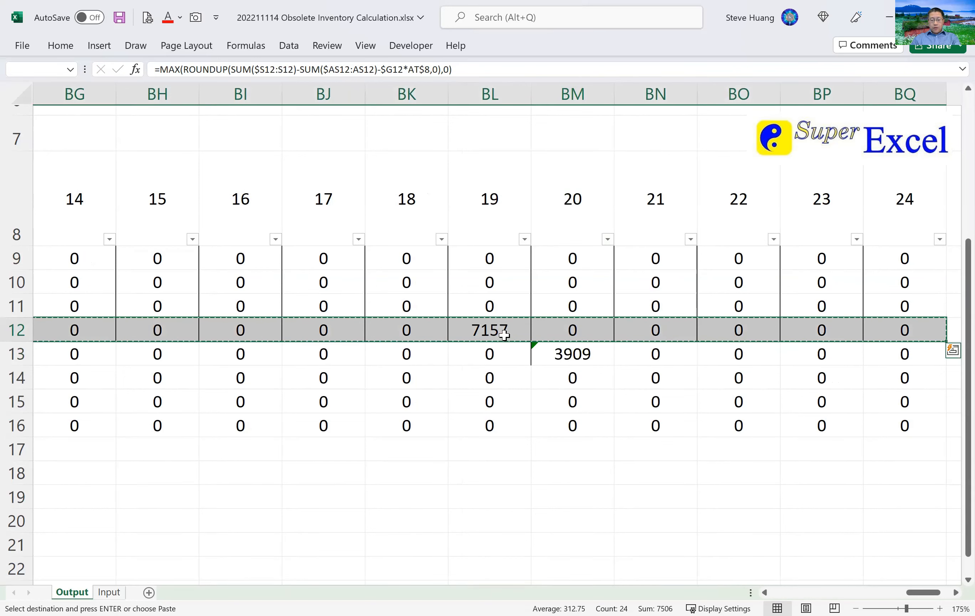
{"action": "key", "text": "ctrl+shift+Down"}
{"action": "key", "text": "ctrl+v"}
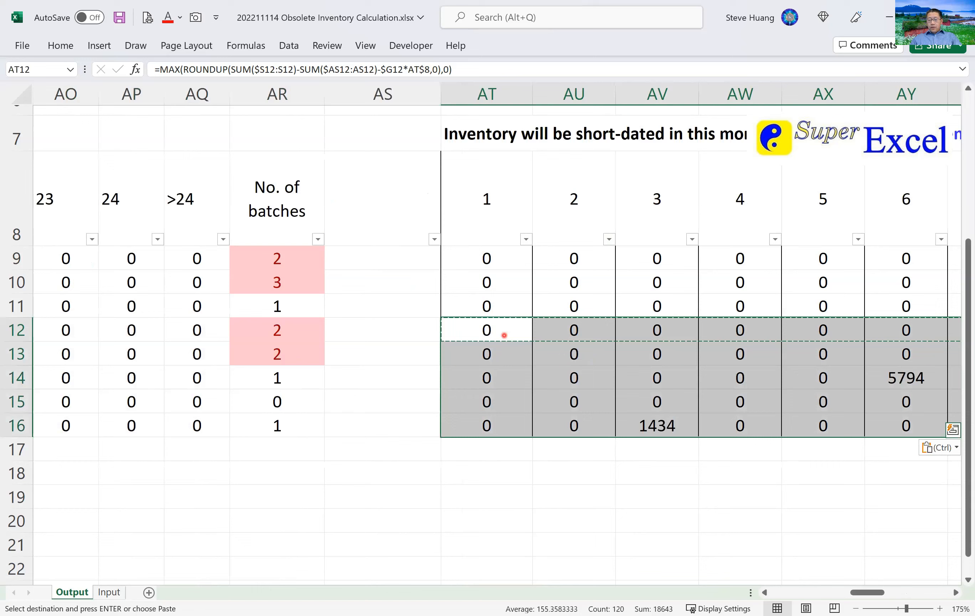
- Check item 5's month 20 formula in BM13 and the copied formulas' results for the surrounding months
{"action": "left_click", "coordinate": [926, 593]}
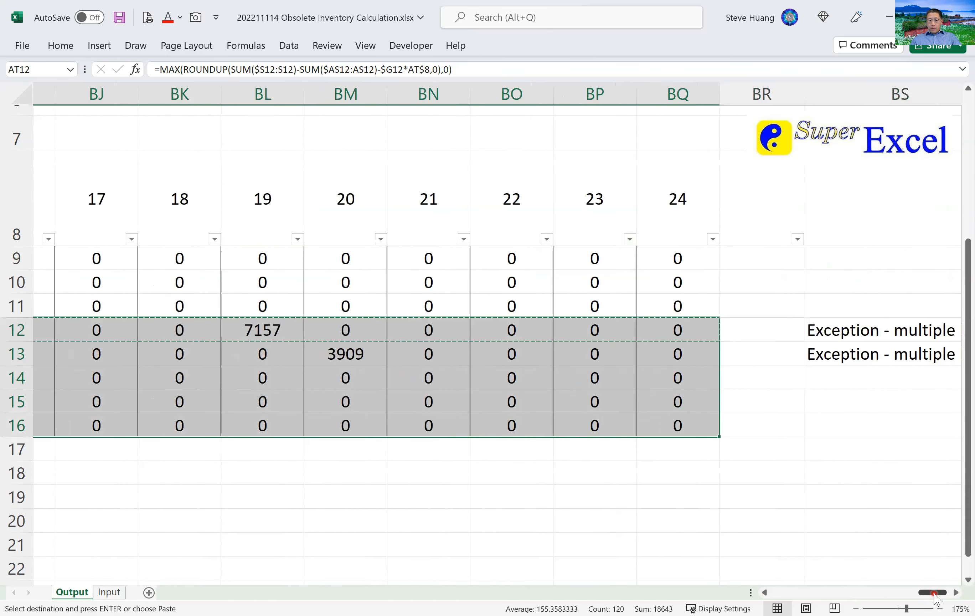
{"action": "left_click", "coordinate": [242, 354]}
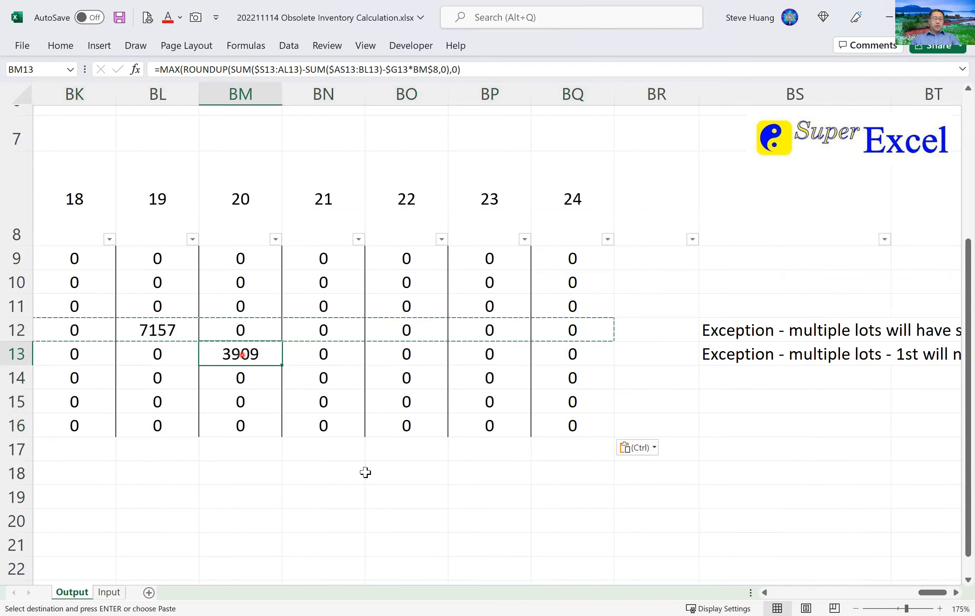
{"action": "left_click", "coordinate": [766, 592]}
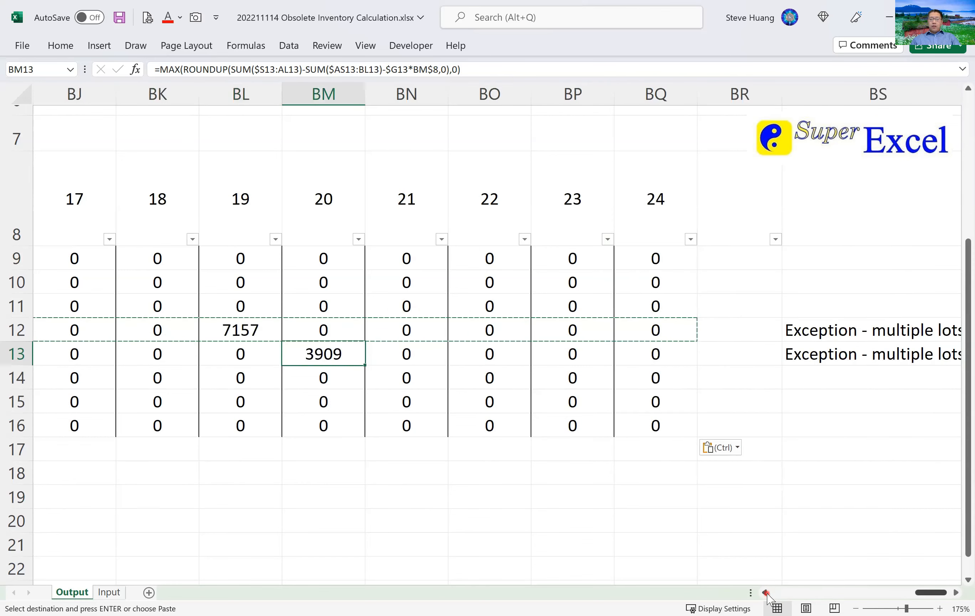
{"action": "left_click", "coordinate": [766, 592]}
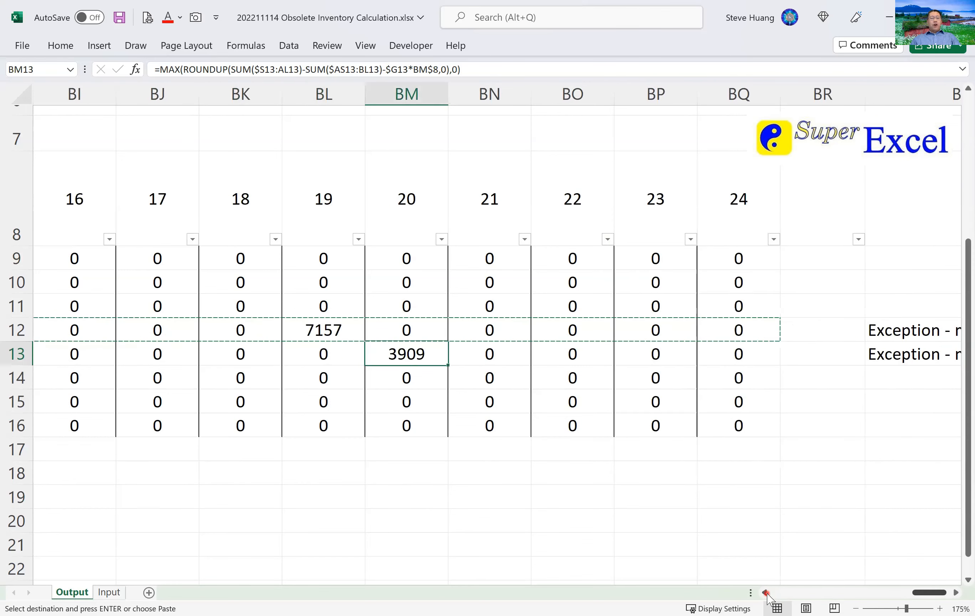
{"action": "left_click", "coordinate": [767, 592]}
{"action": "left_click", "coordinate": [766, 592]}
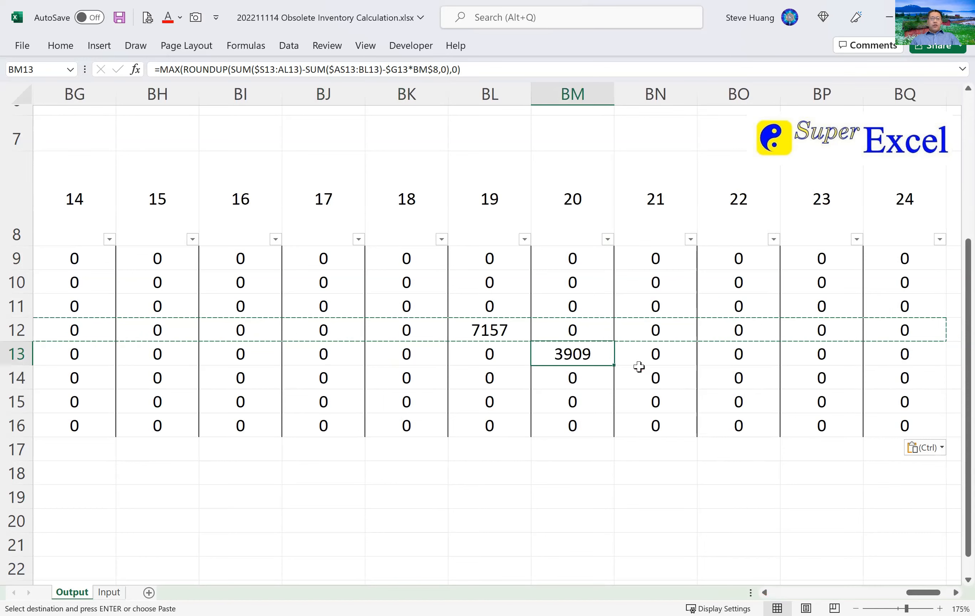
{"action": "scroll", "coordinate": [639, 366], "scroll_direction": "up", "scroll_amount": 1}
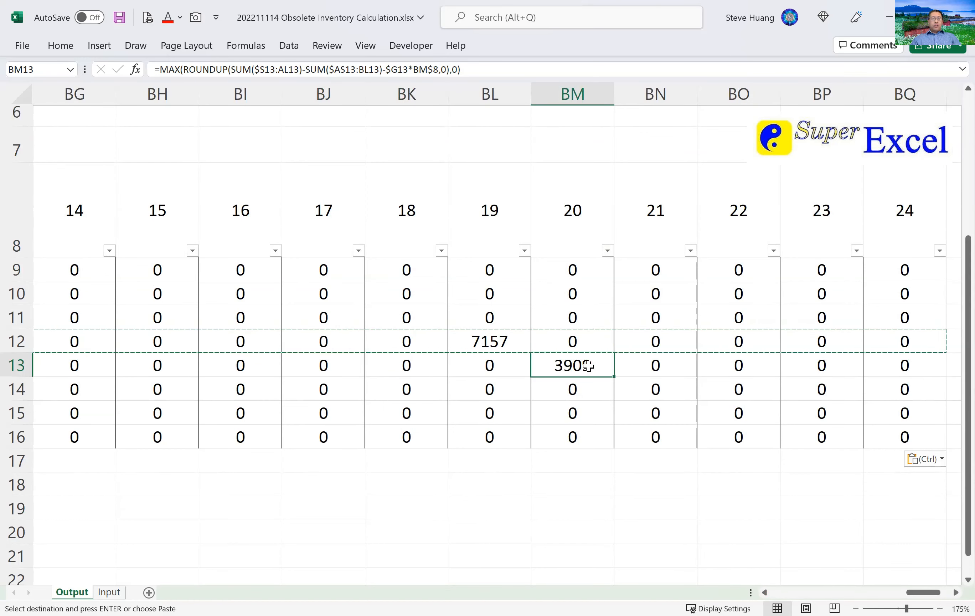
- Examine item 4's month 19 formula in BL12 and trace its $S12:AK12 and $AS12:BK12 ranges across the row
{"action": "left_click", "coordinate": [499, 340]}
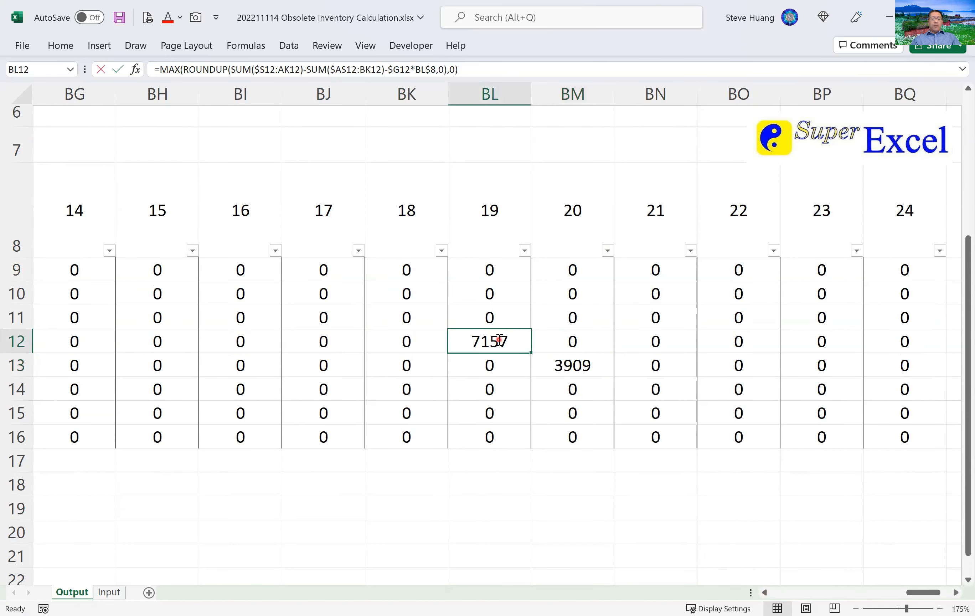
{"action": "double_click", "coordinate": [499, 340]}
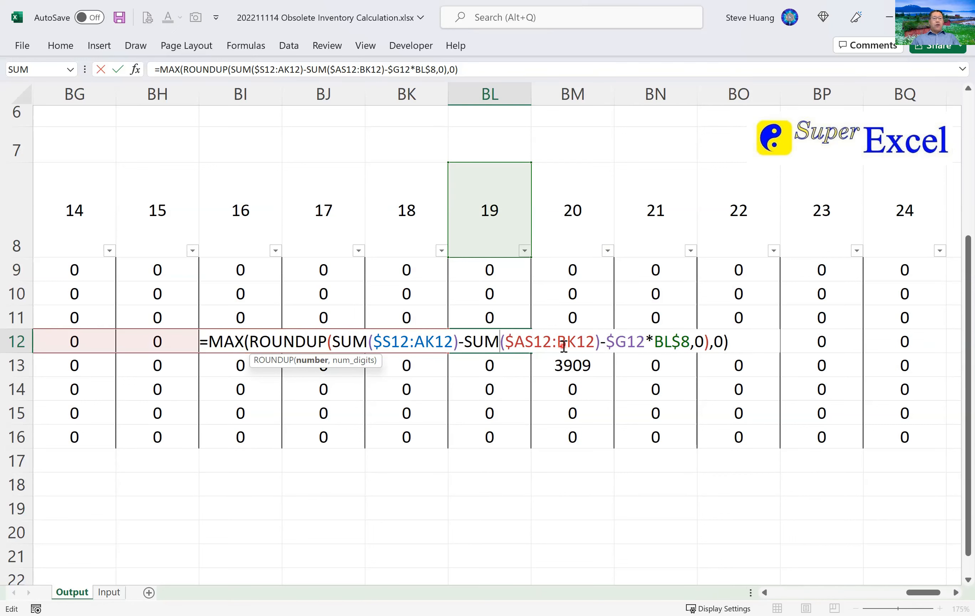
{"action": "left_click", "coordinate": [791, 593]}
{"action": "left_click", "coordinate": [788, 593]}
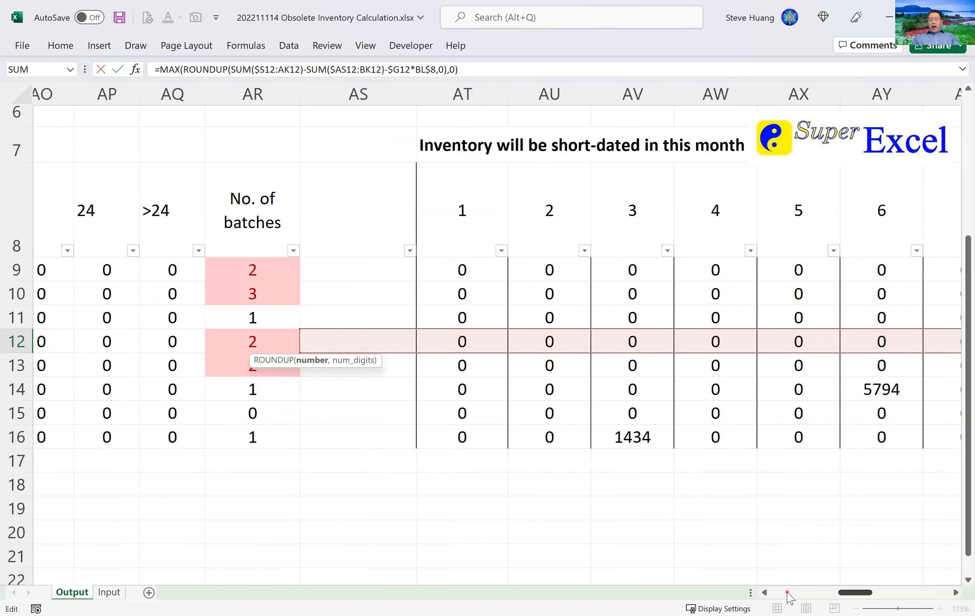
{"action": "left_click", "coordinate": [788, 593]}
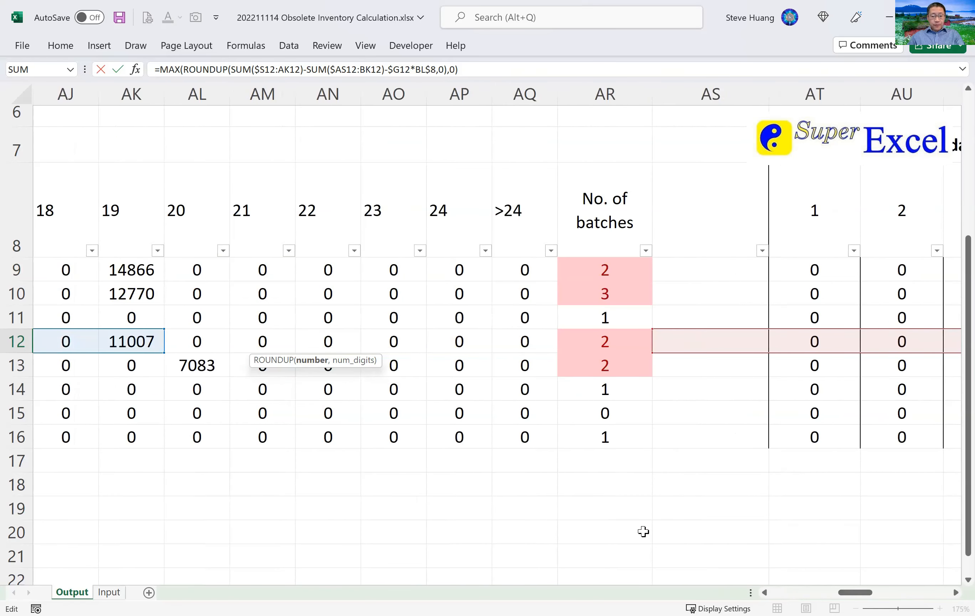
{"action": "key", "text": "Escape"}
- Check the SUM formulas in L9 and M9 that total short-dated inventory for the first and next 12 months
{"action": "left_click_drag", "start_coordinate": [901, 593], "coordinate": [788, 594]}
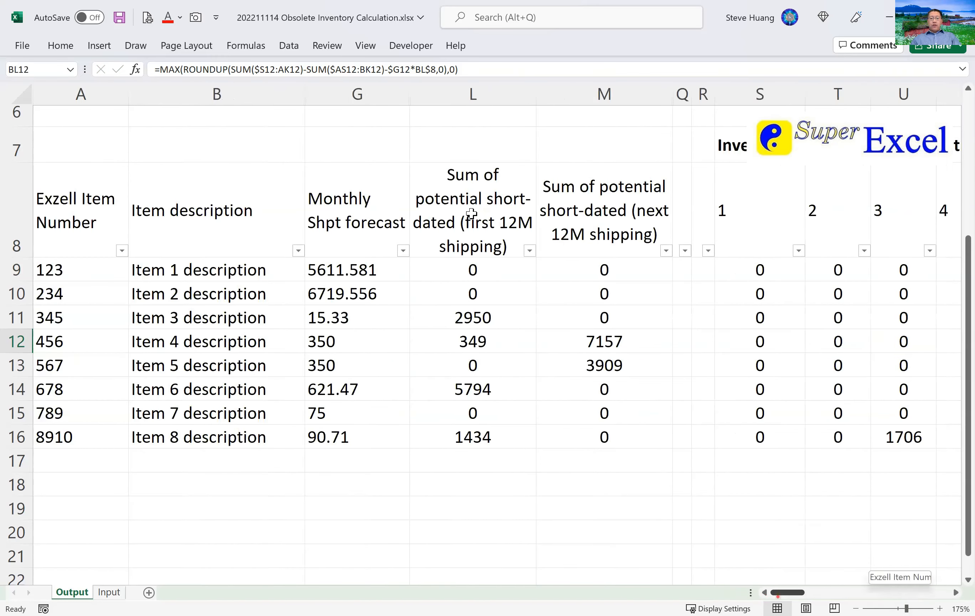
{"action": "left_click_drag", "start_coordinate": [529, 97], "coordinate": [588, 101]}
{"action": "left_click_drag", "start_coordinate": [472, 314], "coordinate": [464, 288]}
{"action": "left_click", "coordinate": [464, 288]}
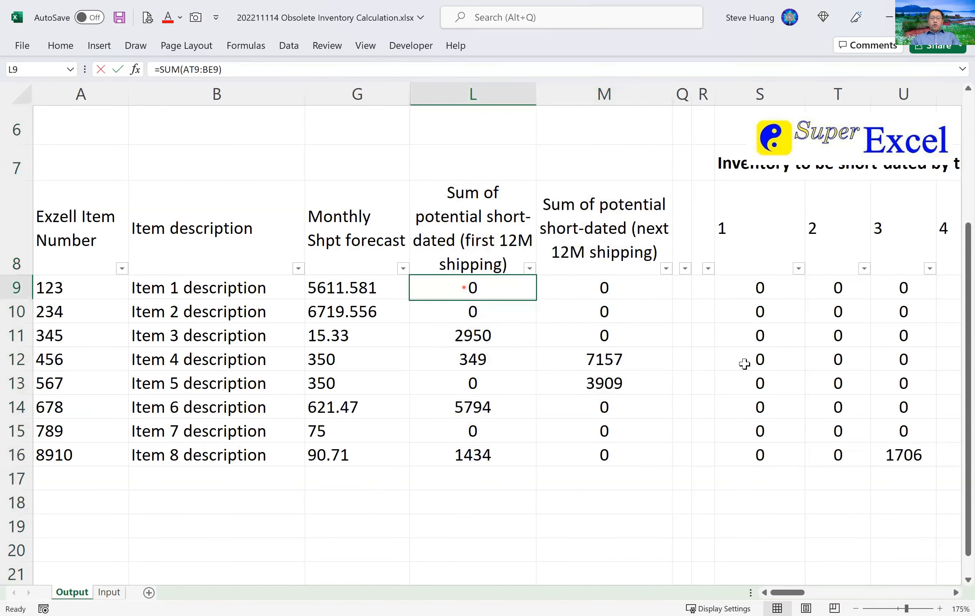
{"action": "key", "text": "F2"}
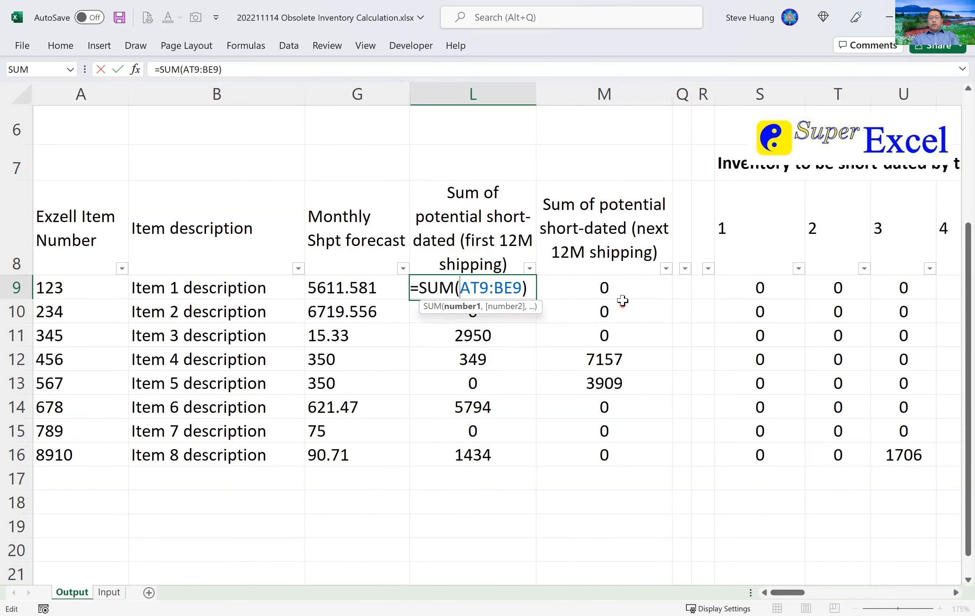
{"action": "key", "text": "Escape"}
{"action": "double_click", "coordinate": [627, 288]}
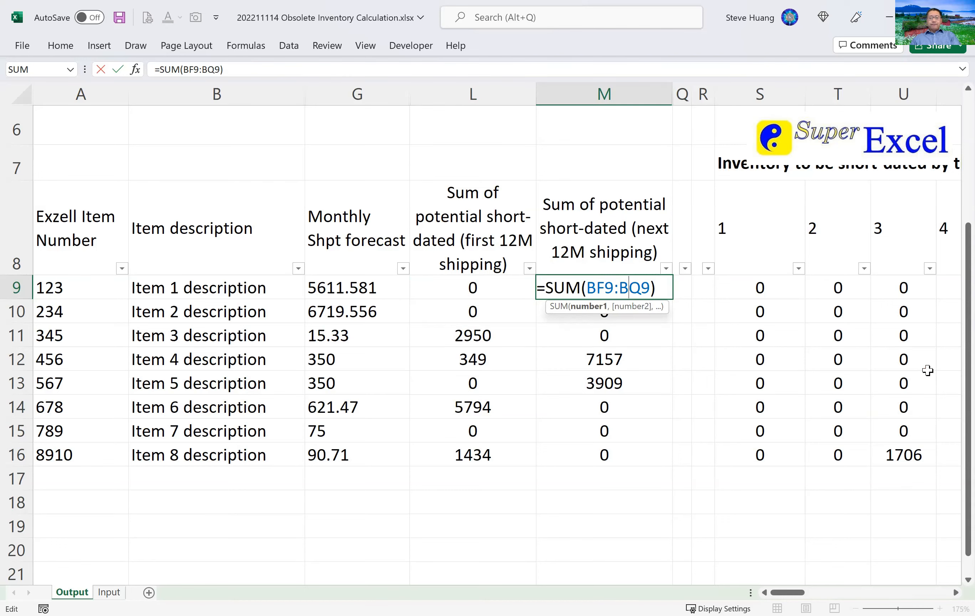
{"action": "key", "text": "Escape"}
- Review the row 8 month headers across the batch inventory block and the month 1 to 24 short-dated block
{"action": "scroll", "coordinate": [676, 460], "scroll_direction": "up", "scroll_amount": 1}
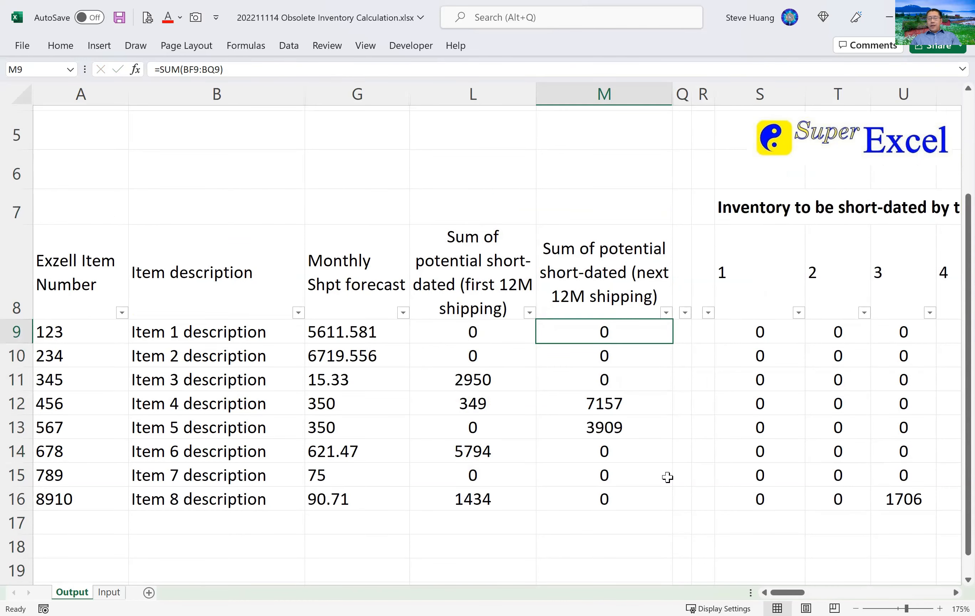
{"action": "left_click", "coordinate": [767, 285]}
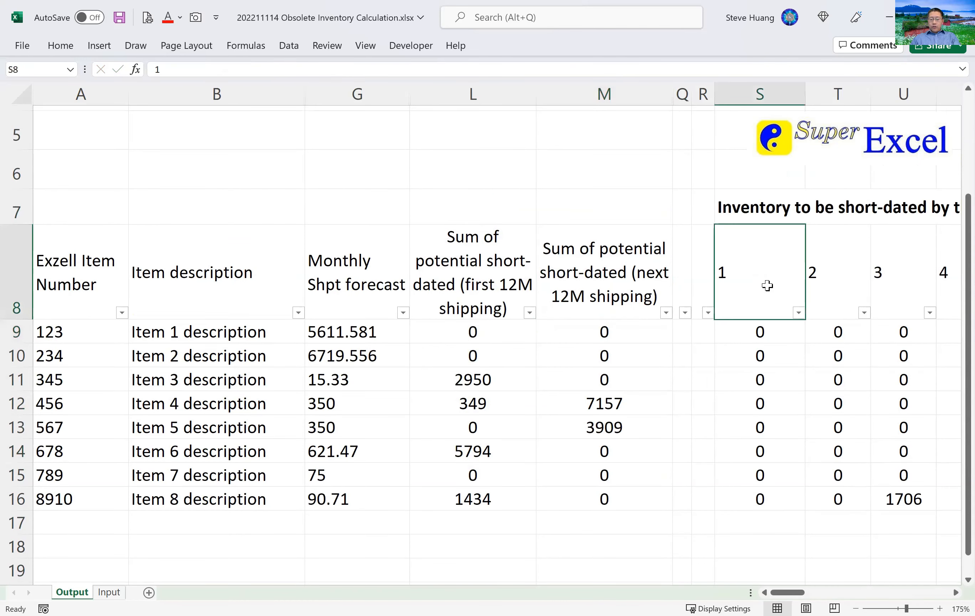
{"action": "key", "text": "ctrl+Right"}
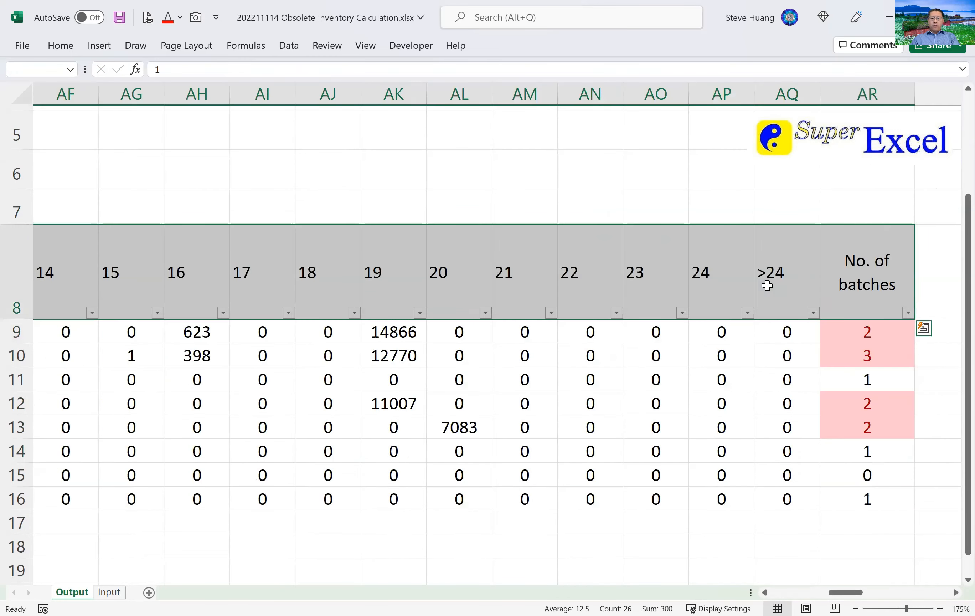
{"action": "key", "text": "ctrl+Right"}
{"action": "key", "text": "ctrl+shift+Right"}
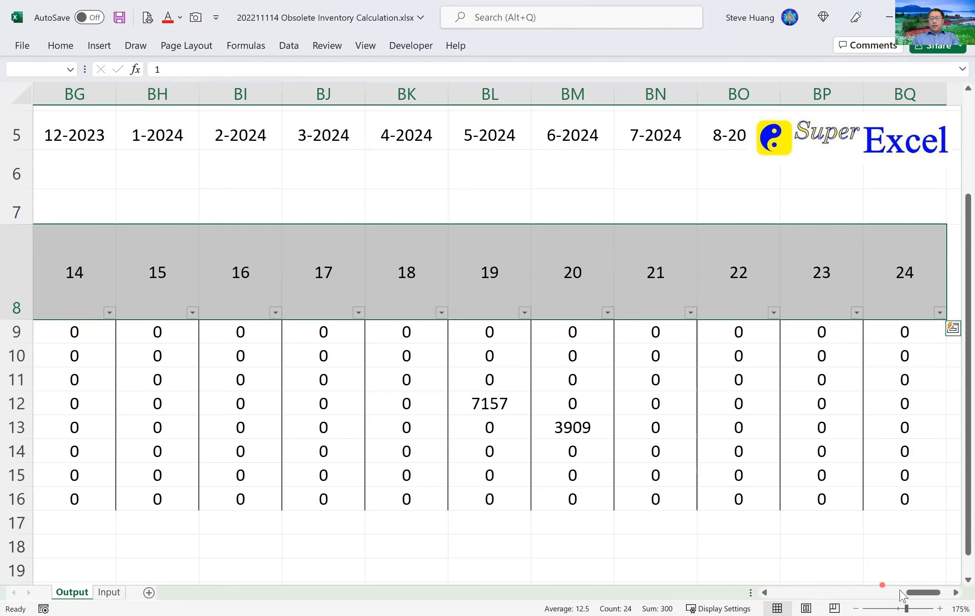
- Select L9:M16 to review all items' potential short-dated sums for both 12-month periods
{"action": "left_click_drag", "start_coordinate": [911, 595], "coordinate": [770, 597]}
{"action": "left_click", "coordinate": [473, 332]}
{"action": "left_click", "coordinate": [592, 495], "text": "shift"}
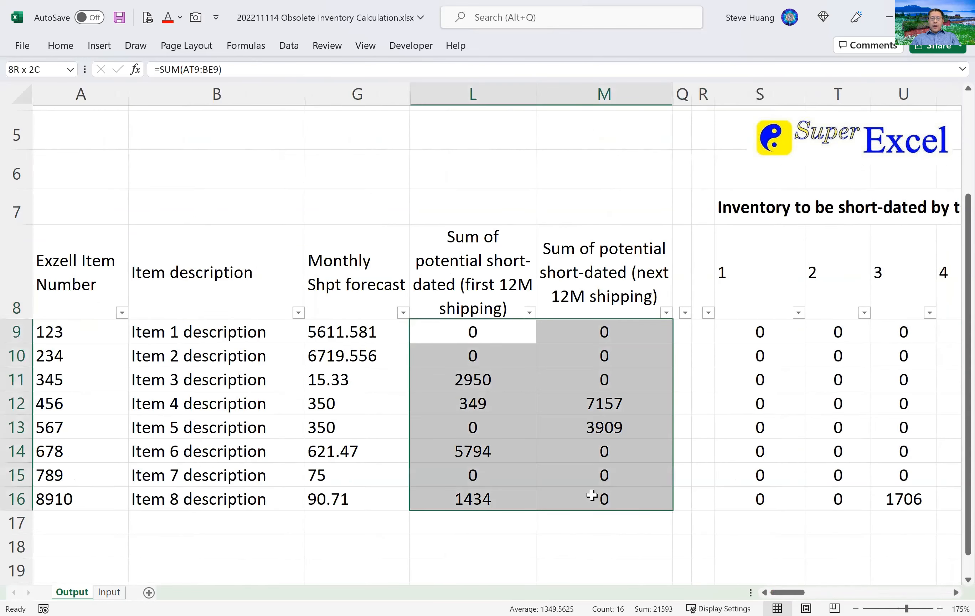